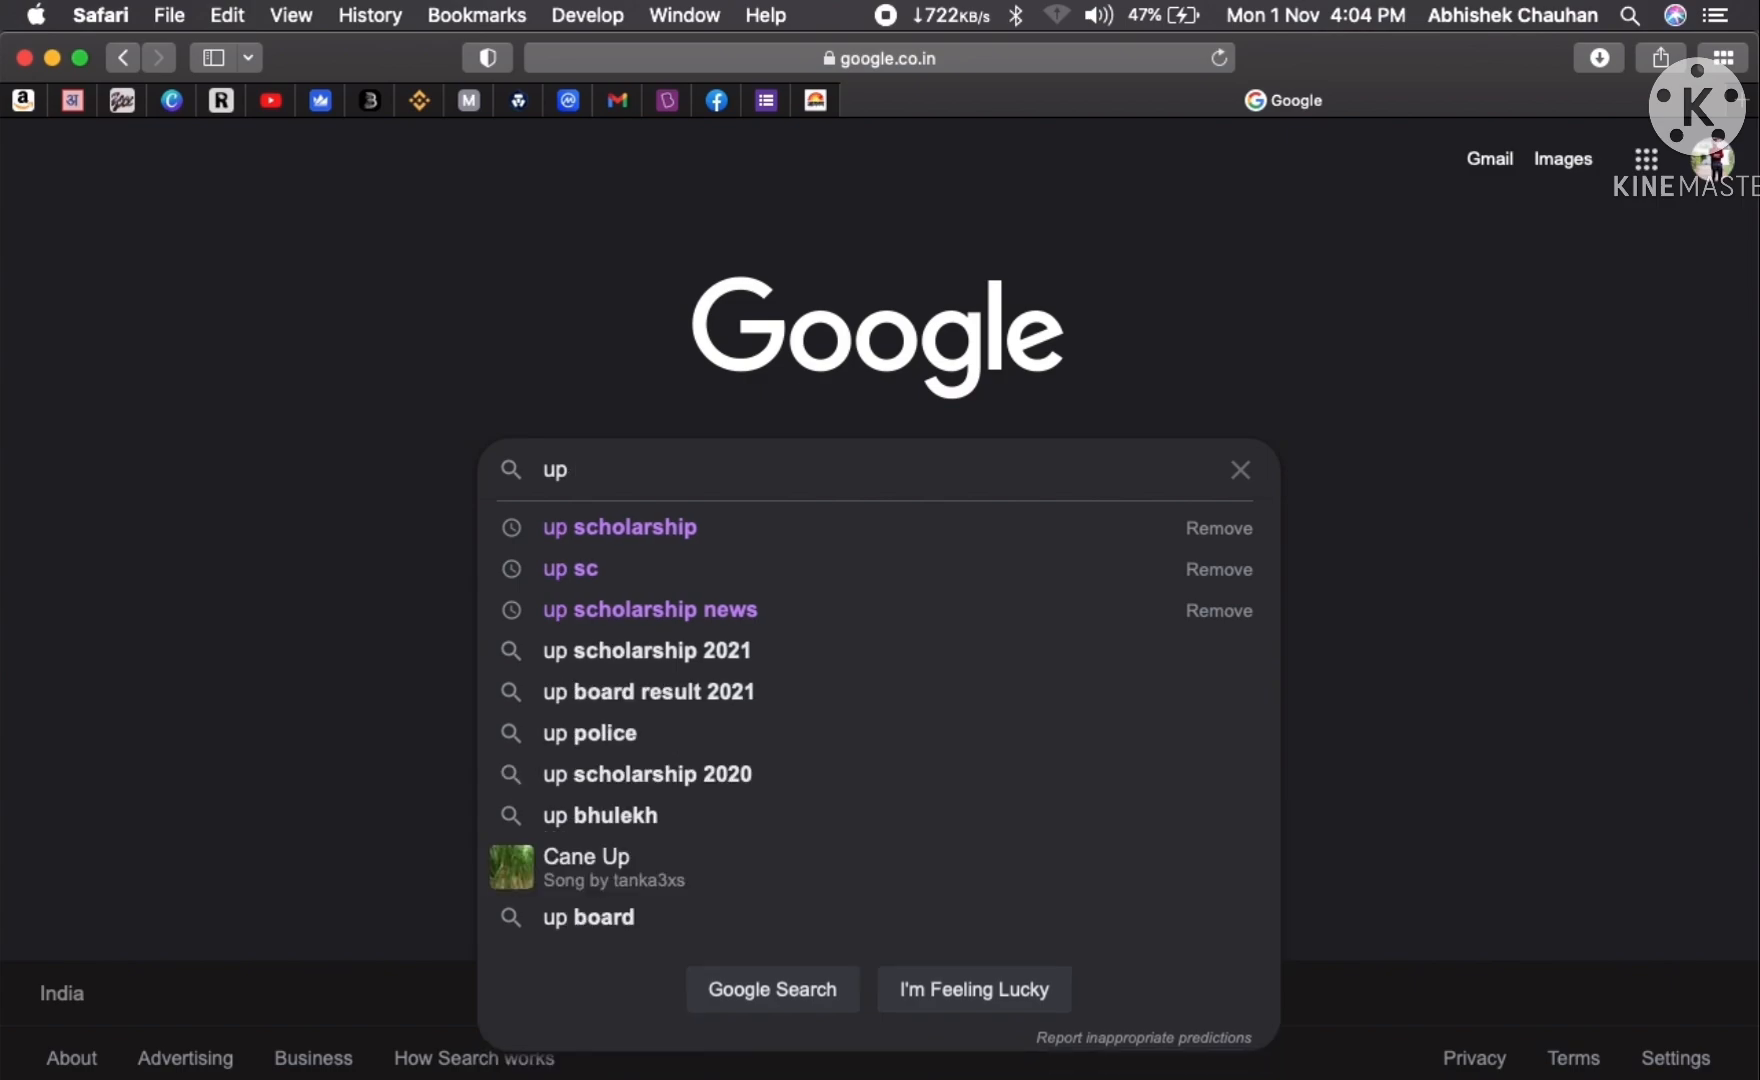
# - Search Google for 'up scholarship' using the suggested query
pyautogui.press('Down')
pyautogui.press('Return')
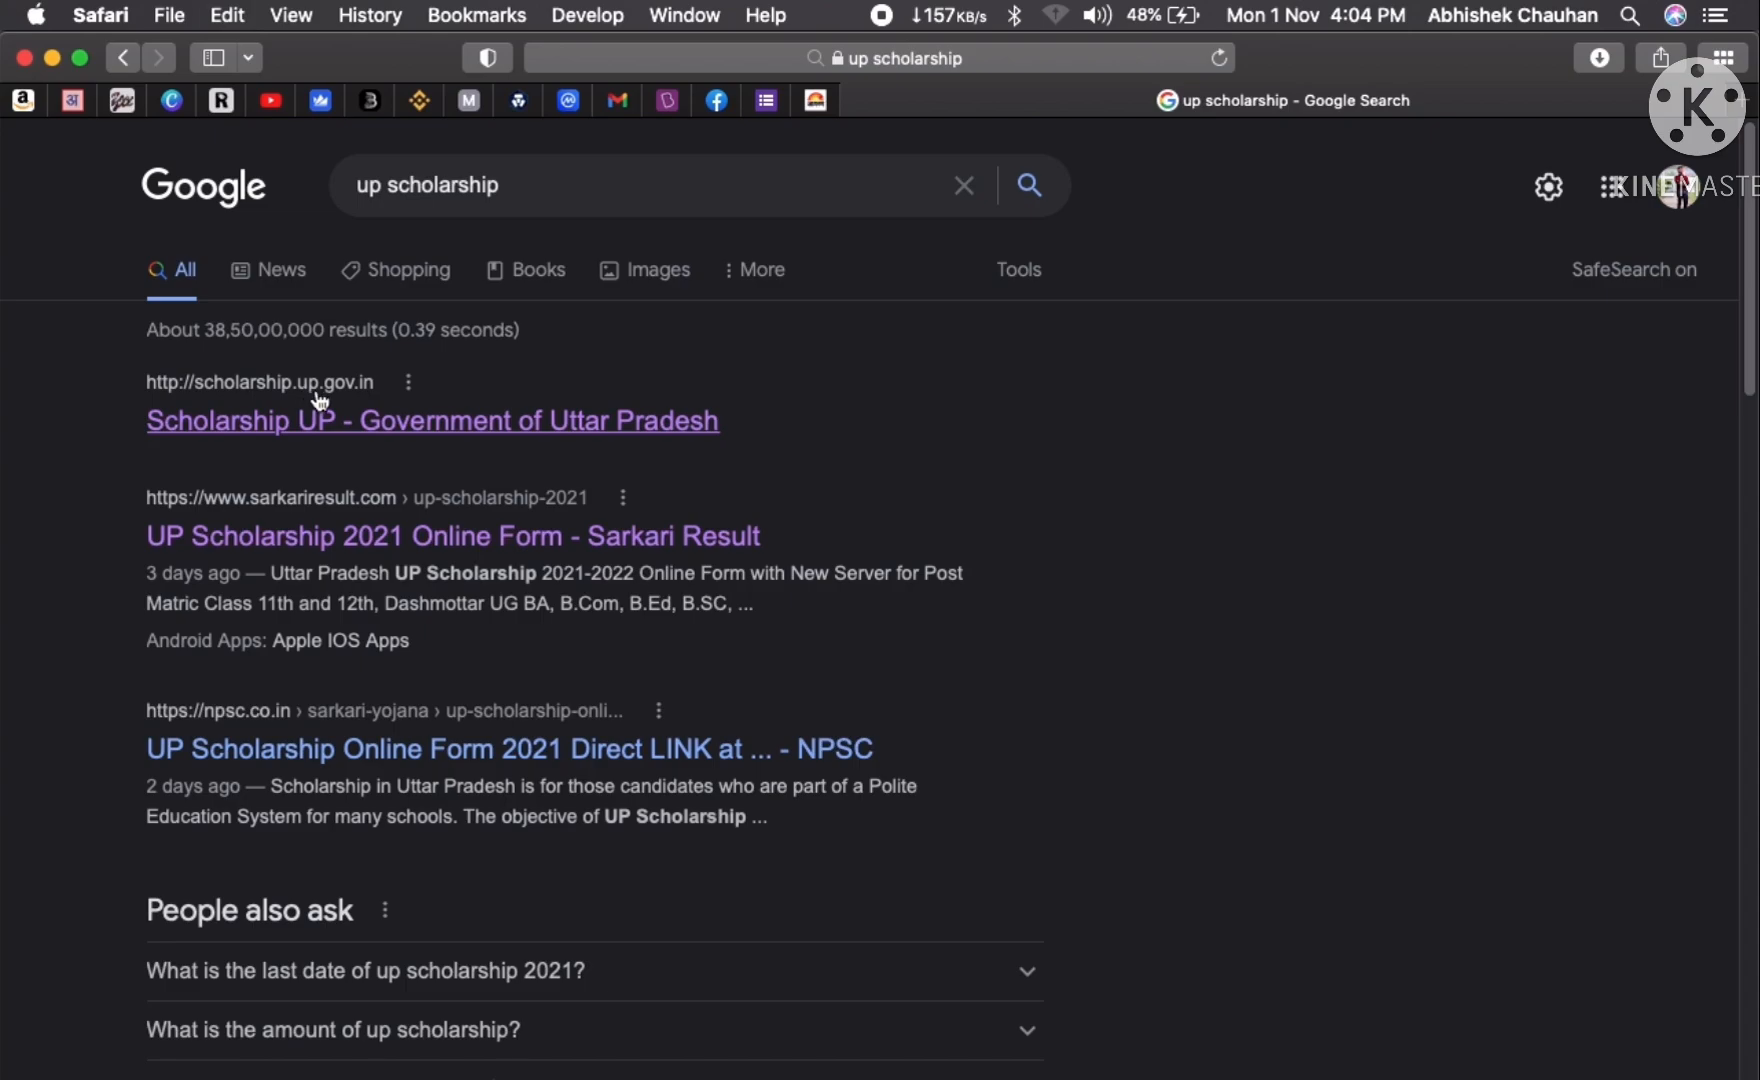
# - Open the official scholarship.up.gov.in site and go to Student Registration on Registration Server-1
pyautogui.click(423, 428)
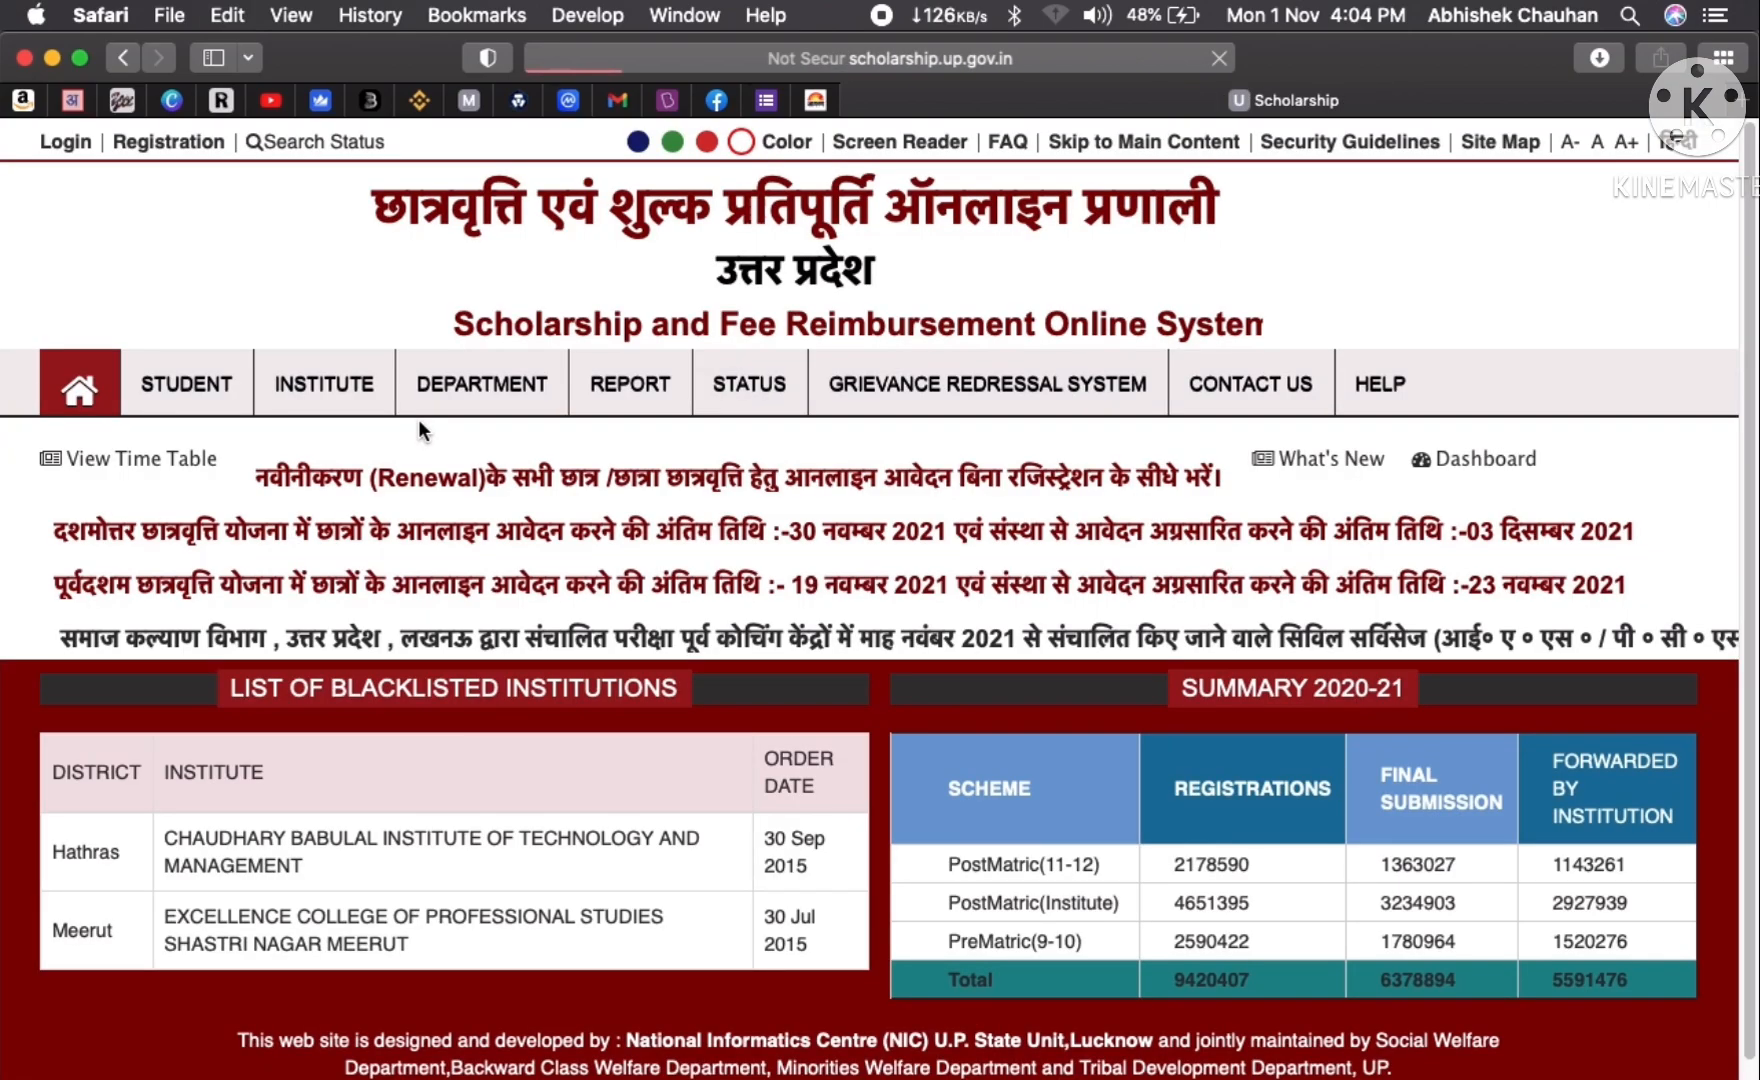
pyautogui.scroll(-1, 980, 688)
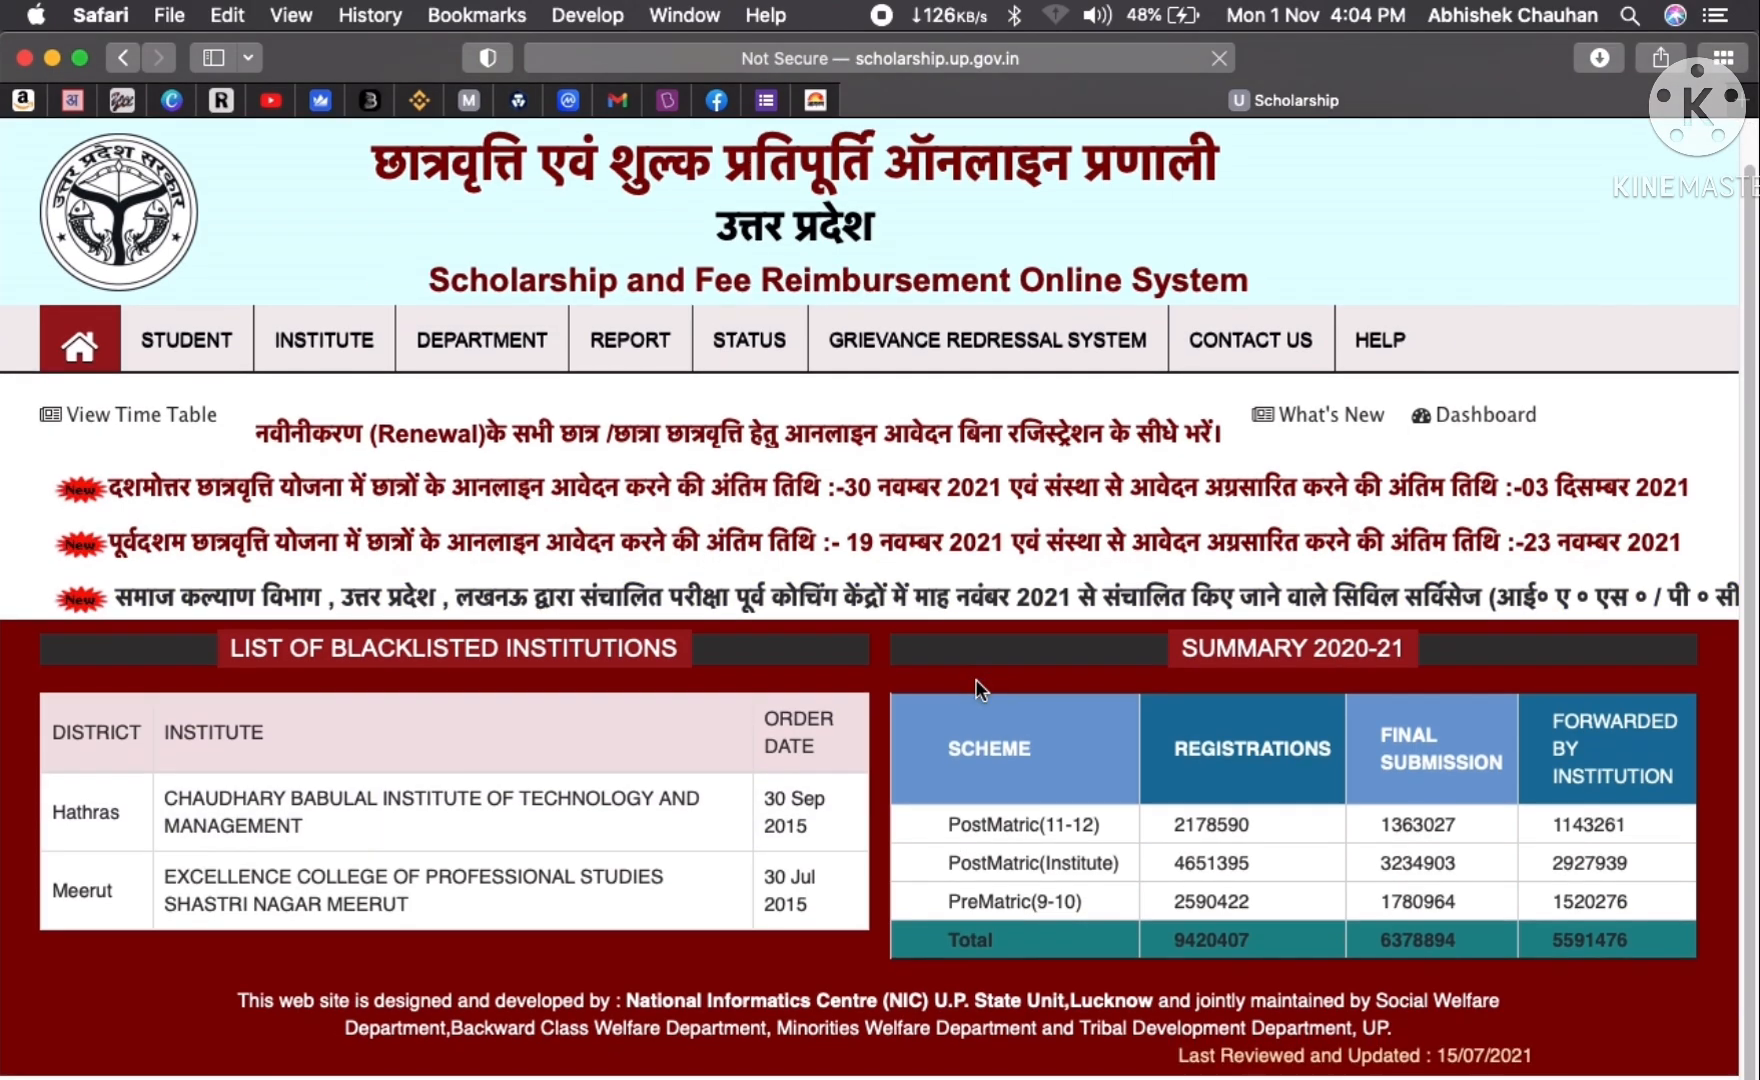
pyautogui.scroll(1, 980, 688)
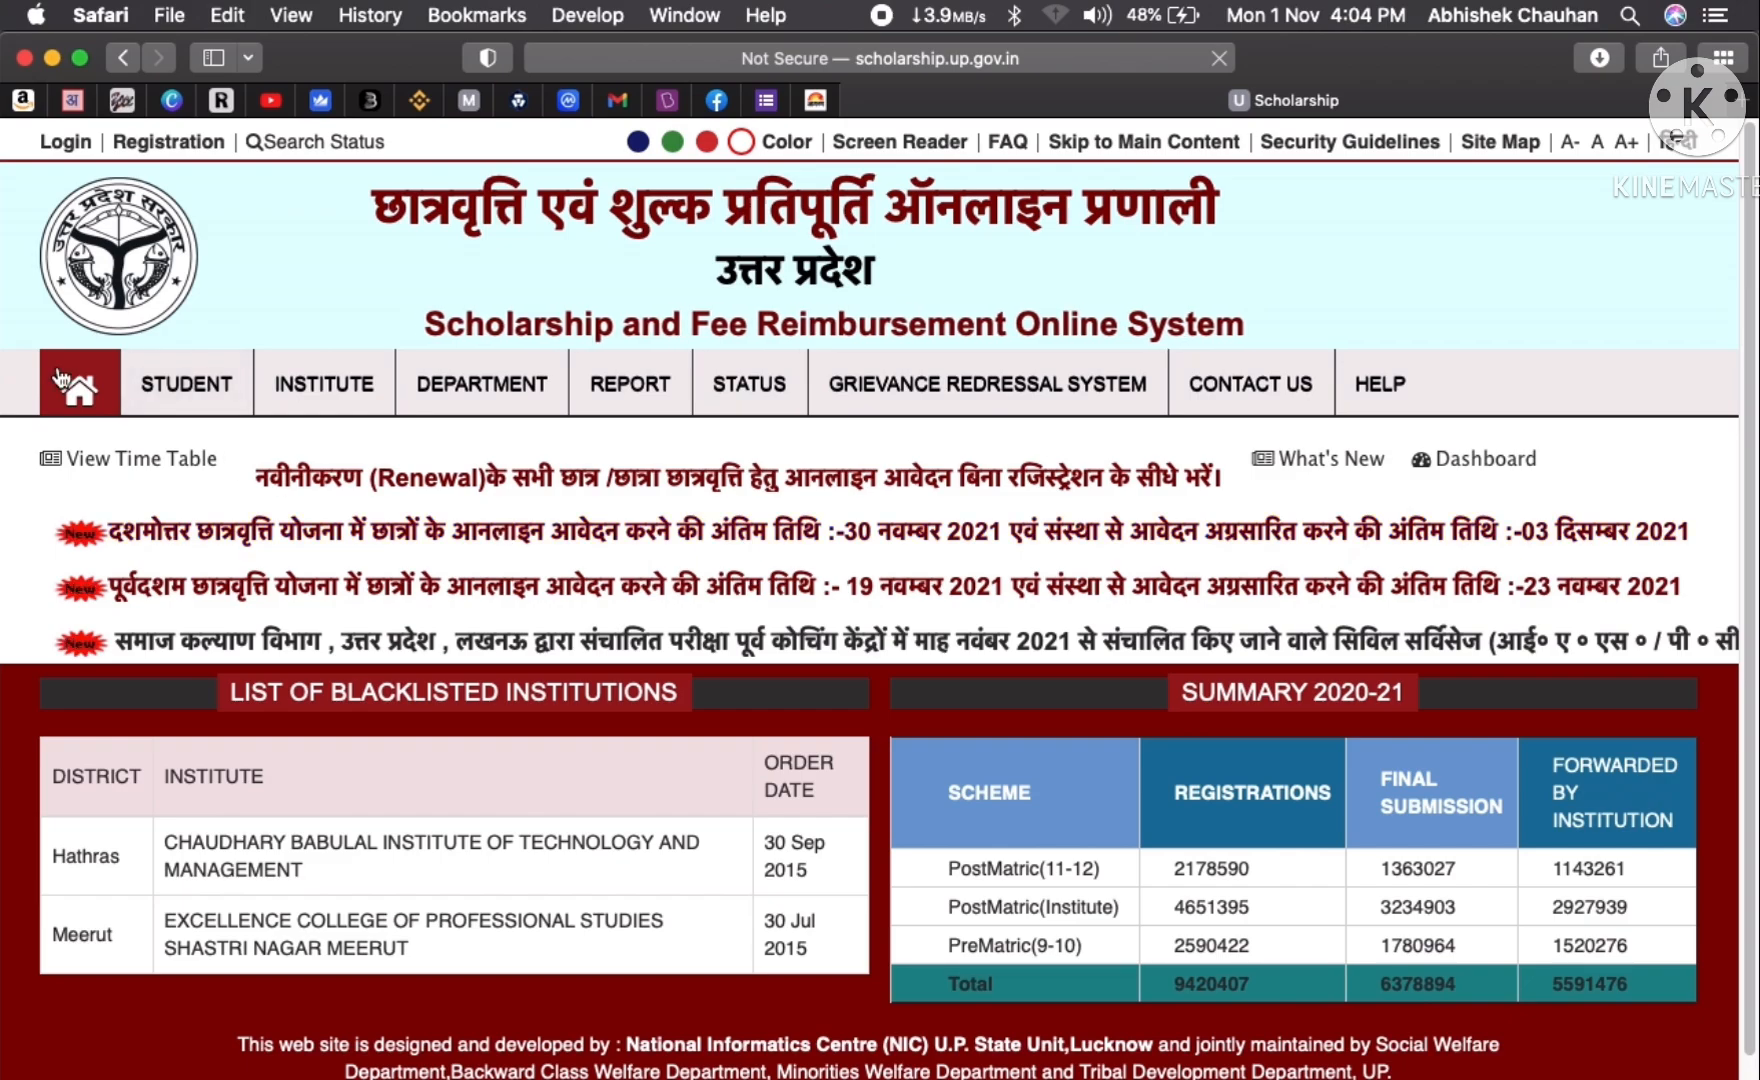
pyautogui.moveTo(157, 398)
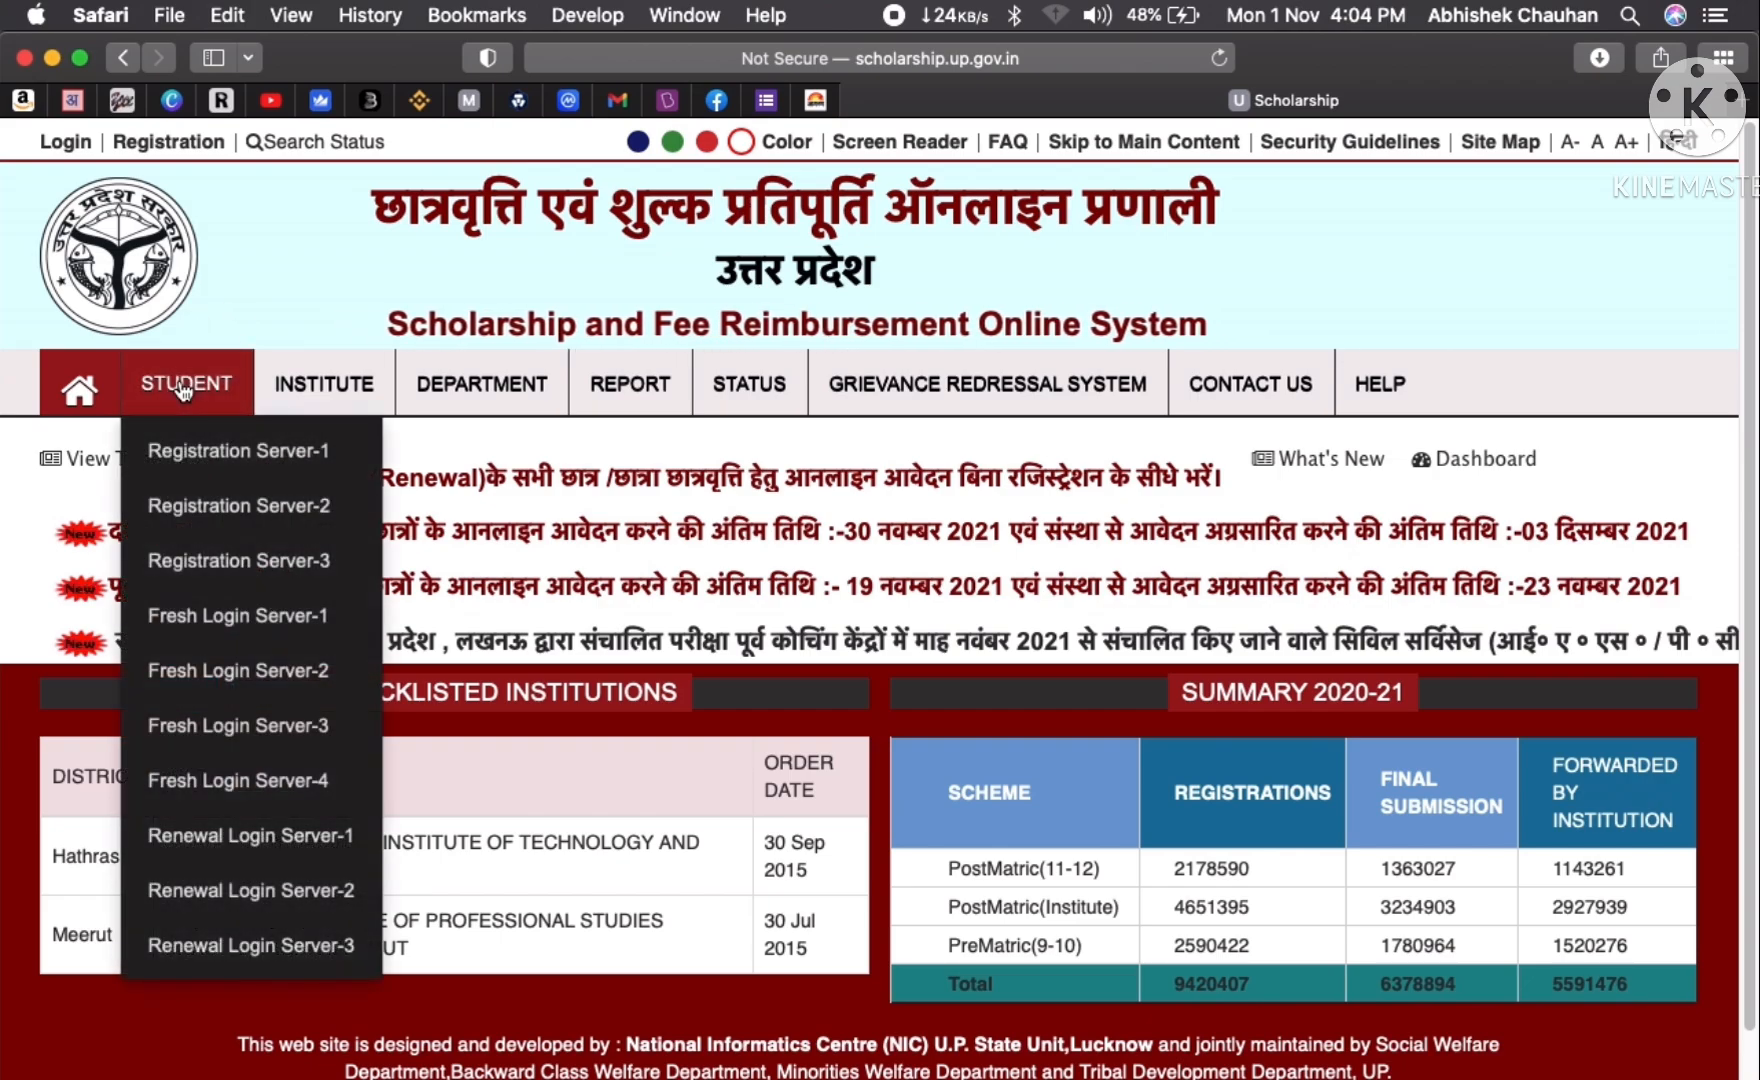
pyautogui.scroll(-1, 181, 385)
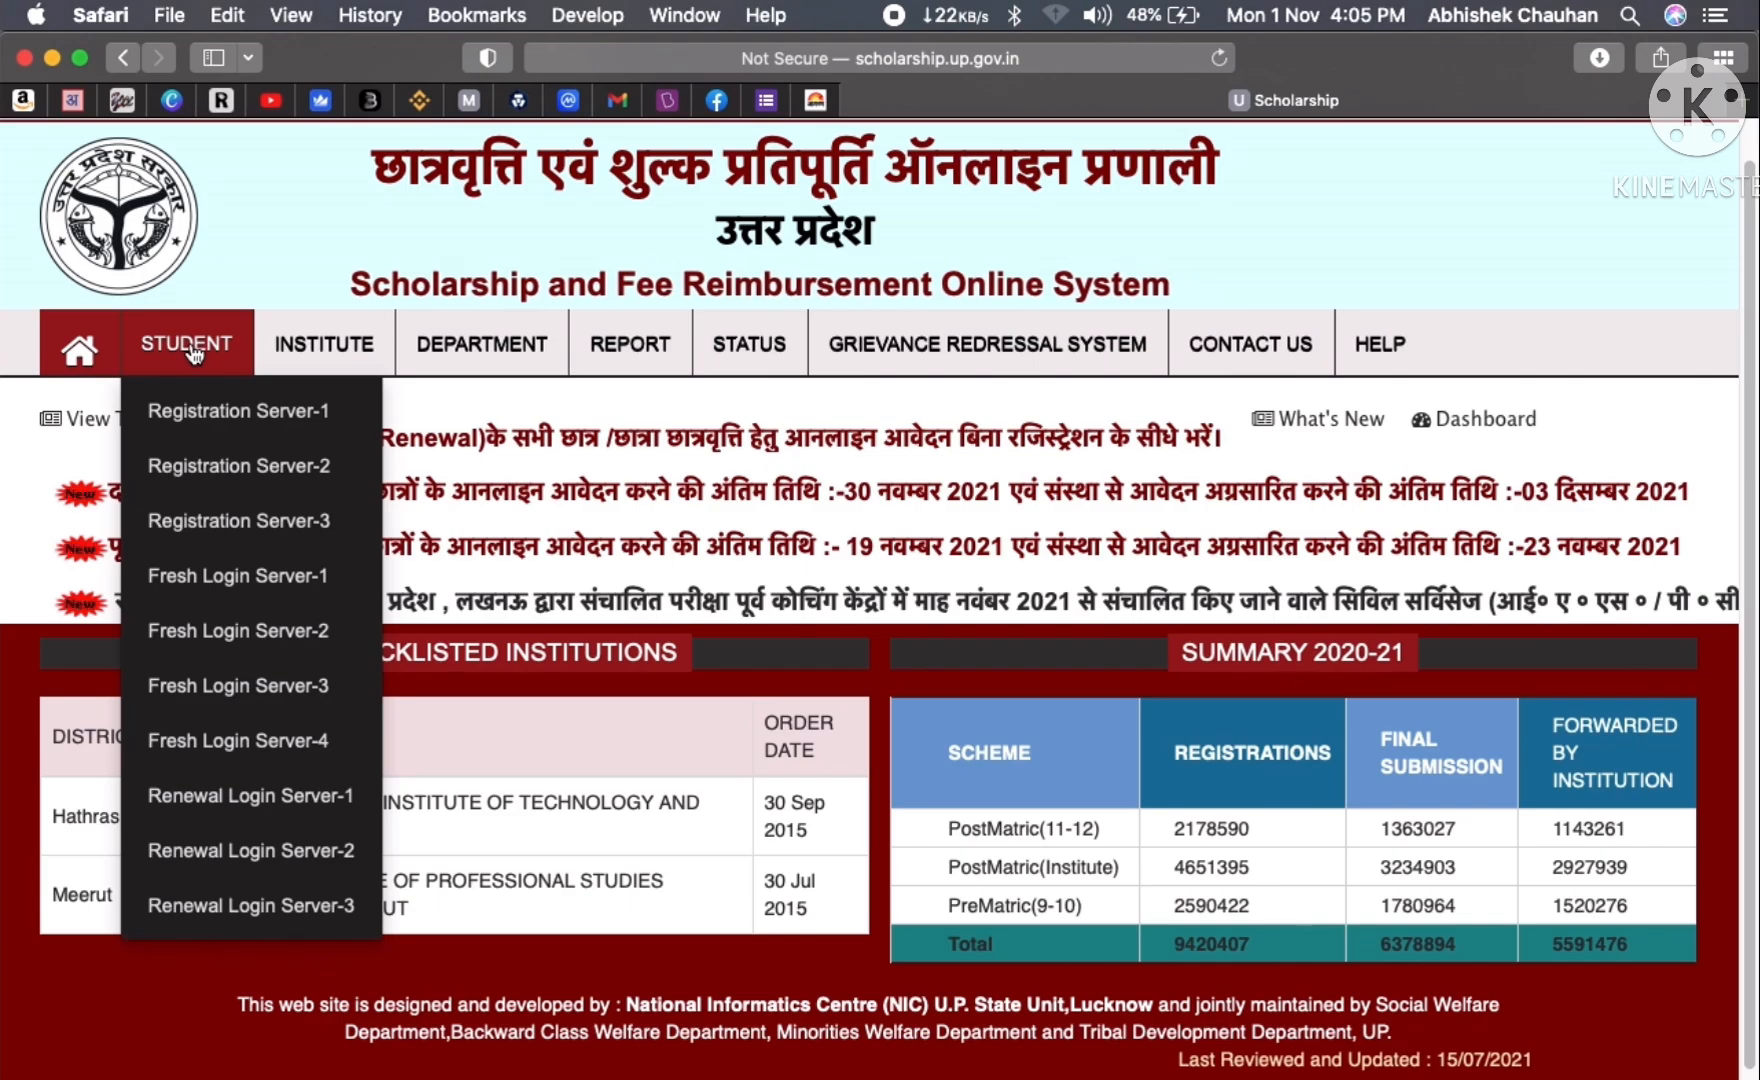
pyautogui.click(245, 411)
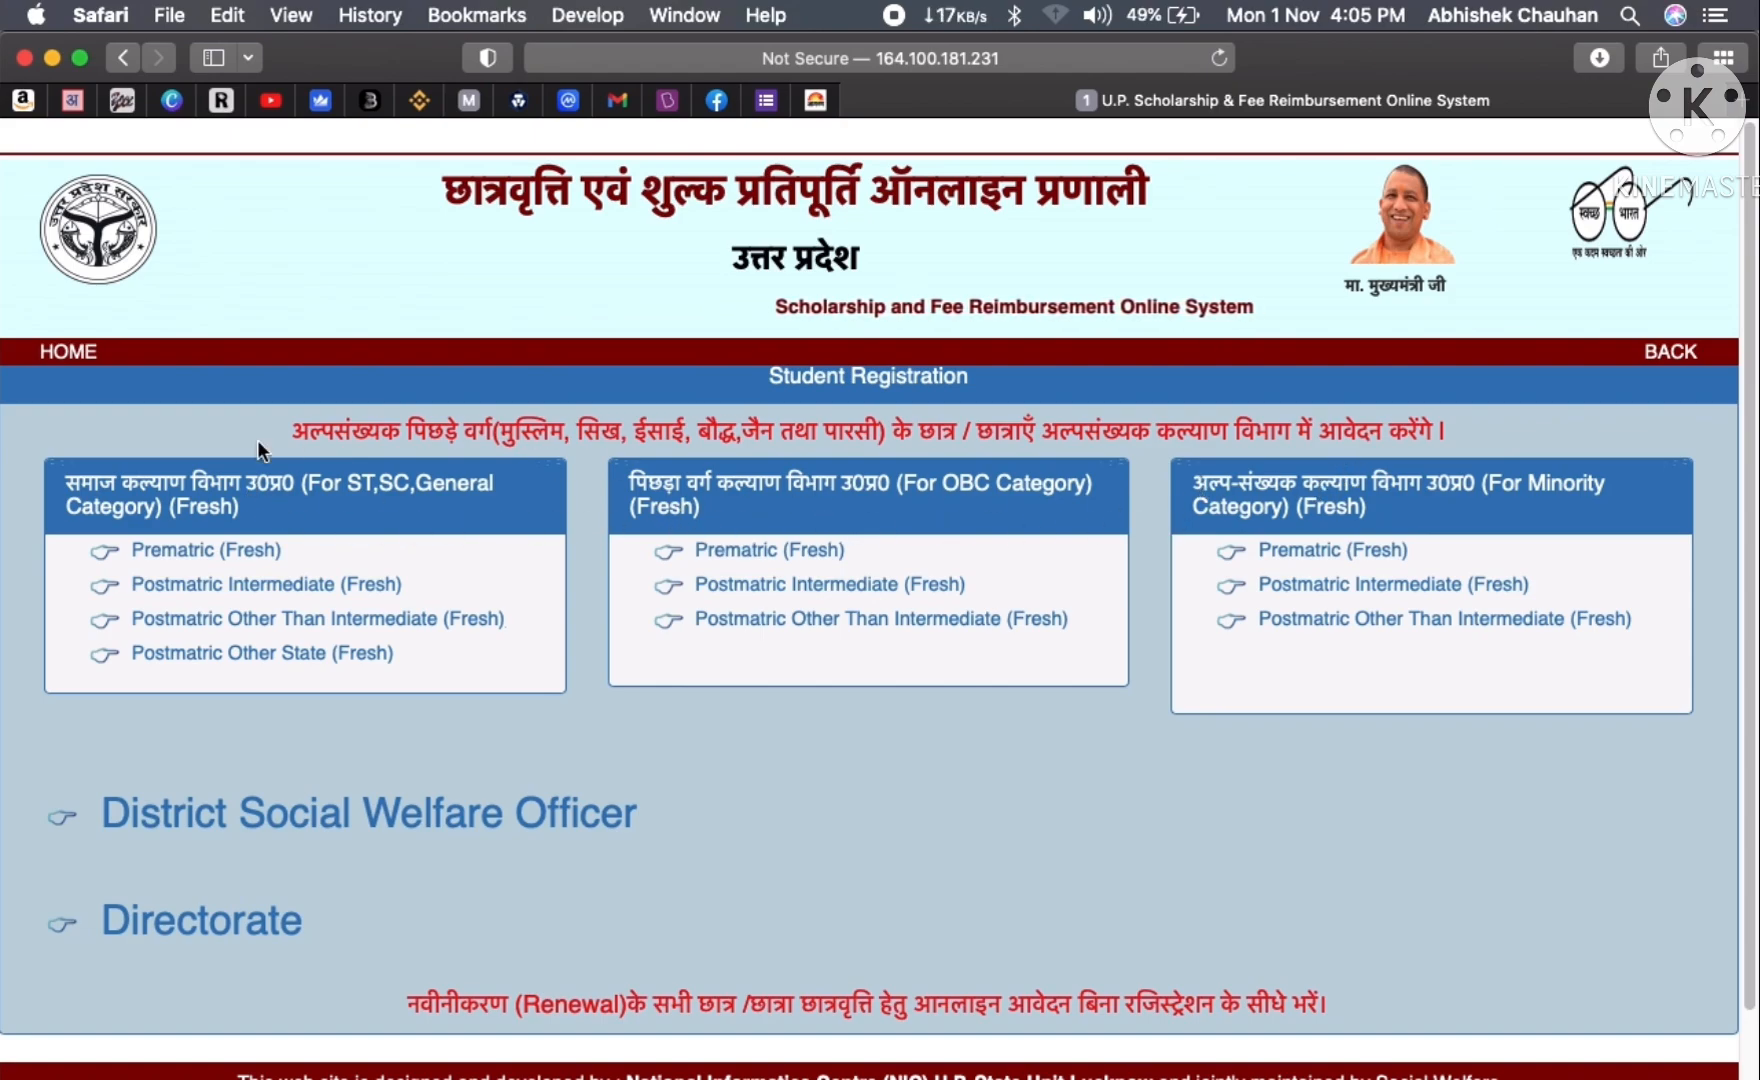
# - Highlight the ST, SC, General box title and open its Prematric (Fresh) class 9-10 form
pyautogui.moveTo(70, 487); pyautogui.dragTo(300, 483)
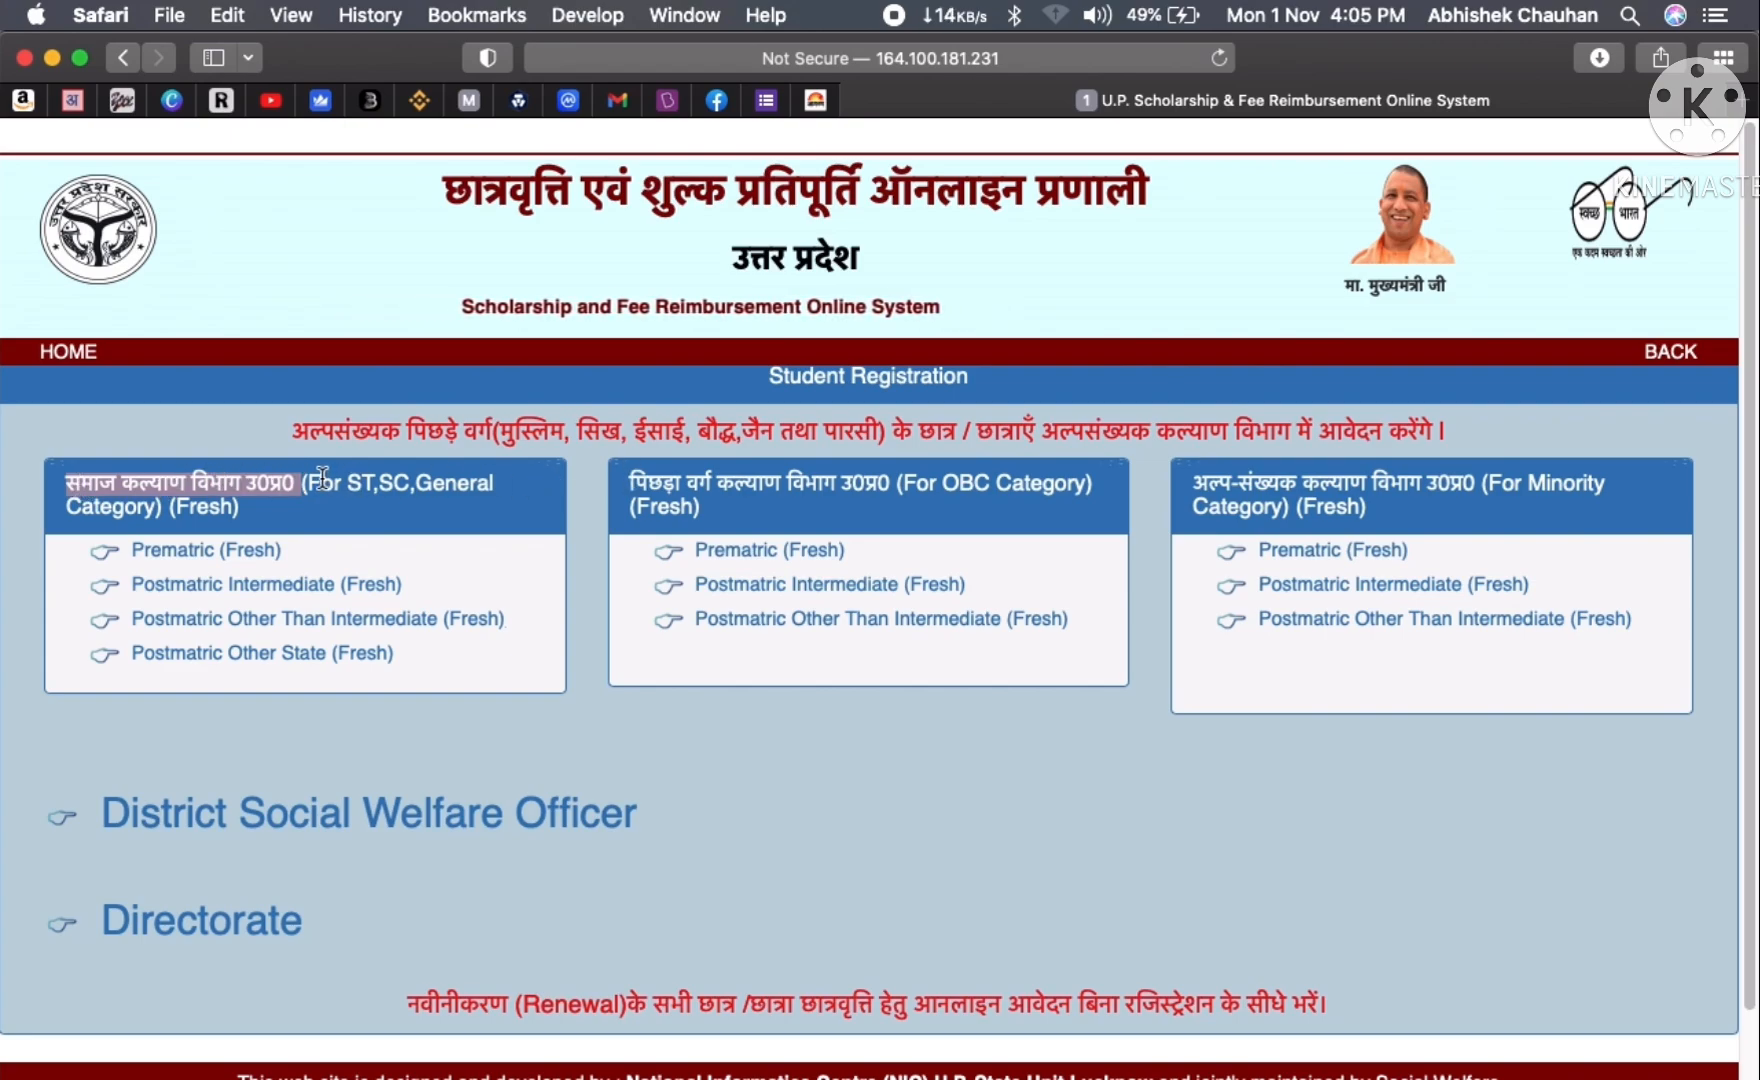
pyautogui.moveTo(322, 485); pyautogui.dragTo(385, 494)
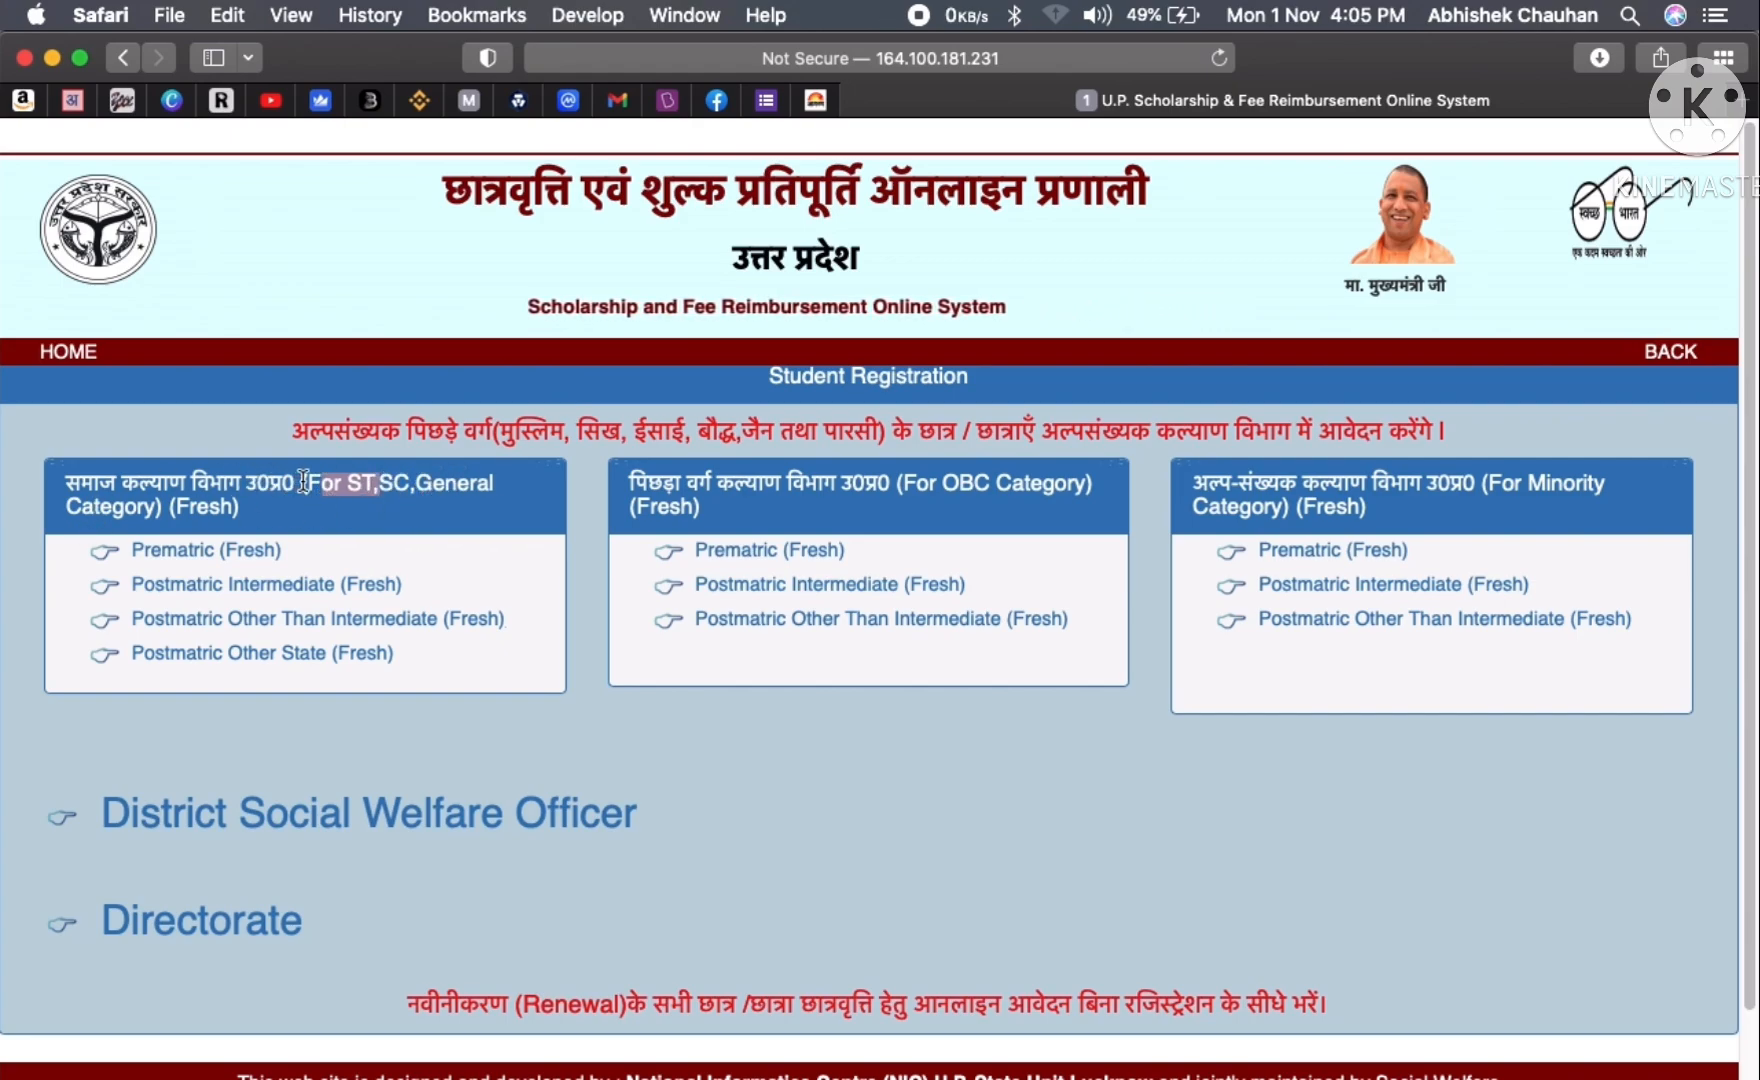
pyautogui.moveTo(303, 482); pyautogui.dragTo(307, 503)
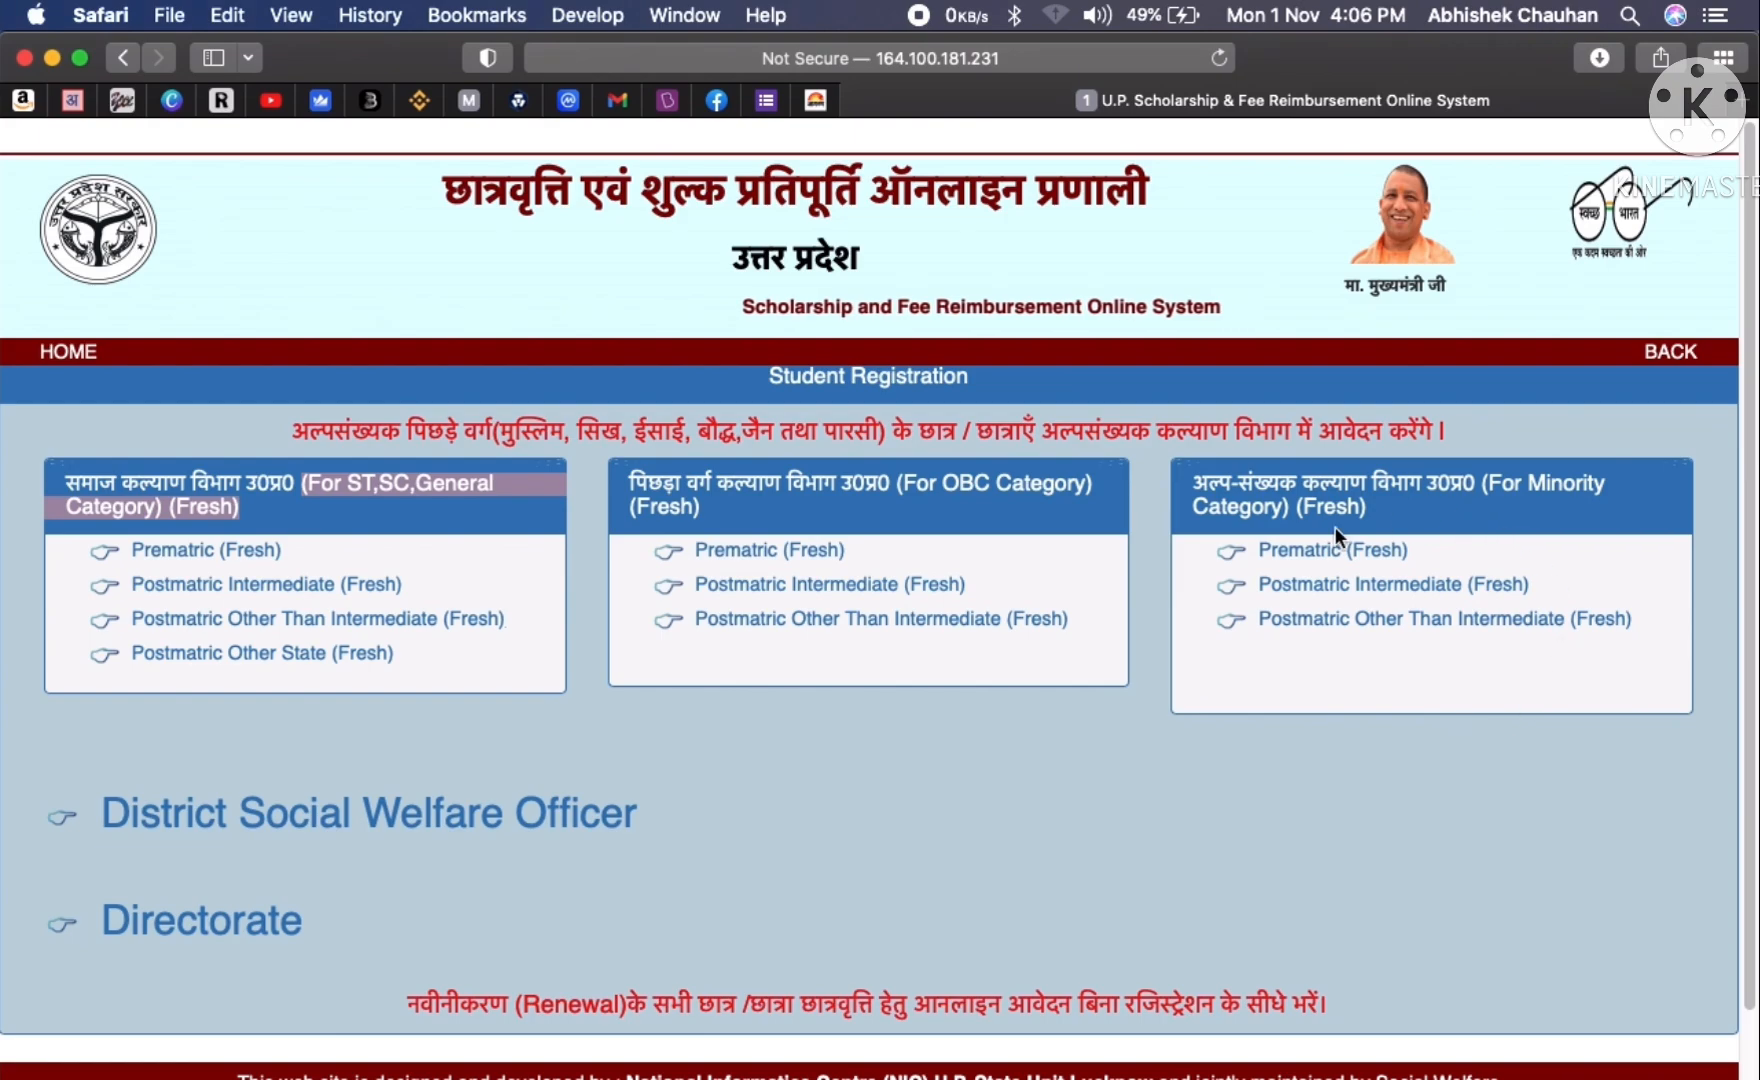
pyautogui.click(186, 553)
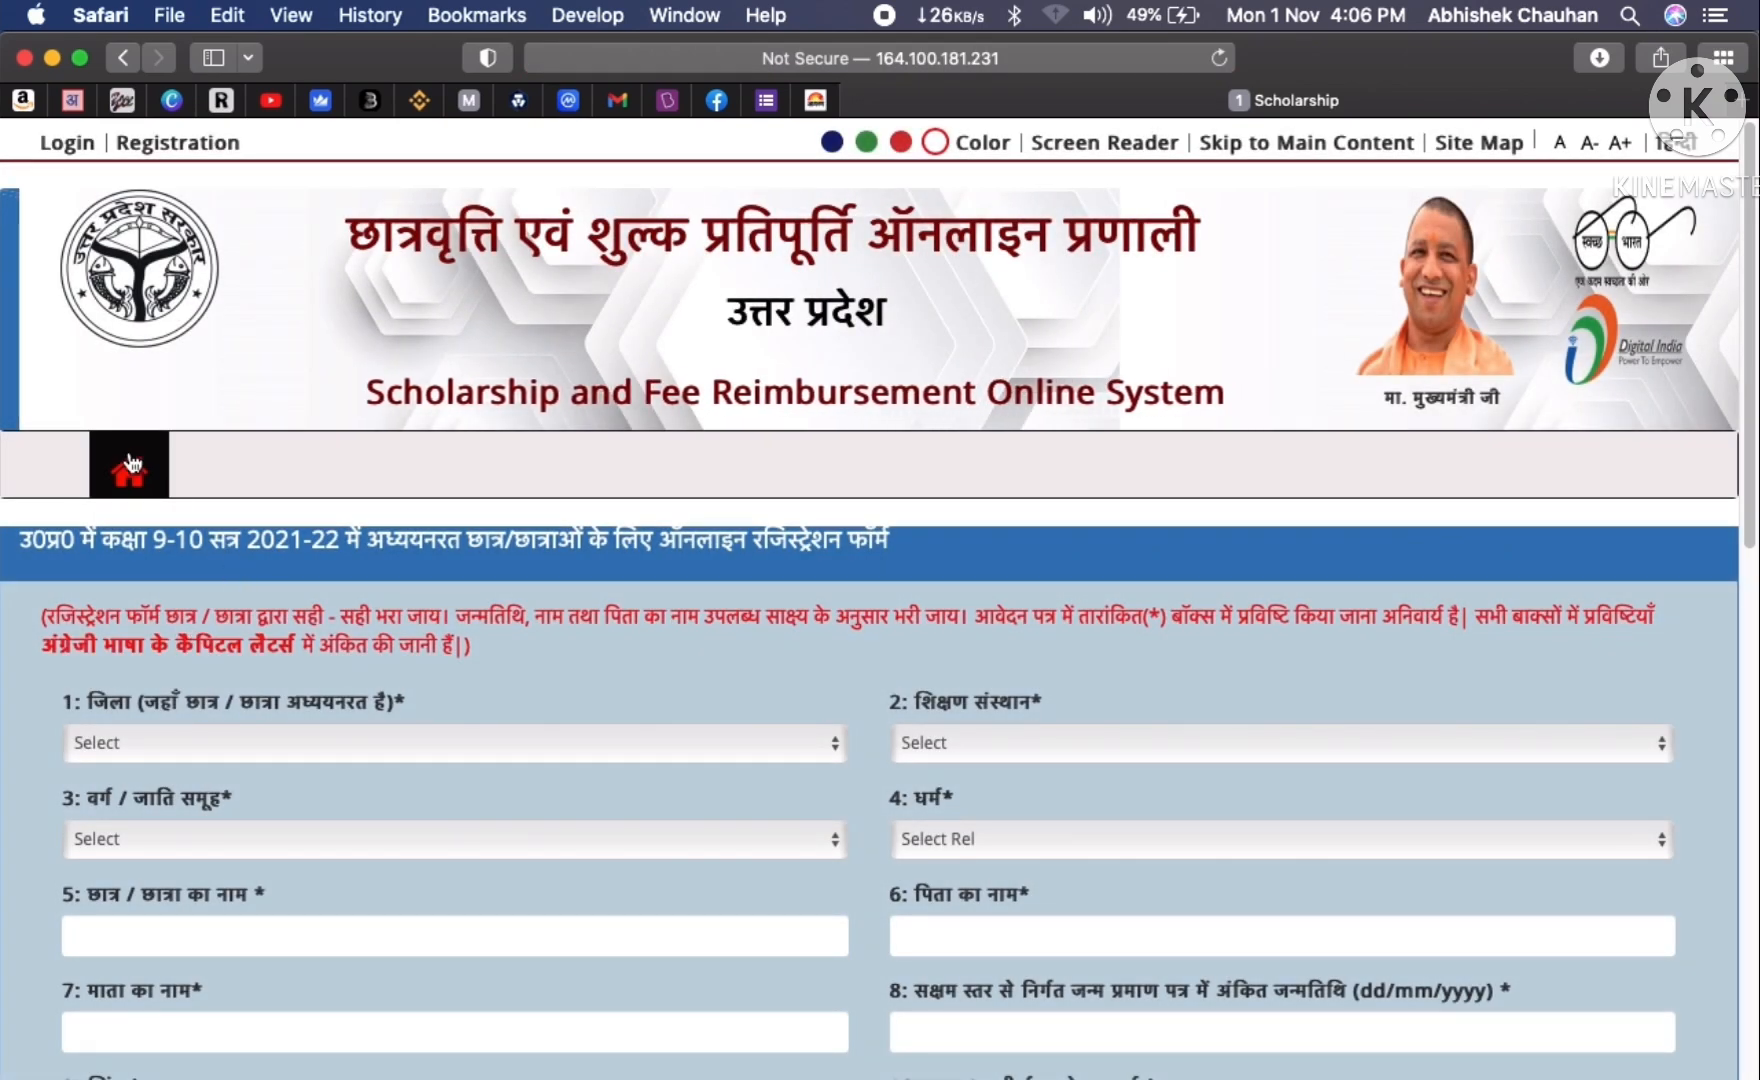
# - Go back from the class 9-10 form to the Student Registration category page
pyautogui.press('super+bracketleft')
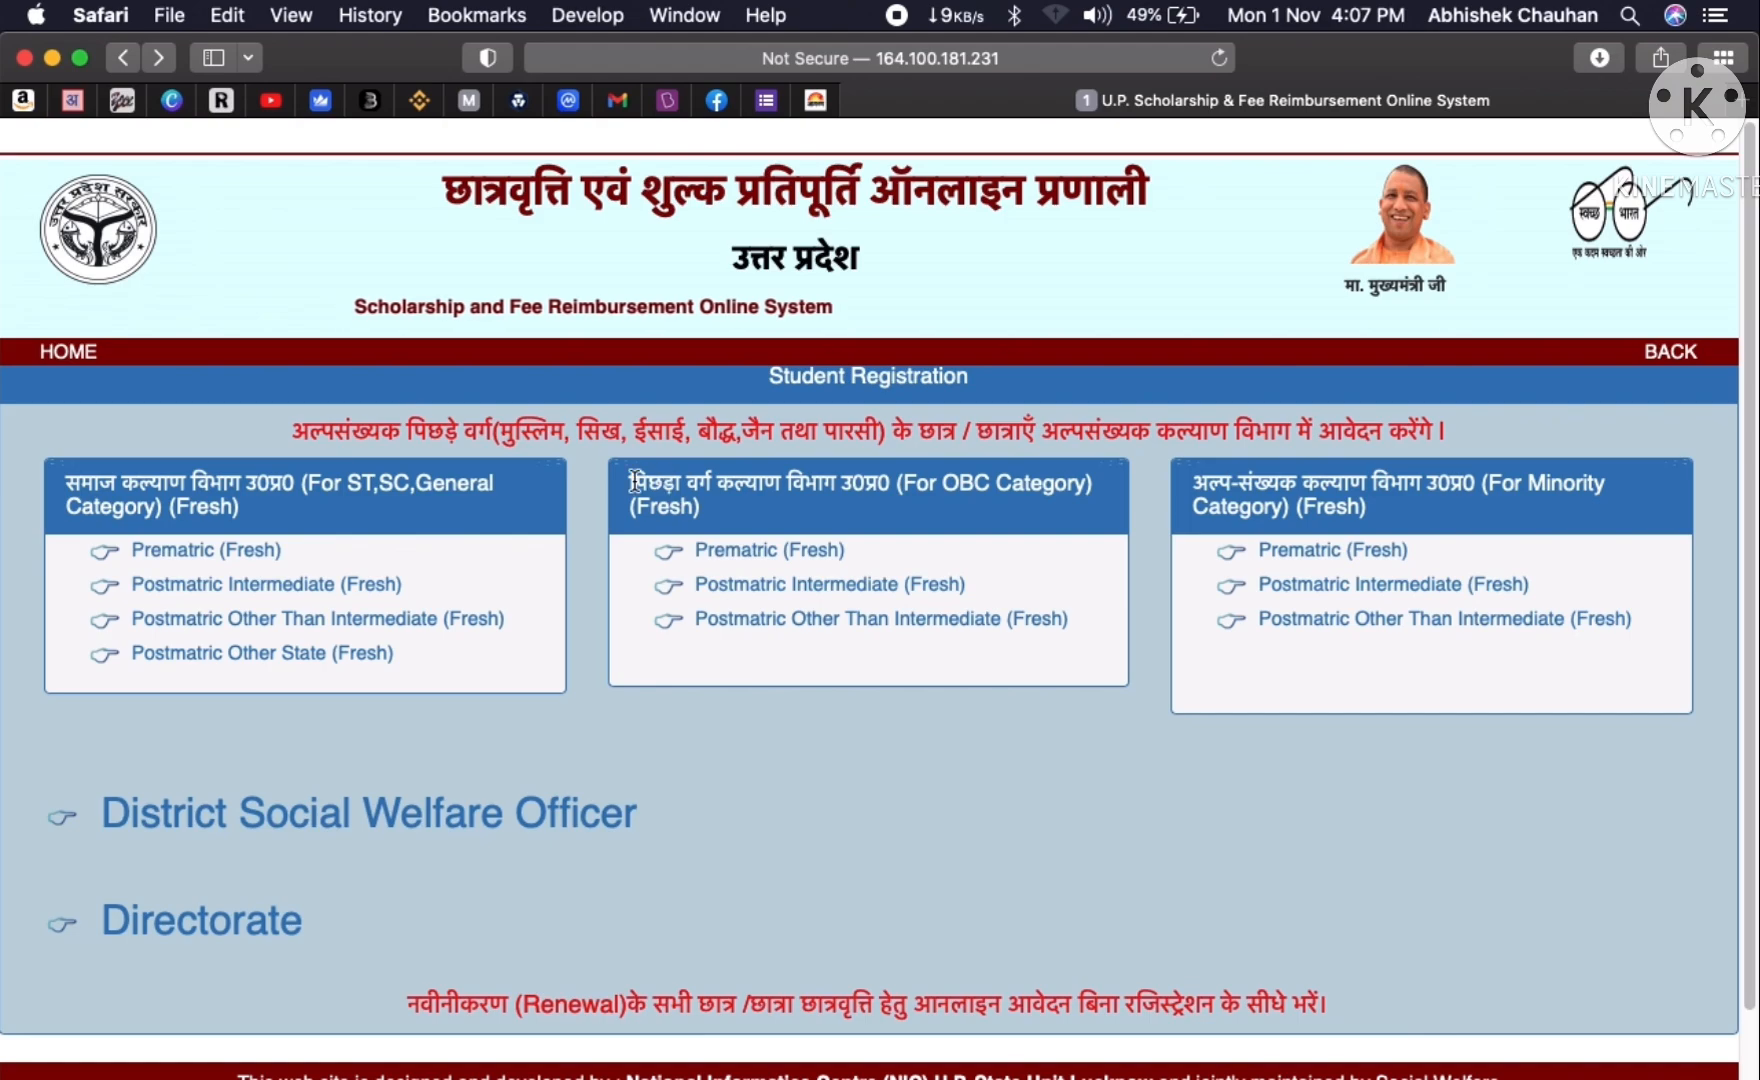
pyautogui.moveTo(629, 483); pyautogui.dragTo(1087, 482)
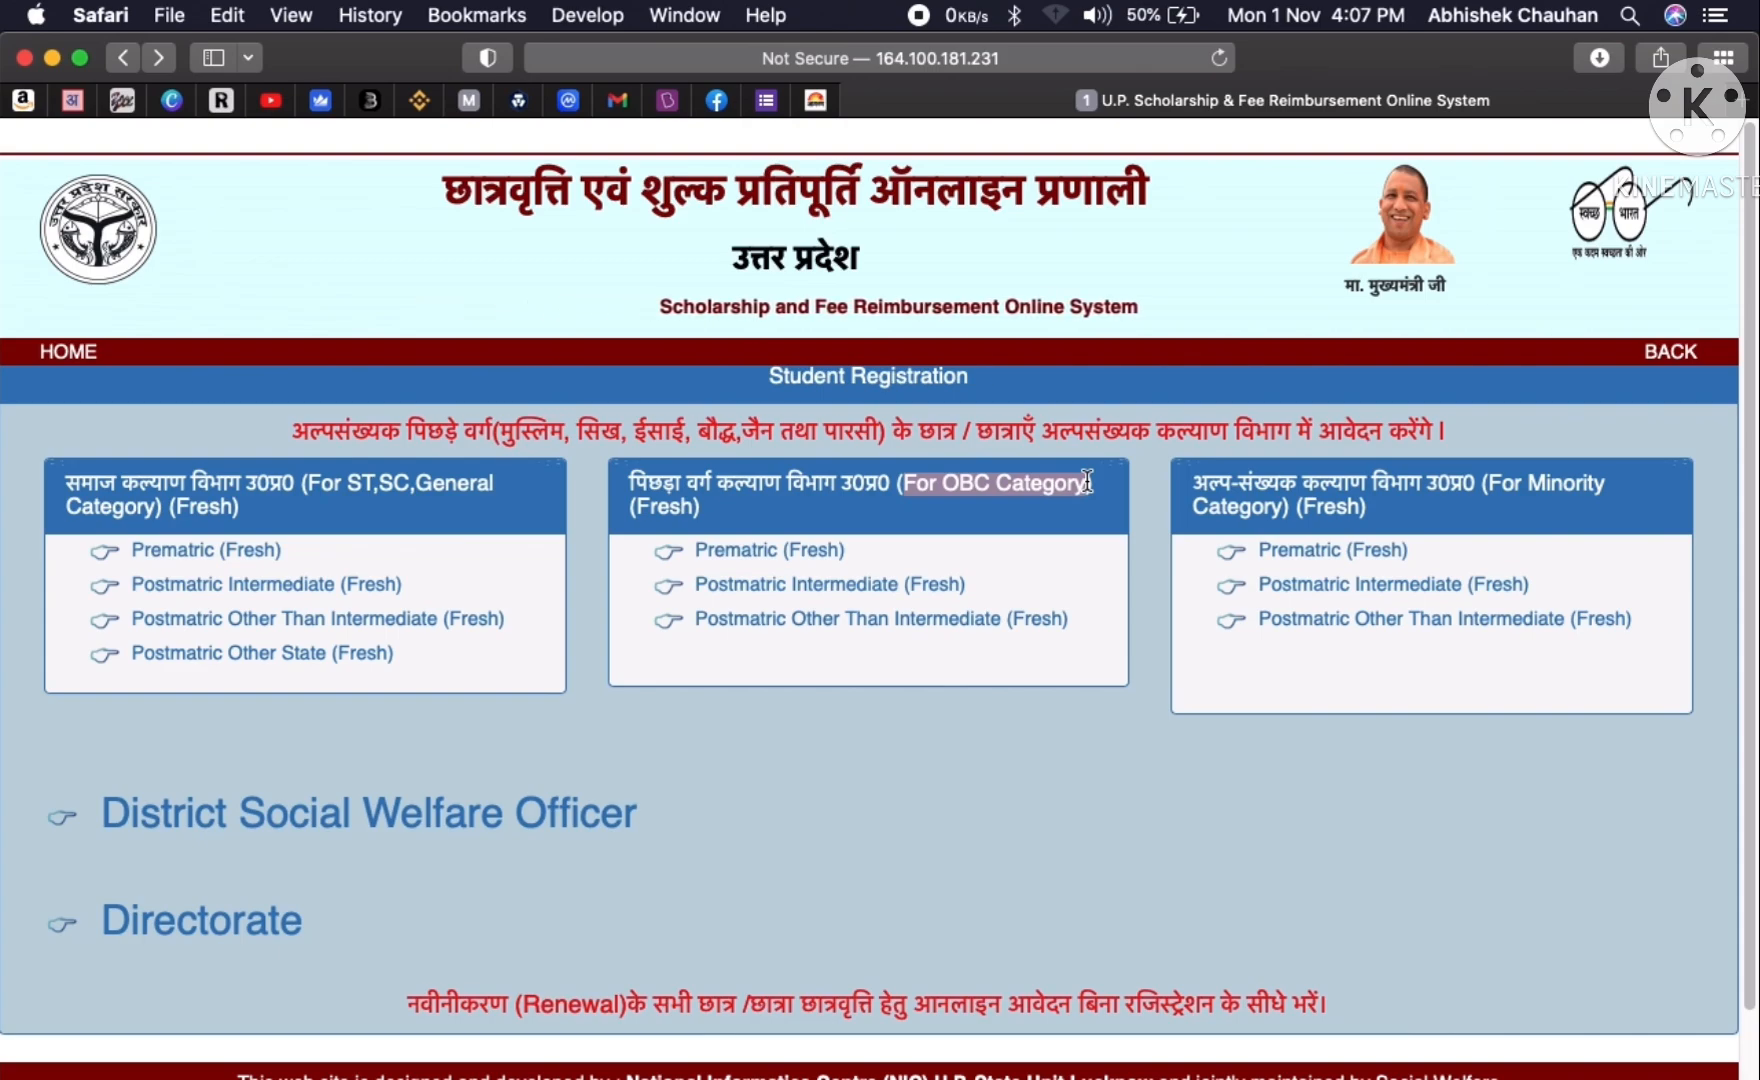
pyautogui.moveTo(1087, 482); pyautogui.dragTo(912, 484)
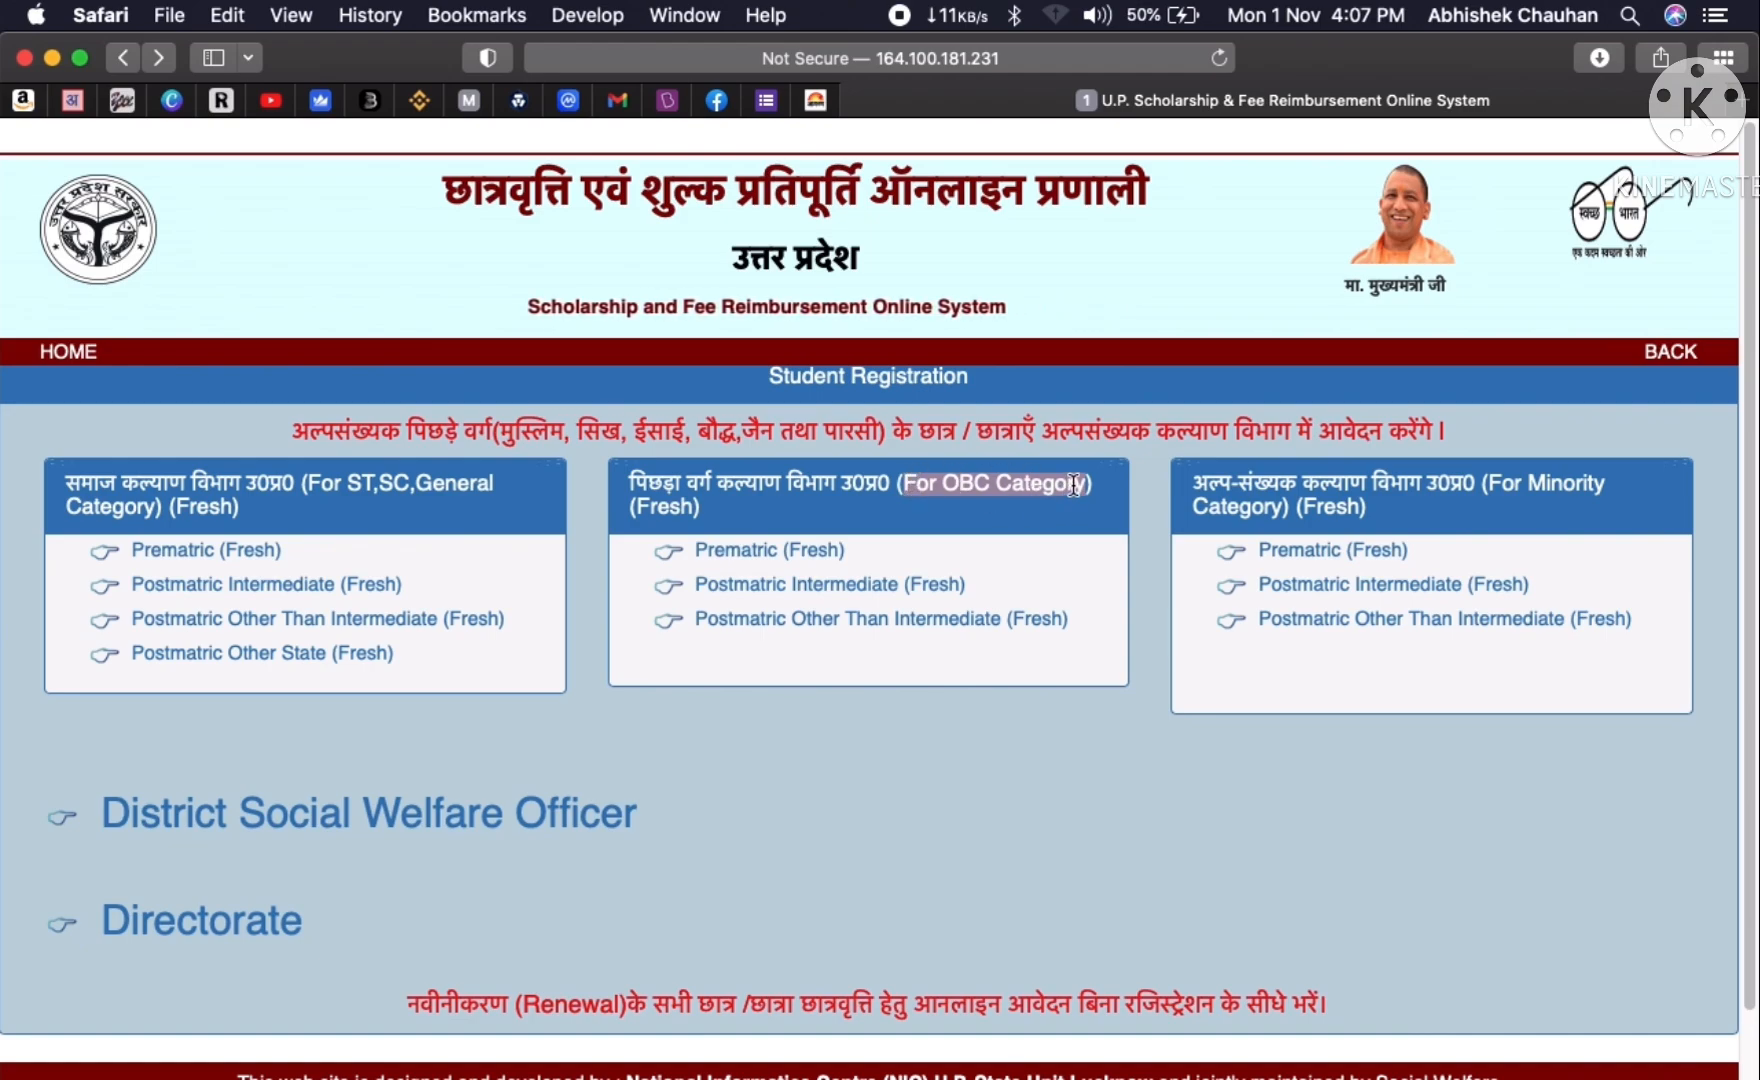
pyautogui.moveTo(1073, 485); pyautogui.dragTo(1088, 485)
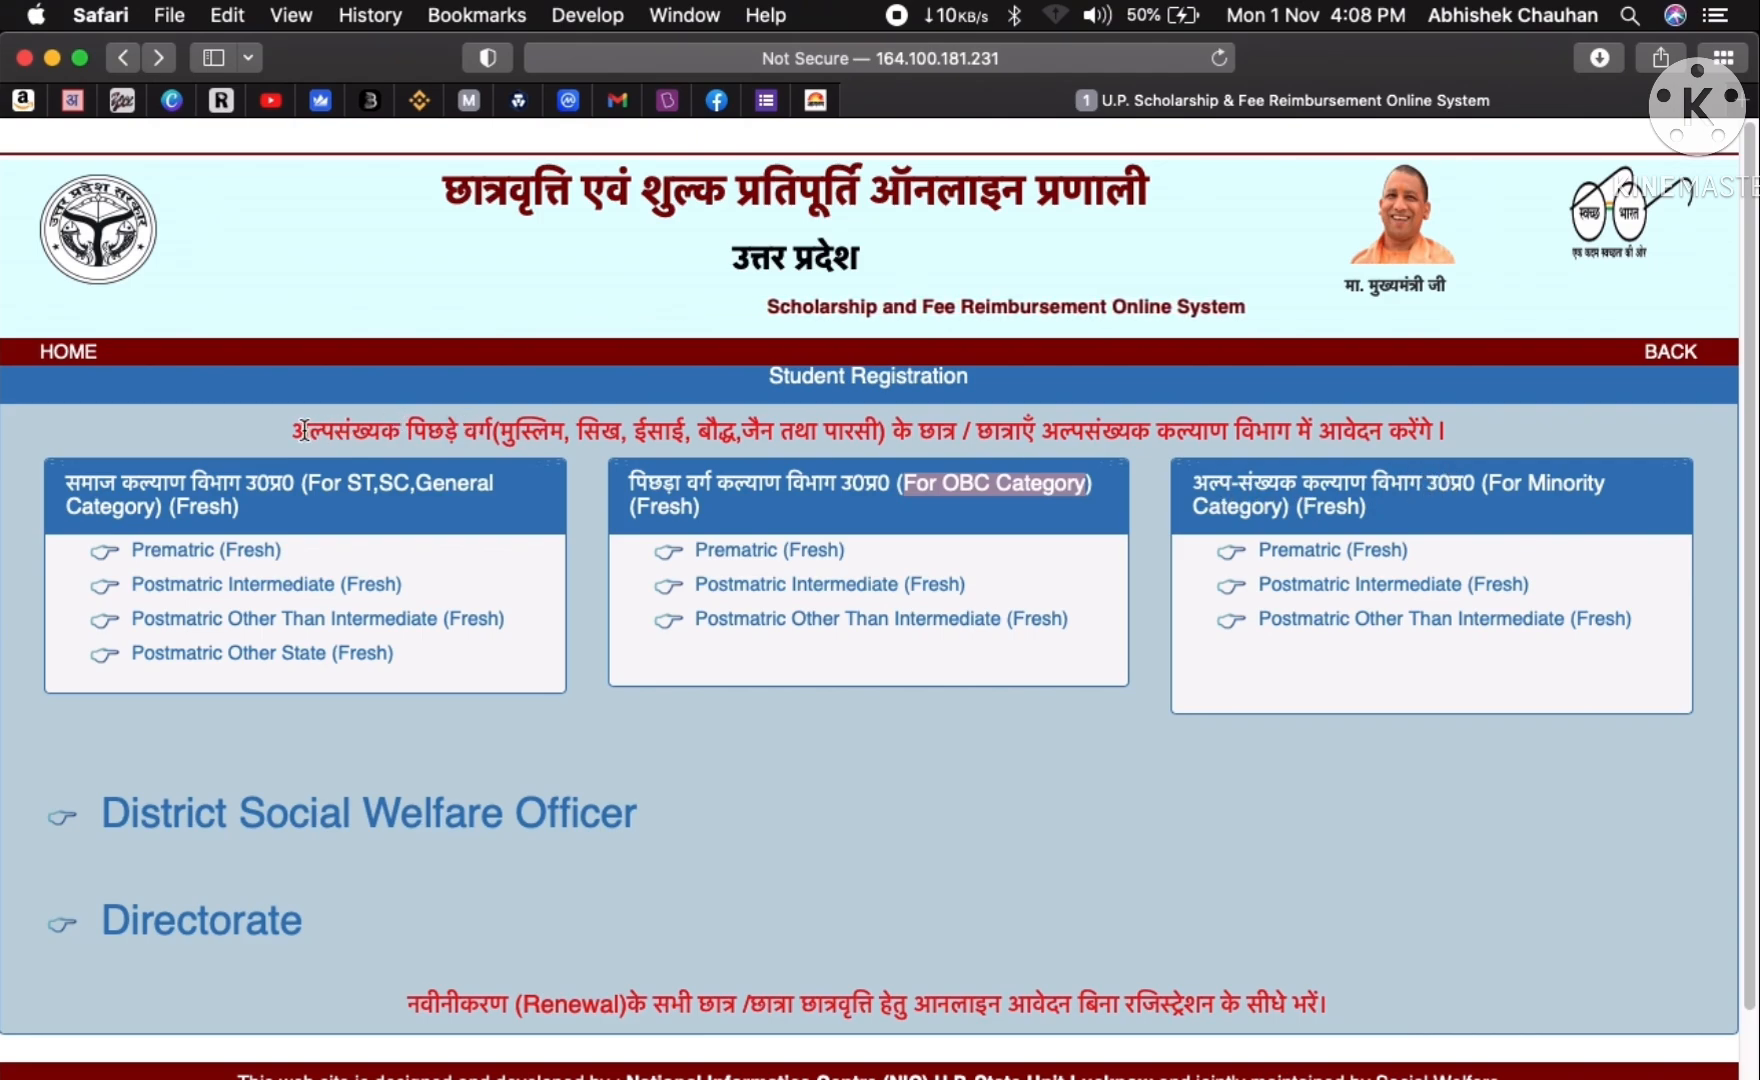
pyautogui.moveTo(295, 430); pyautogui.dragTo(842, 432)
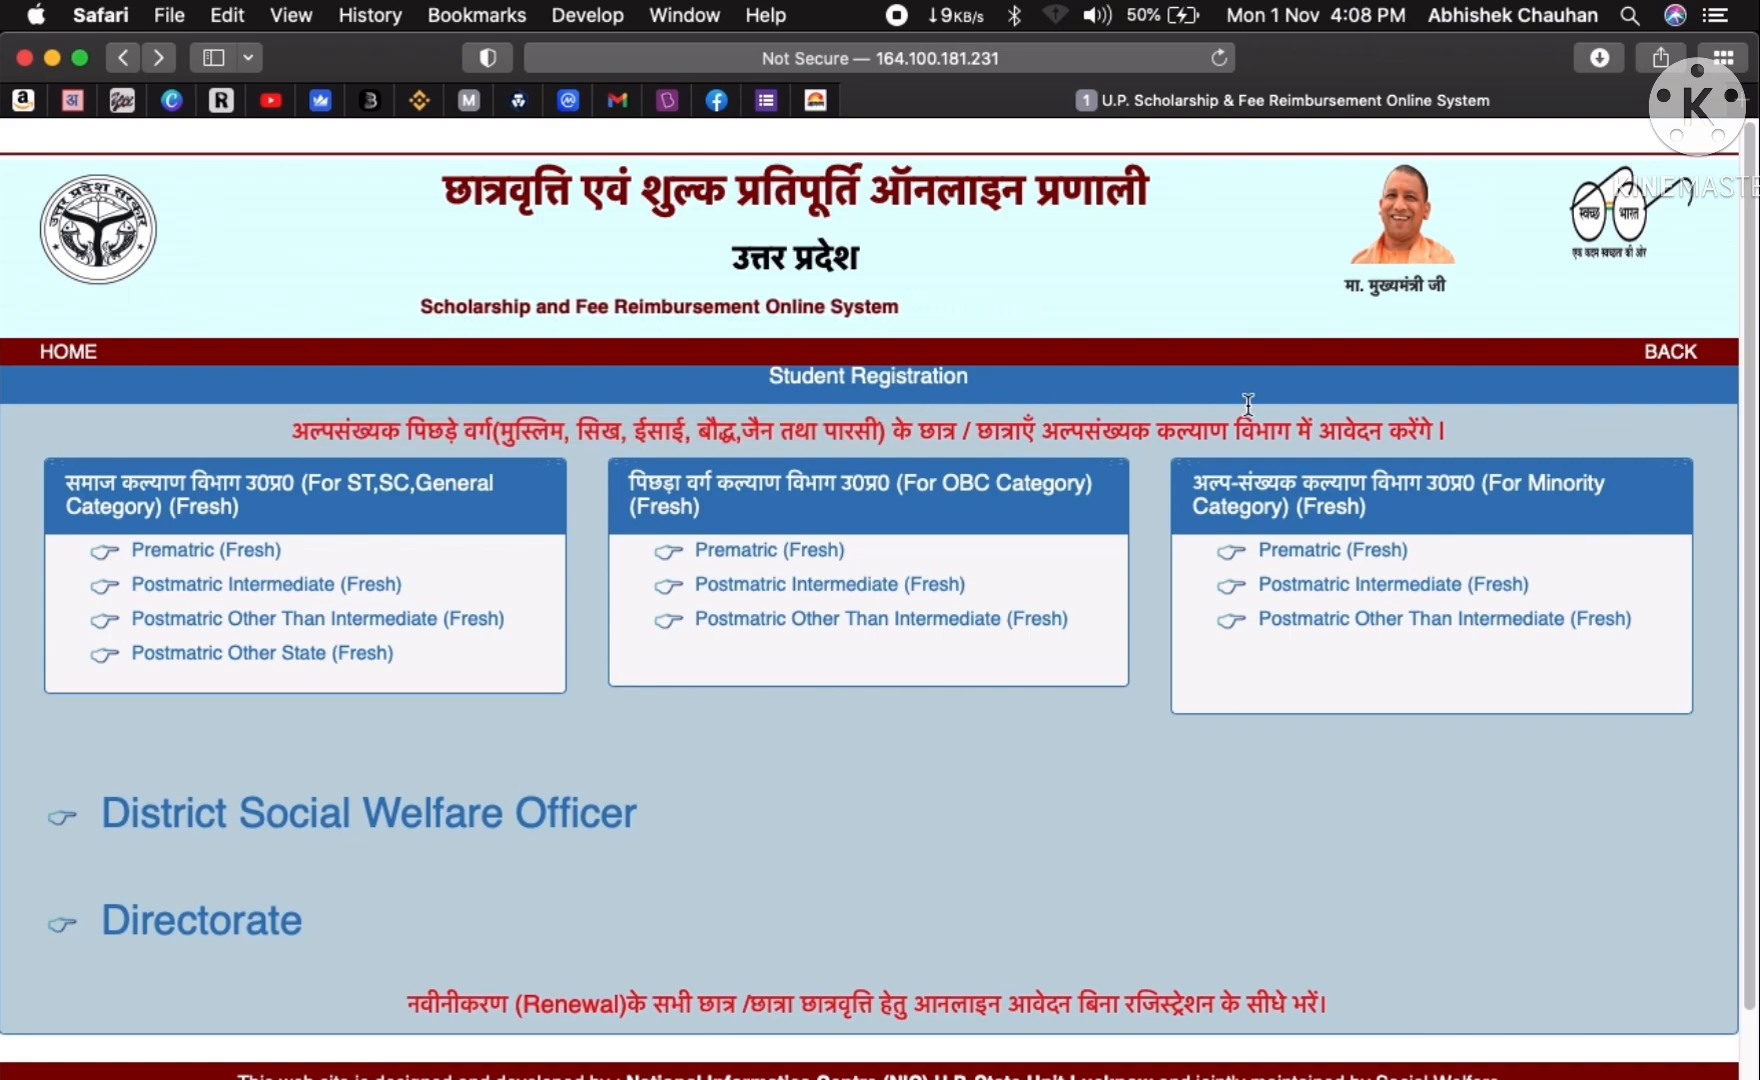
pyautogui.tripleClick(889, 423)
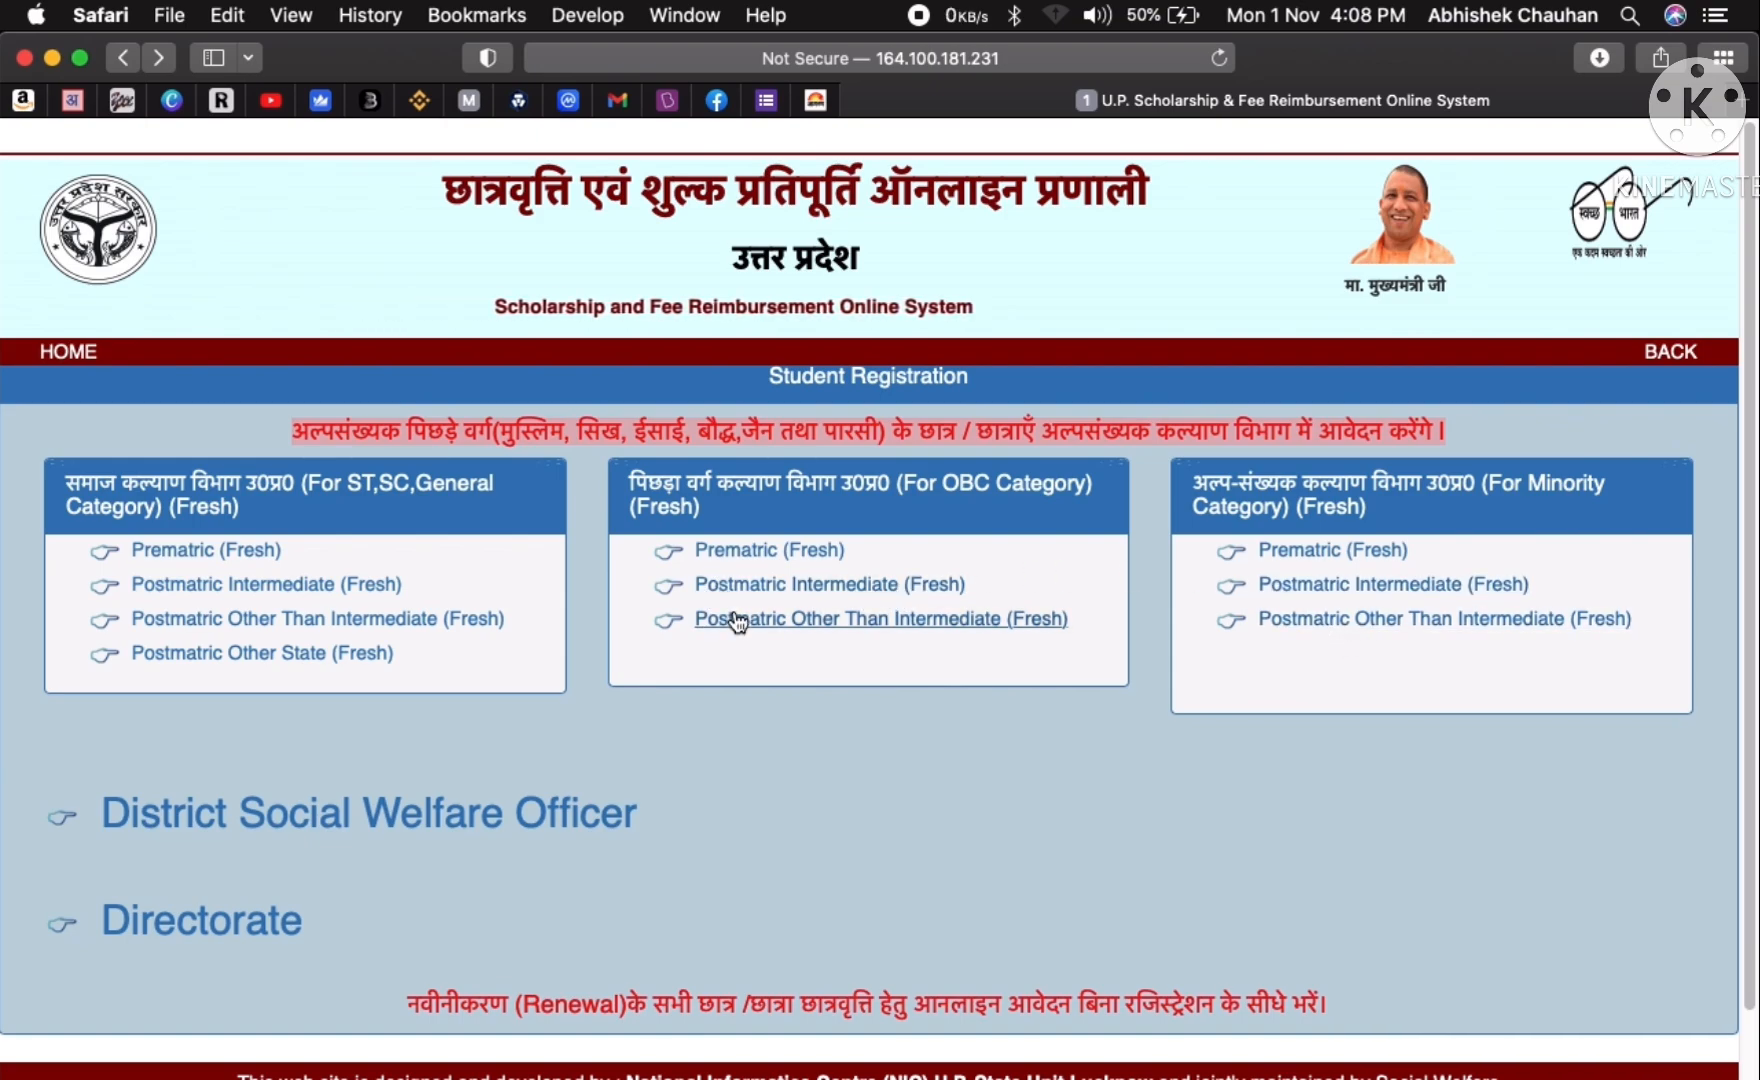
# - Open the OBC fresh registration form and set the district to Agra
pyautogui.click(729, 552)
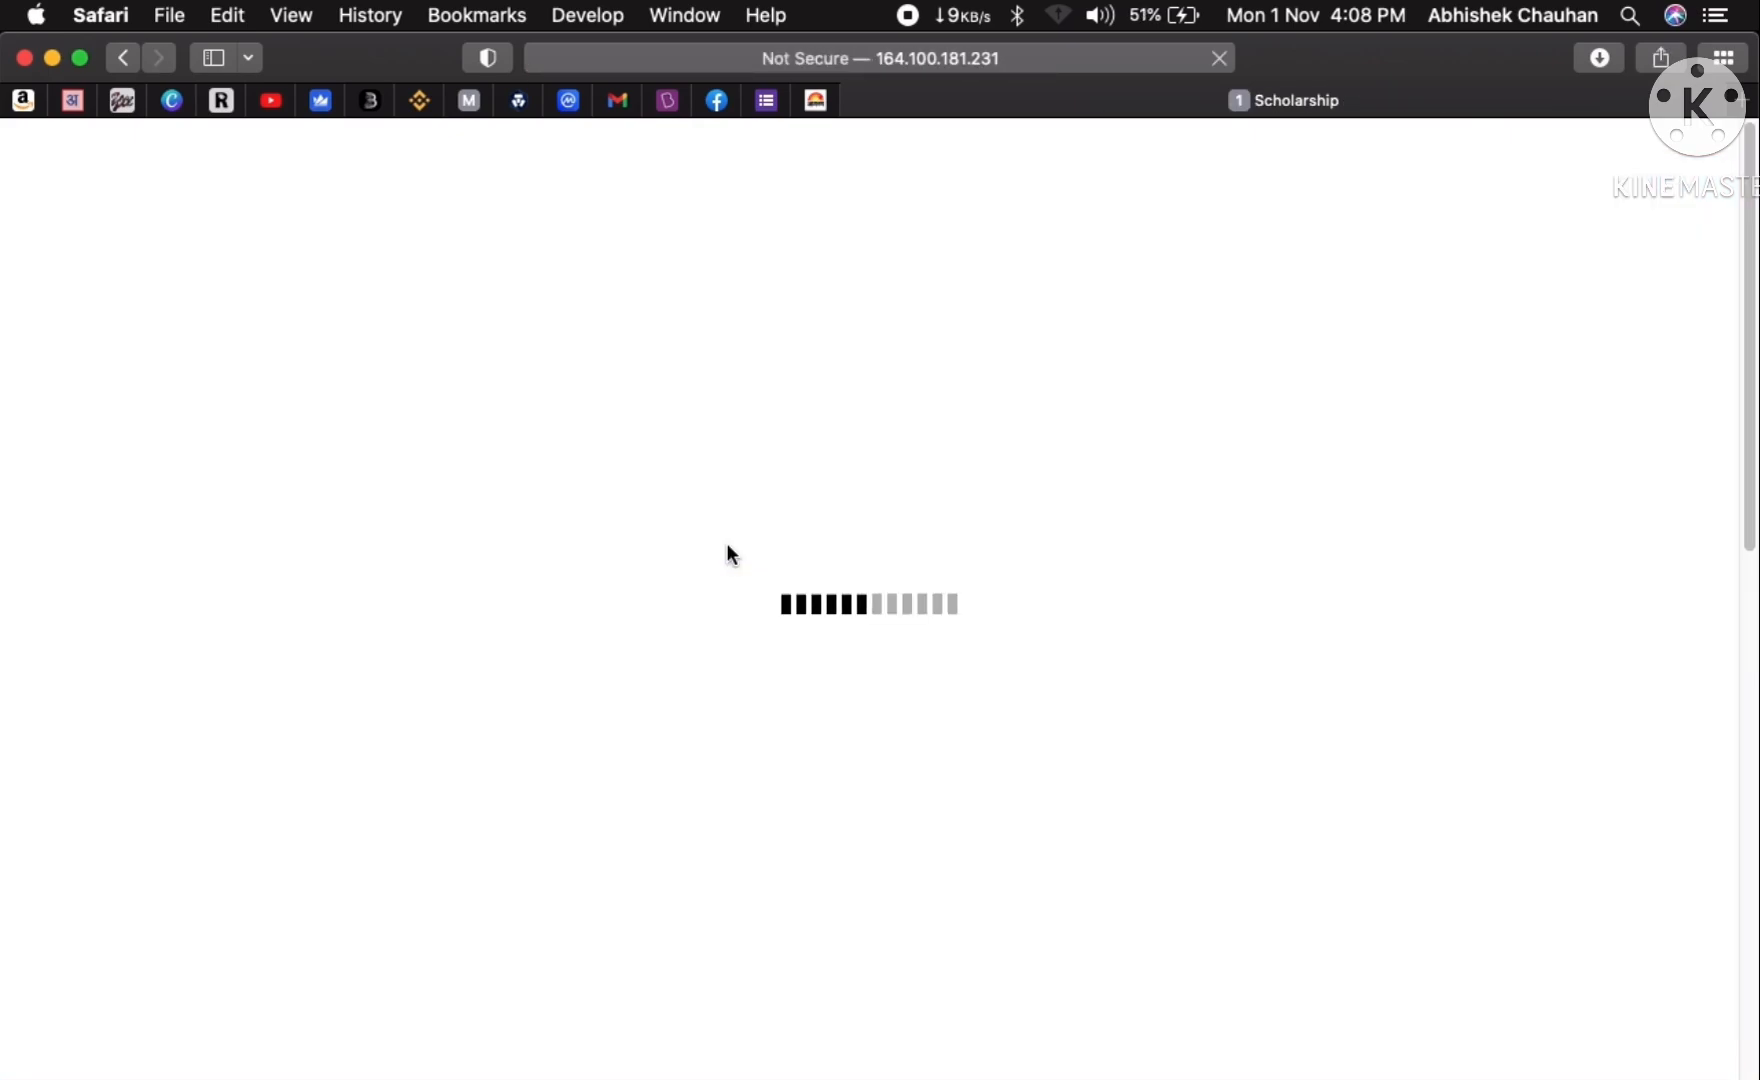
pyautogui.scroll(-6, 703, 669)
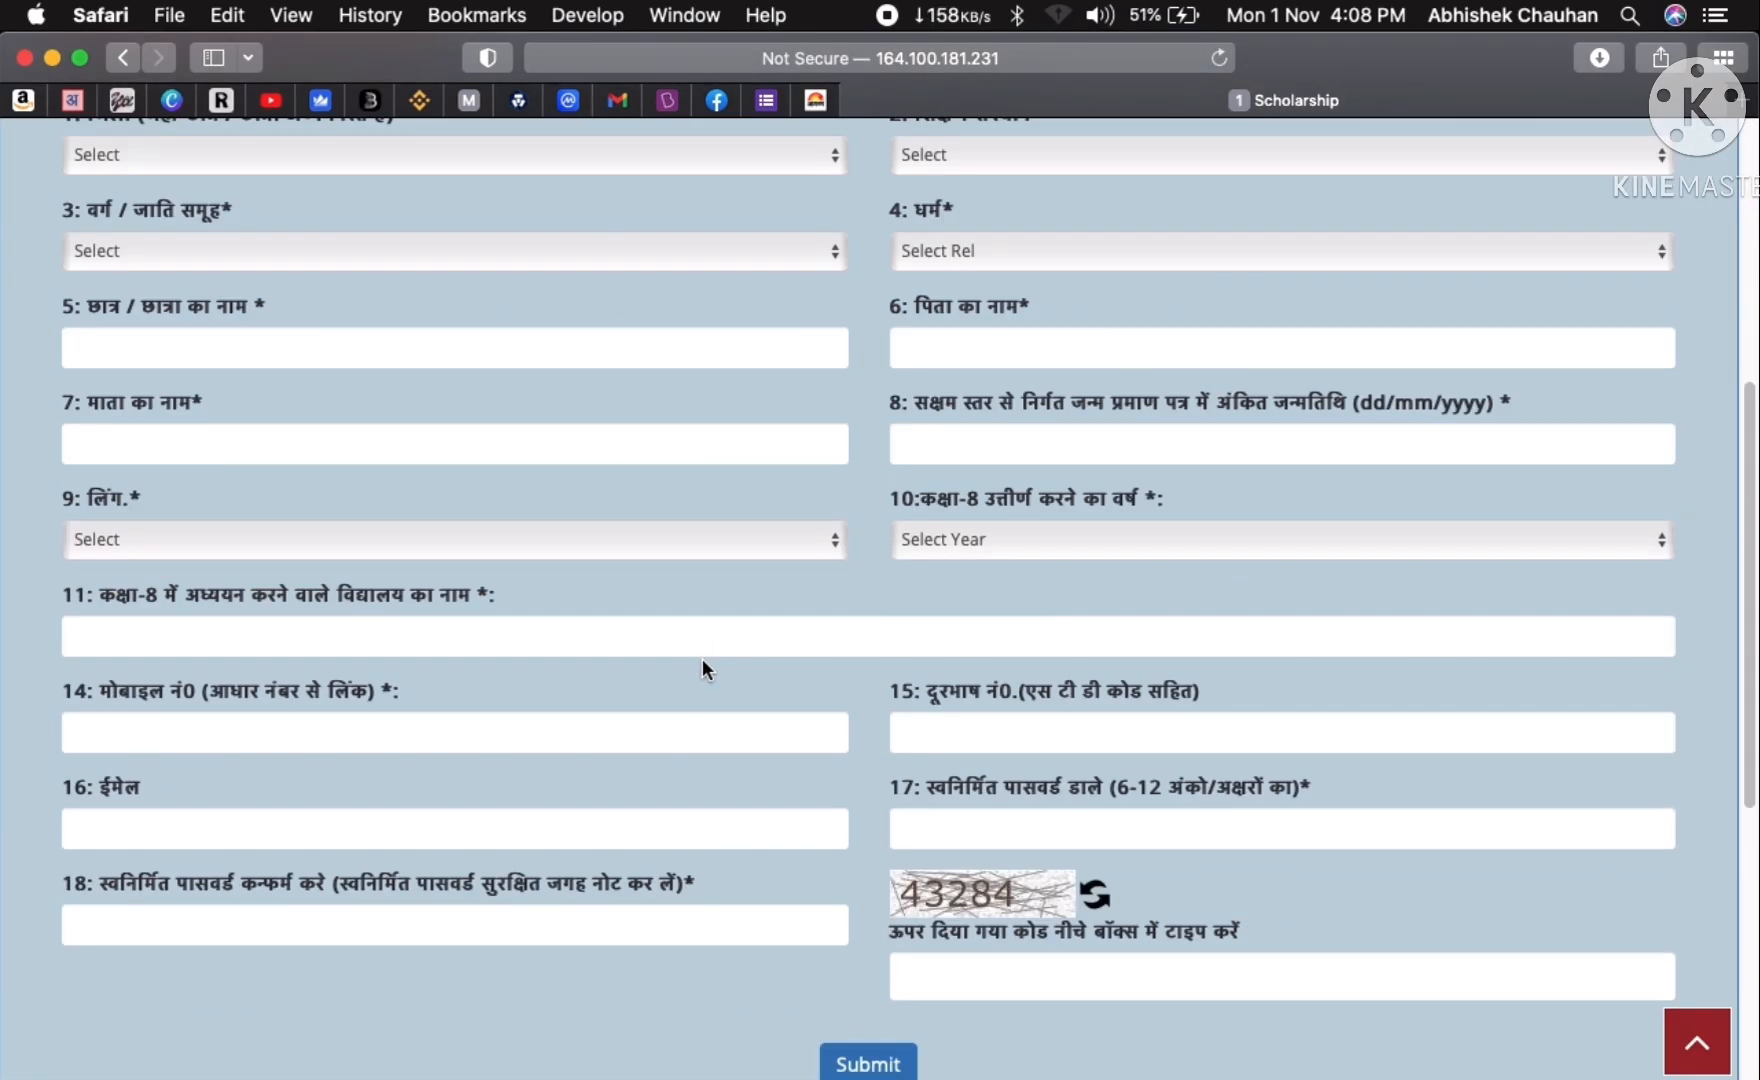
pyautogui.scroll(1, 703, 668)
pyautogui.scroll(1, 697, 690)
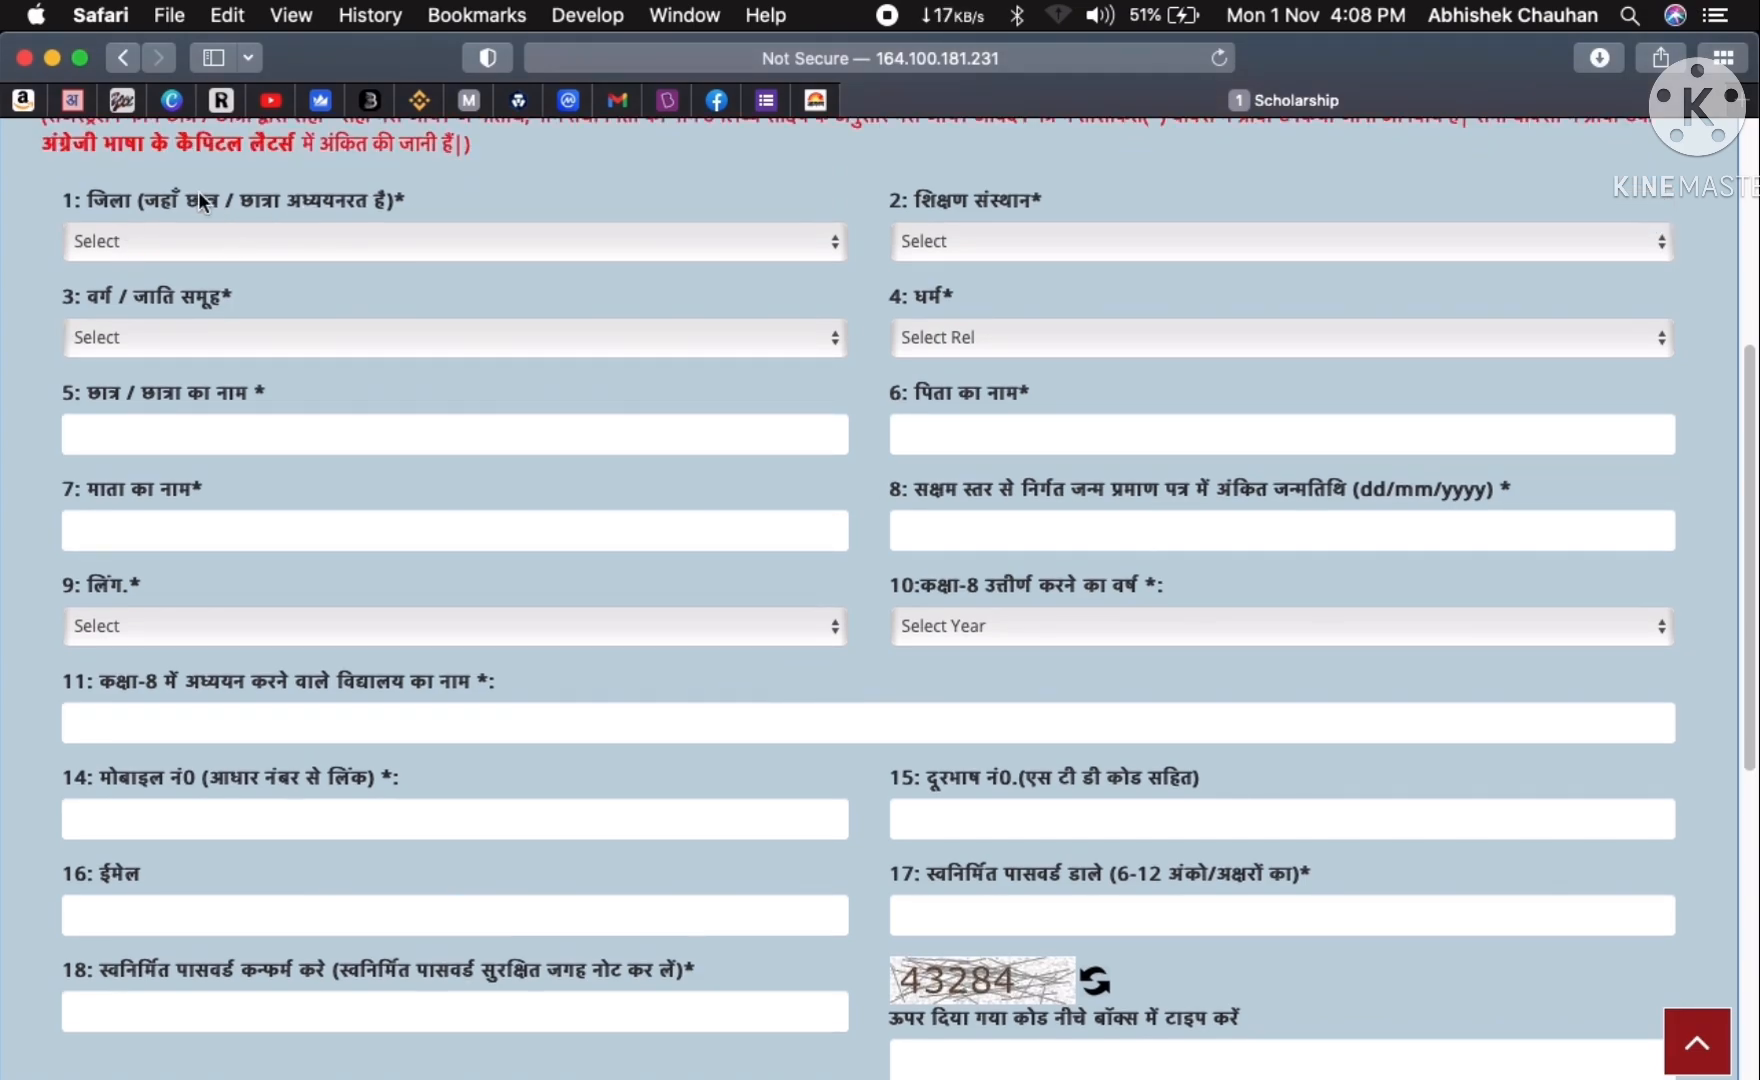
pyautogui.click(324, 243)
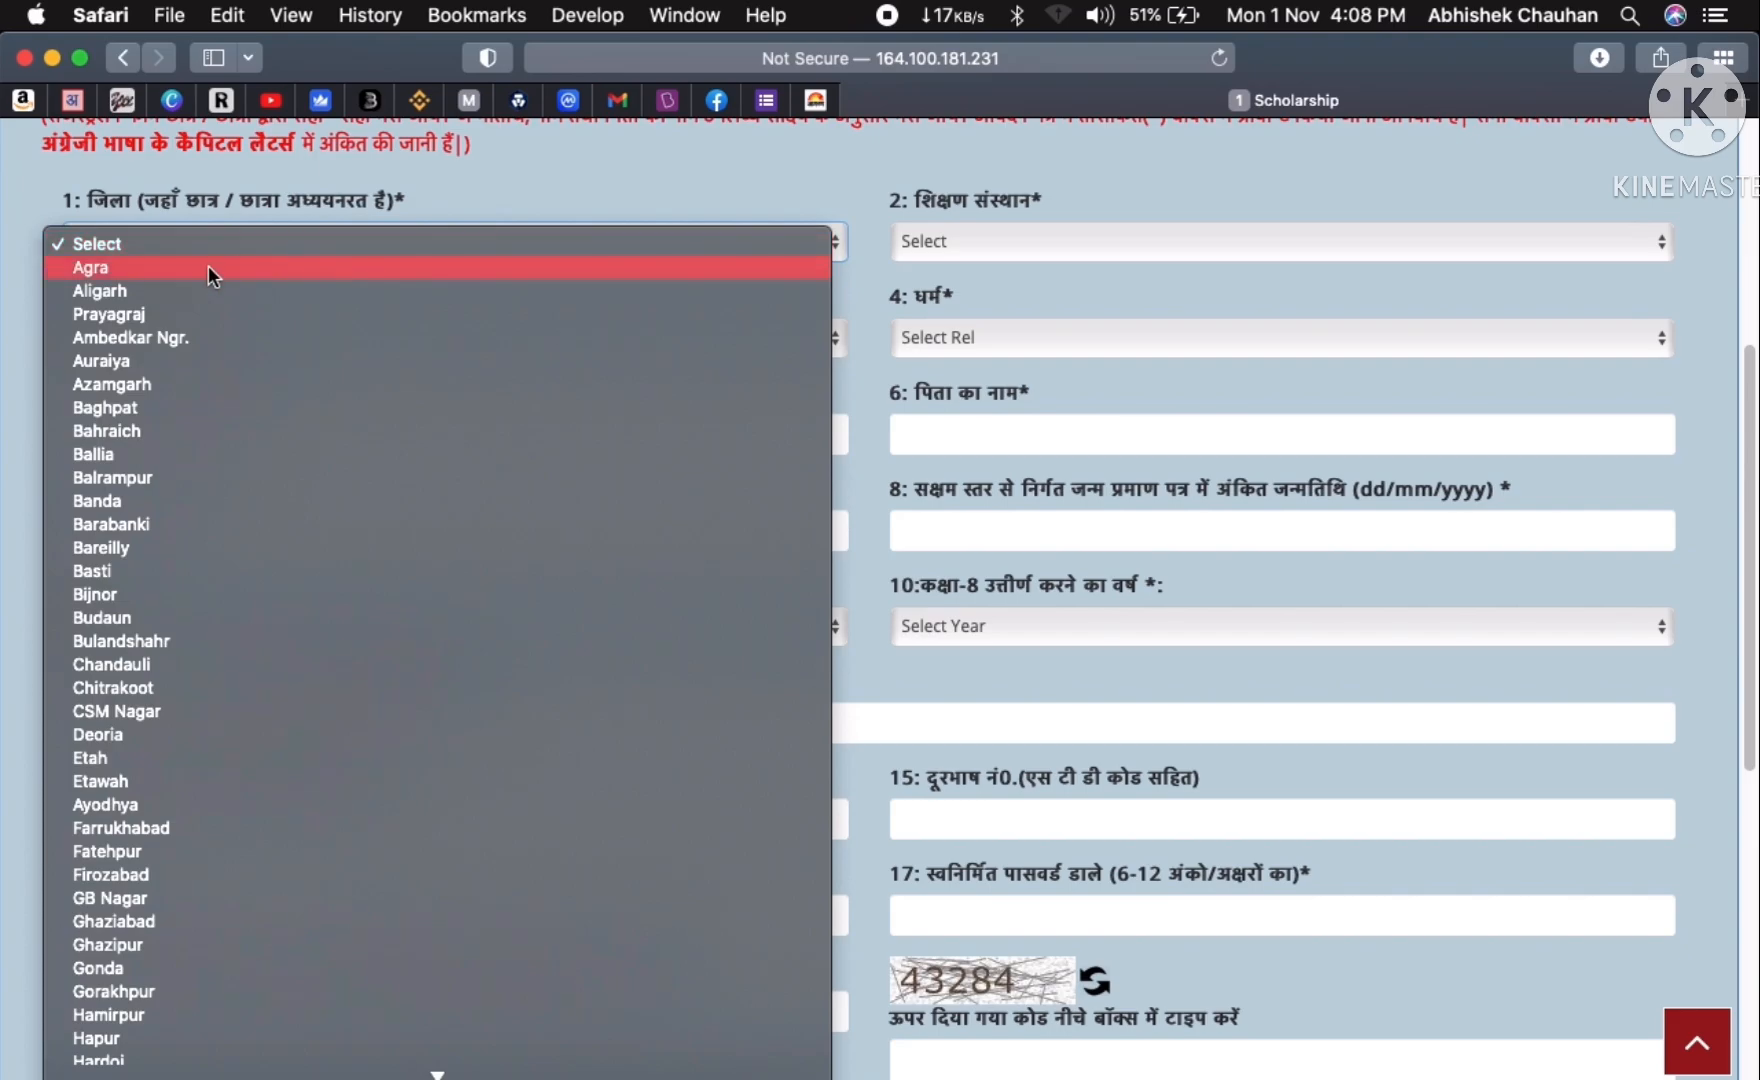
pyautogui.click(131, 273)
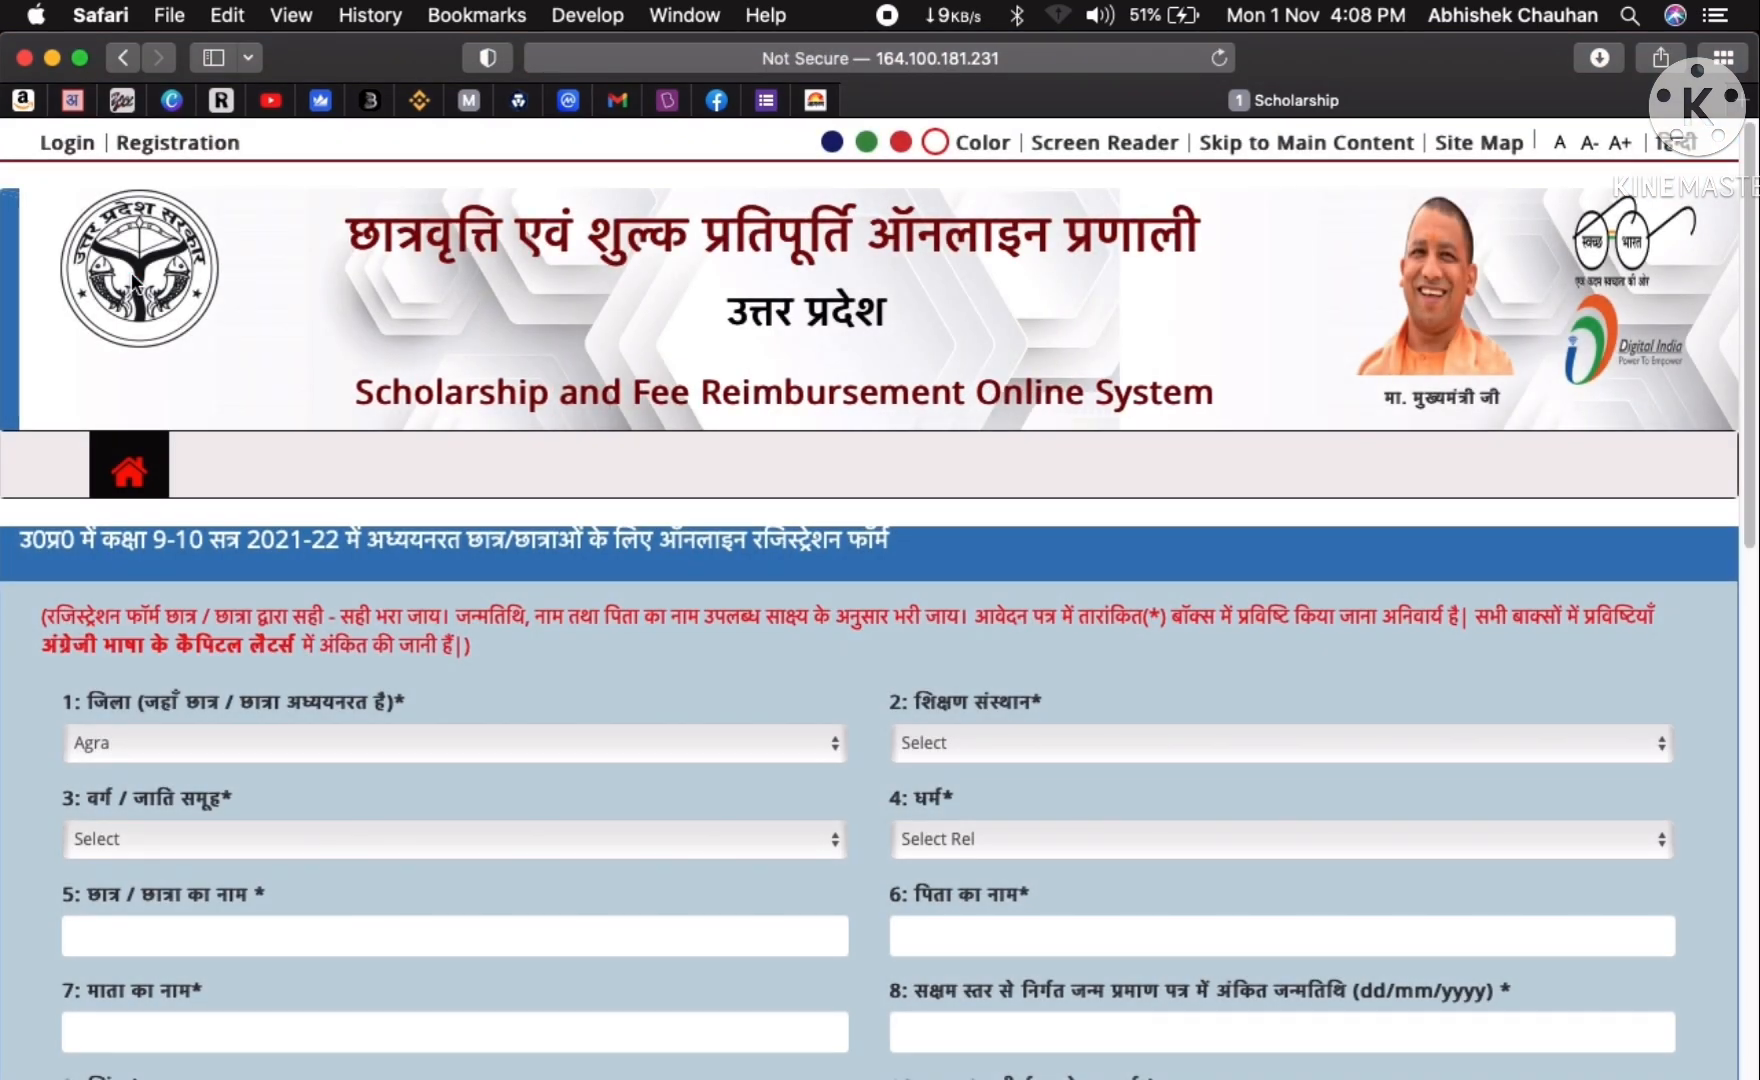
# - Choose SHRI TEJ SINGH VERMA HS as the school and Other Backward Class as caste group
pyautogui.scroll(-5, 485, 462)
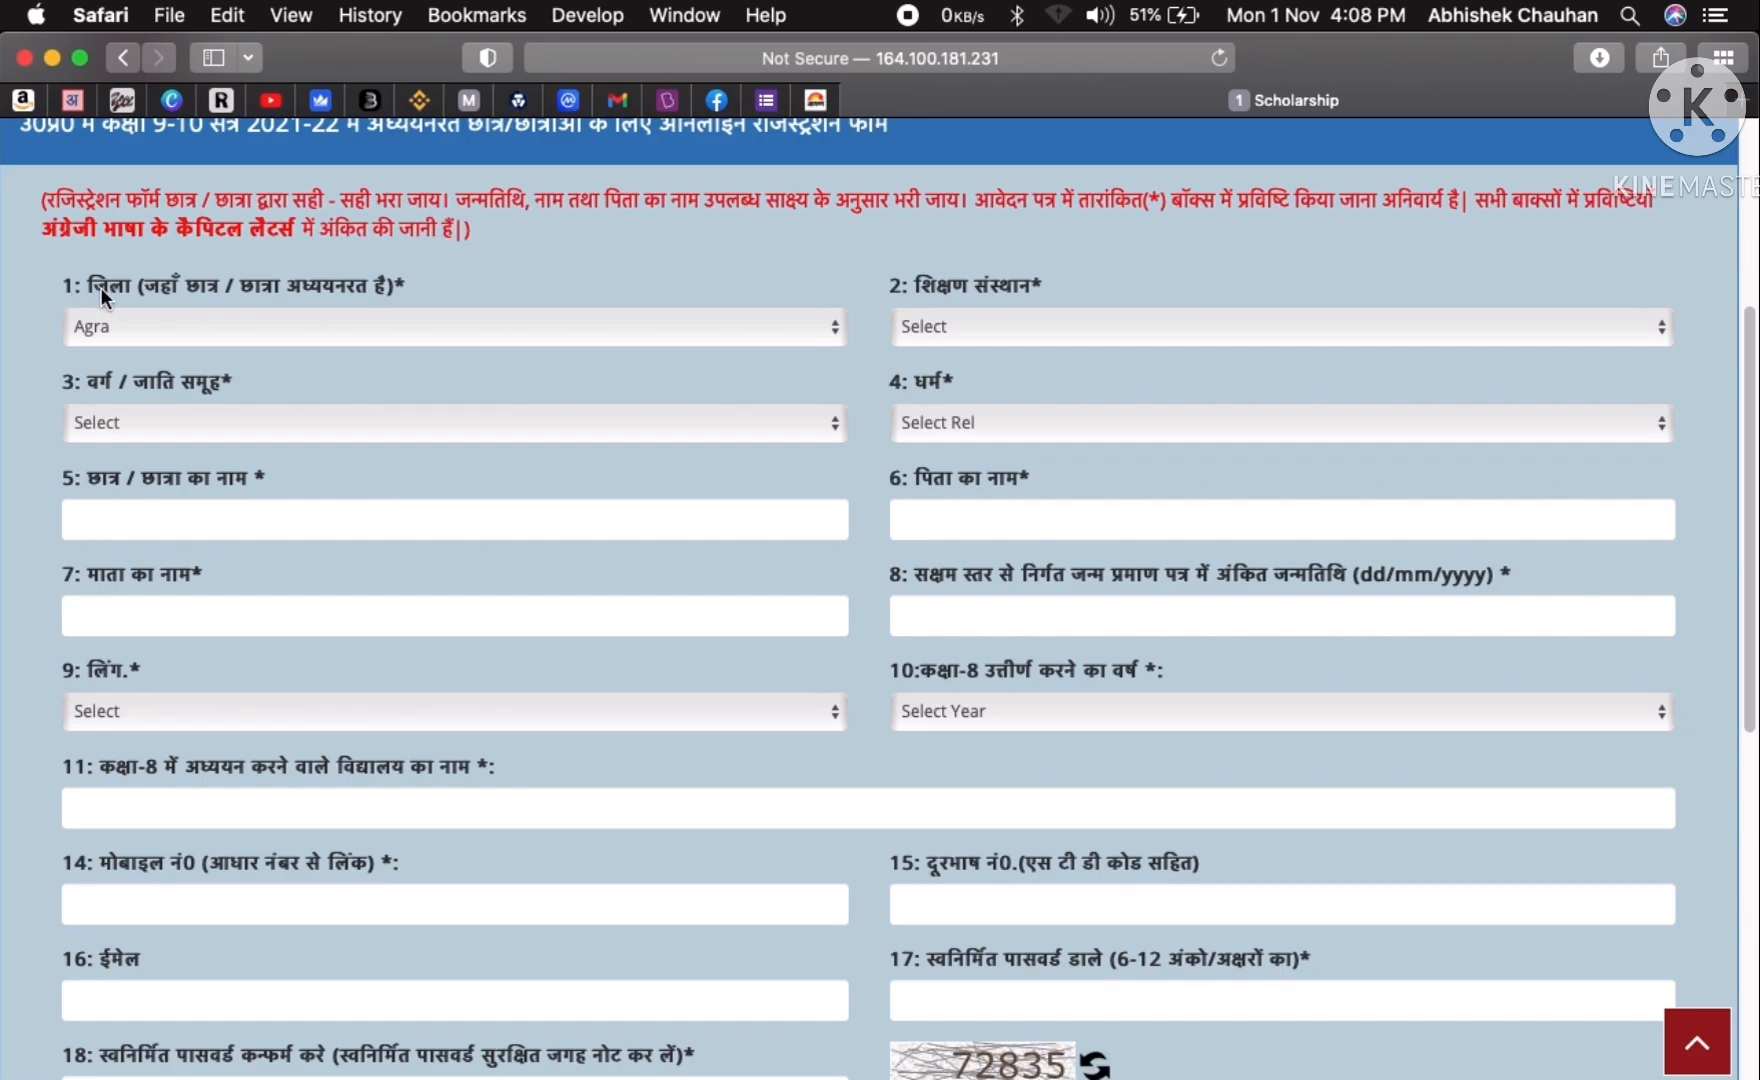
pyautogui.click(947, 320)
pyautogui.scroll(-20, 974, 700)
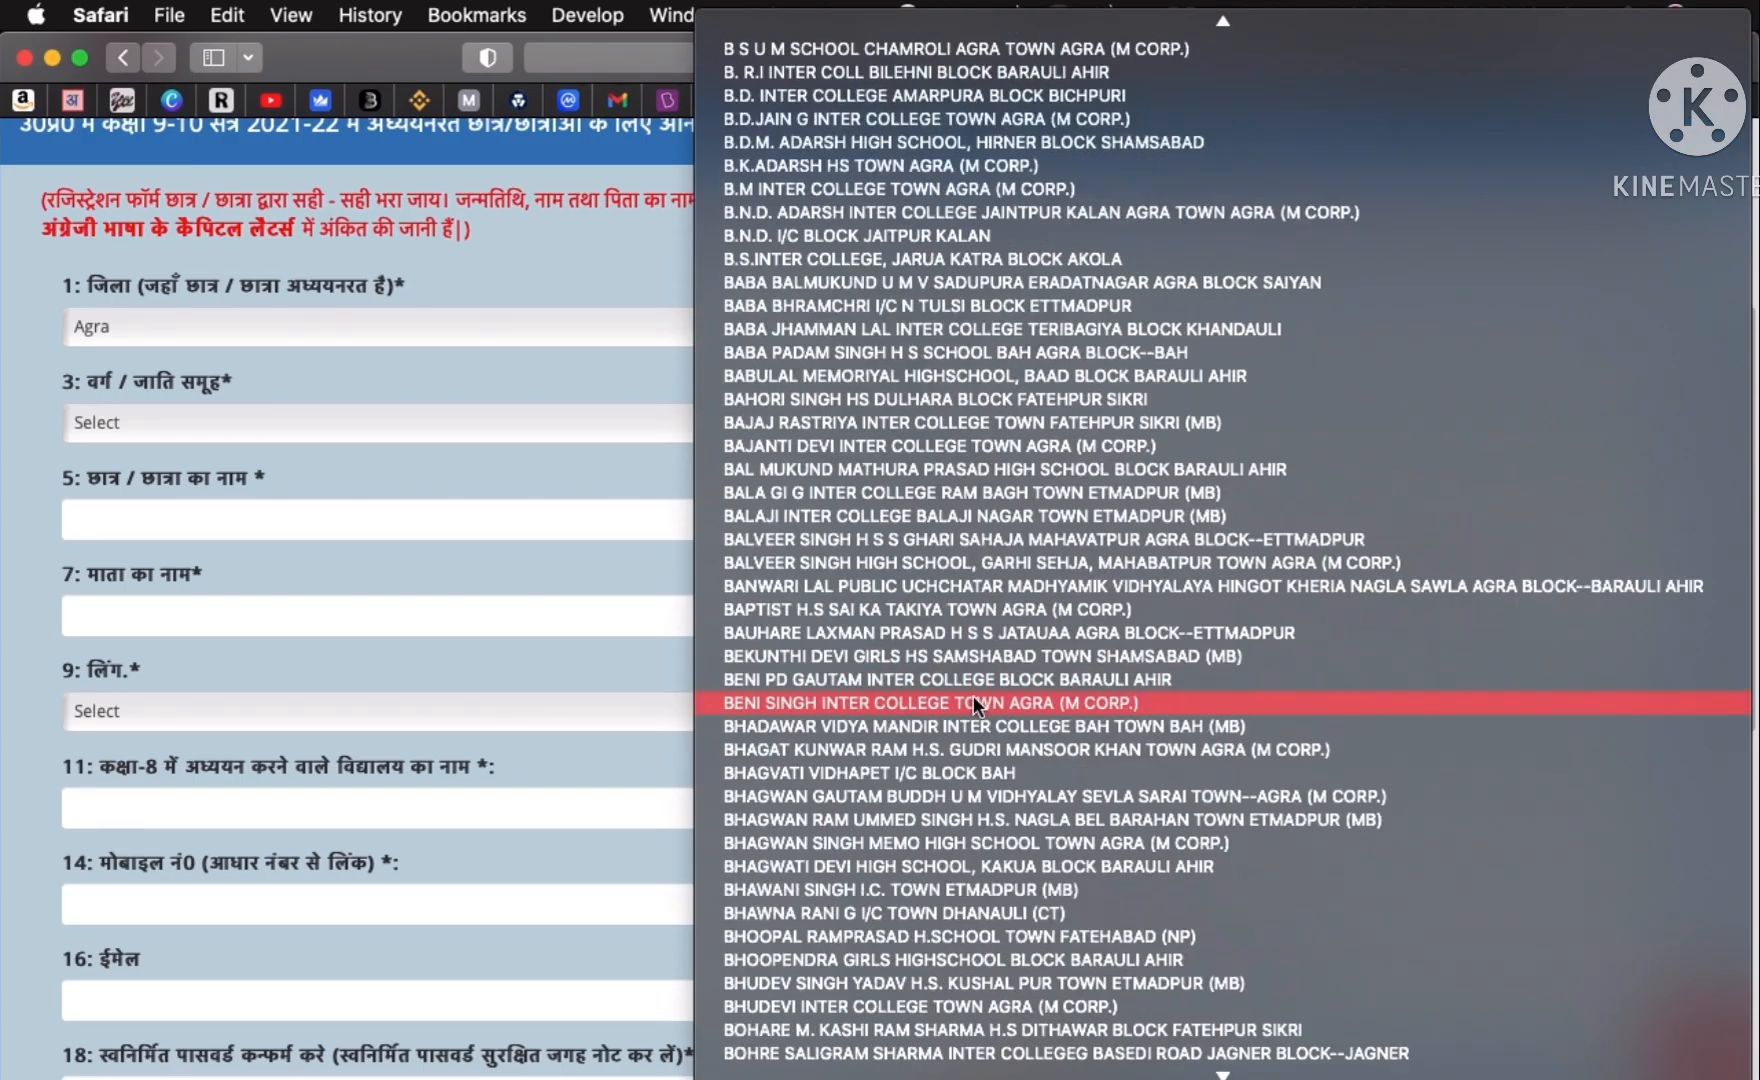
pyautogui.scroll(-20, 974, 700)
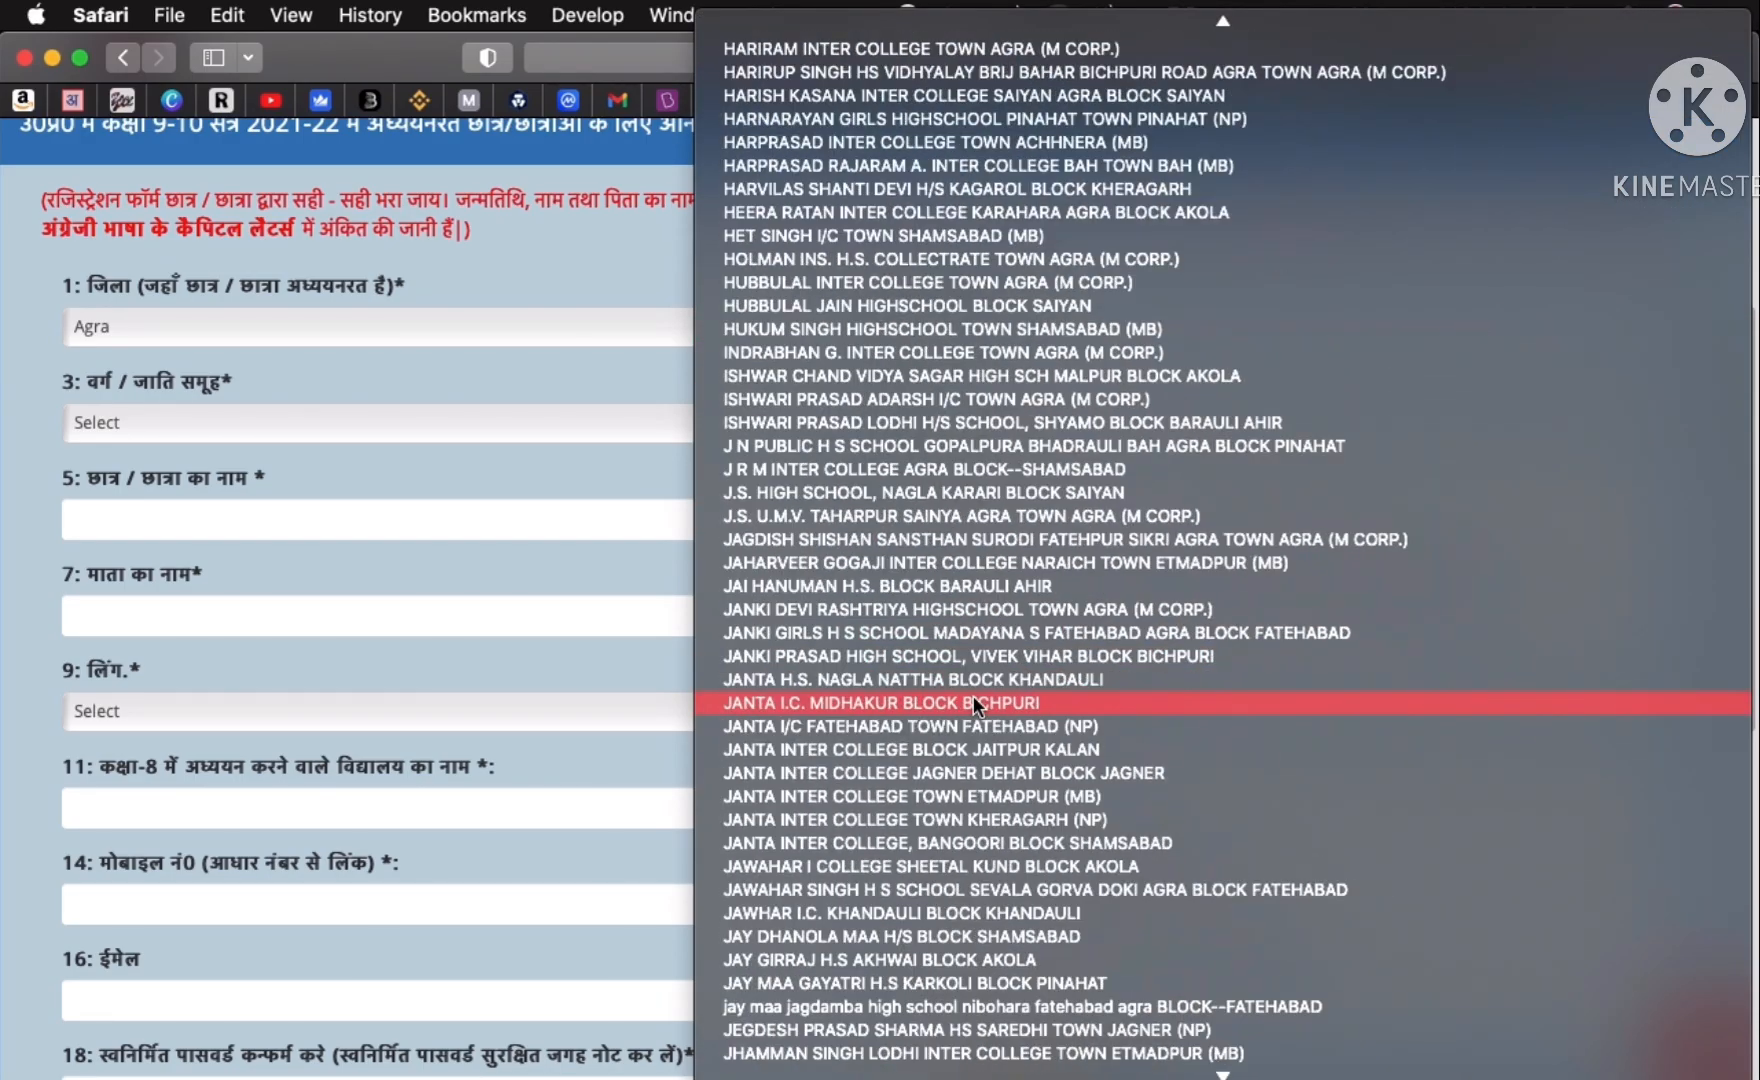
pyautogui.scroll(-20, 958, 670)
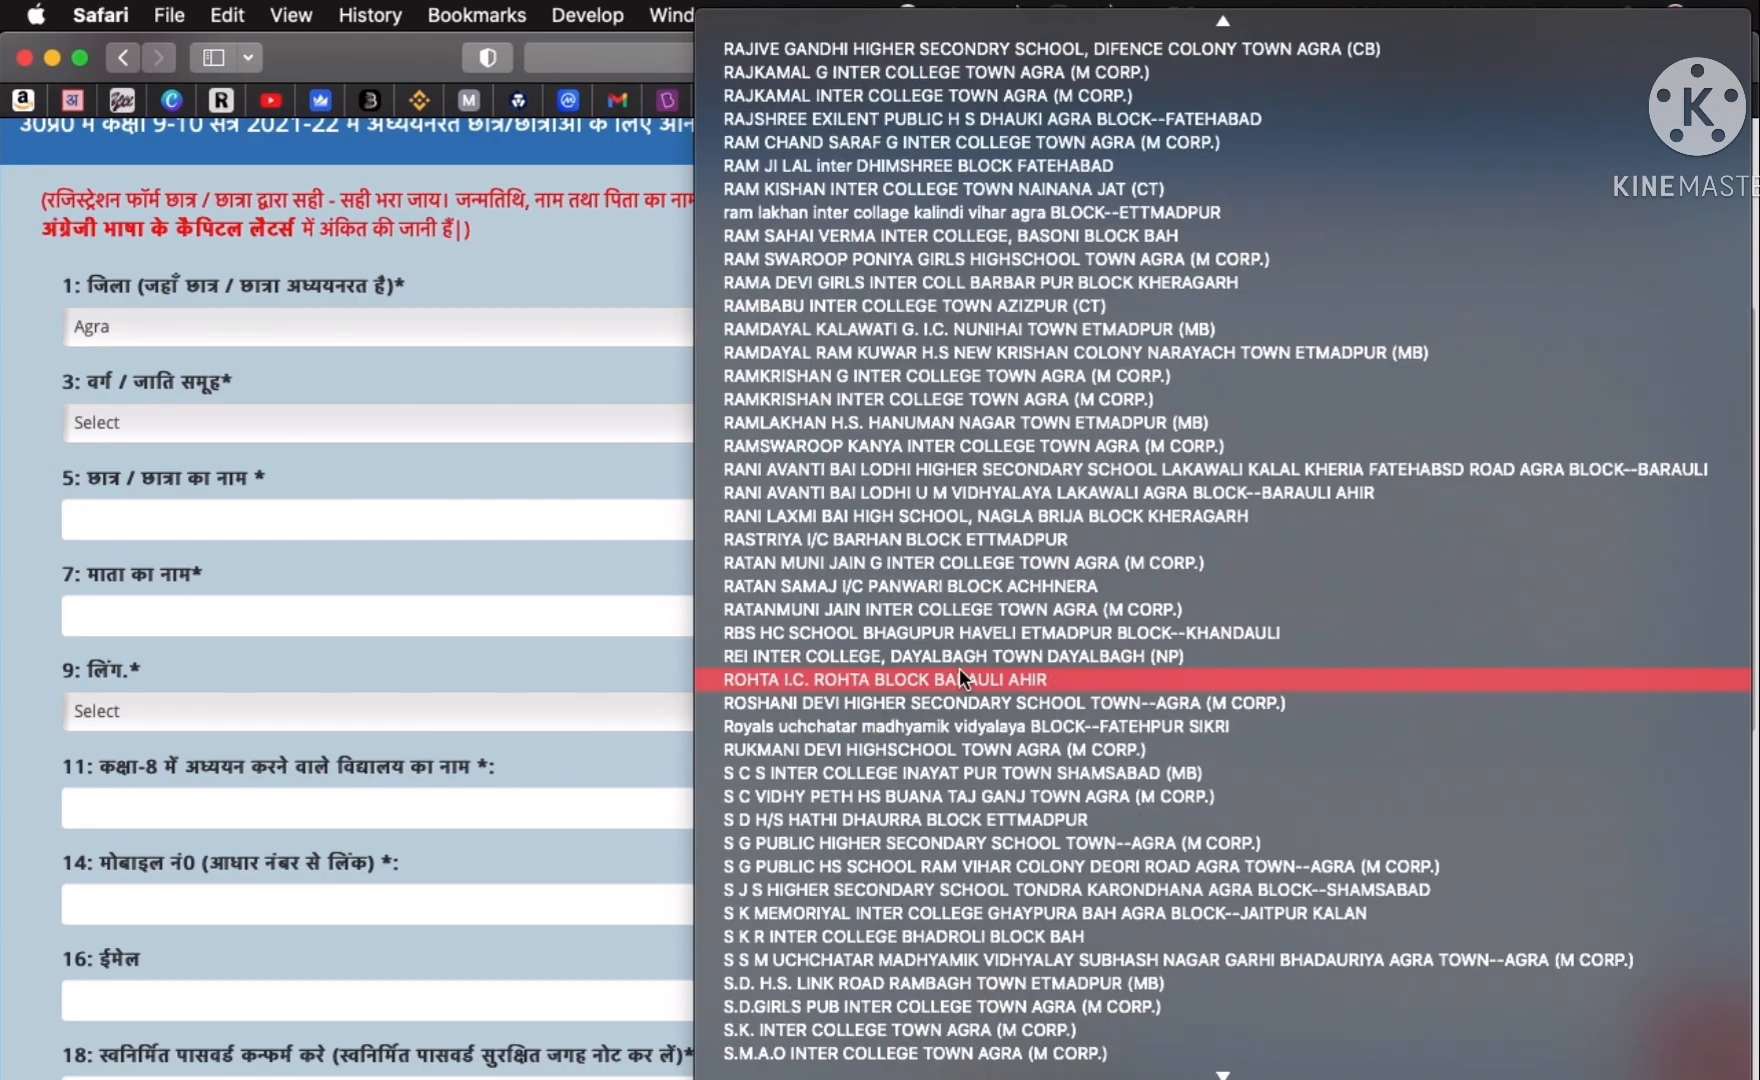
pyautogui.scroll(-10, 958, 668)
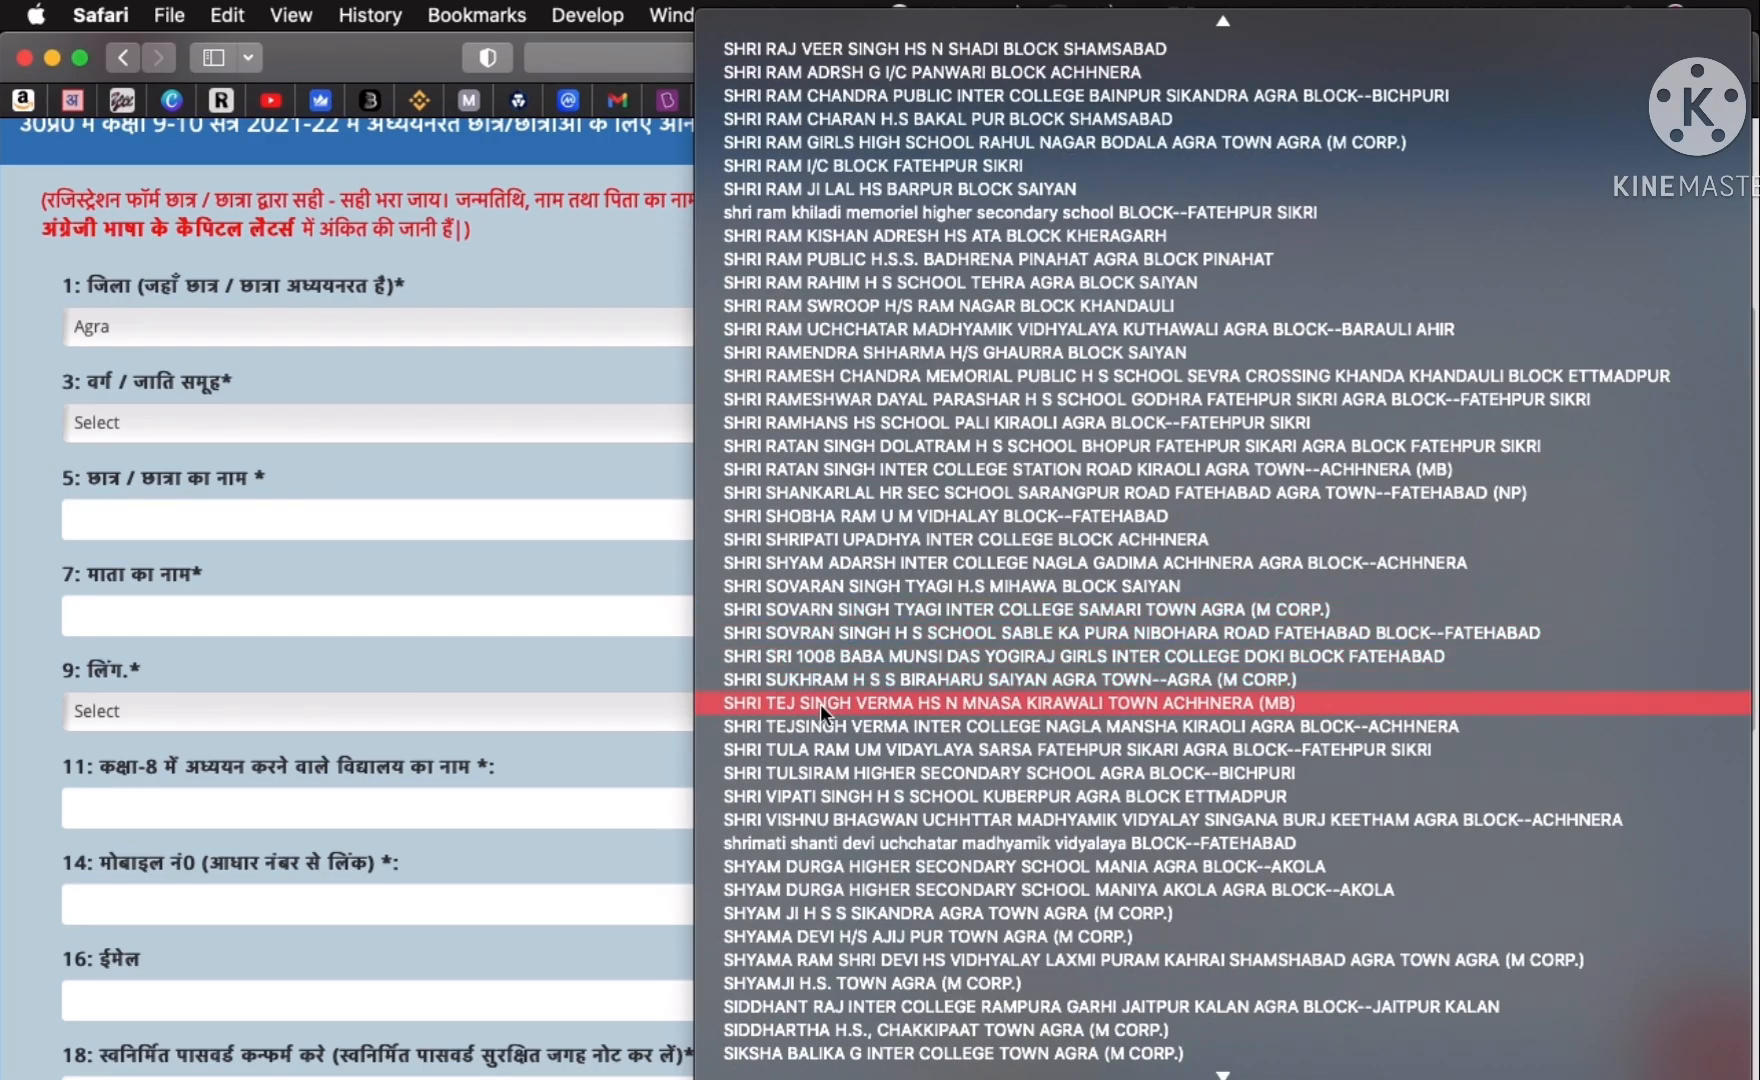
pyautogui.click(940, 698)
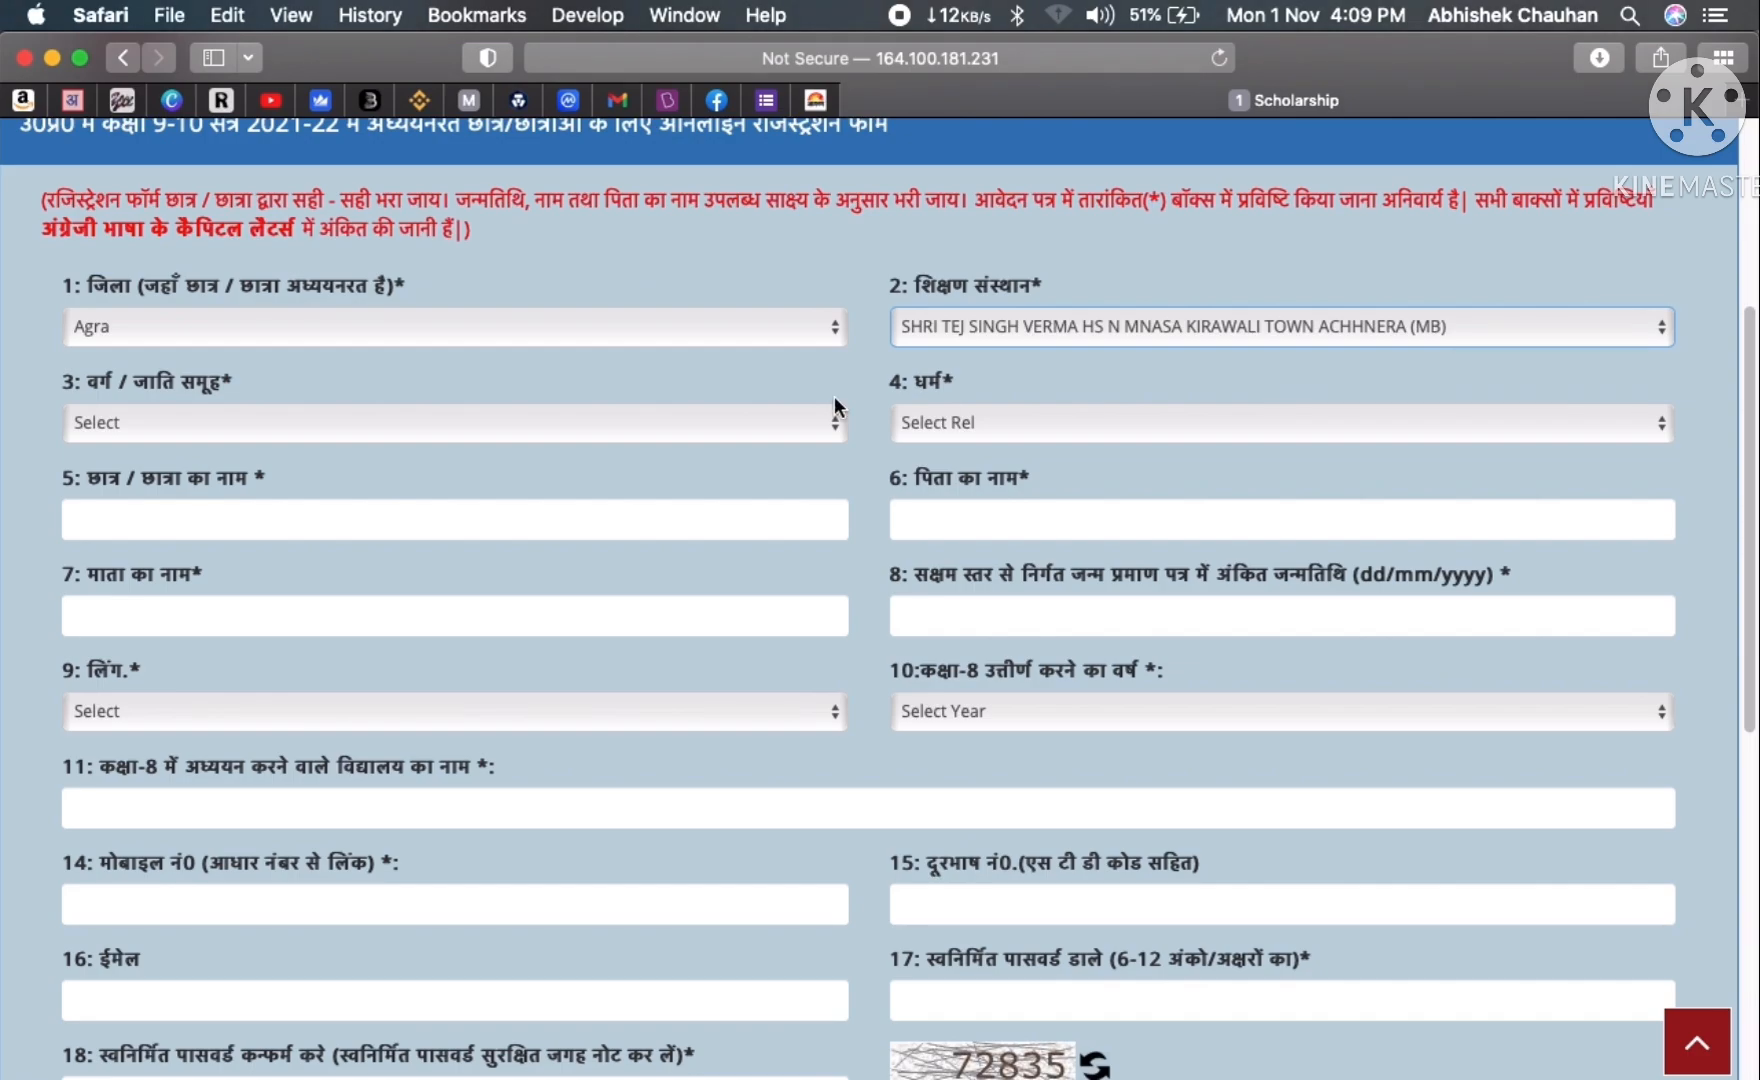
pyautogui.click(131, 412)
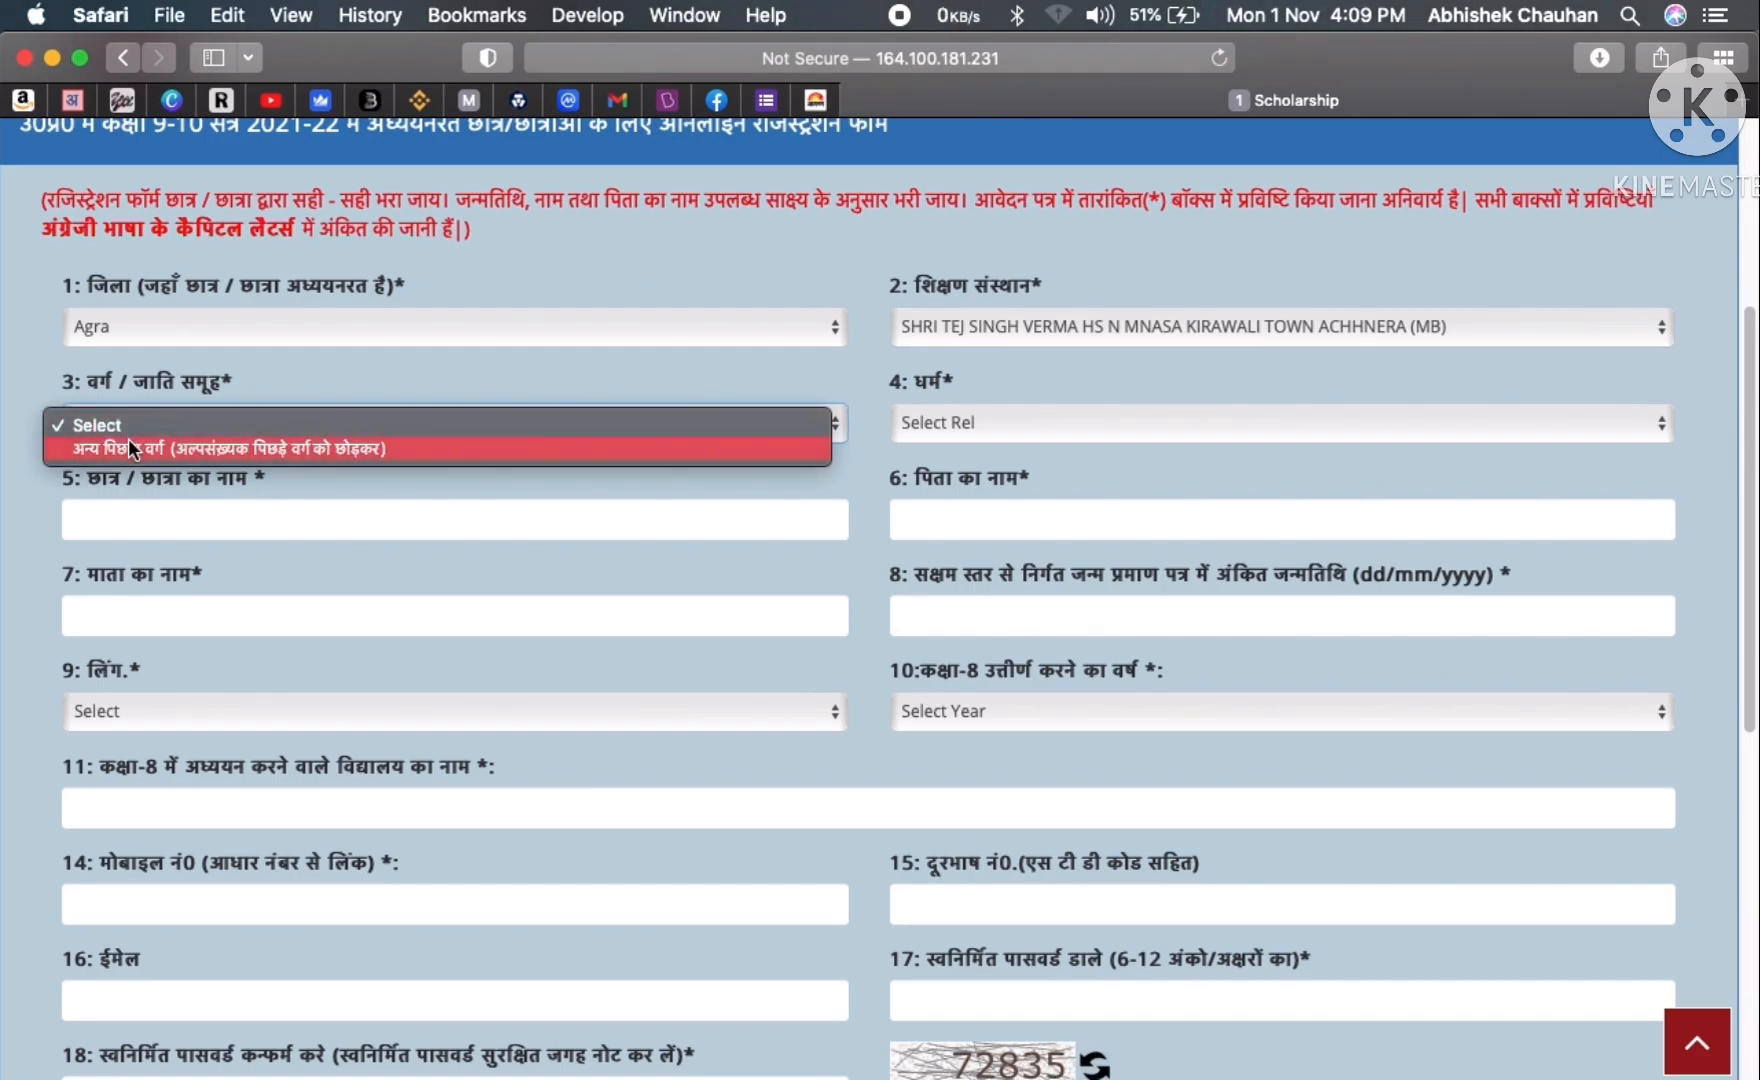
pyautogui.click(128, 440)
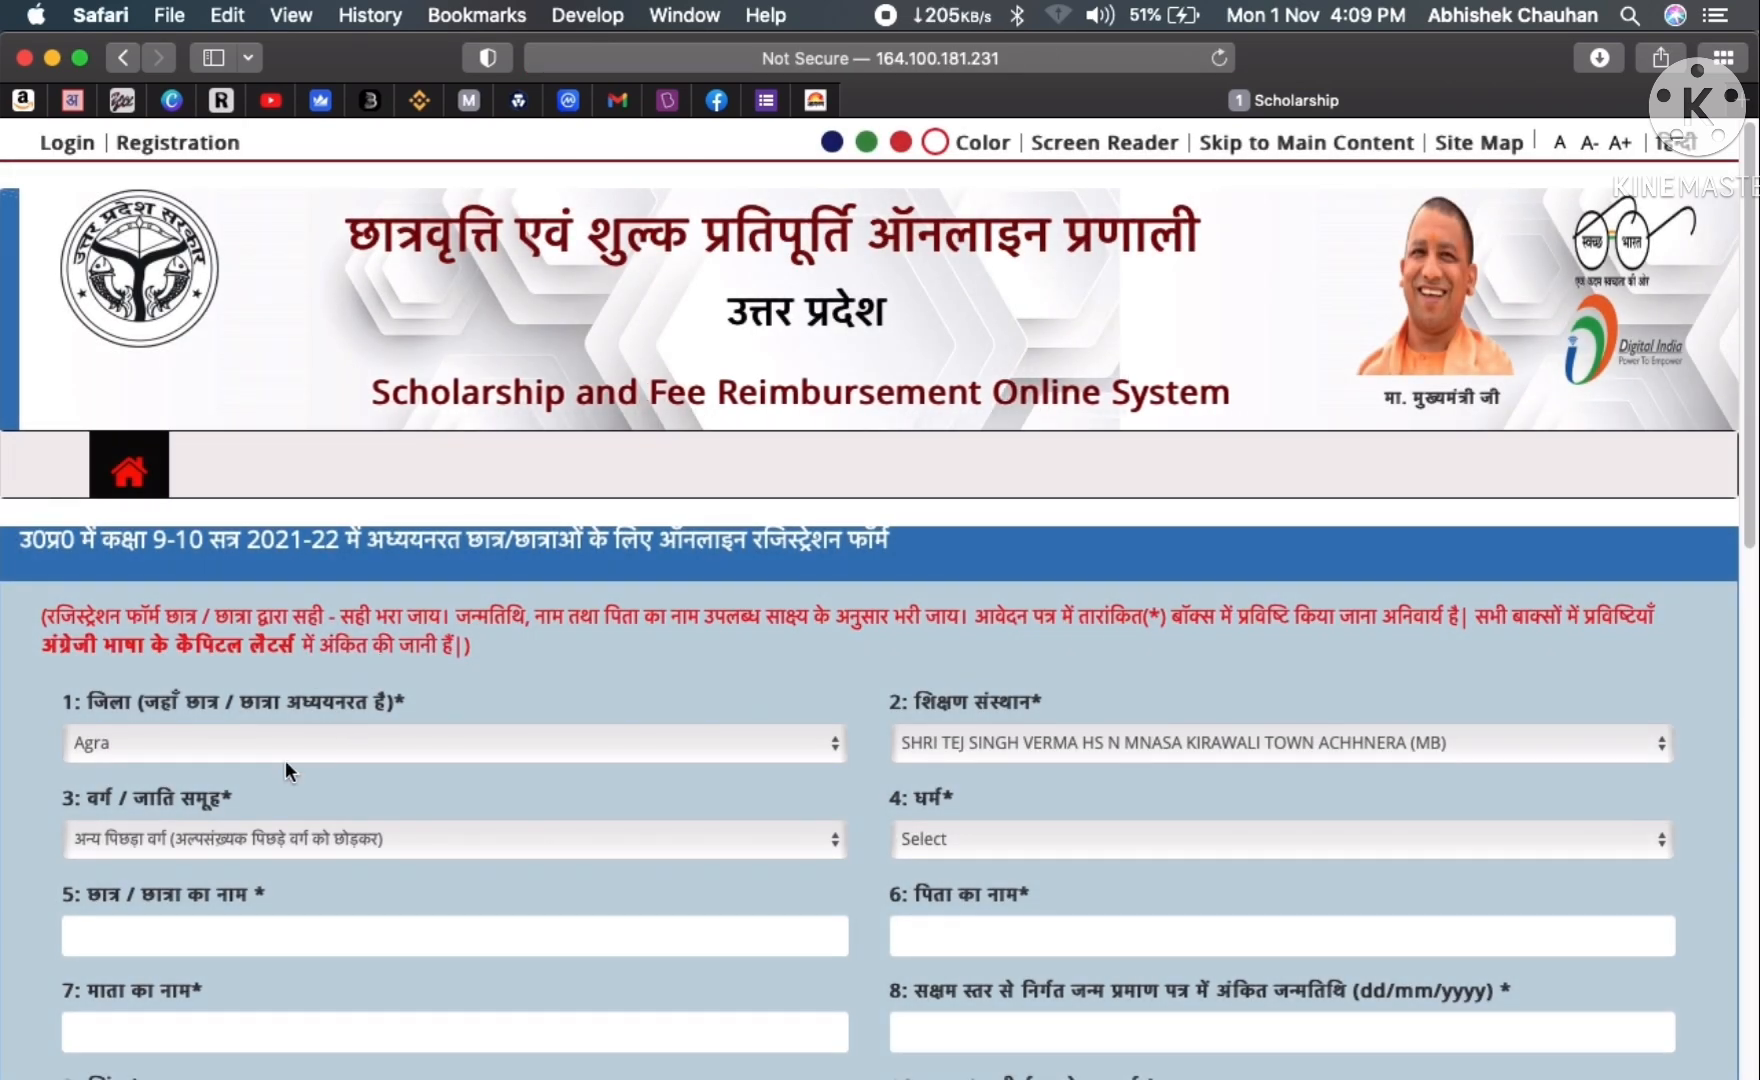
pyautogui.scroll(-1, 500, 700)
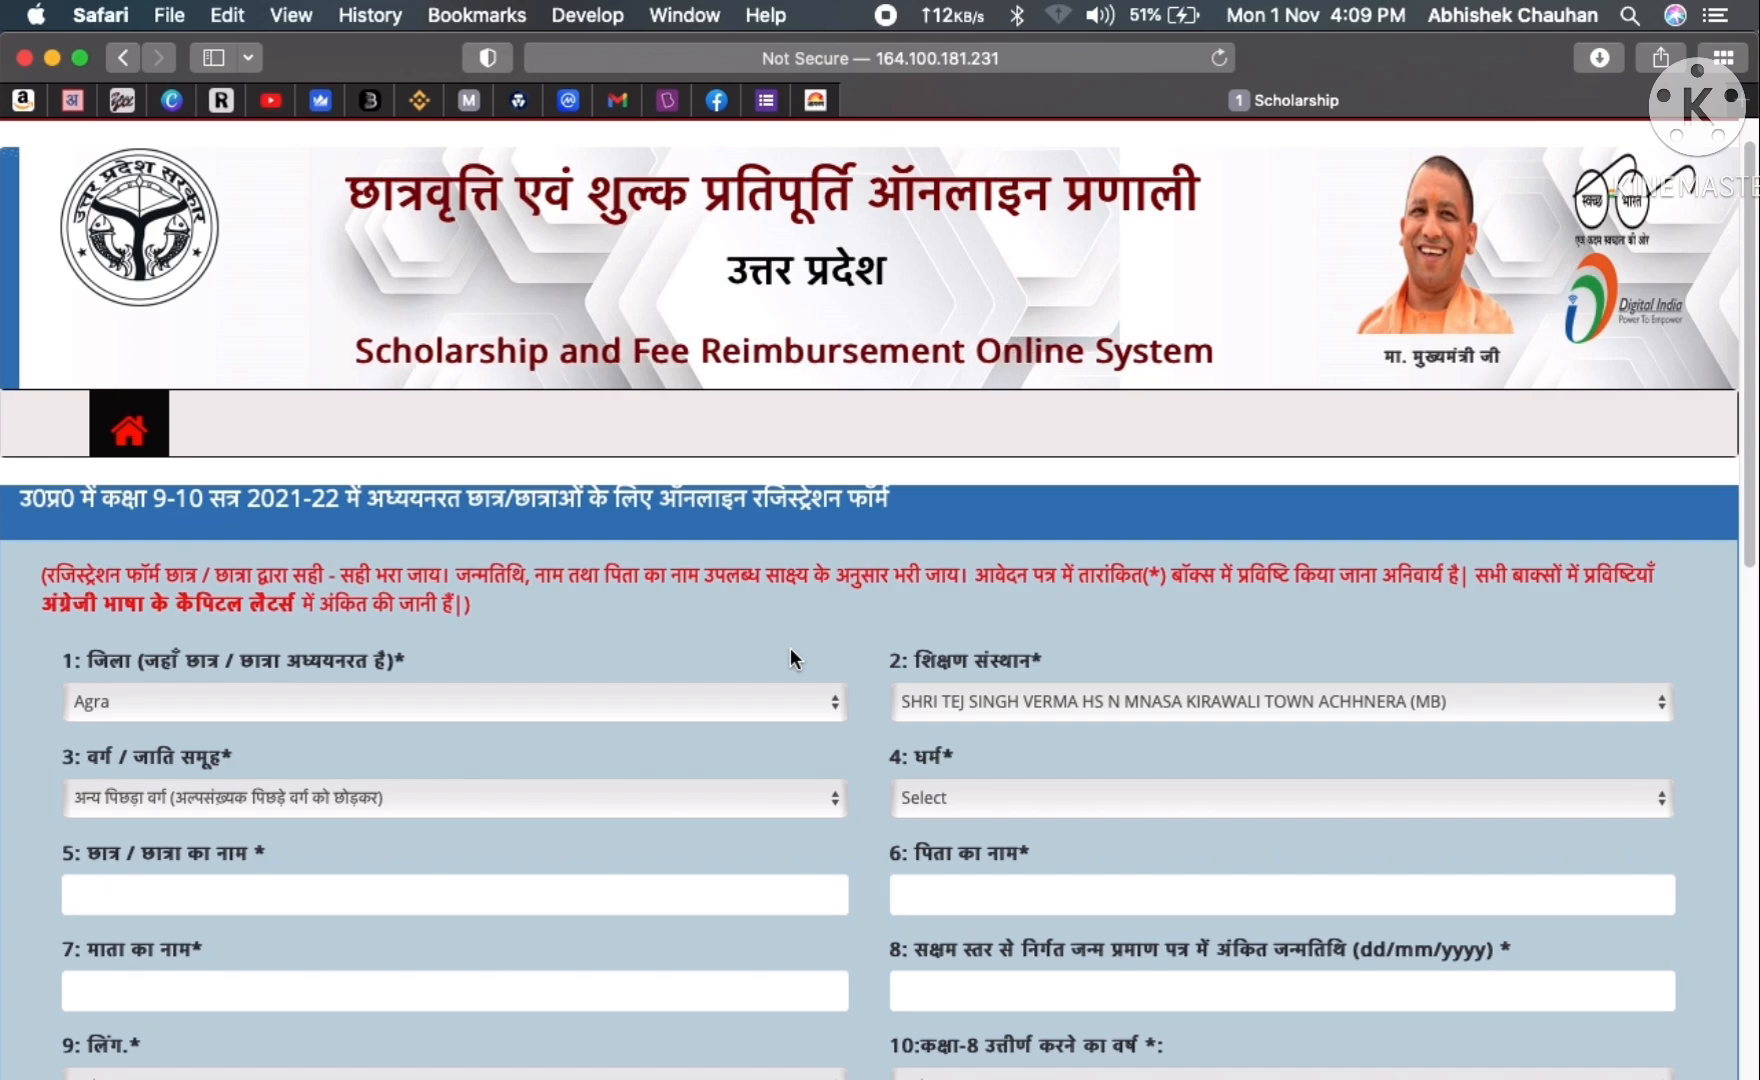
pyautogui.moveTo(805, 1072)
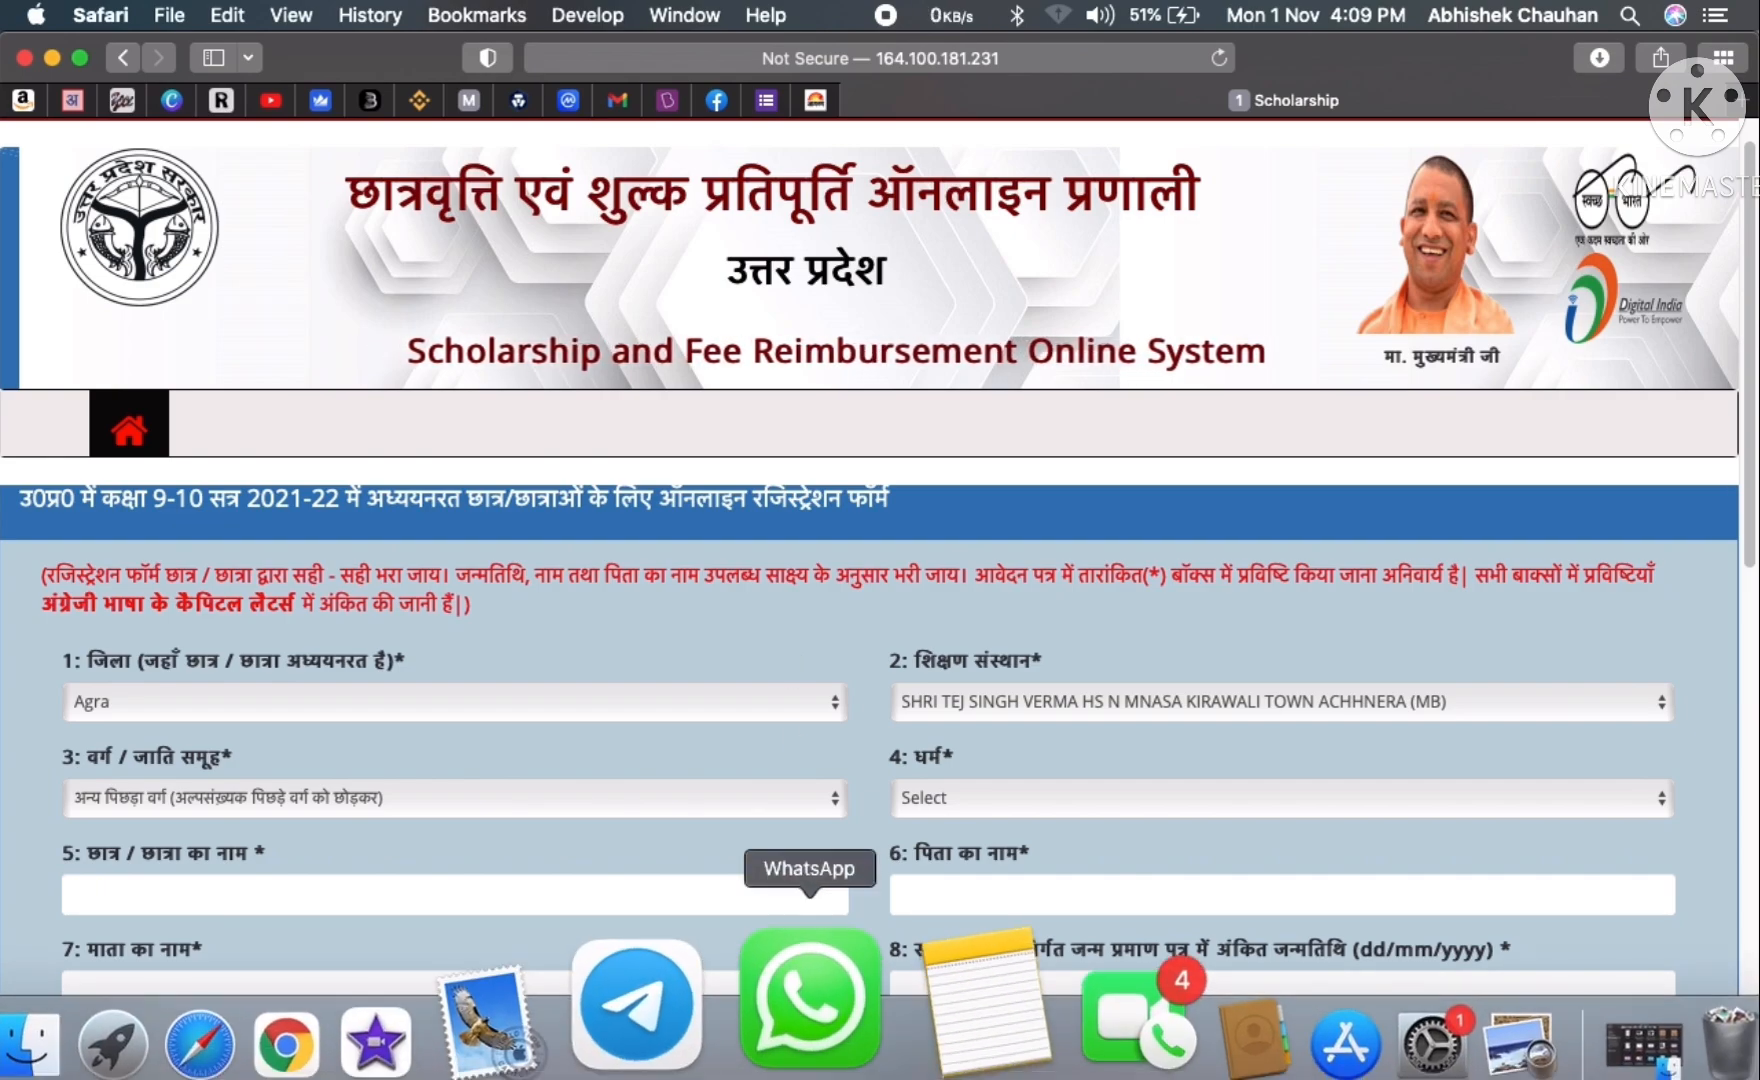
pyautogui.click(733, 1062)
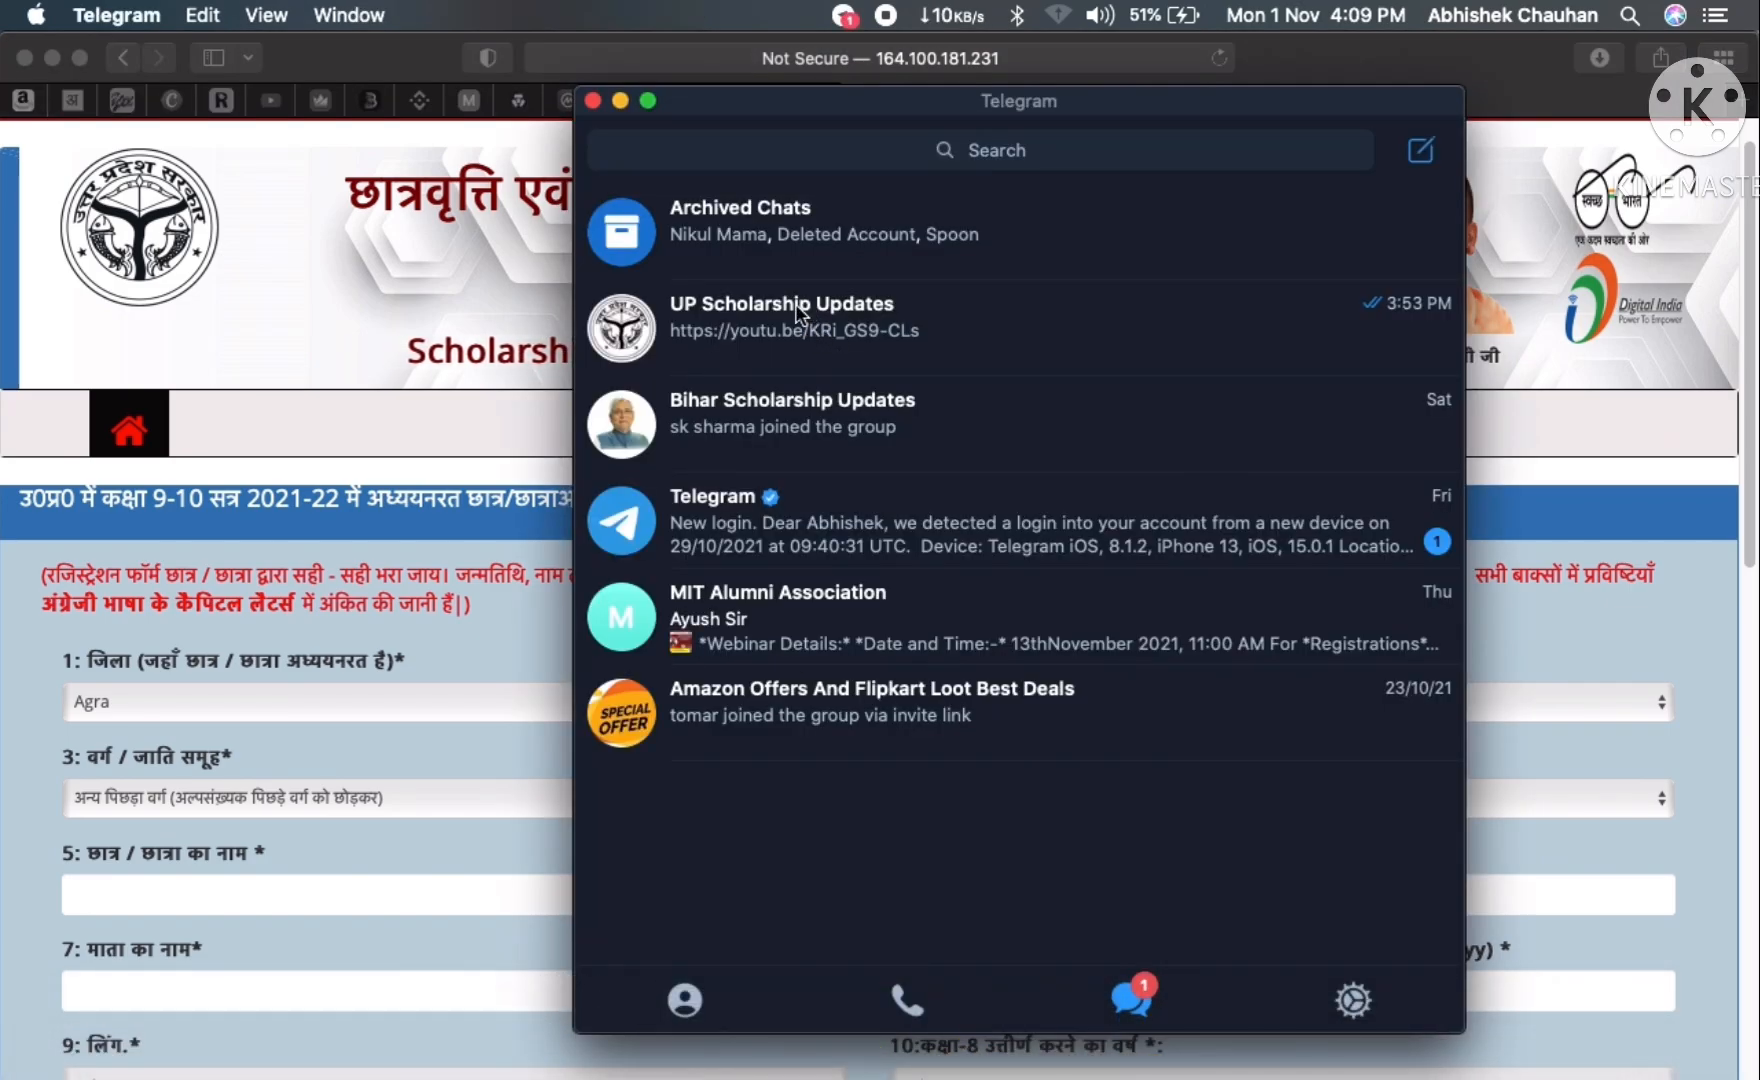
pyautogui.click(802, 310)
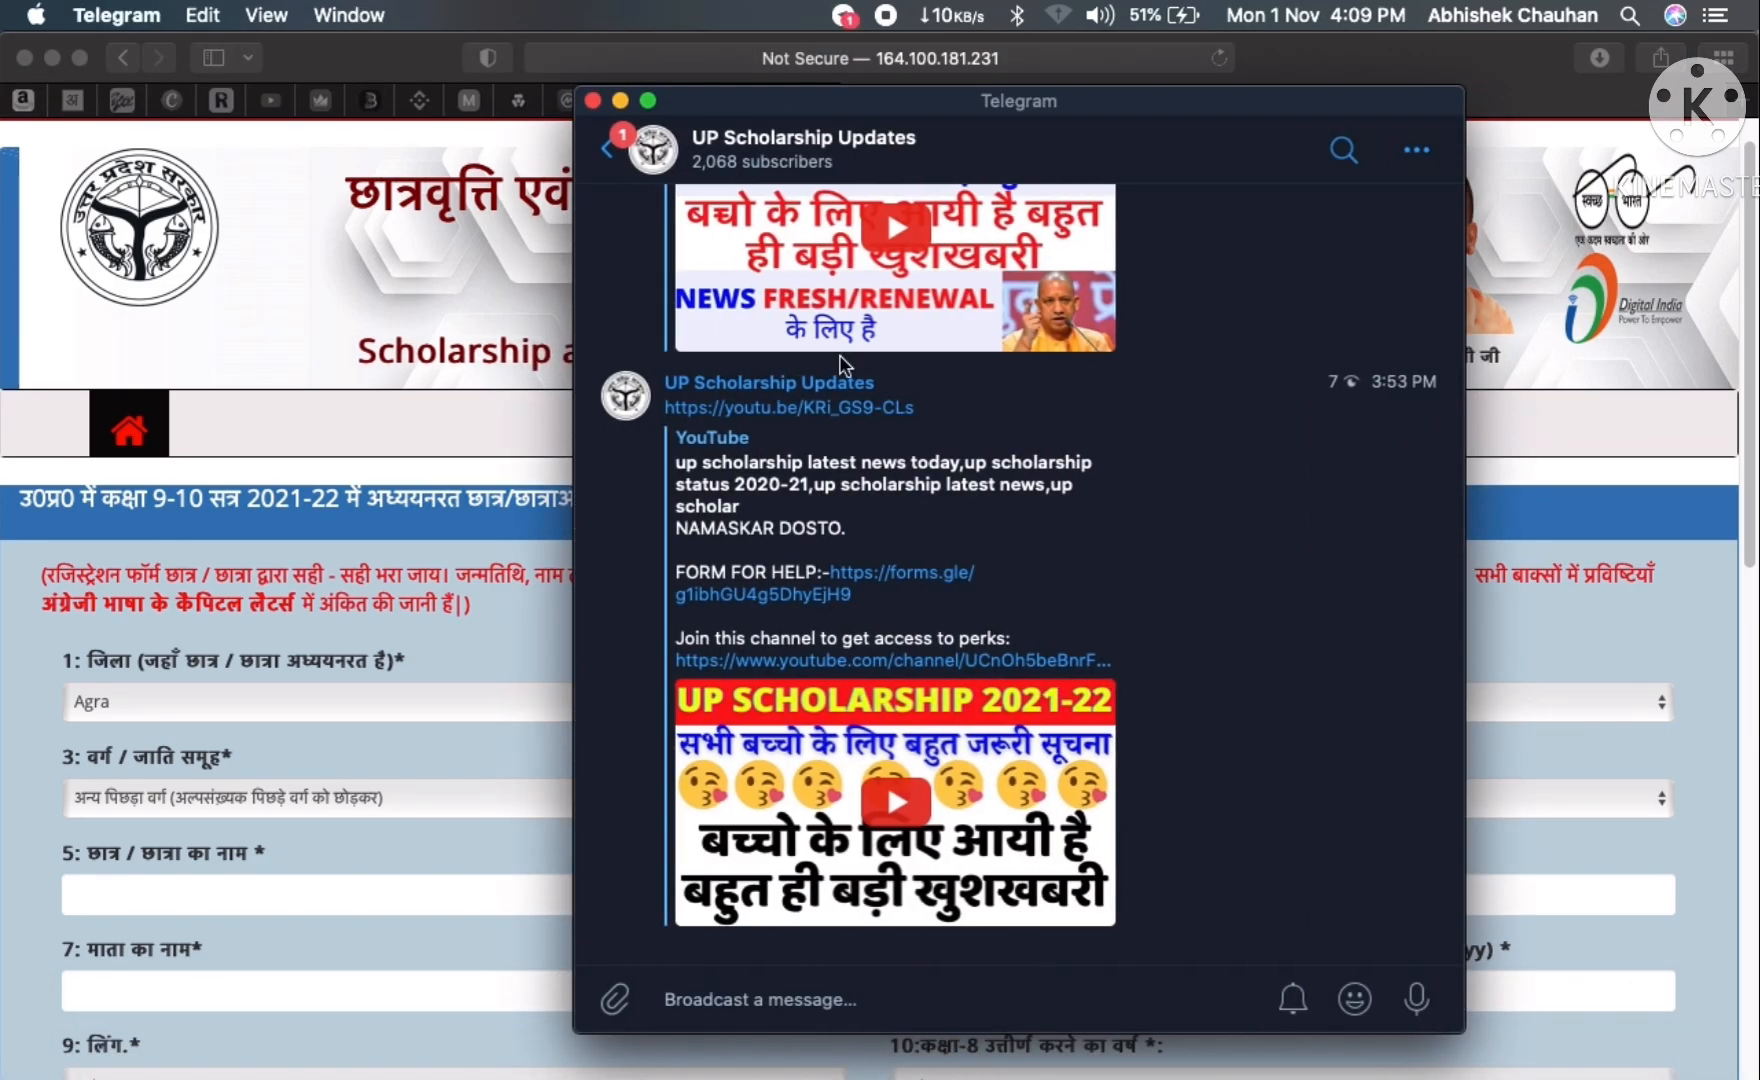
pyautogui.scroll(5, 1066, 515)
pyautogui.scroll(10, 1064, 510)
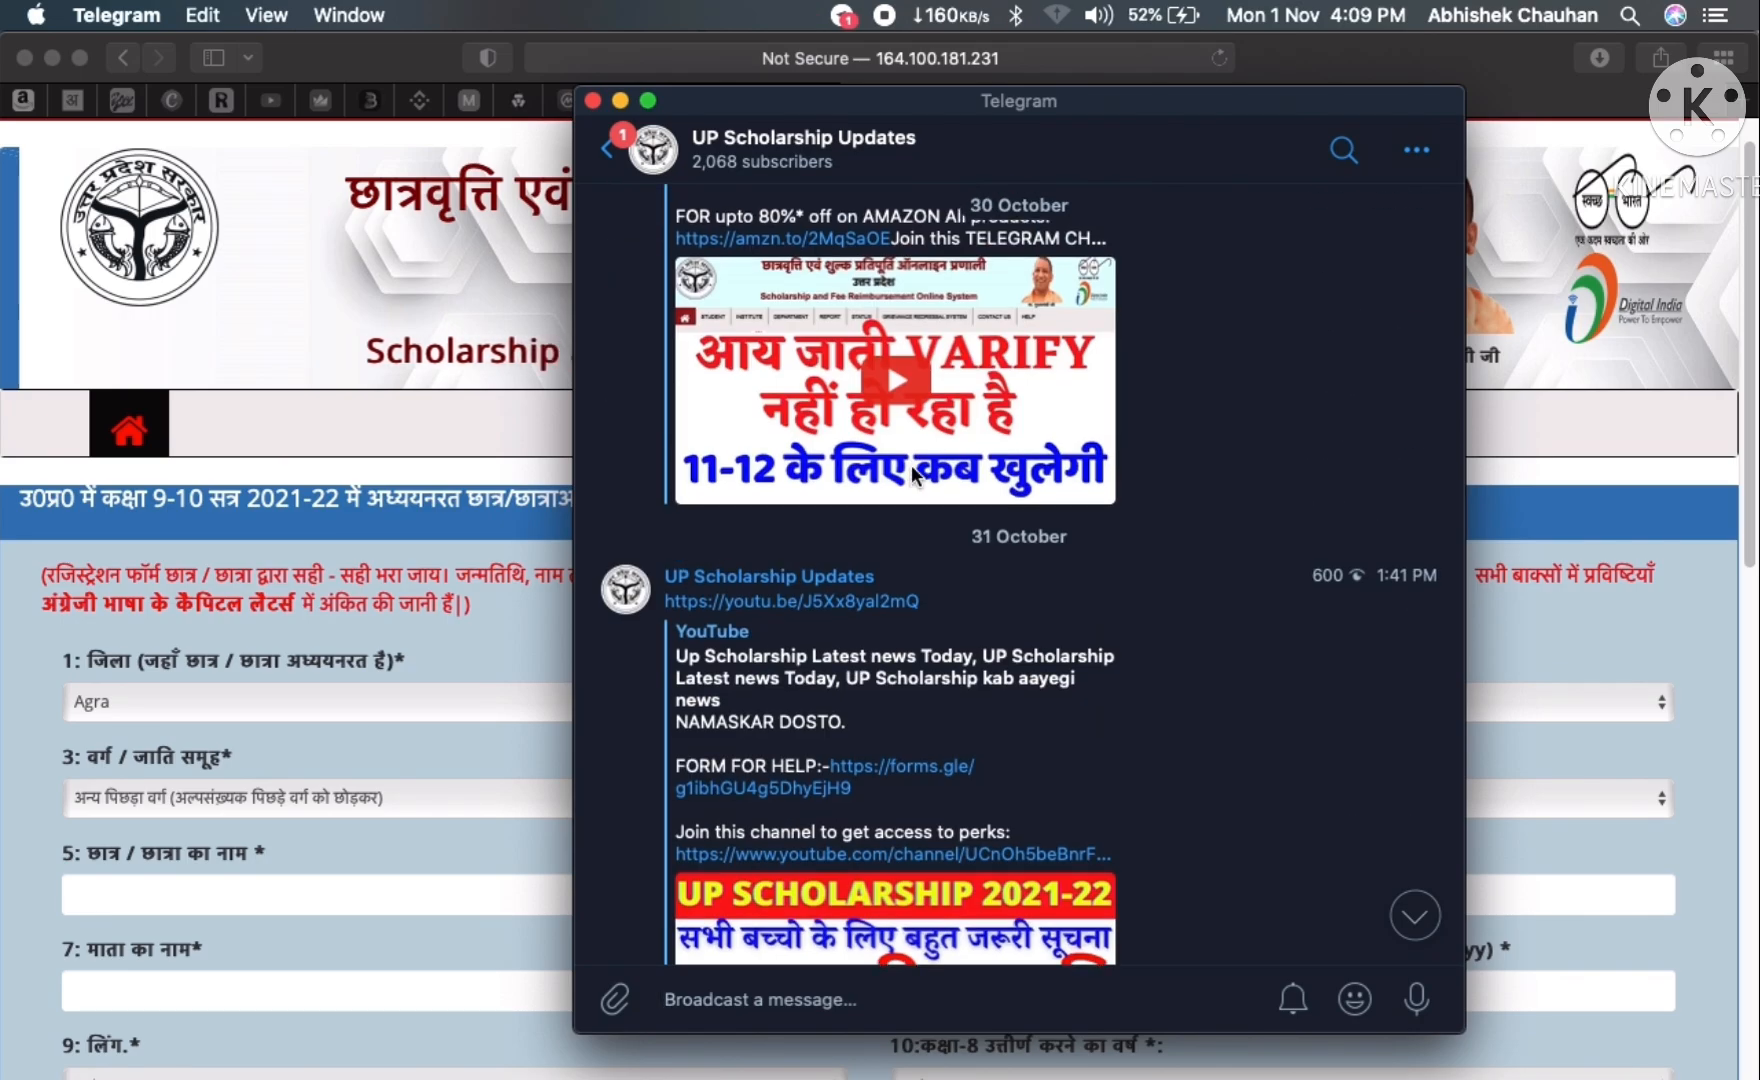
pyautogui.scroll(5, 913, 477)
pyautogui.scroll(3, 783, 513)
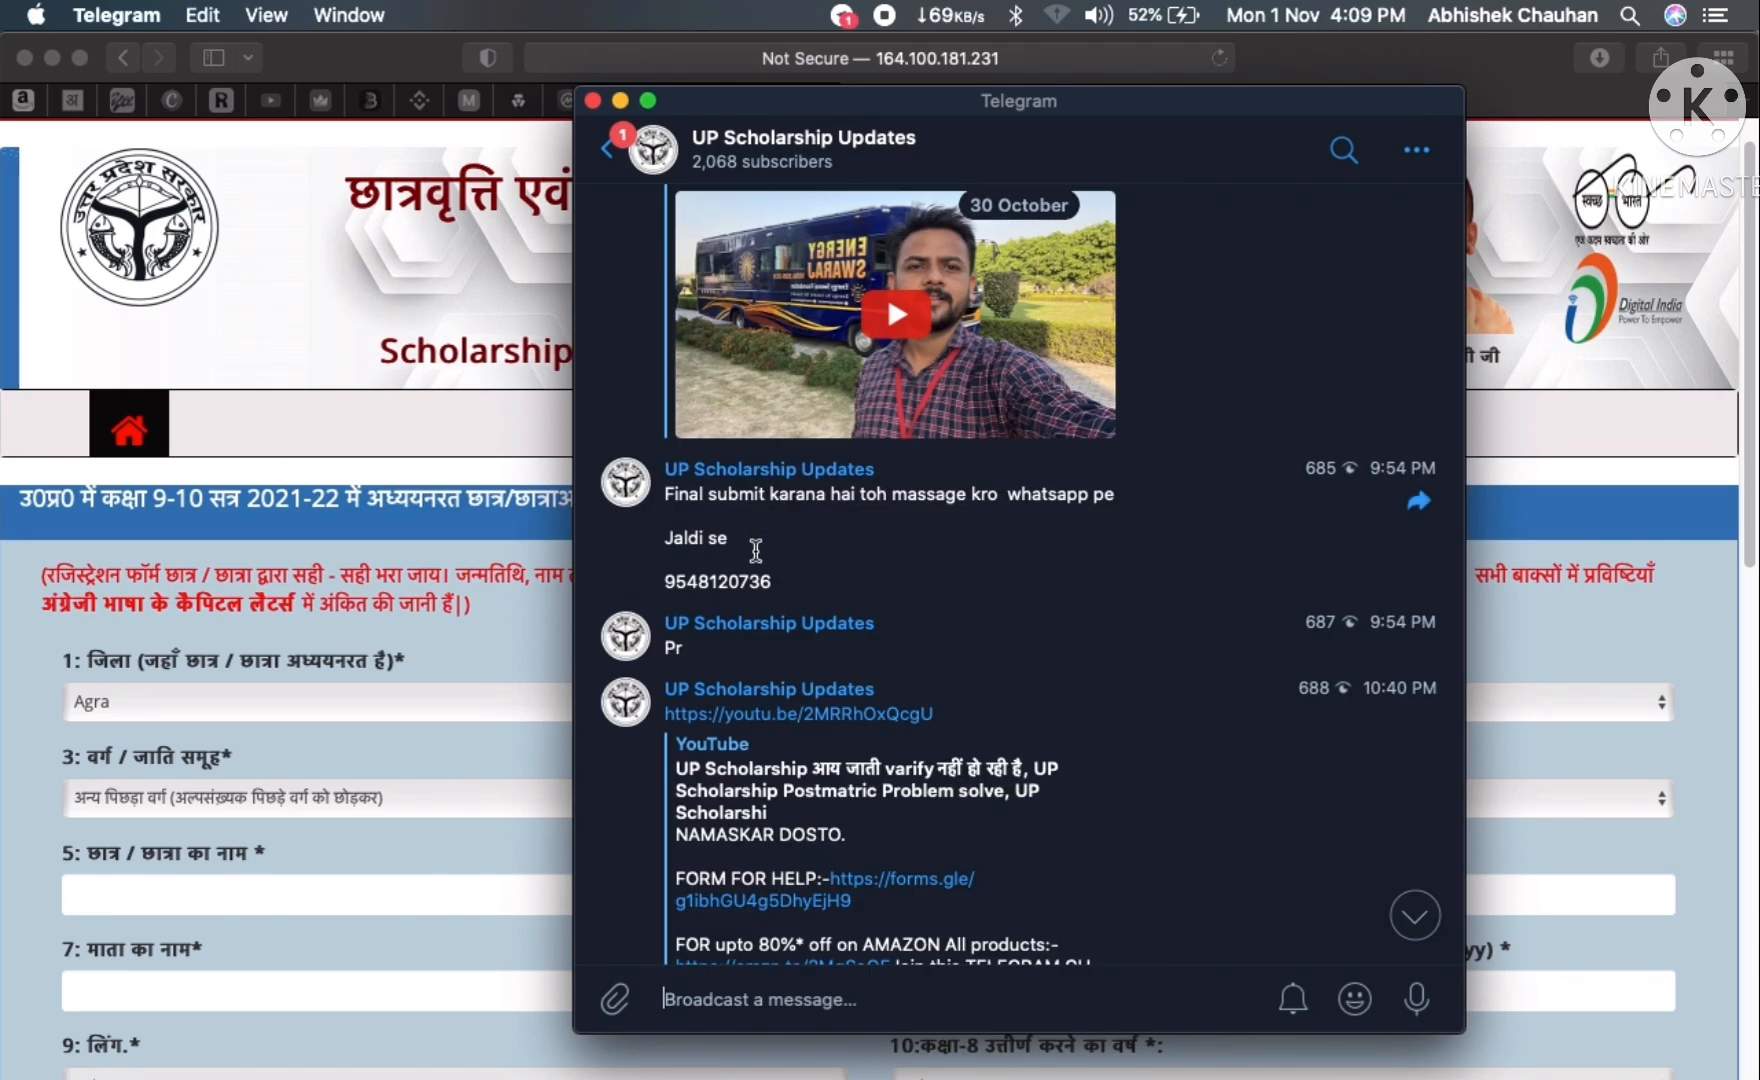
pyautogui.moveTo(686, 585); pyautogui.dragTo(776, 588)
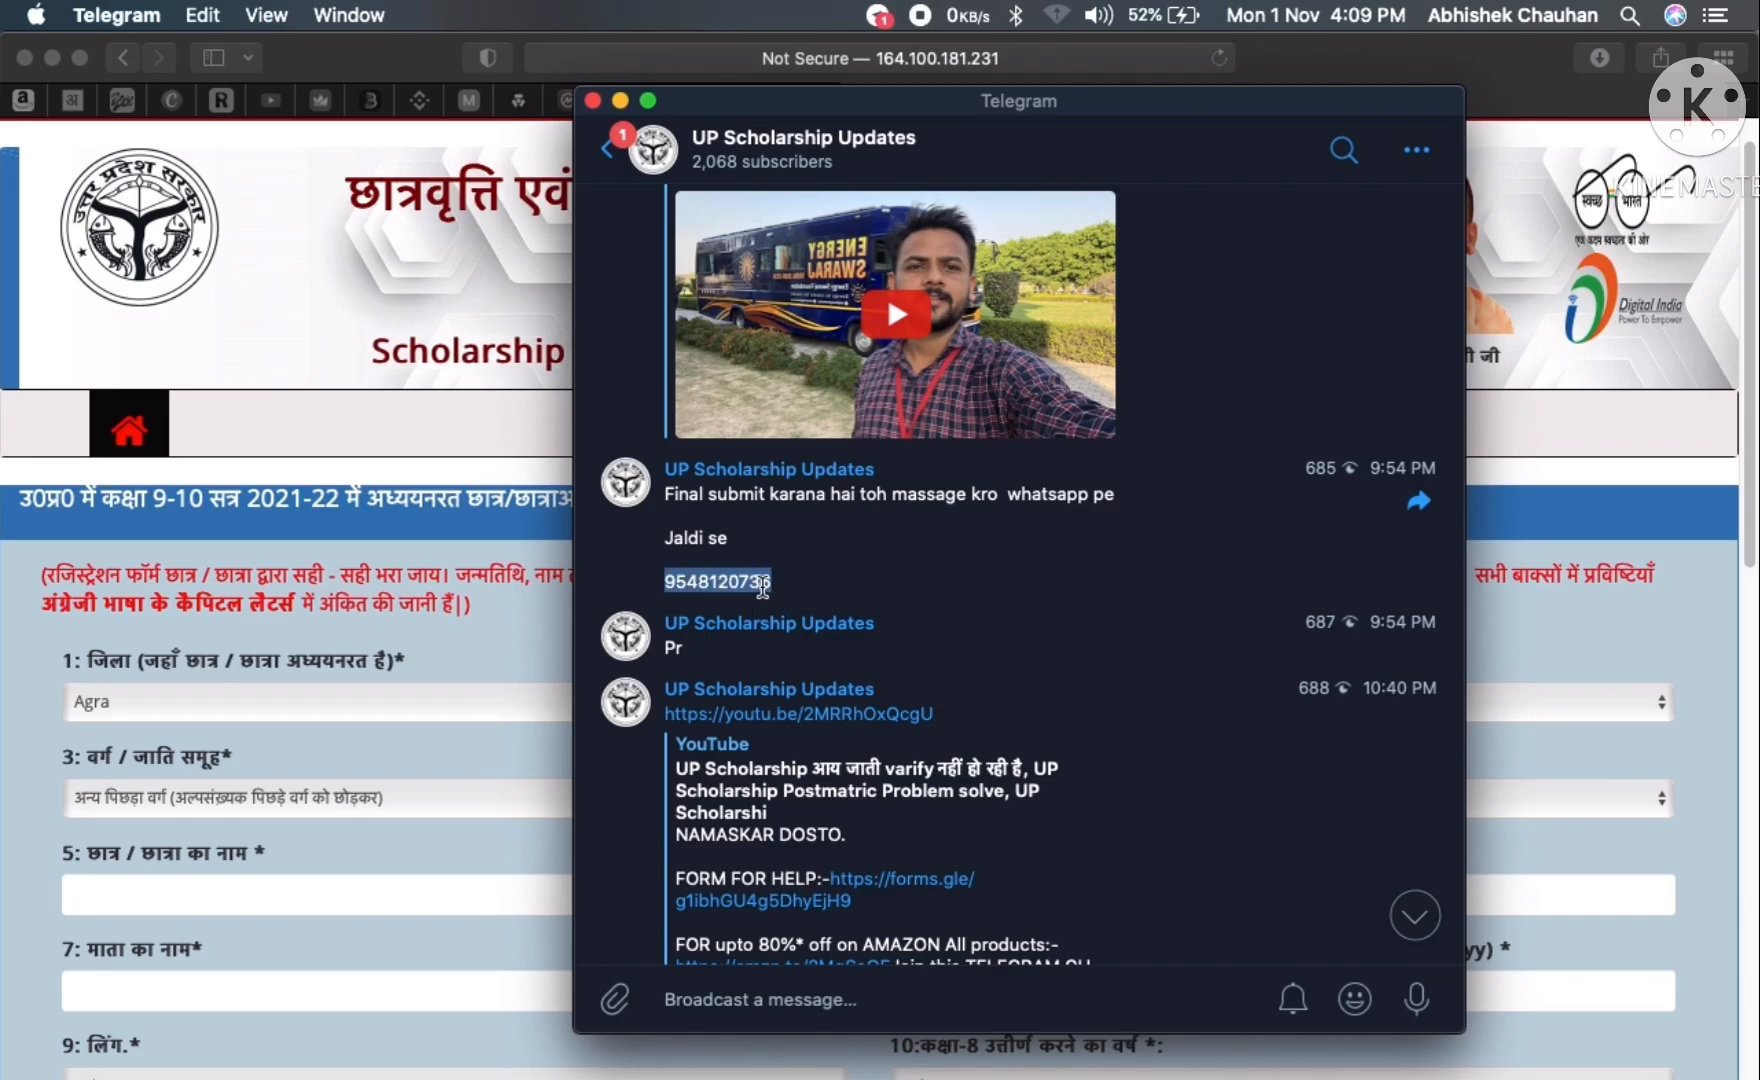
# - Close Telegram, return to the form and set religion to Hindu
pyautogui.click(592, 100)
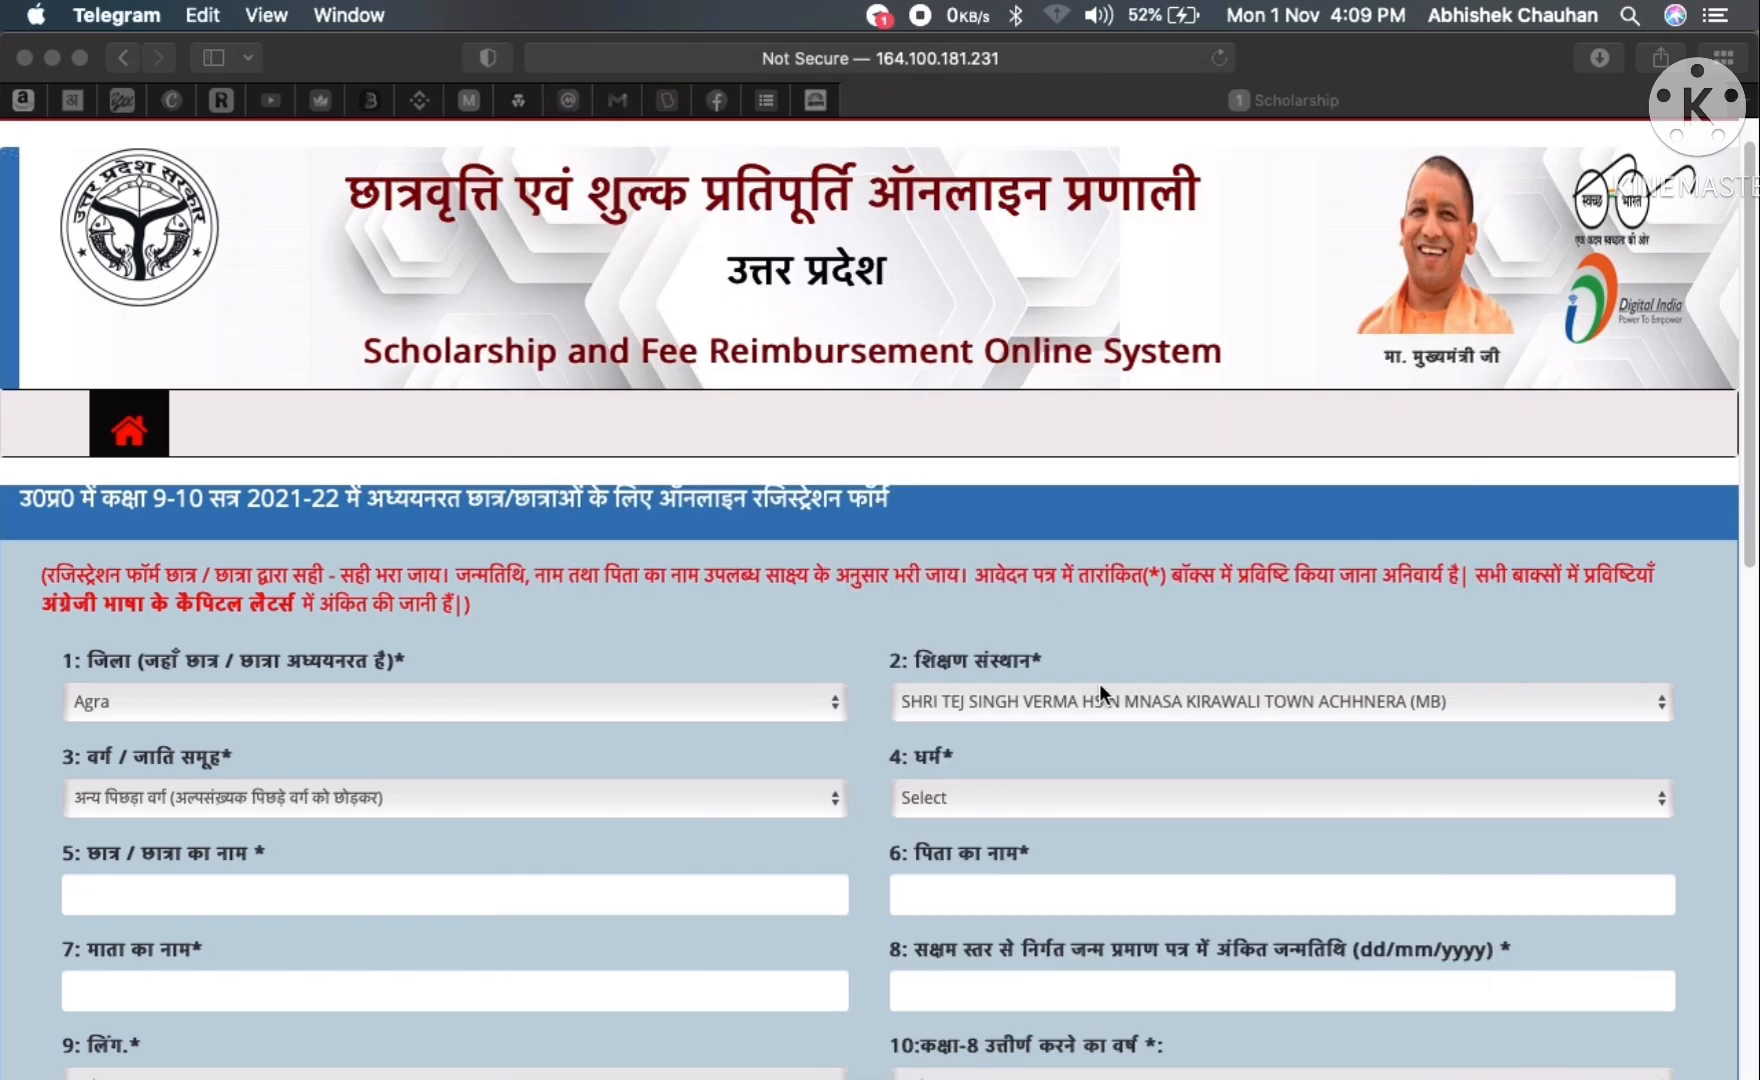
pyautogui.scroll(-1, 813, 657)
pyautogui.scroll(-1, 813, 657)
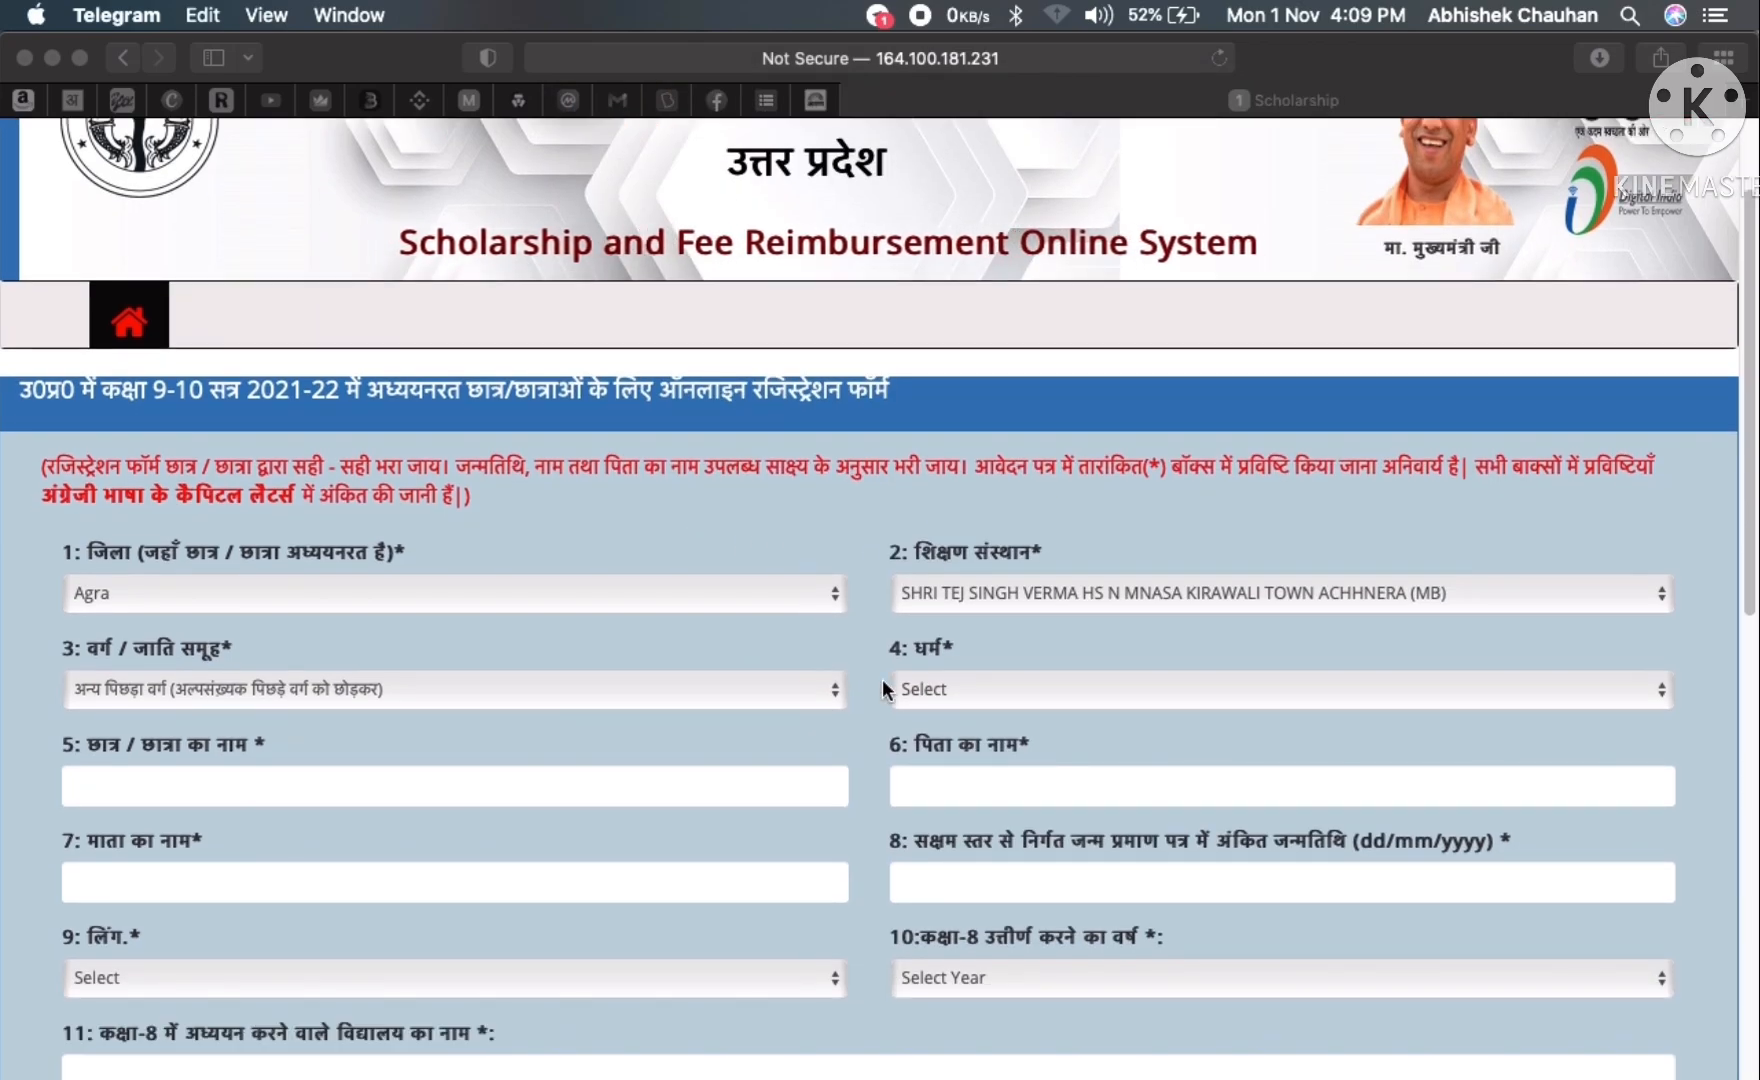
pyautogui.click(964, 692)
pyautogui.click(964, 692)
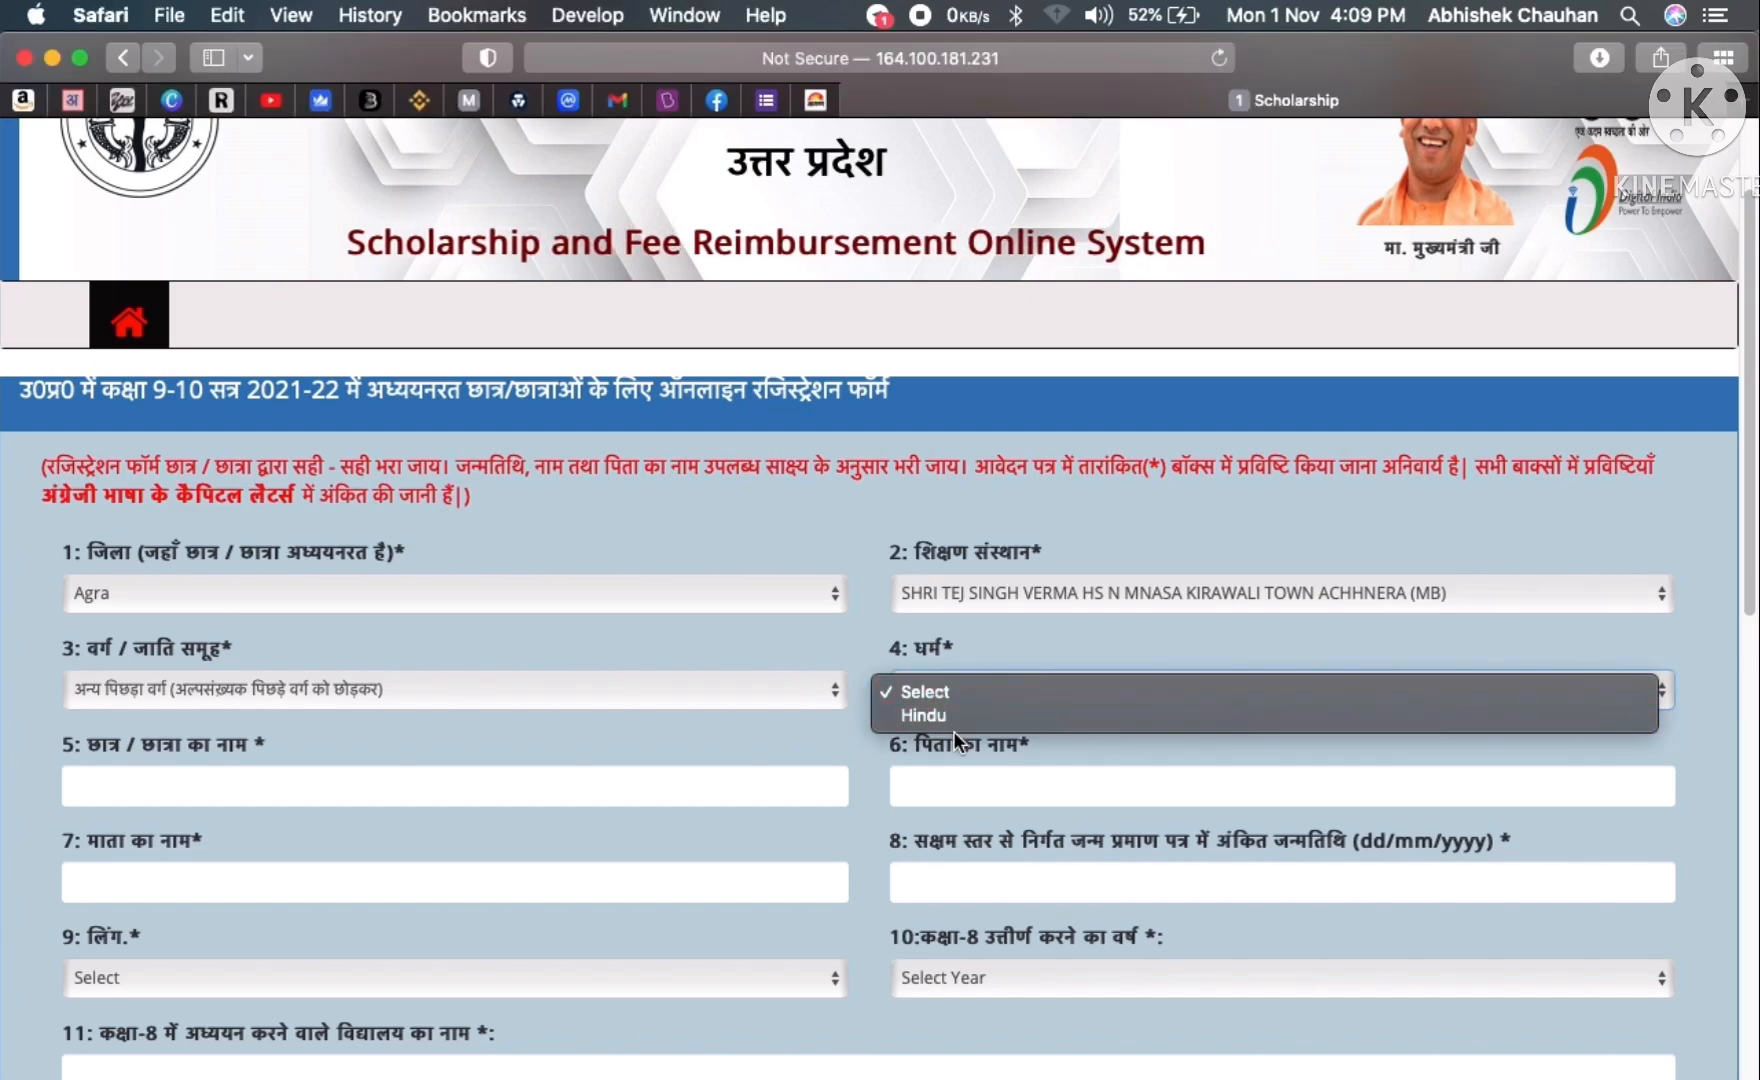
pyautogui.click(940, 712)
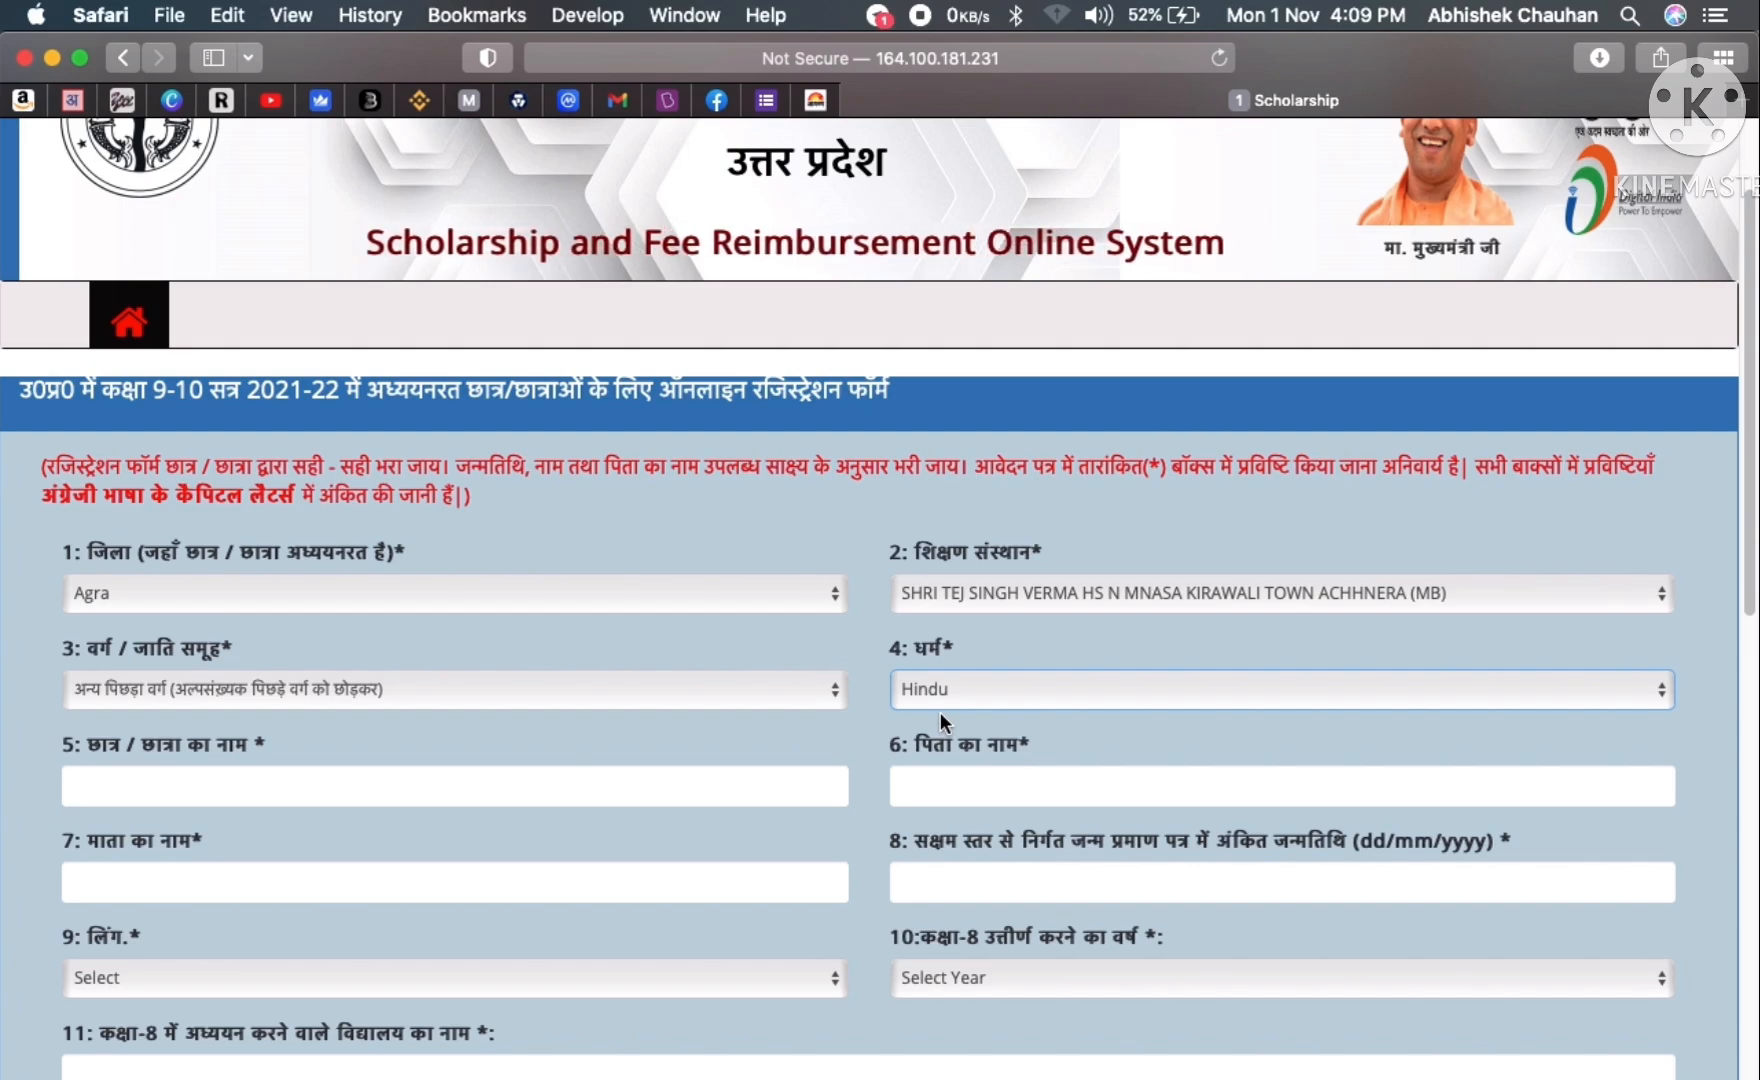
# - Enter the student's, father's and mother's names in fields 5–7
pyautogui.click(409, 782)
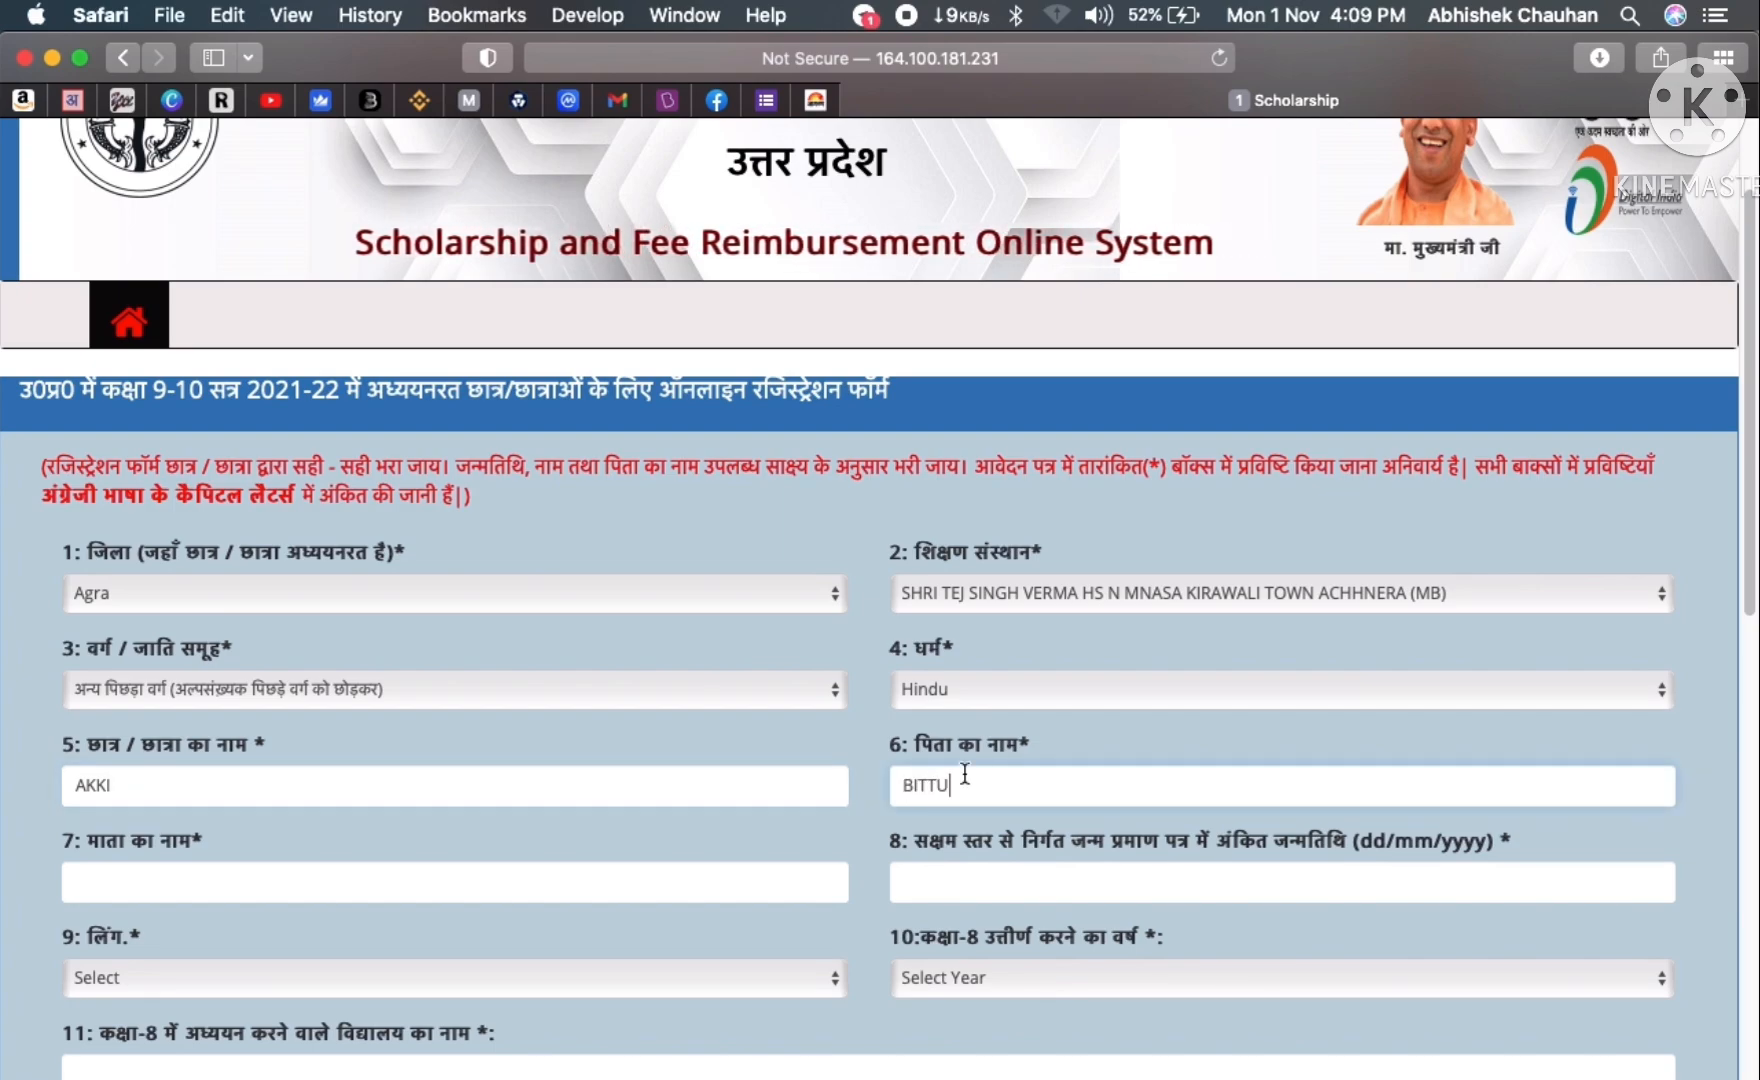
pyautogui.click(208, 882)
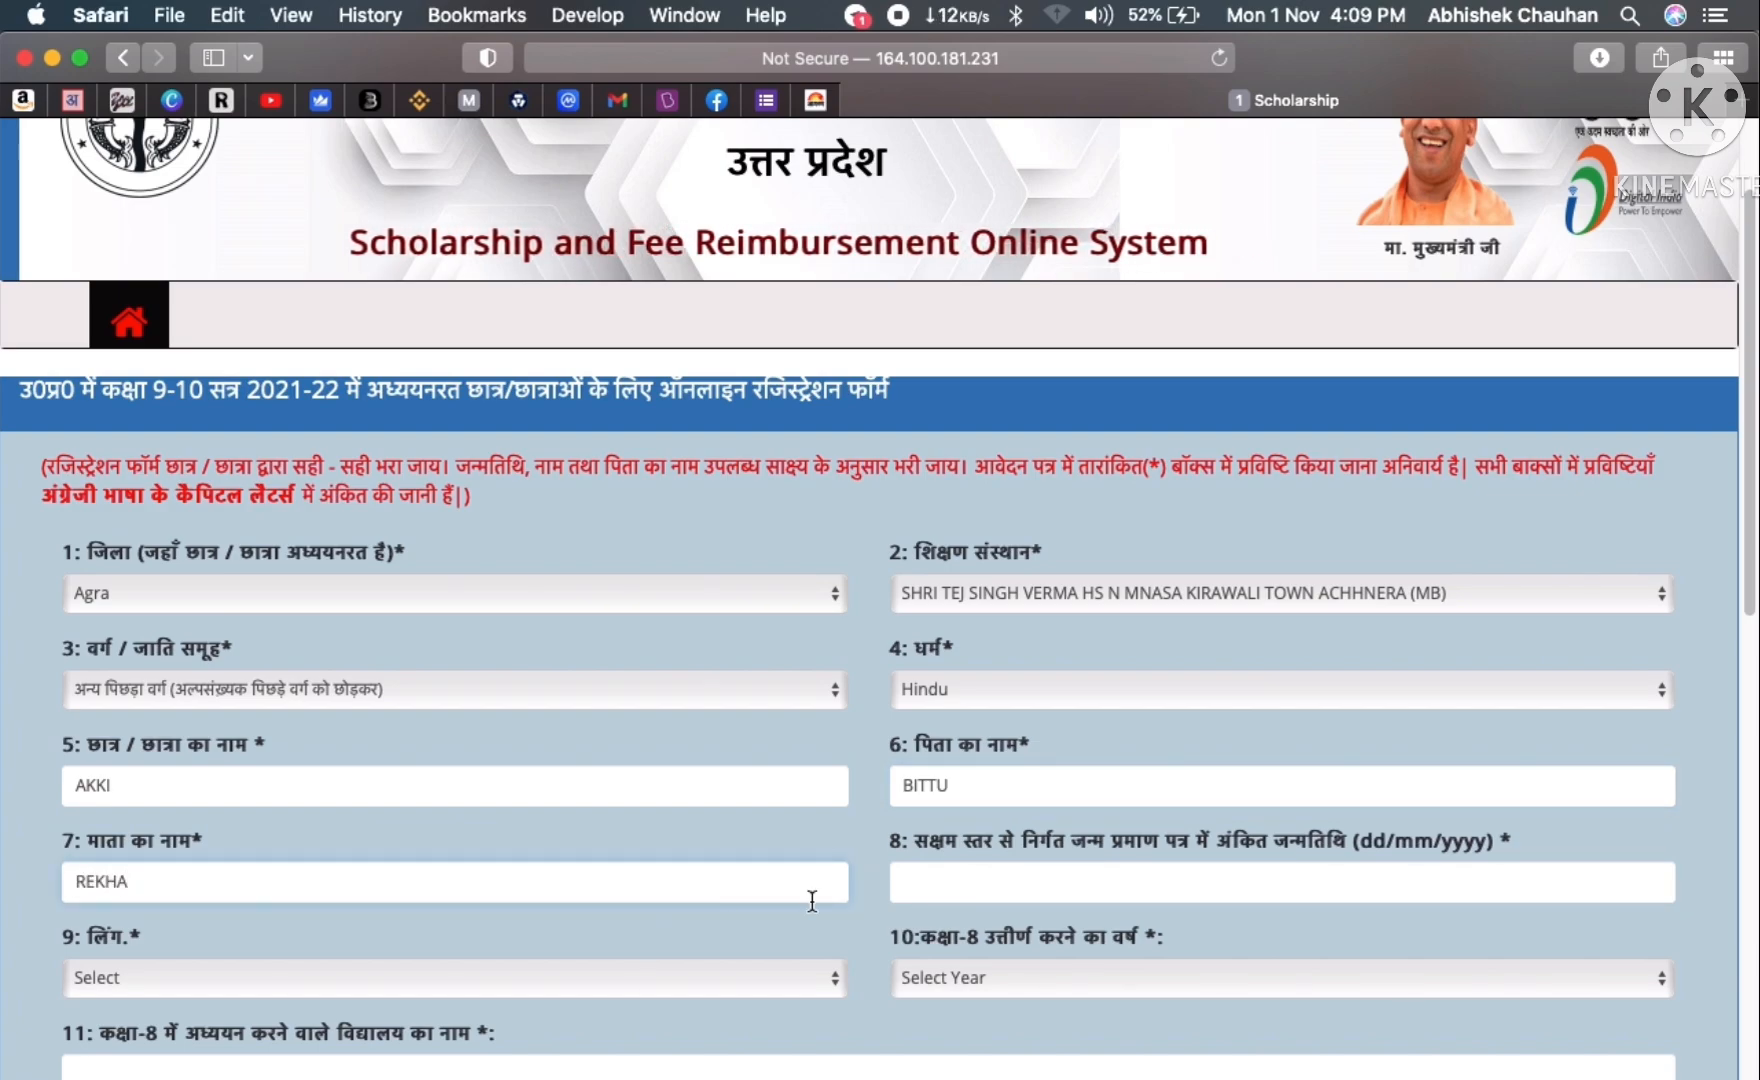
pyautogui.click(1006, 882)
pyautogui.scroll(-2, 1010, 878)
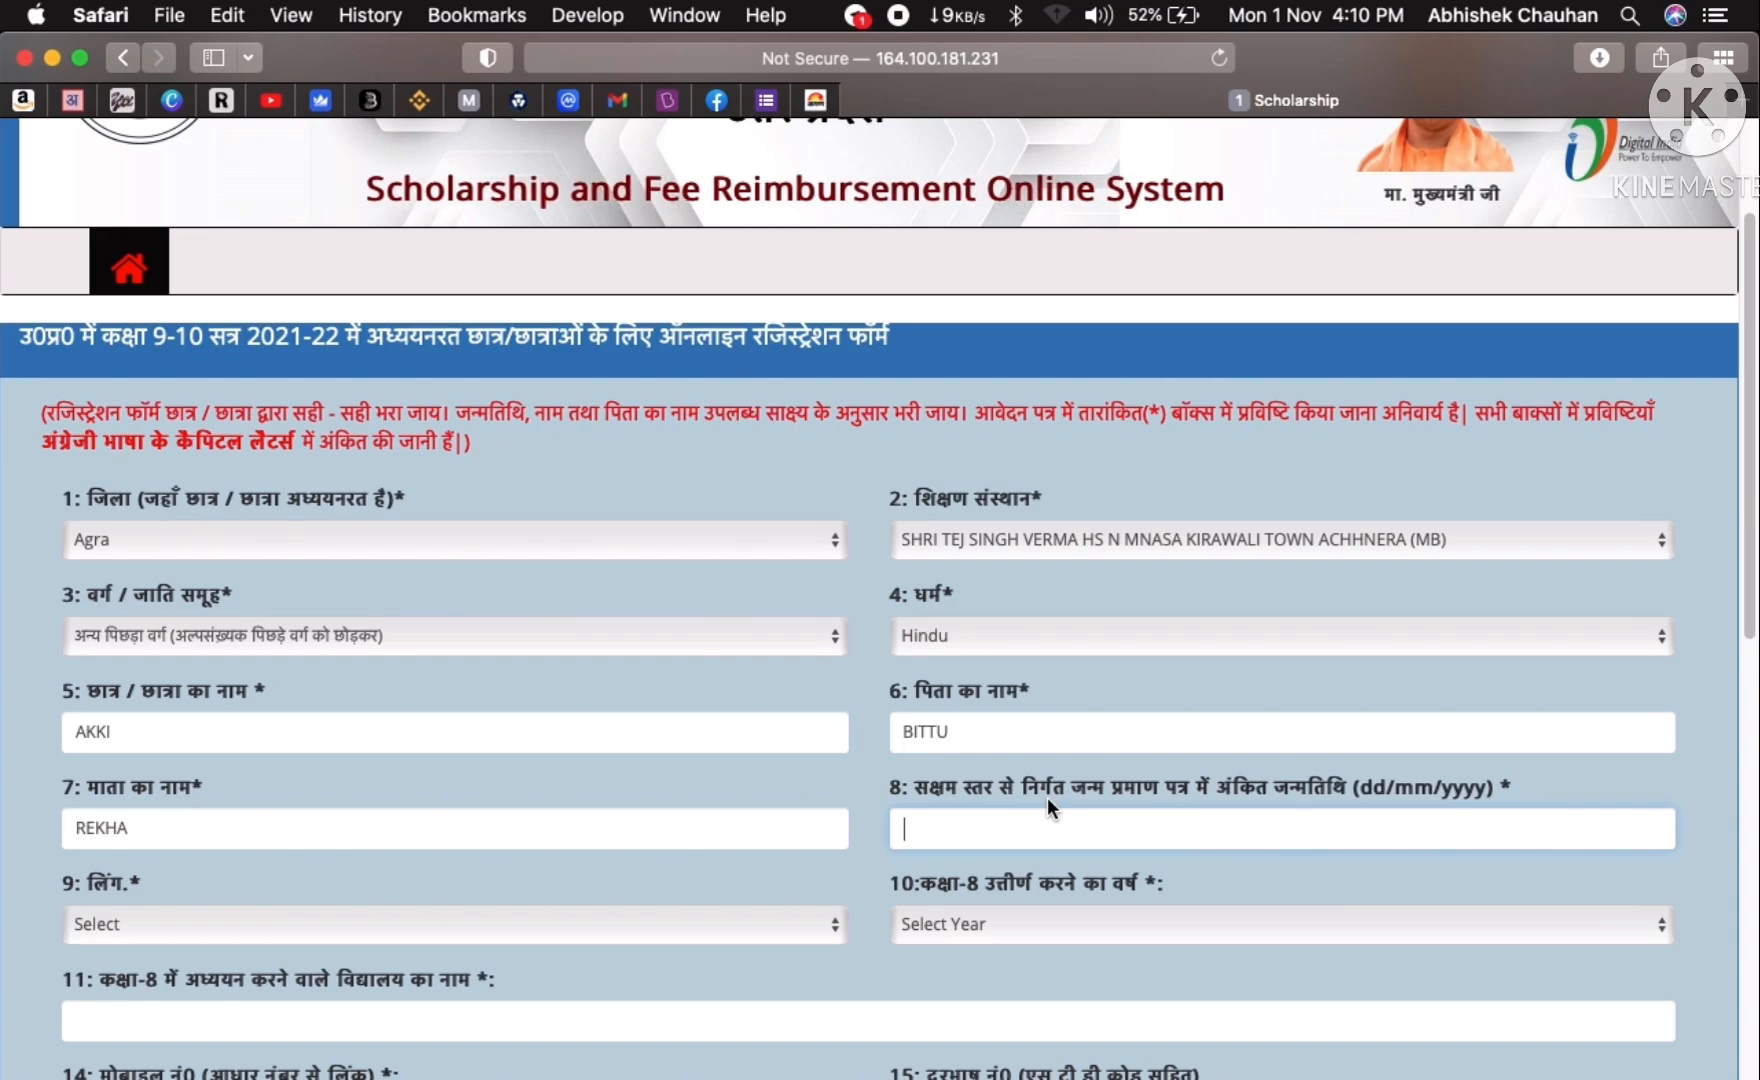
pyautogui.moveTo(1084, 786); pyautogui.dragTo(1201, 775)
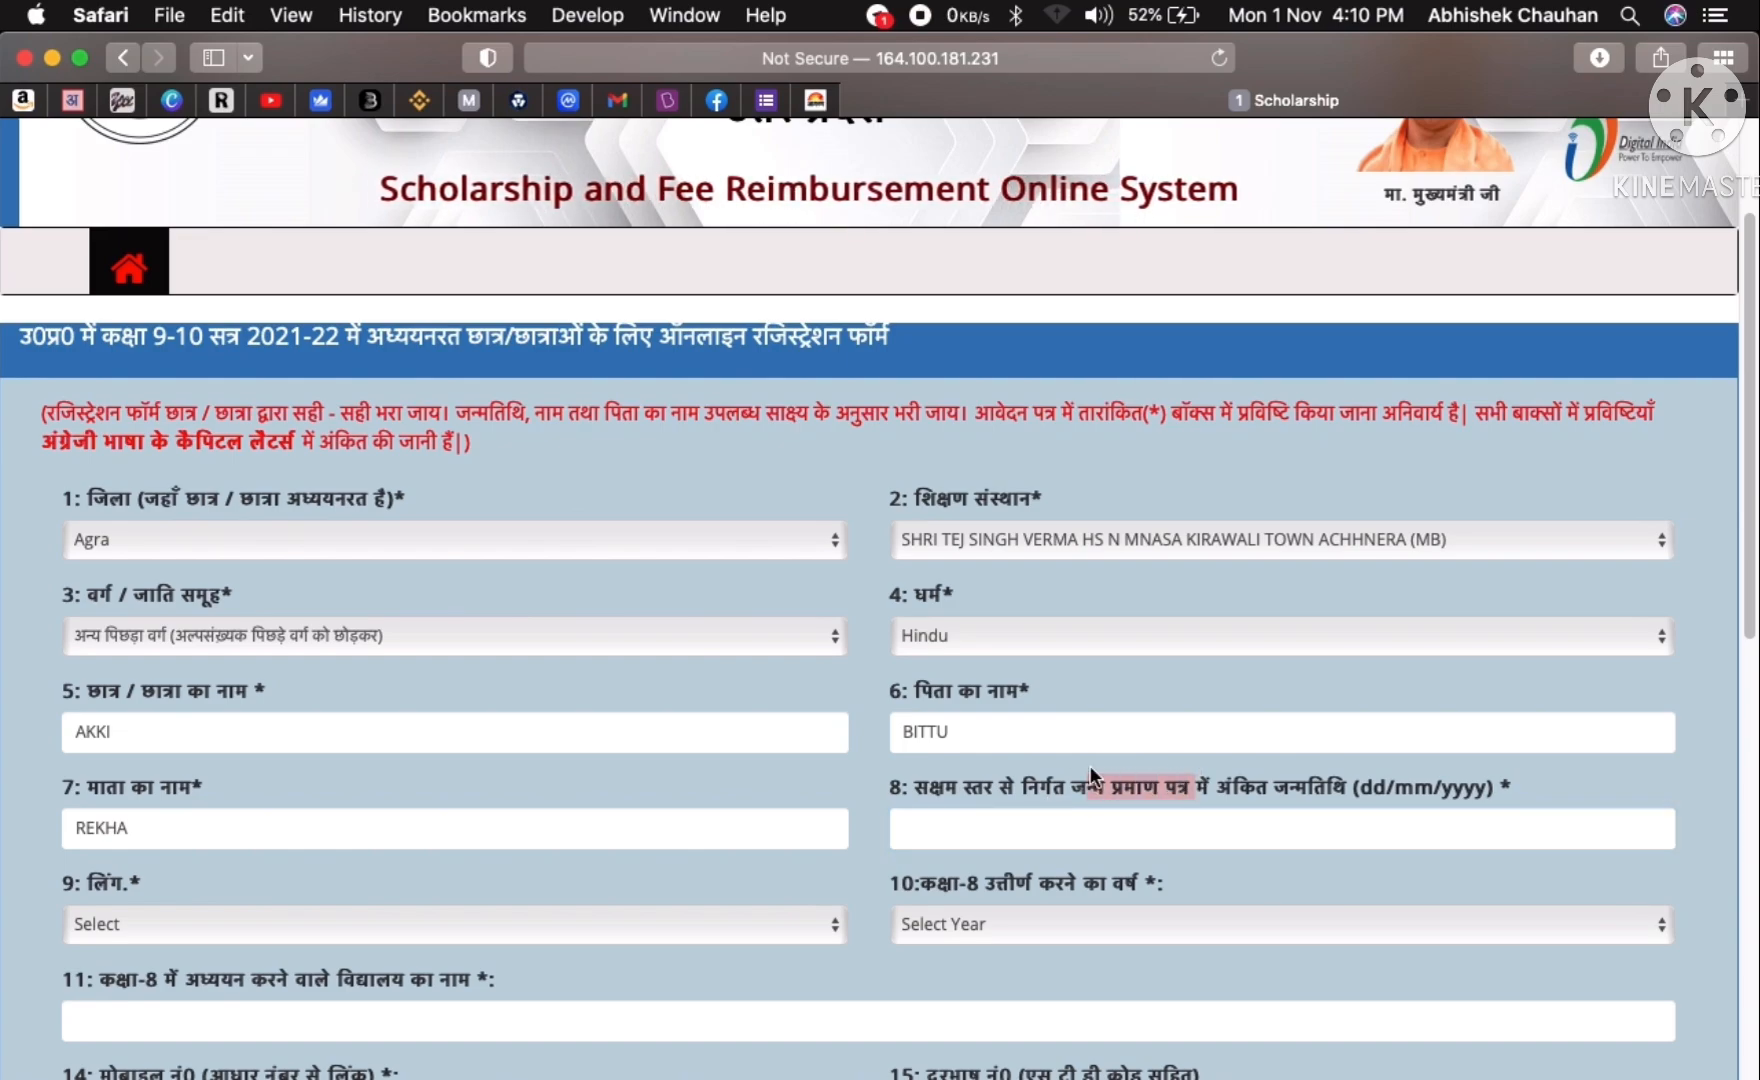
pyautogui.moveTo(1074, 786); pyautogui.dragTo(1207, 779)
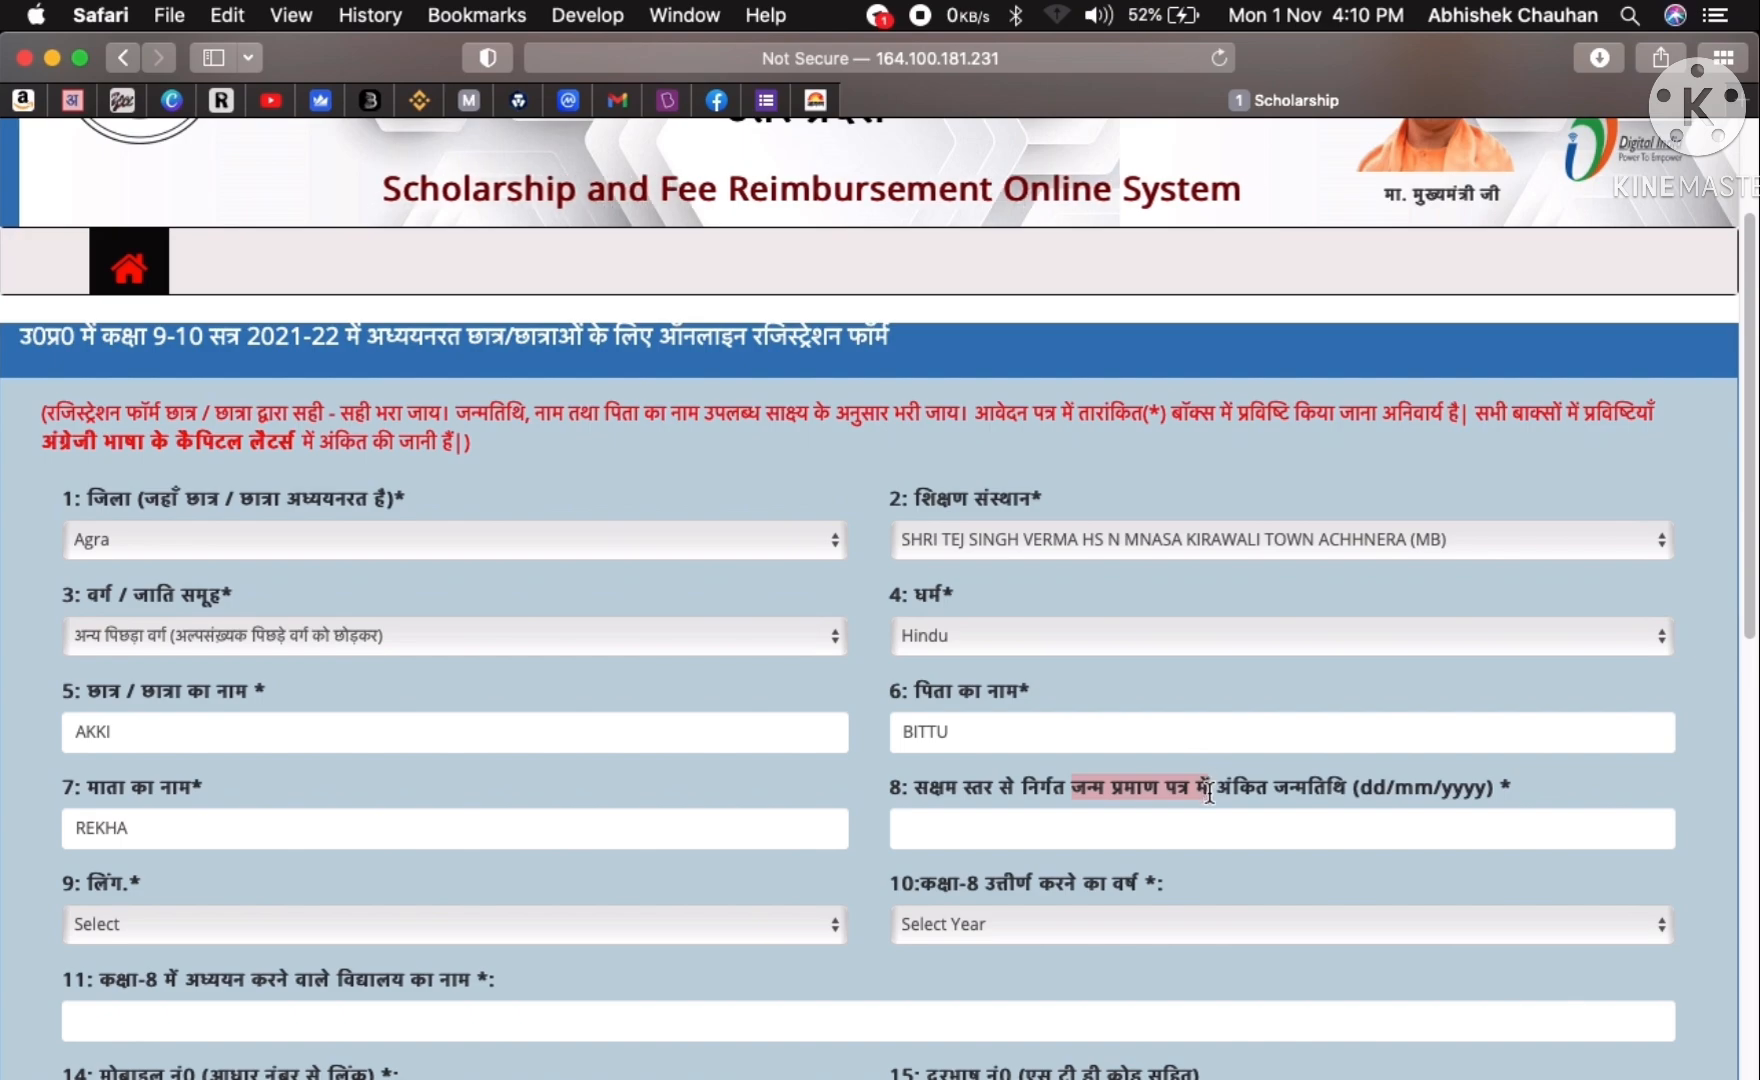
pyautogui.click(1166, 838)
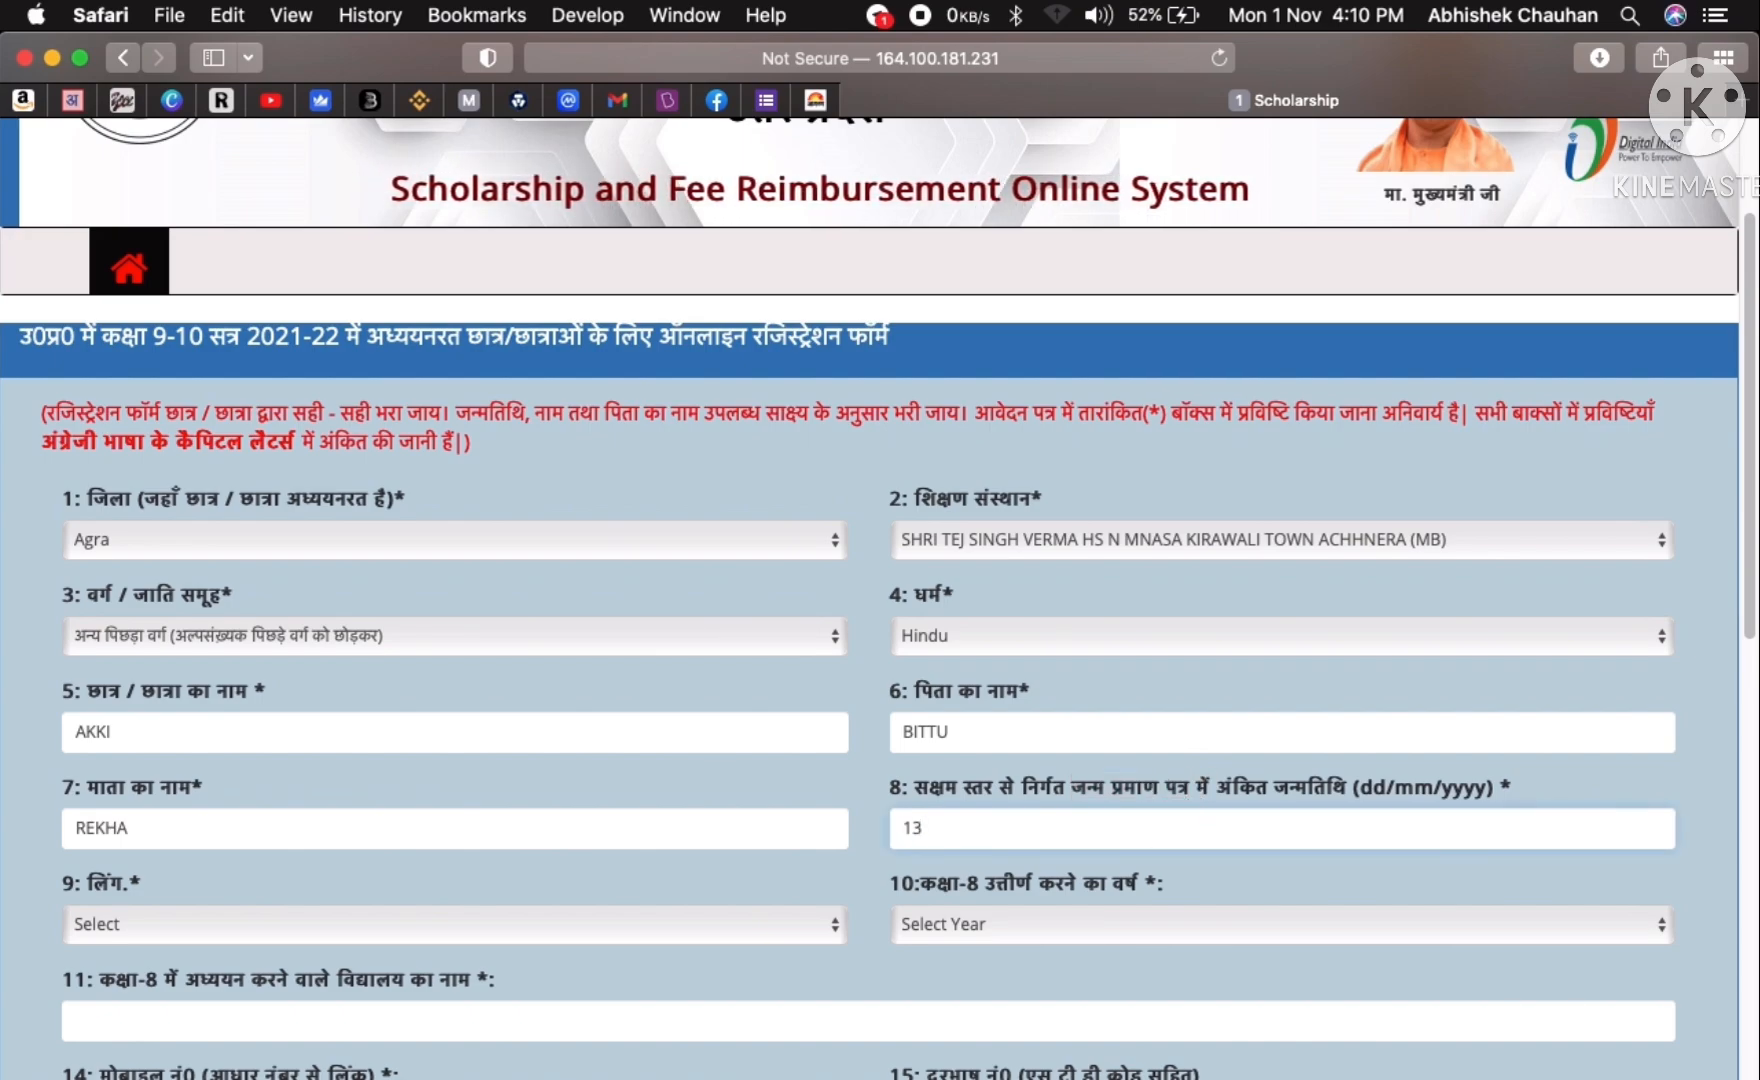
pyautogui.write('13/07')
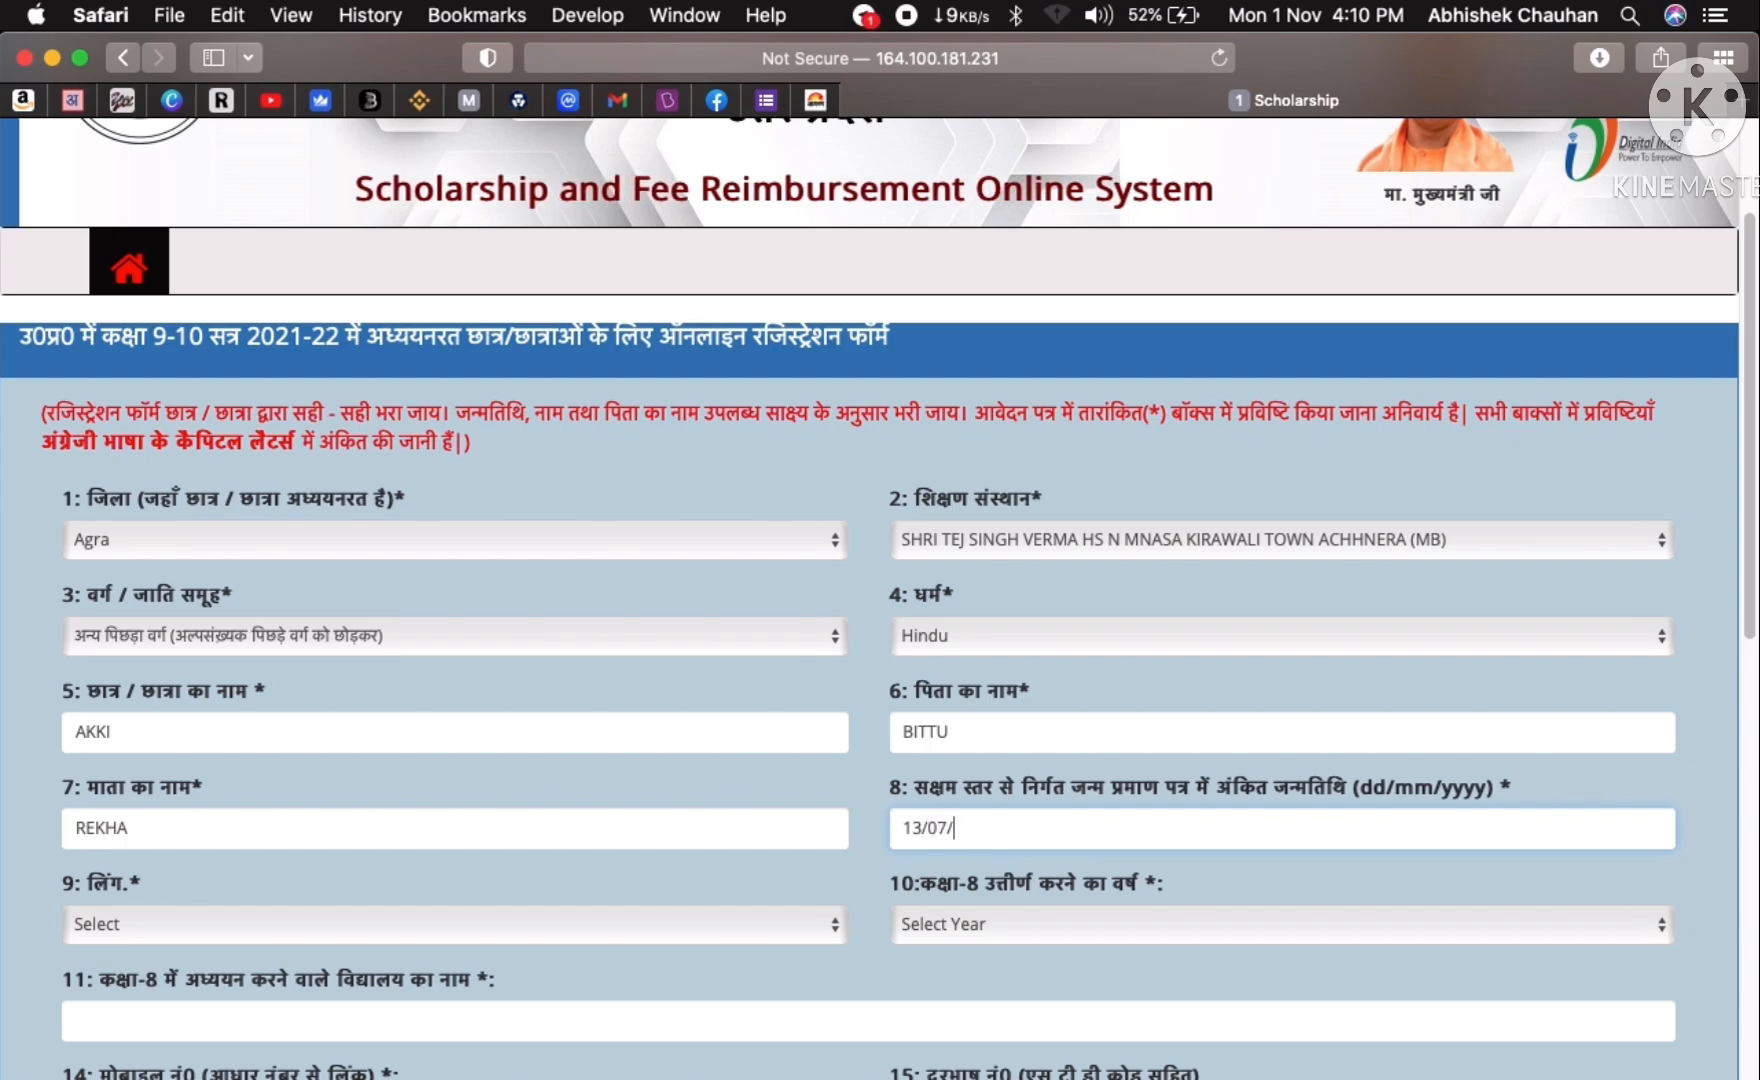
pyautogui.write('/1999')
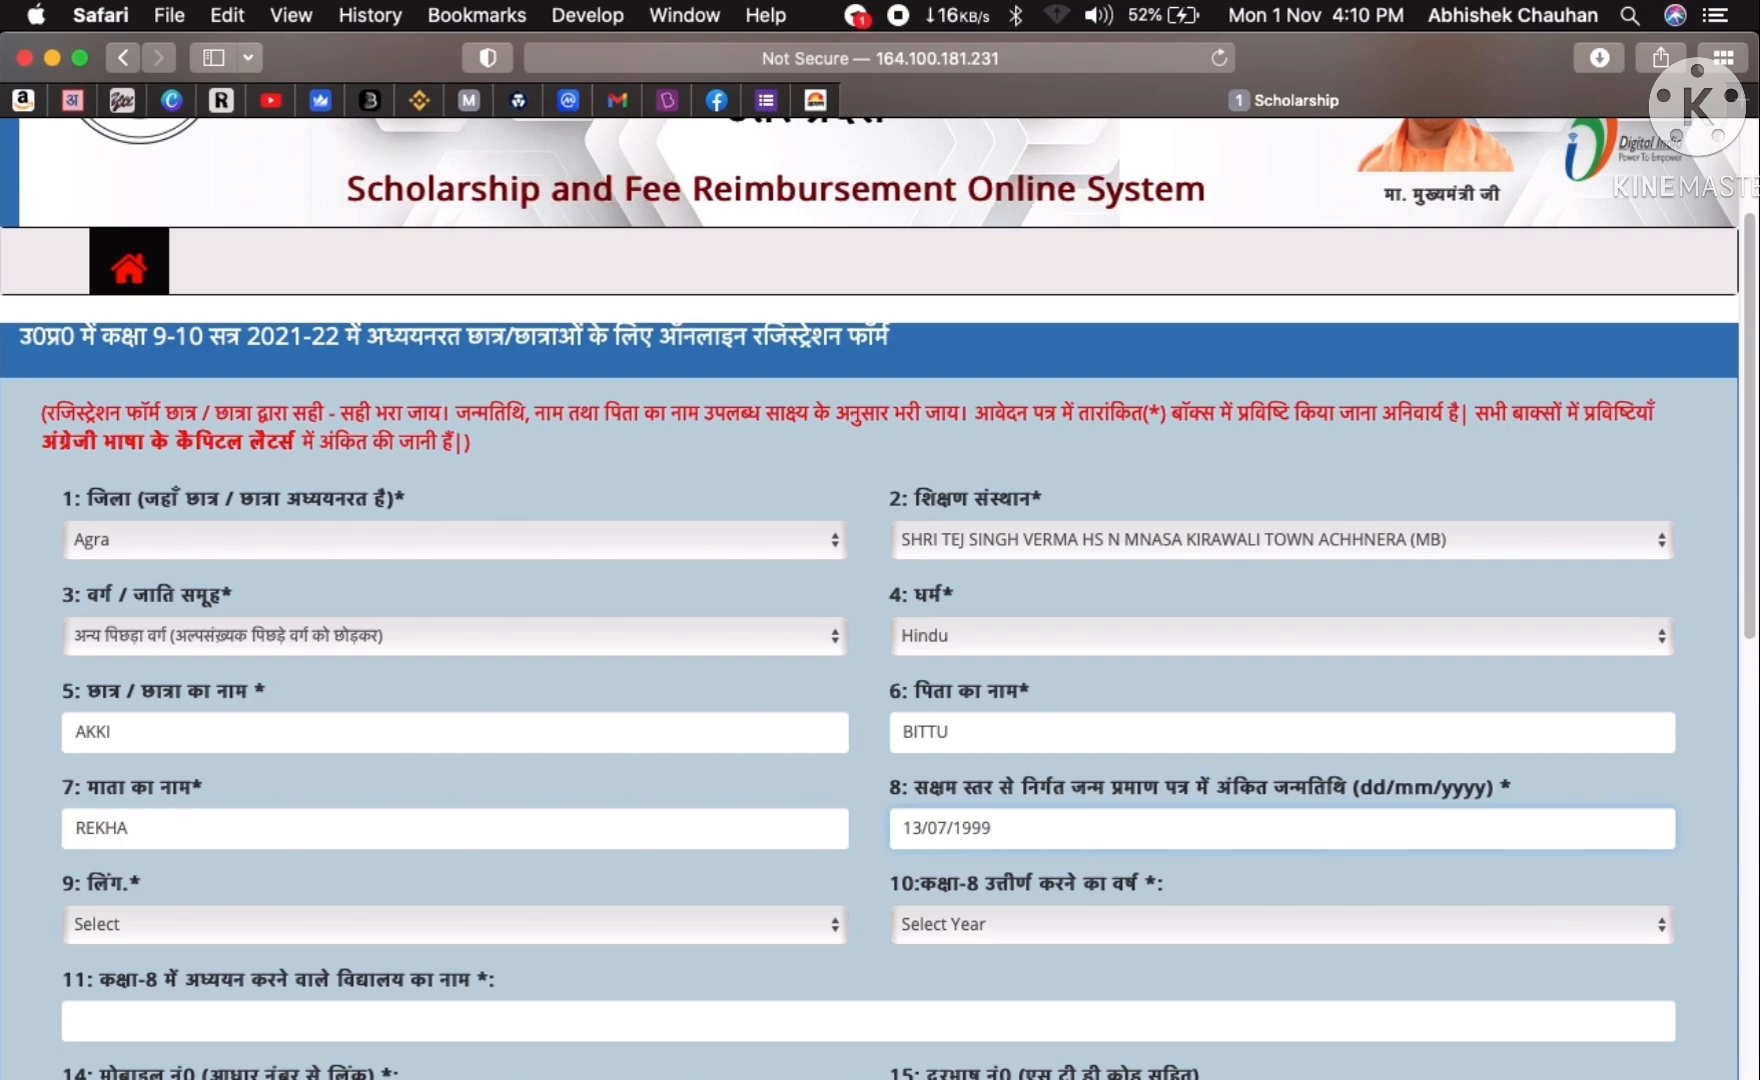
pyautogui.click(208, 920)
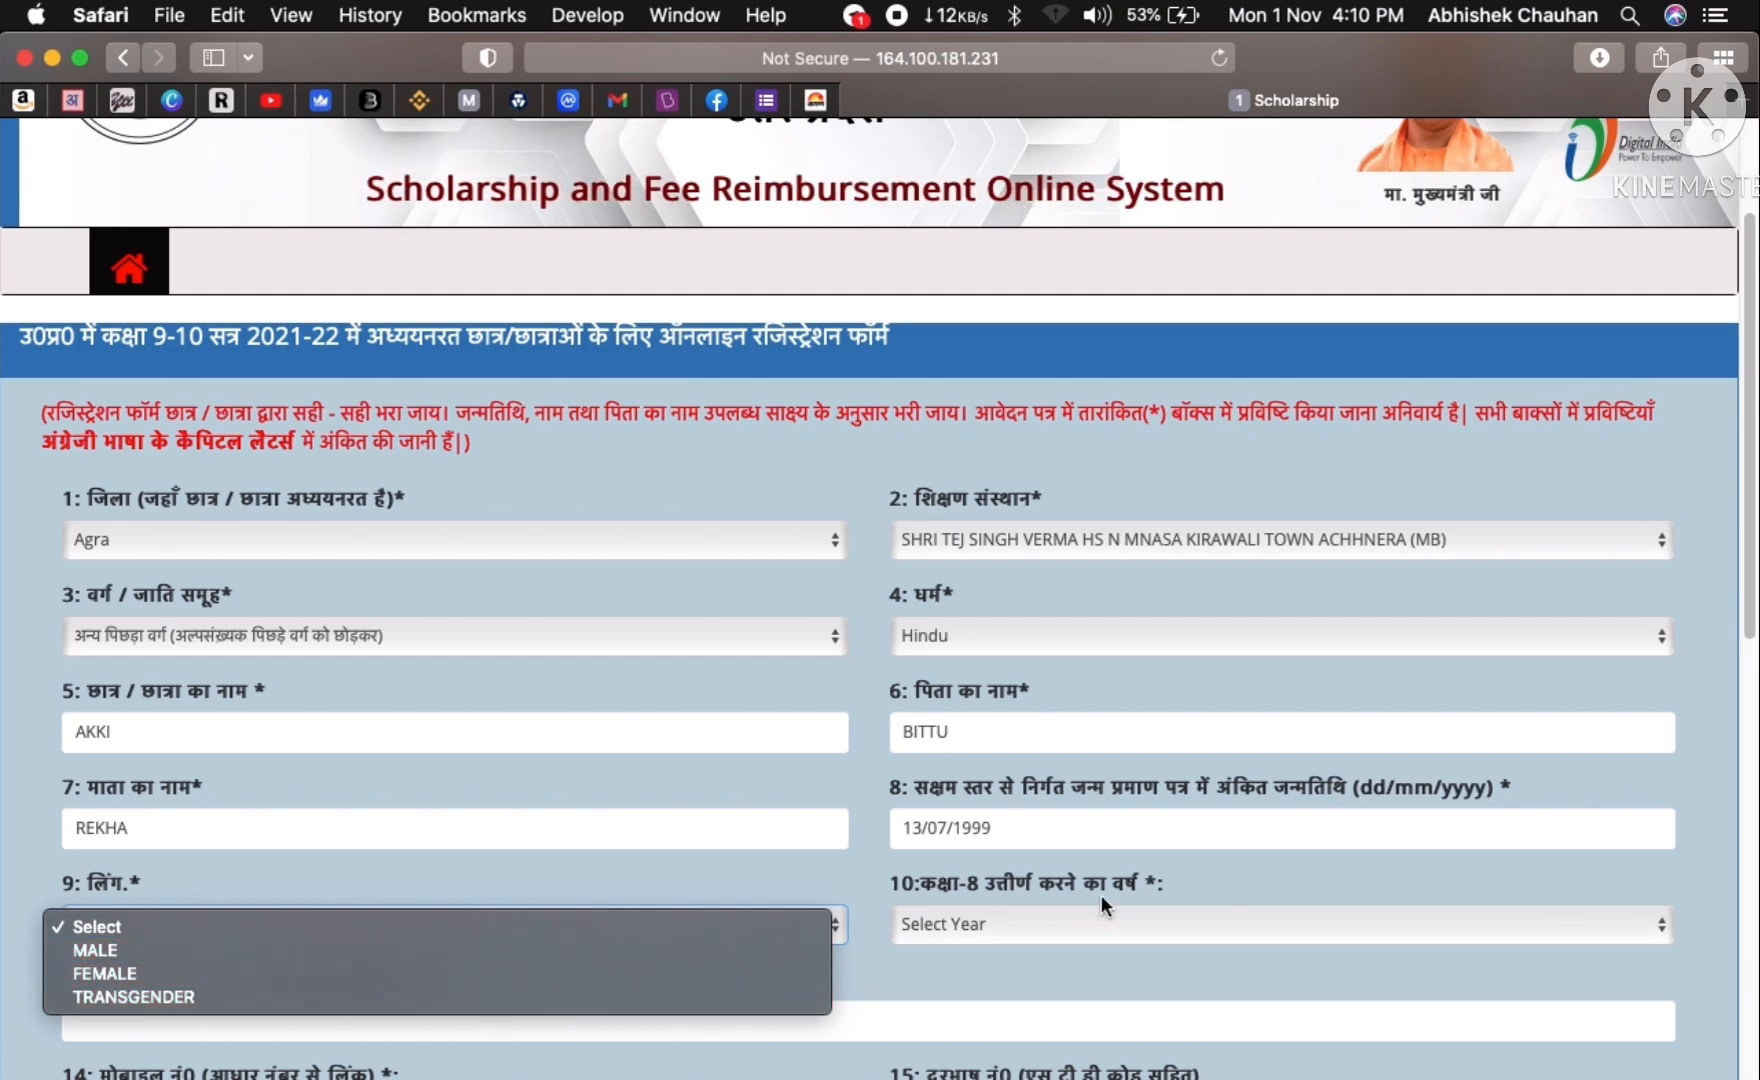
pyautogui.click(923, 962)
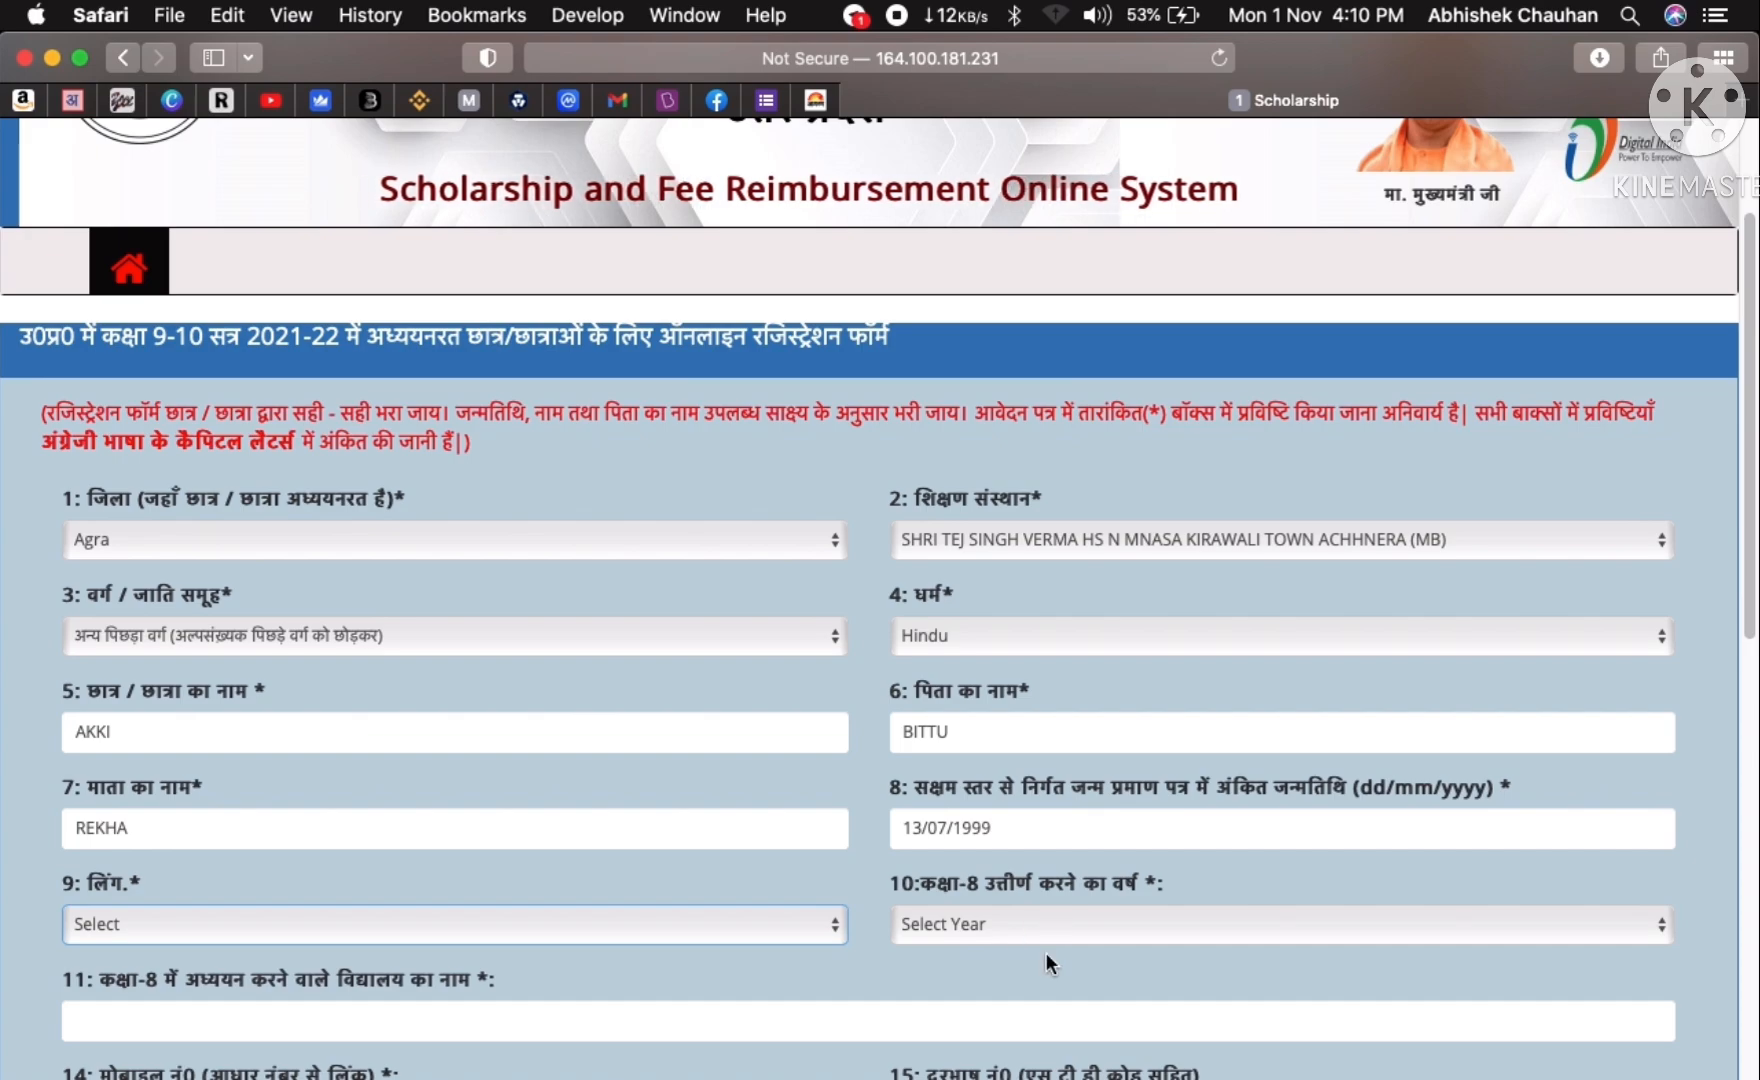
pyautogui.scroll(-7, 1046, 952)
# - Set 2020 as the class-8 pass year
pyautogui.scroll(1, 1013, 456)
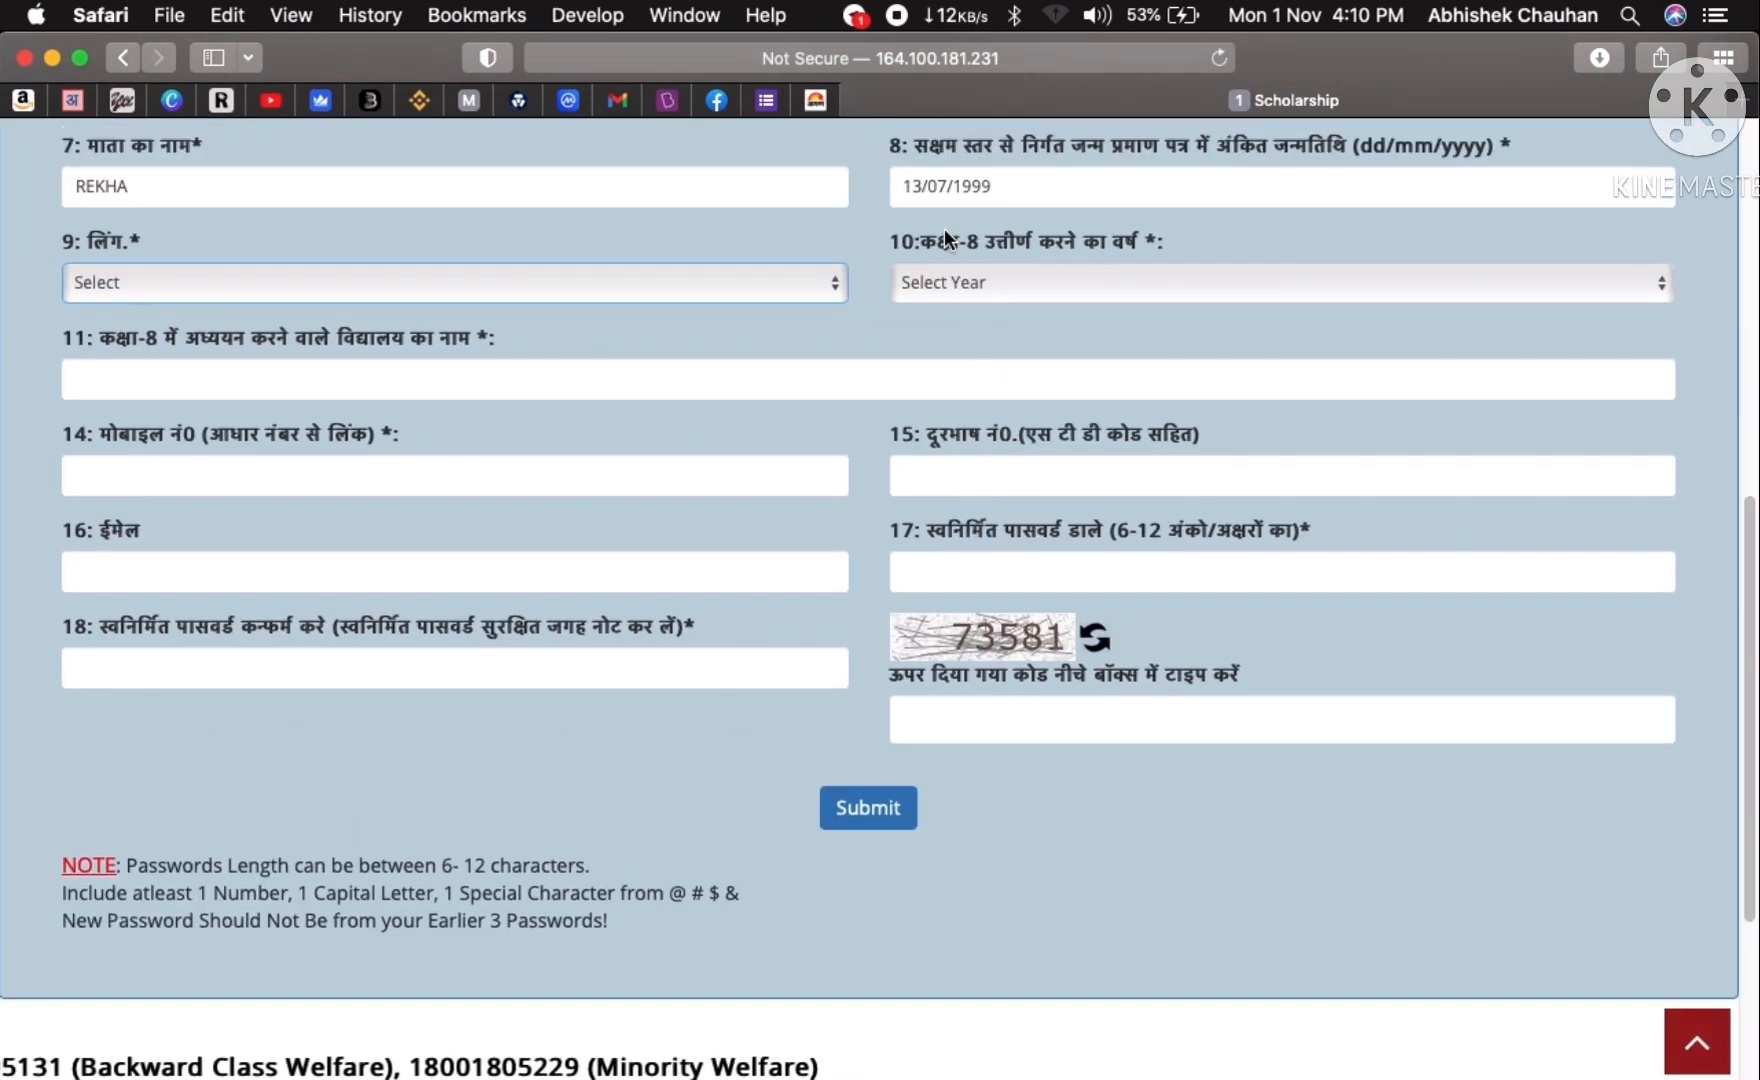
pyautogui.click(960, 287)
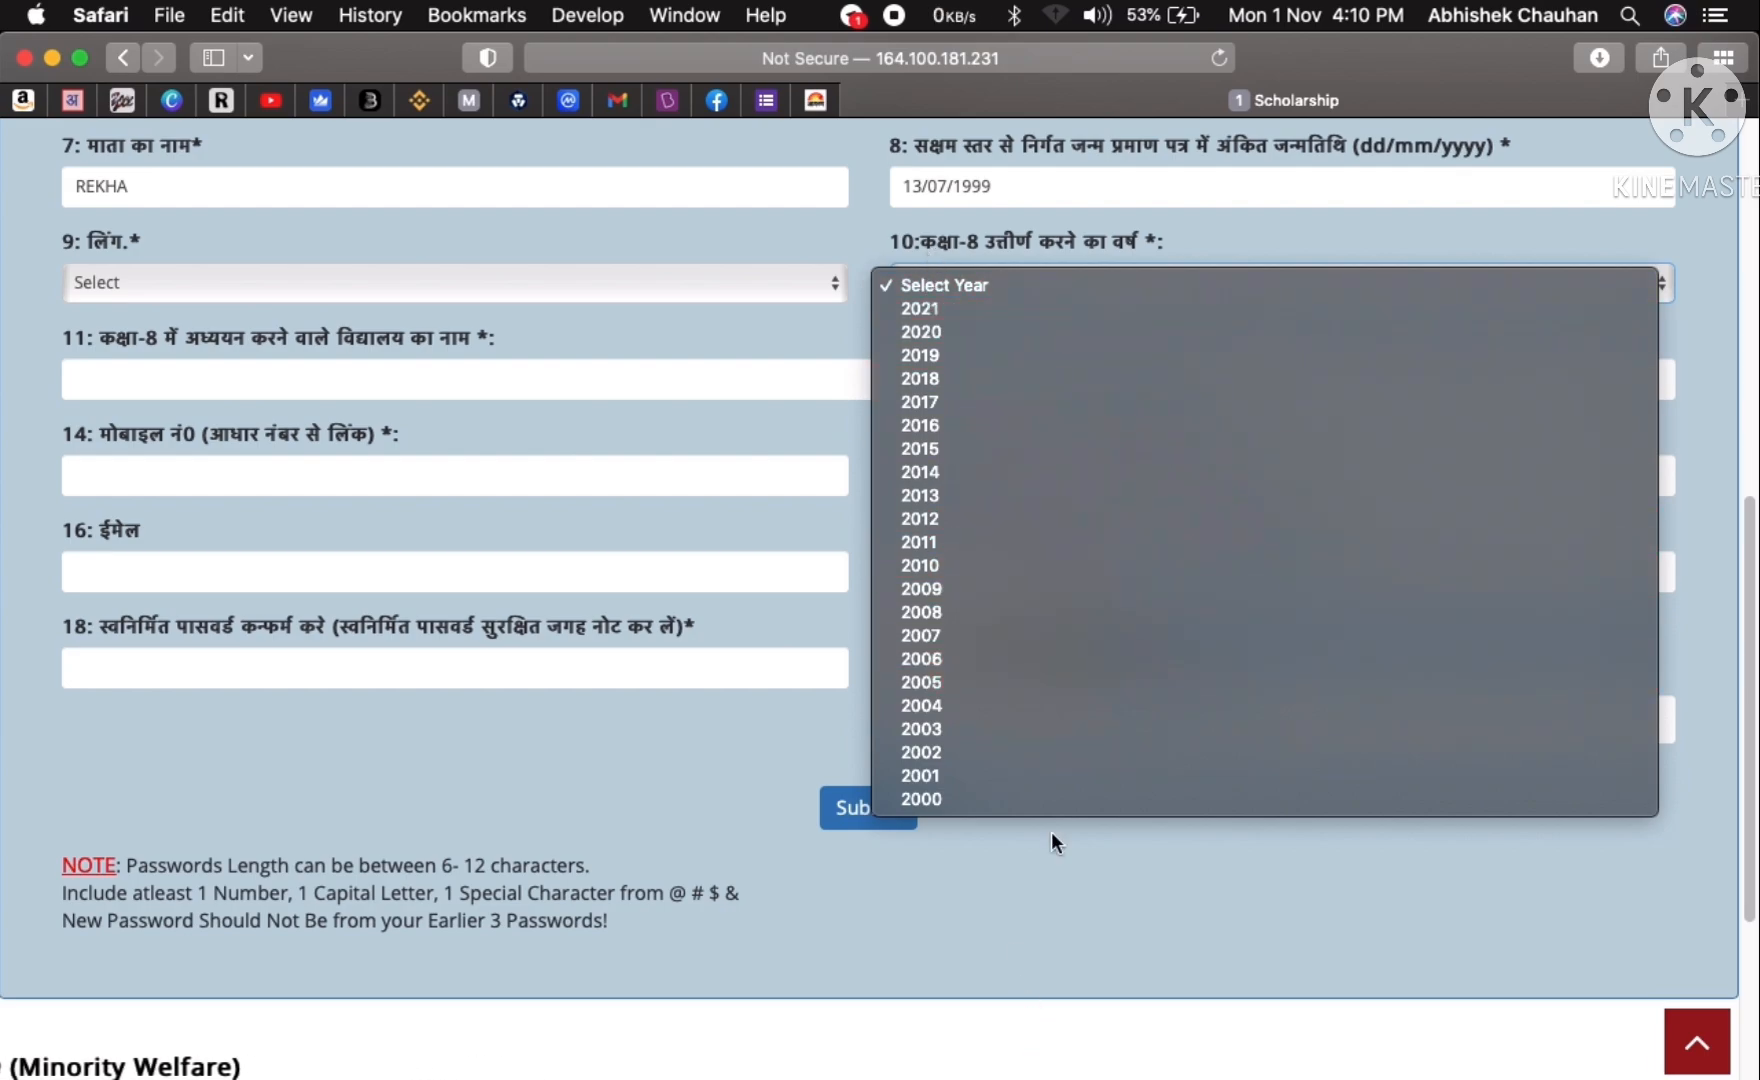
pyautogui.click(967, 327)
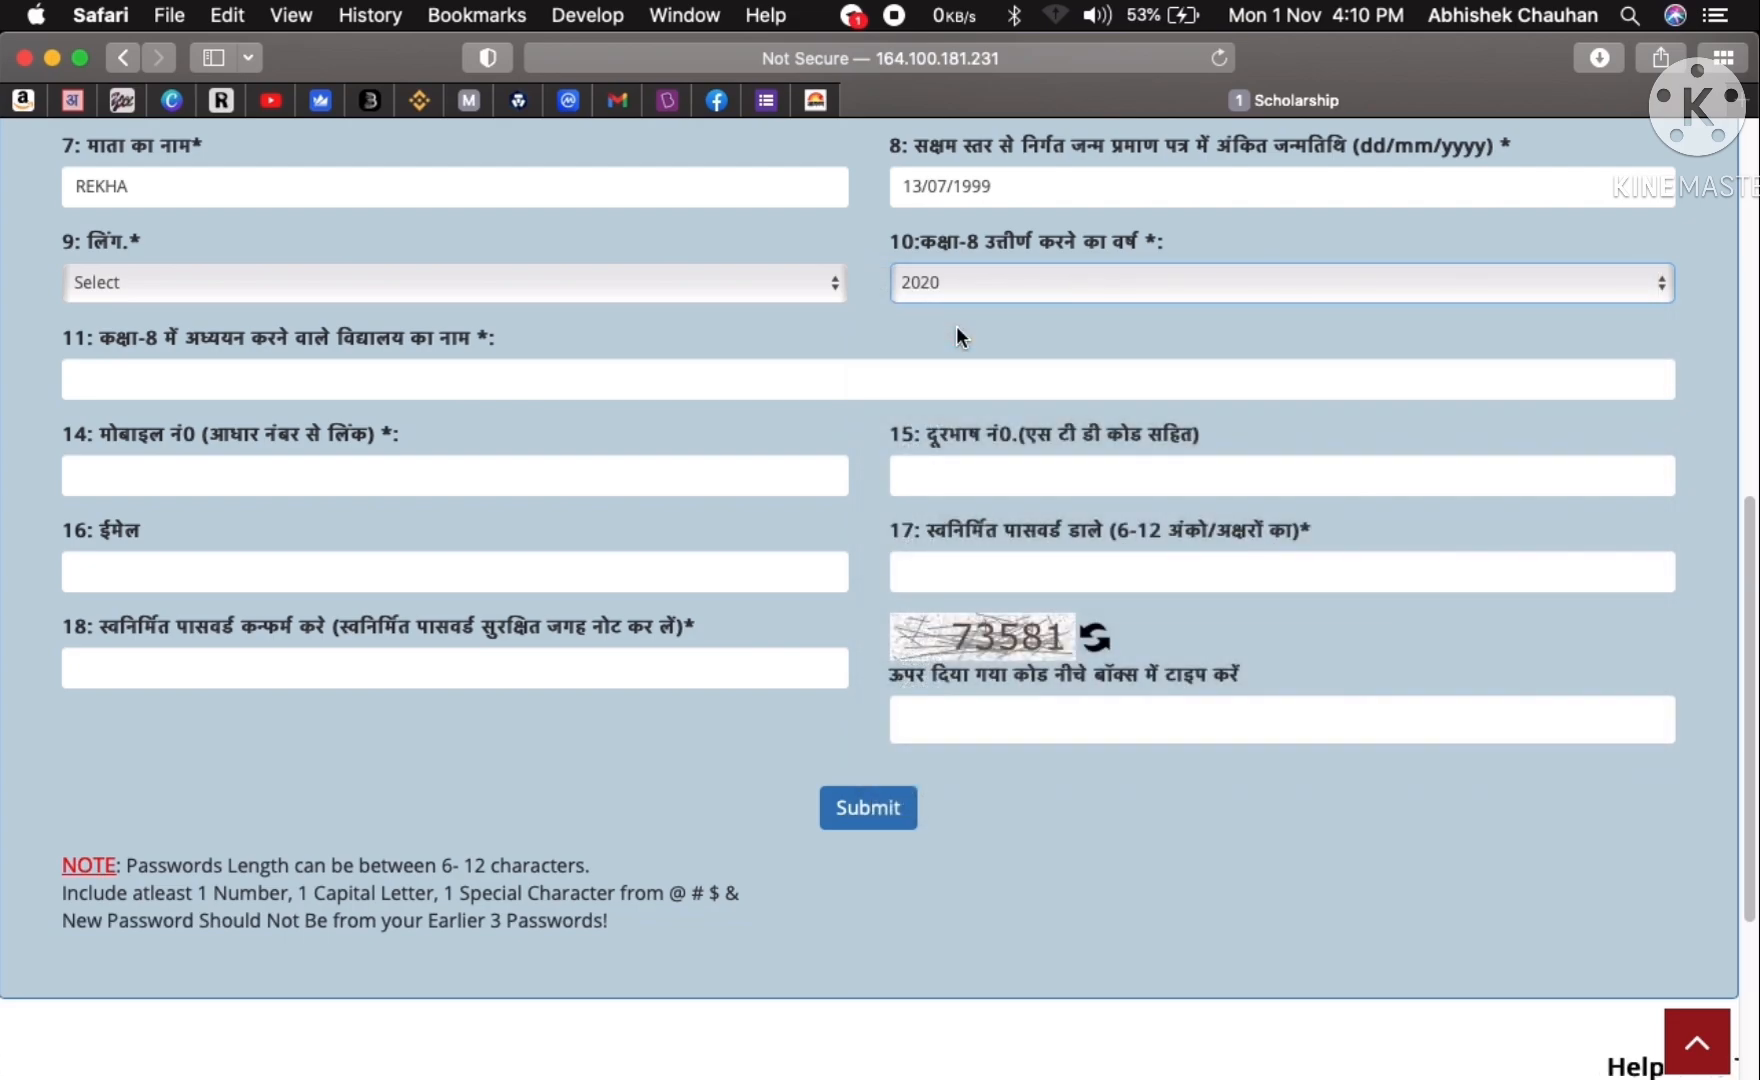
# - Enter L.S PUBLIC SCHOOL as the class-8 school and begin the email address
pyautogui.click(204, 380)
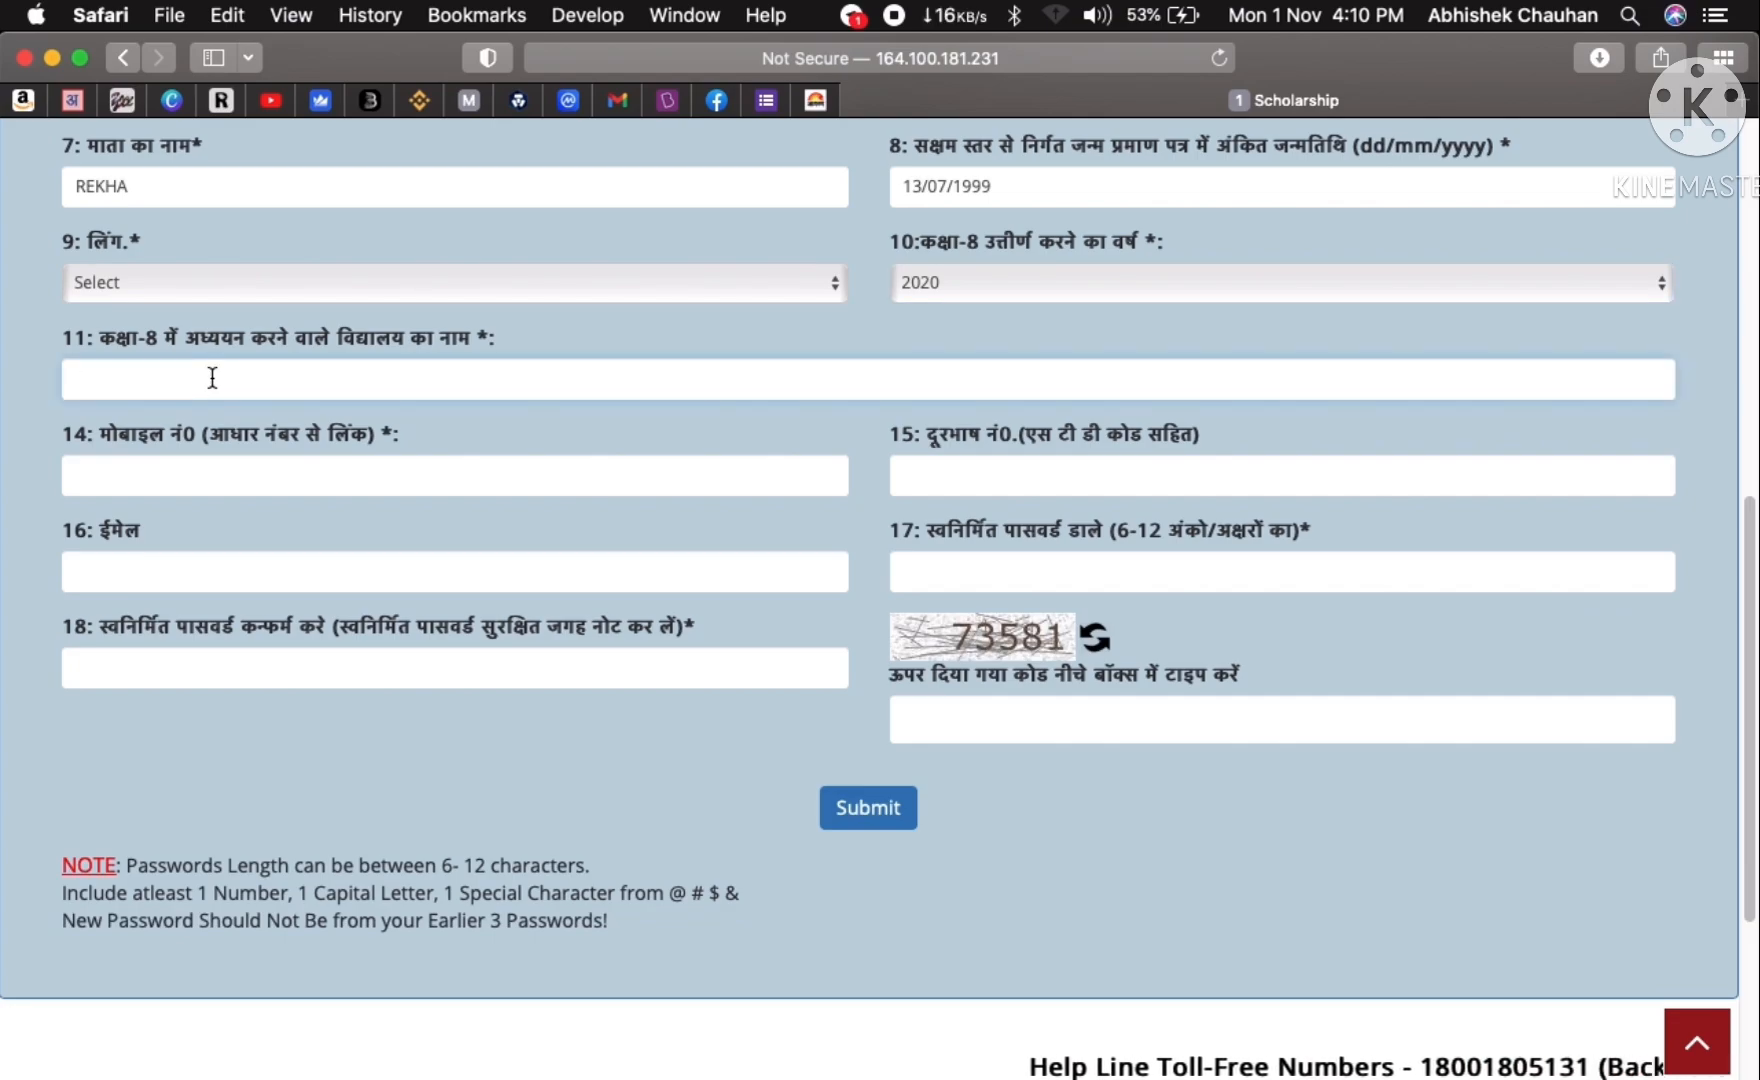
pyautogui.write('L.S P')
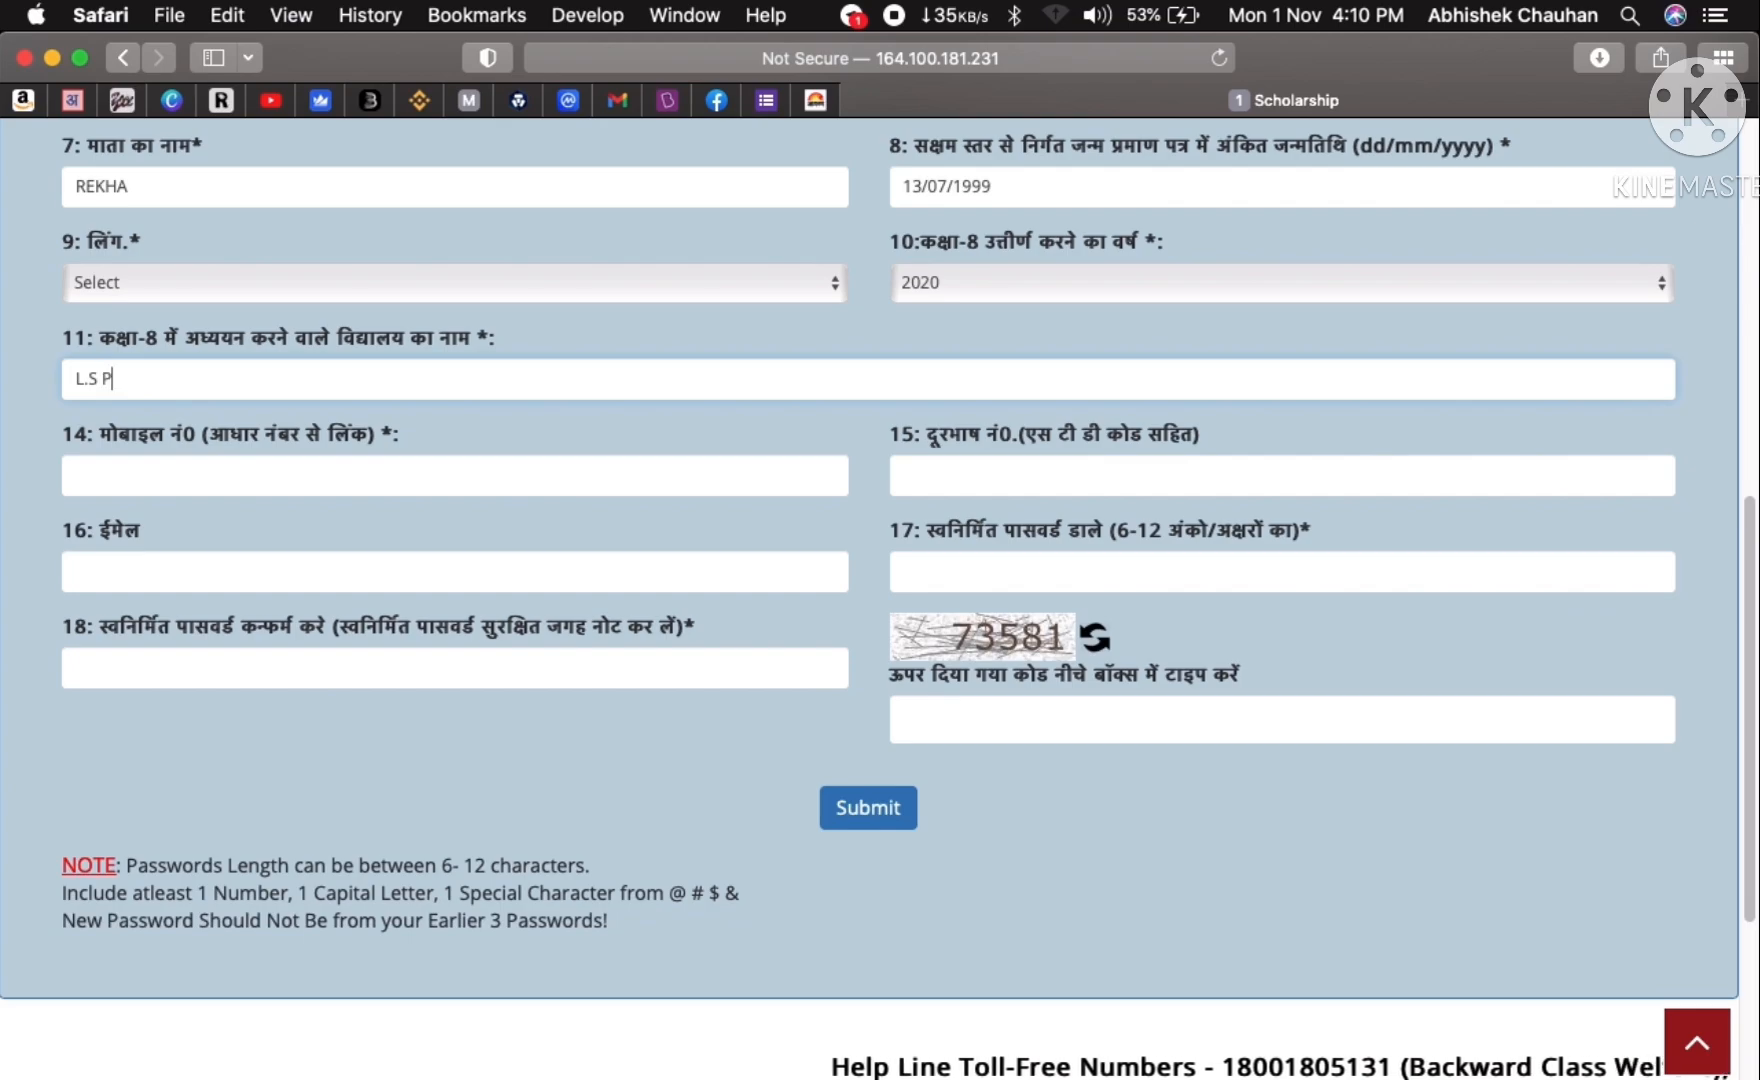
pyautogui.write('UBLIC SXC')
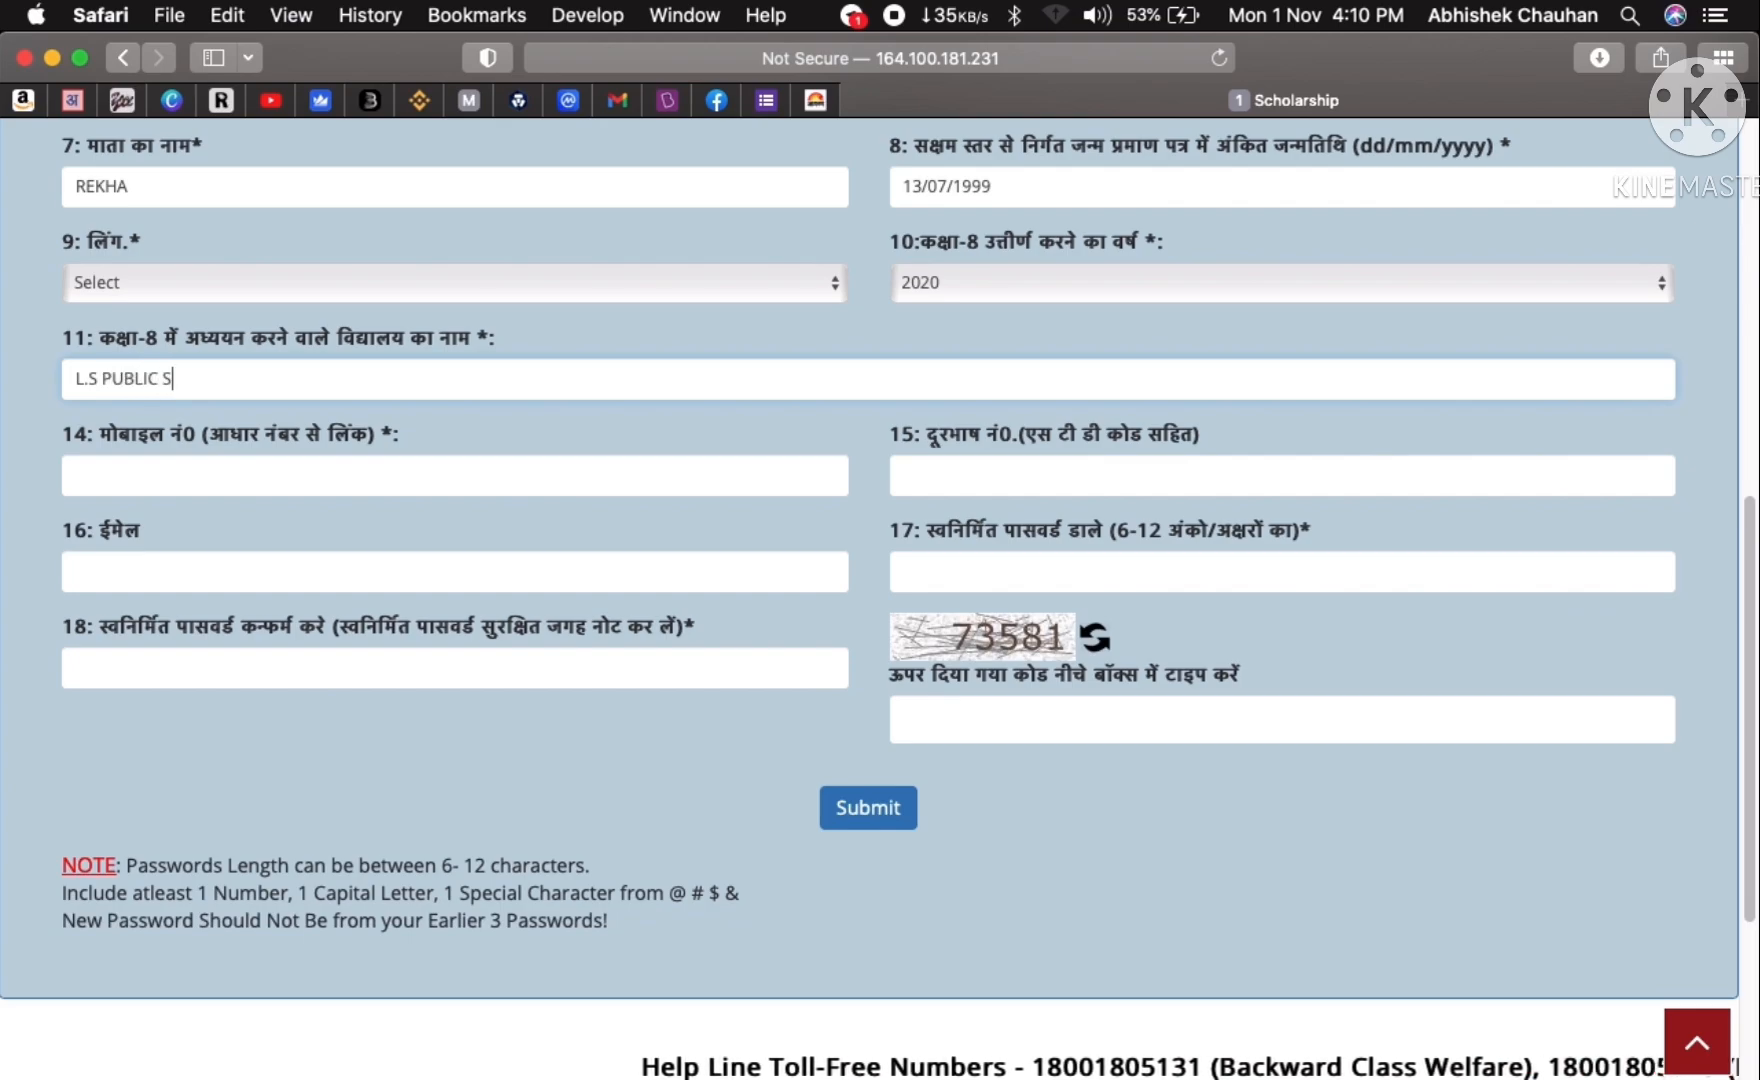
pyautogui.press('BackSpace')
pyautogui.press('BackSpace')
pyautogui.write('C')
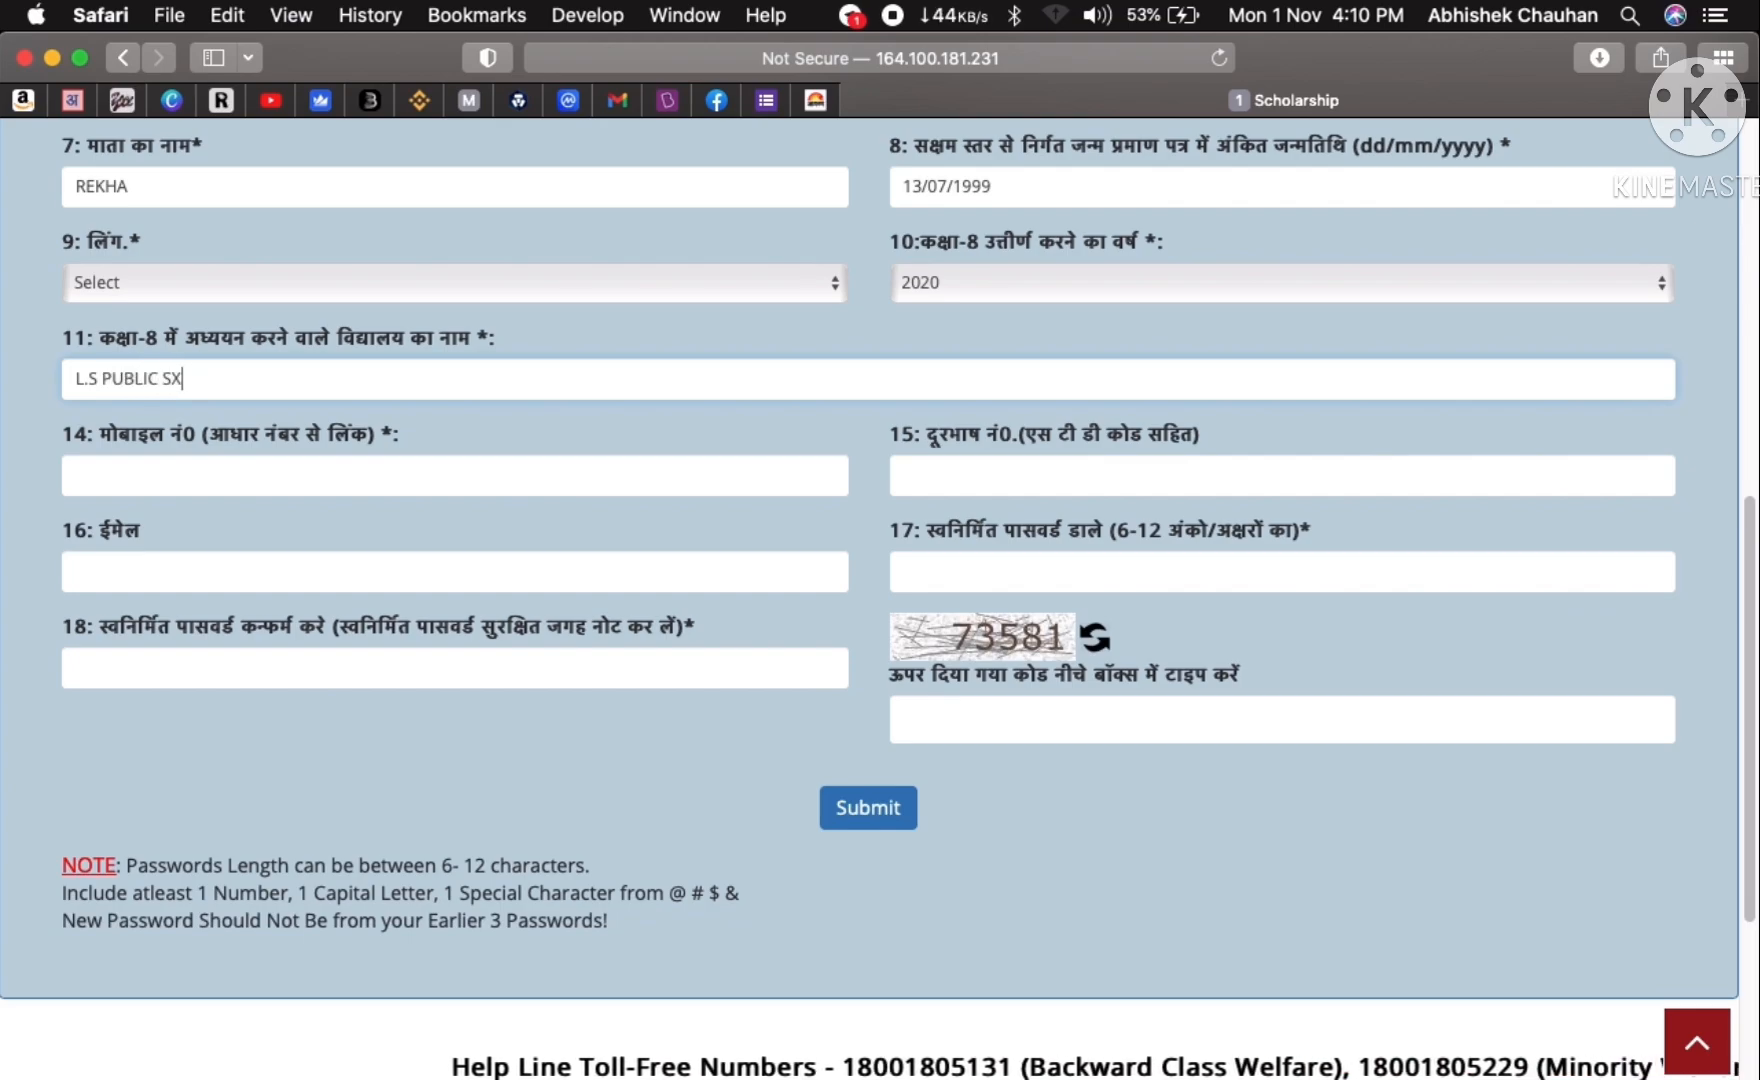
pyautogui.write('HOOL')
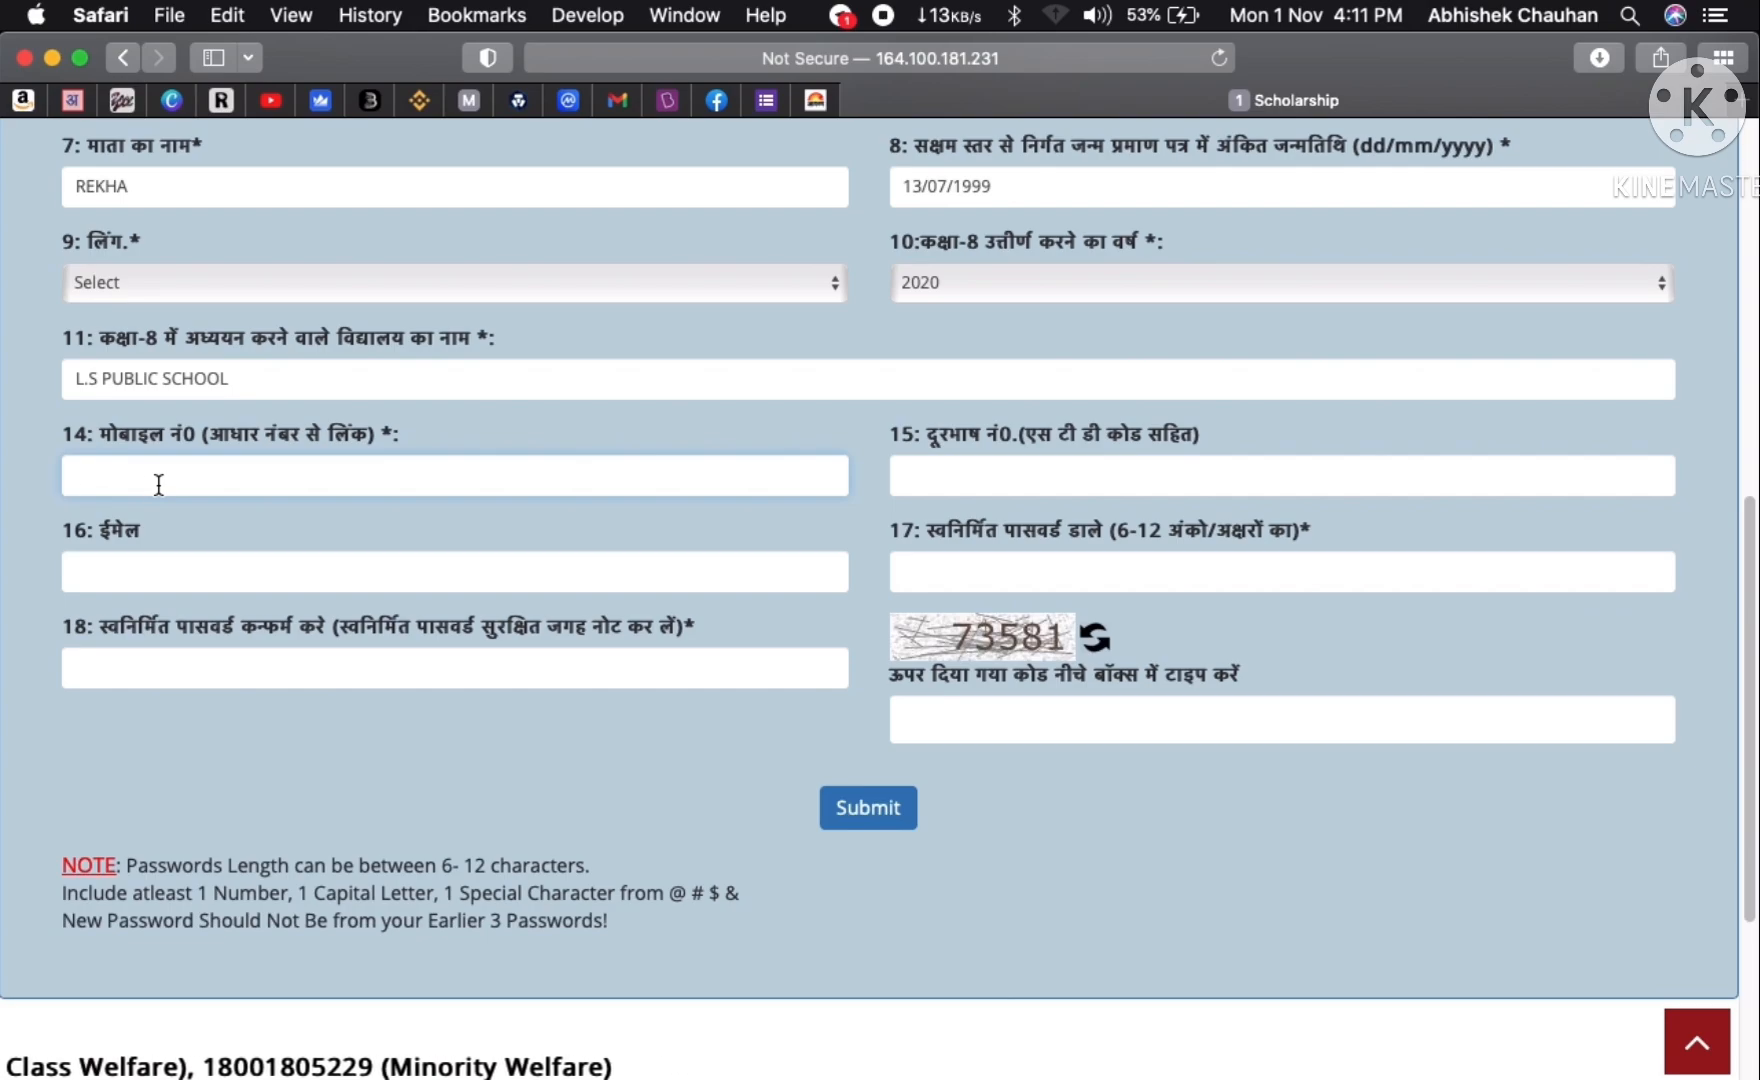
pyautogui.click(164, 578)
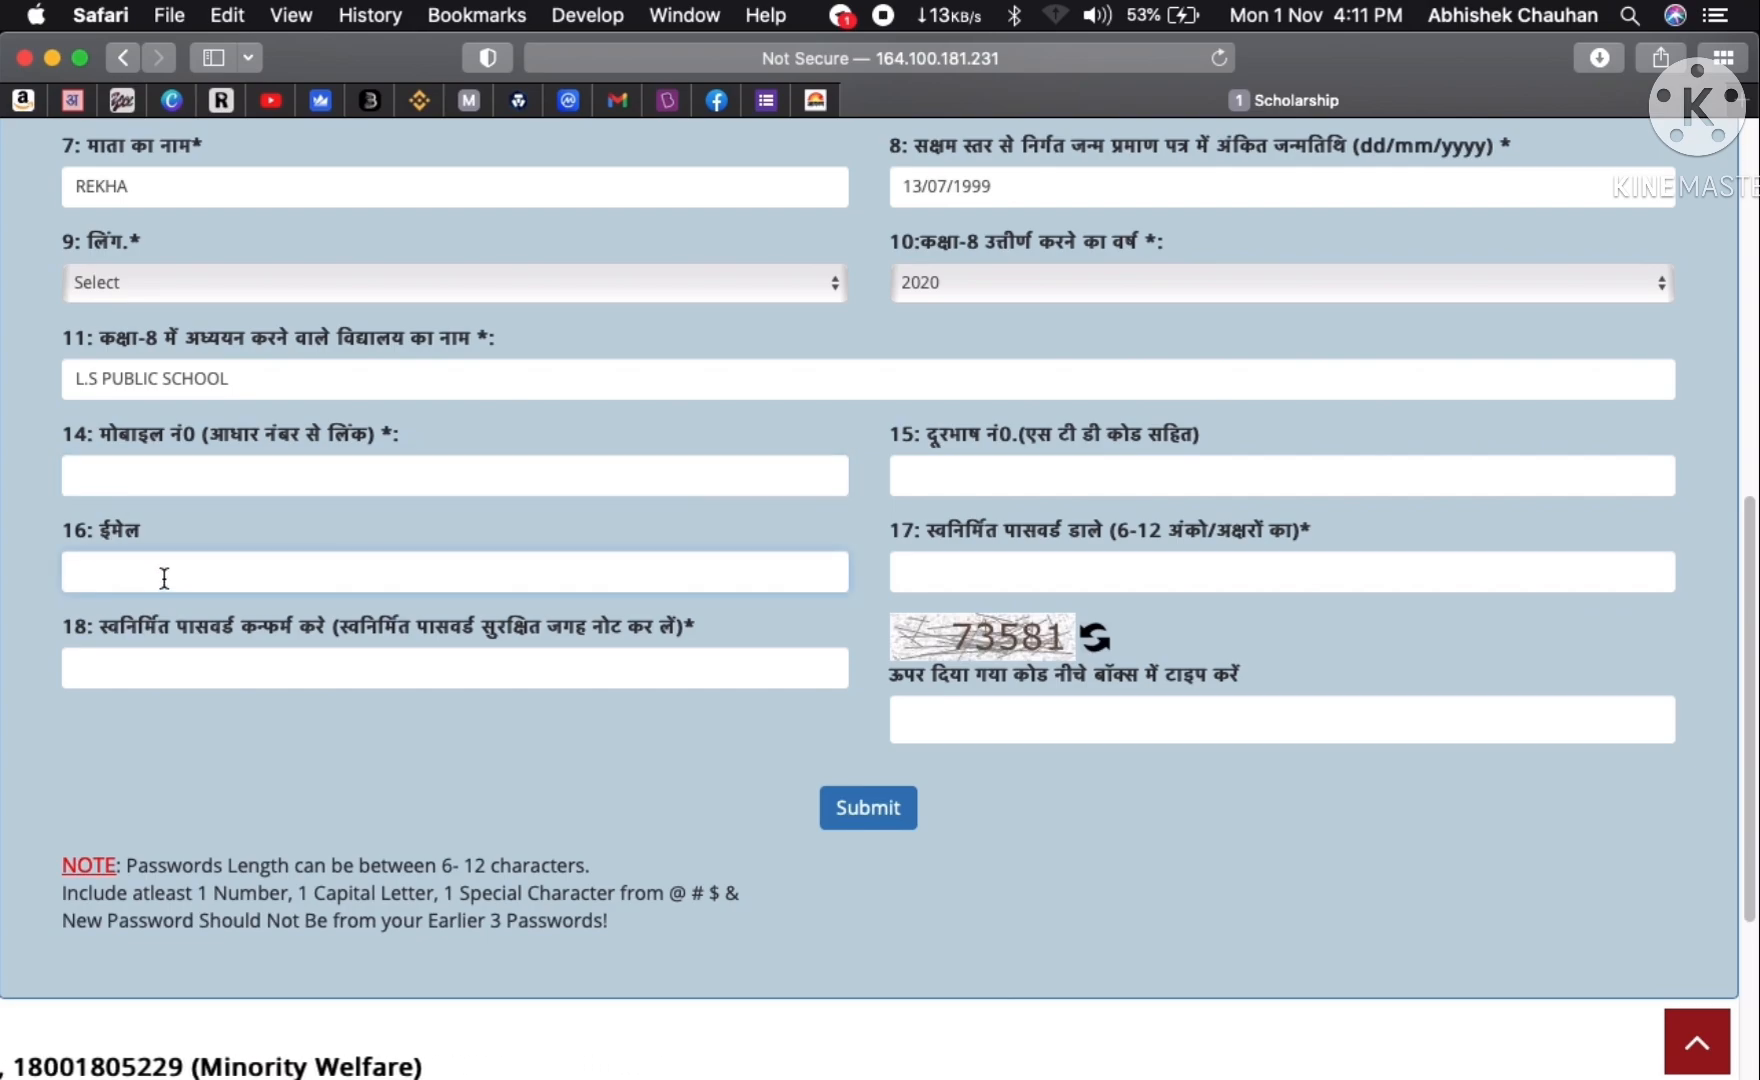
pyautogui.write('gkh')
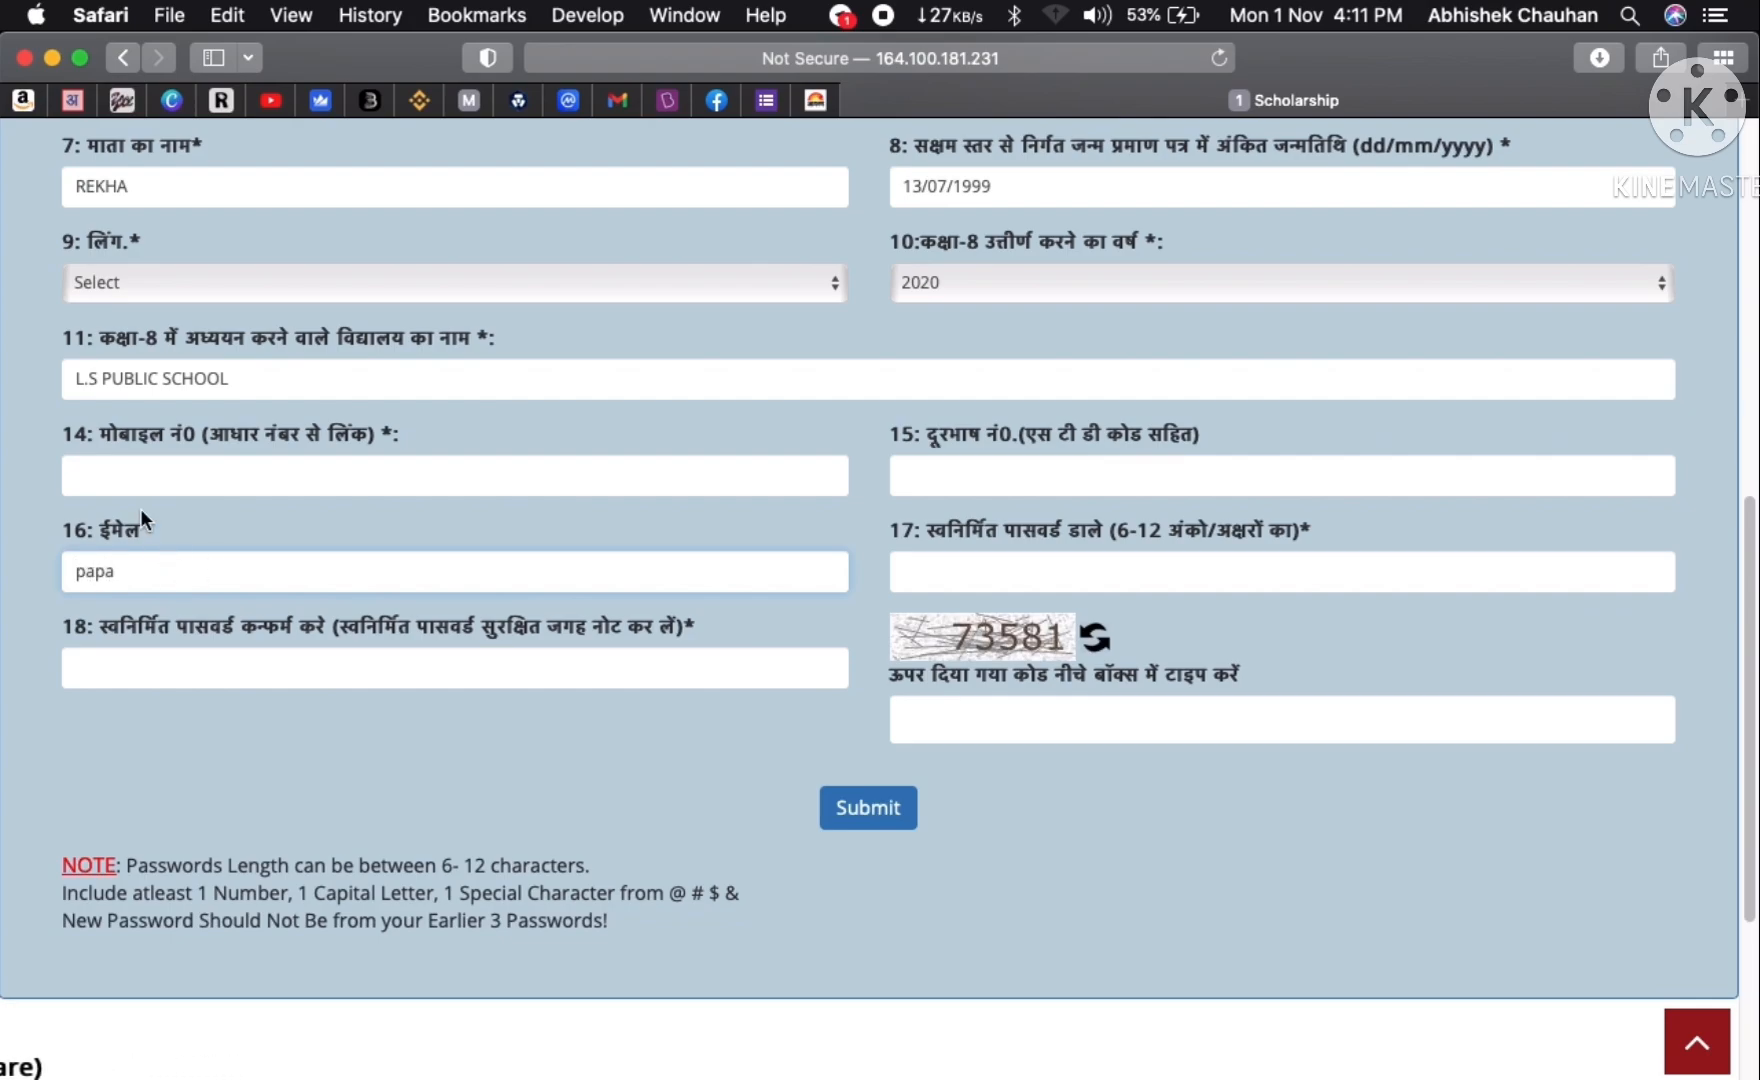
# - Set and confirm the account password, then enter the captcha code
pyautogui.click(969, 571)
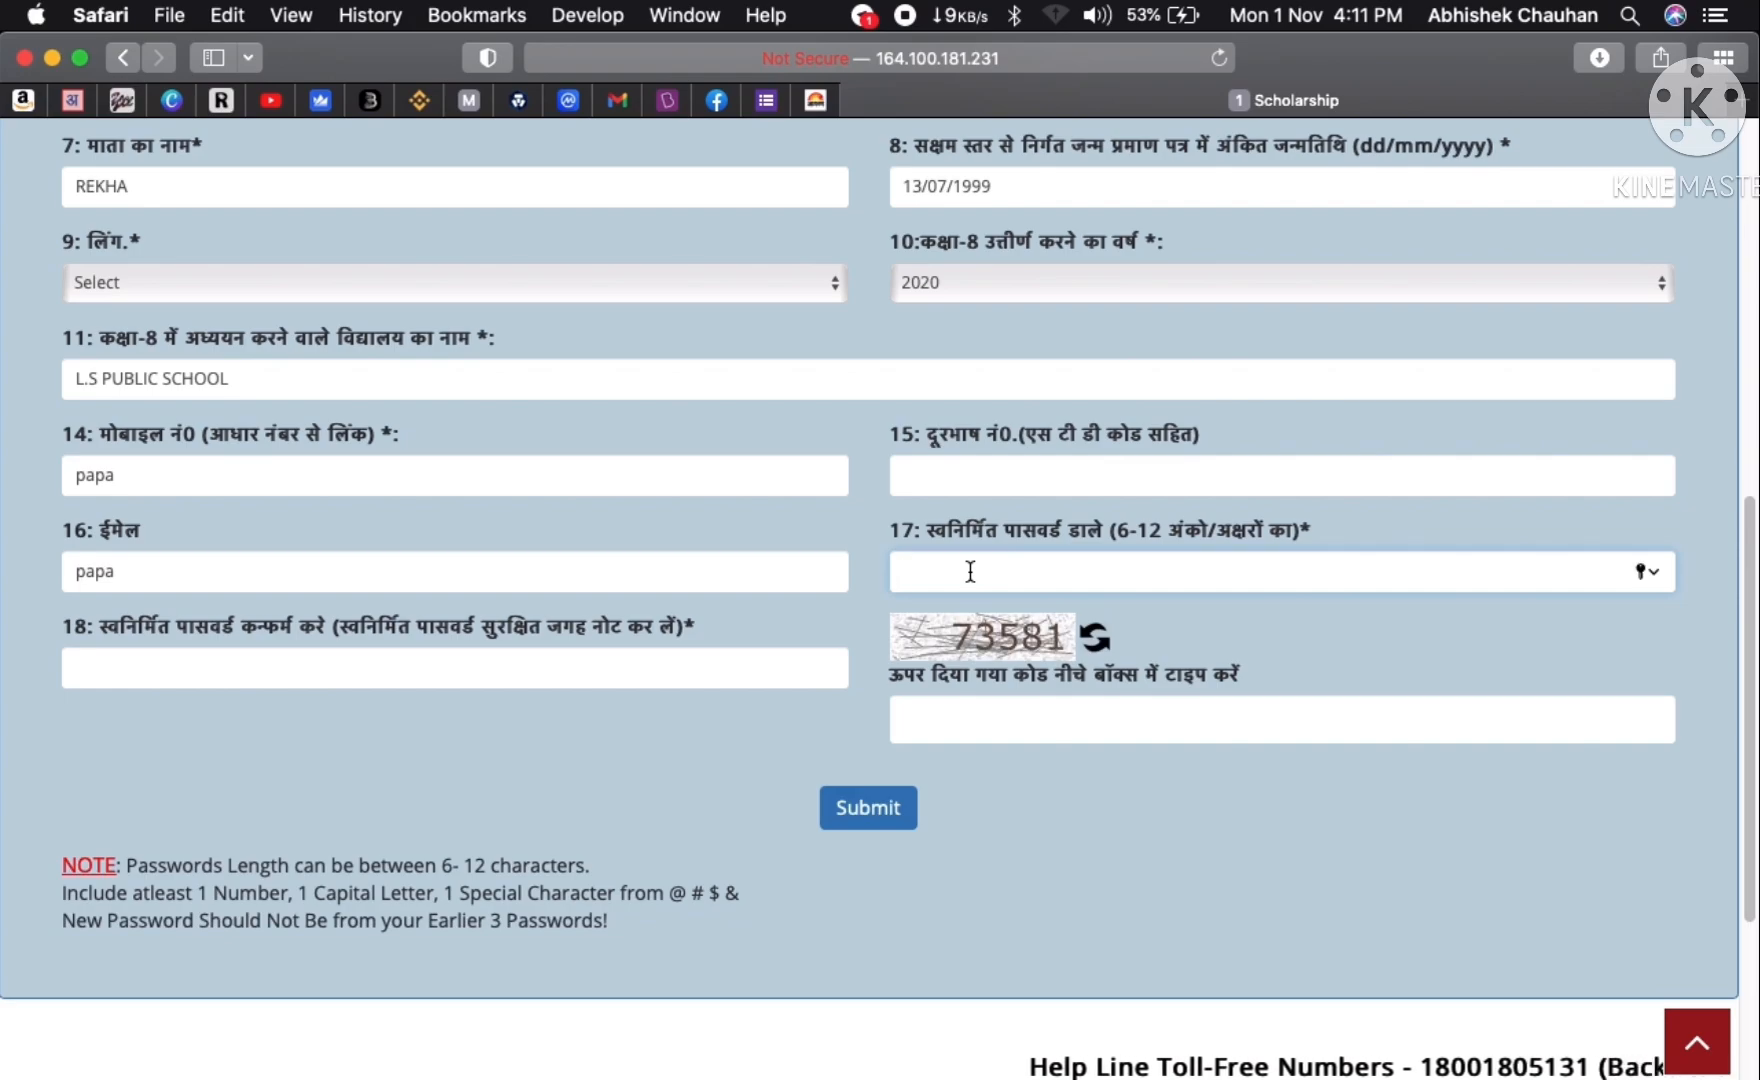
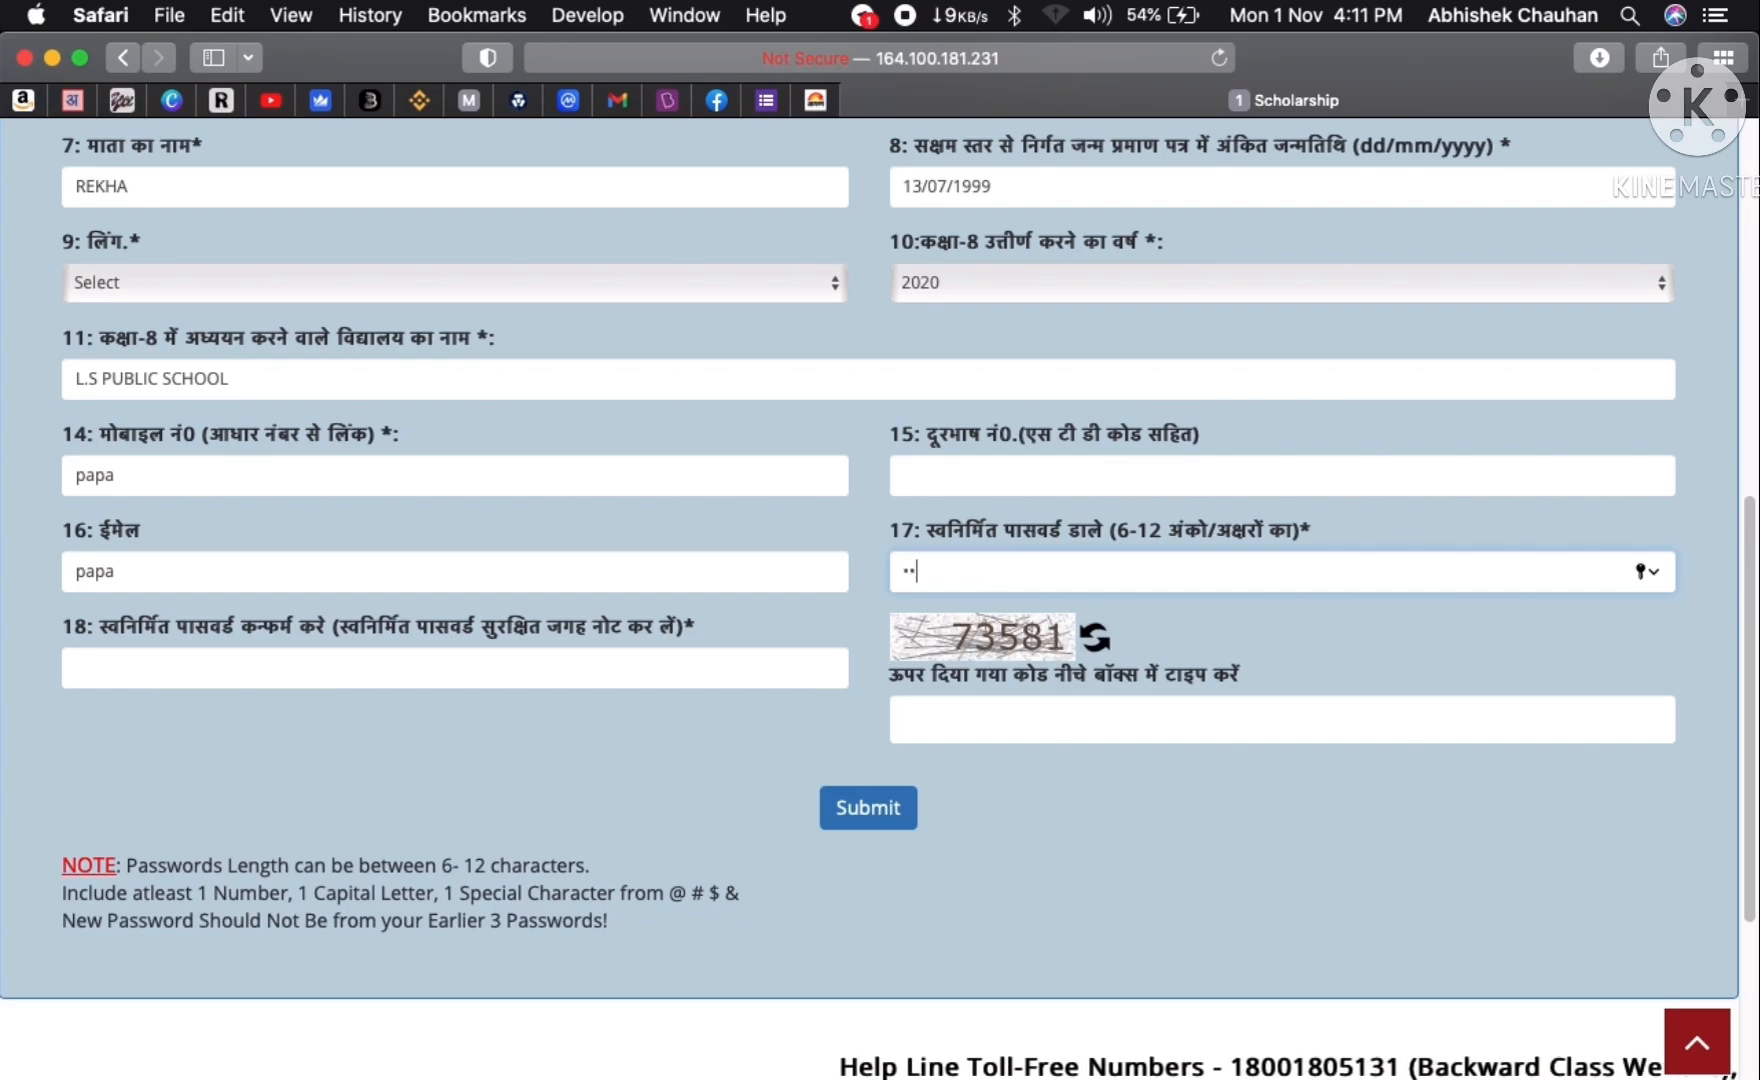
pyautogui.click(680, 668)
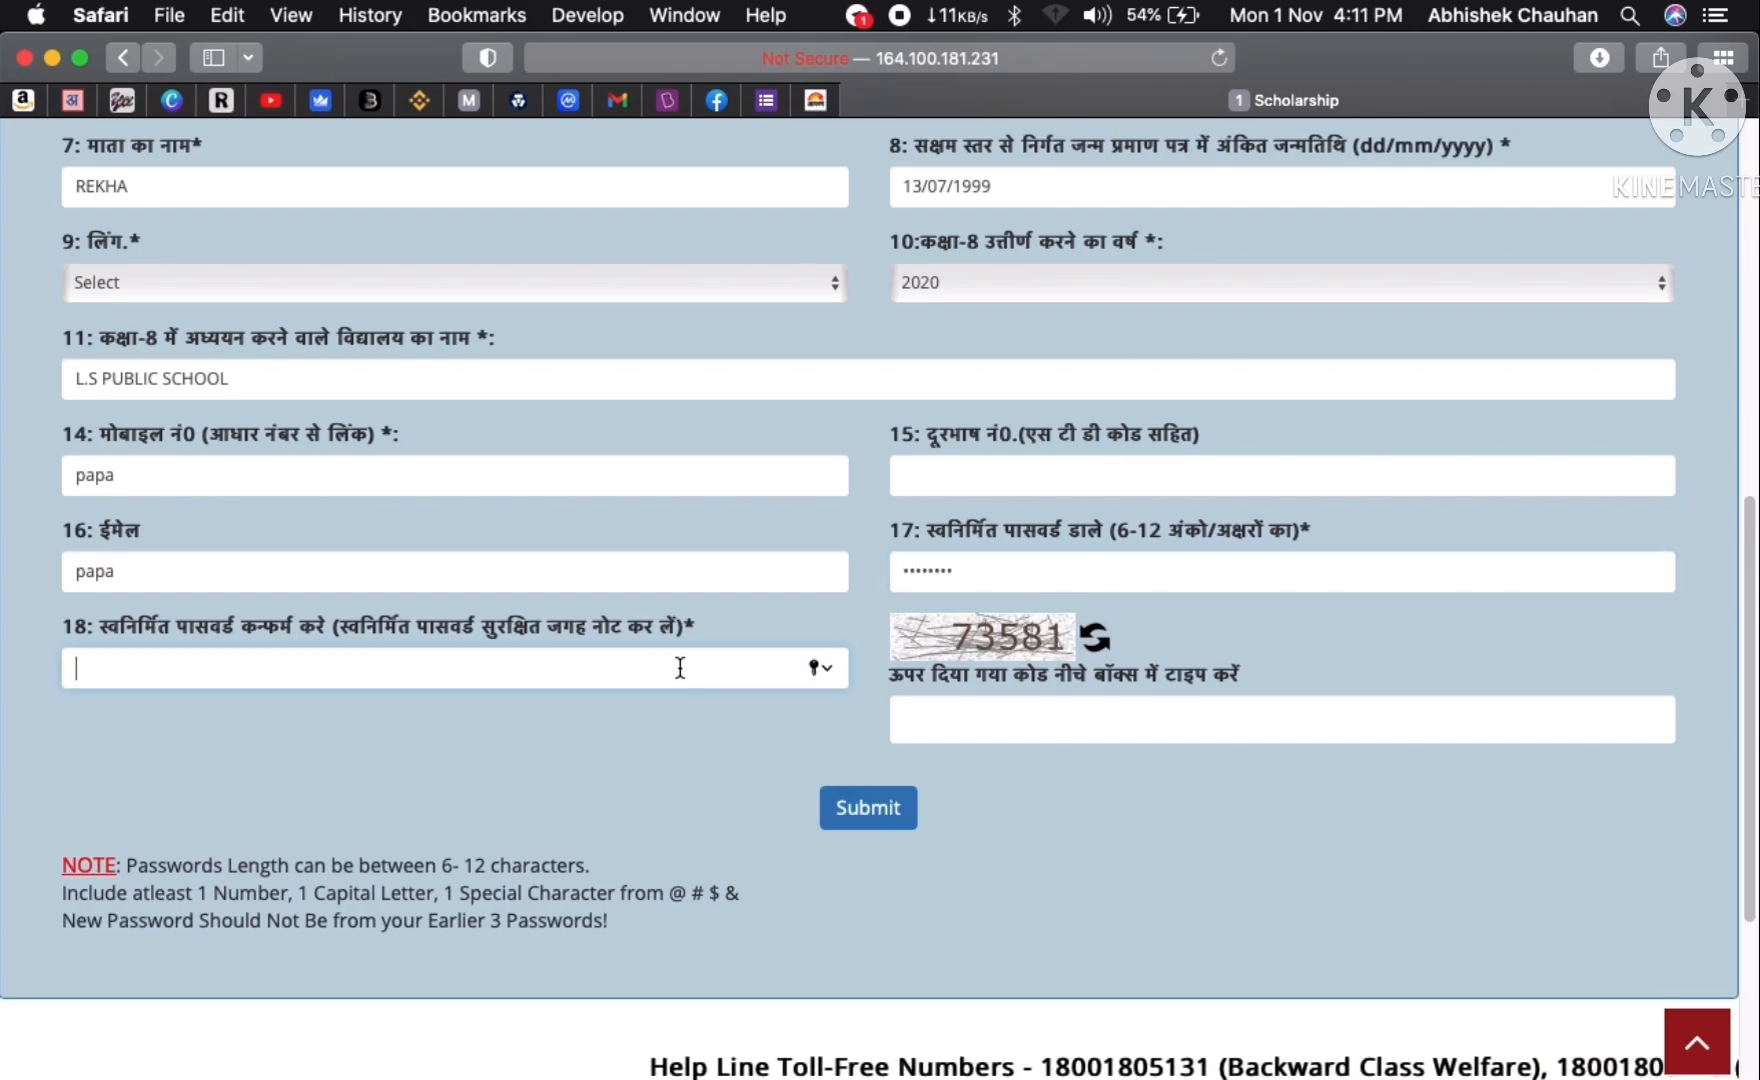
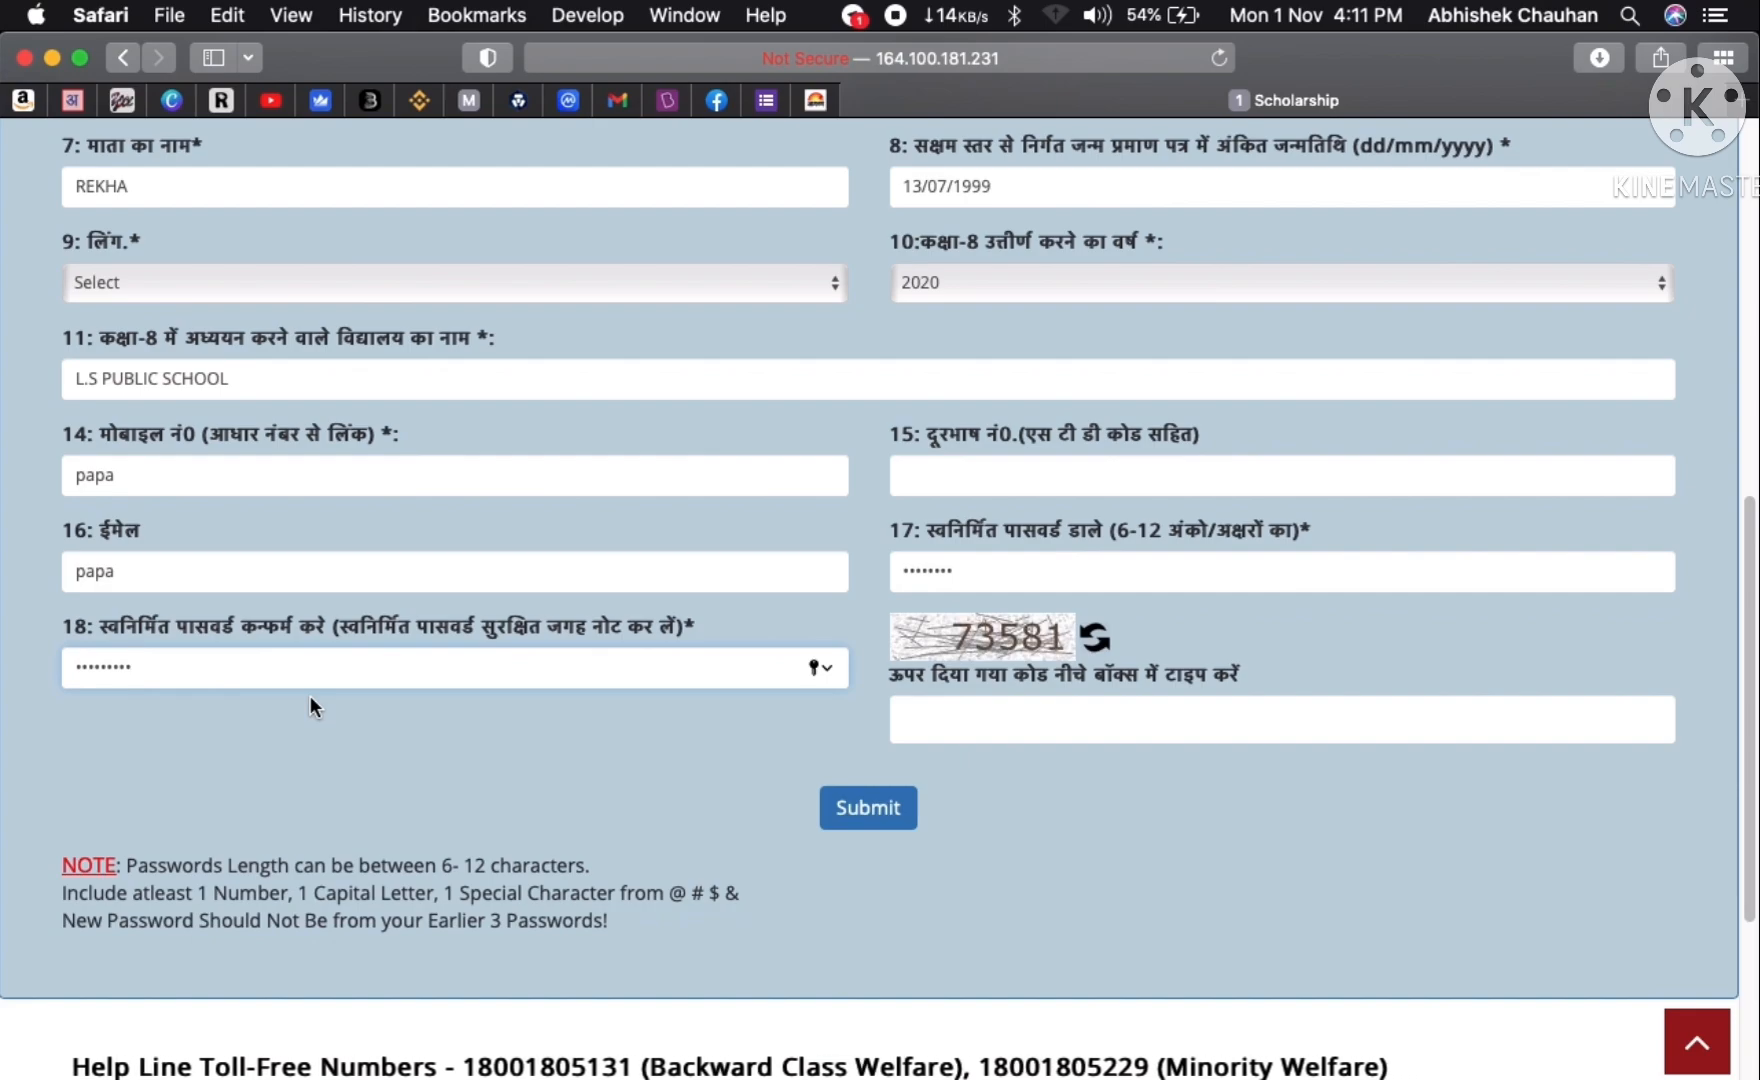
pyautogui.click(1050, 719)
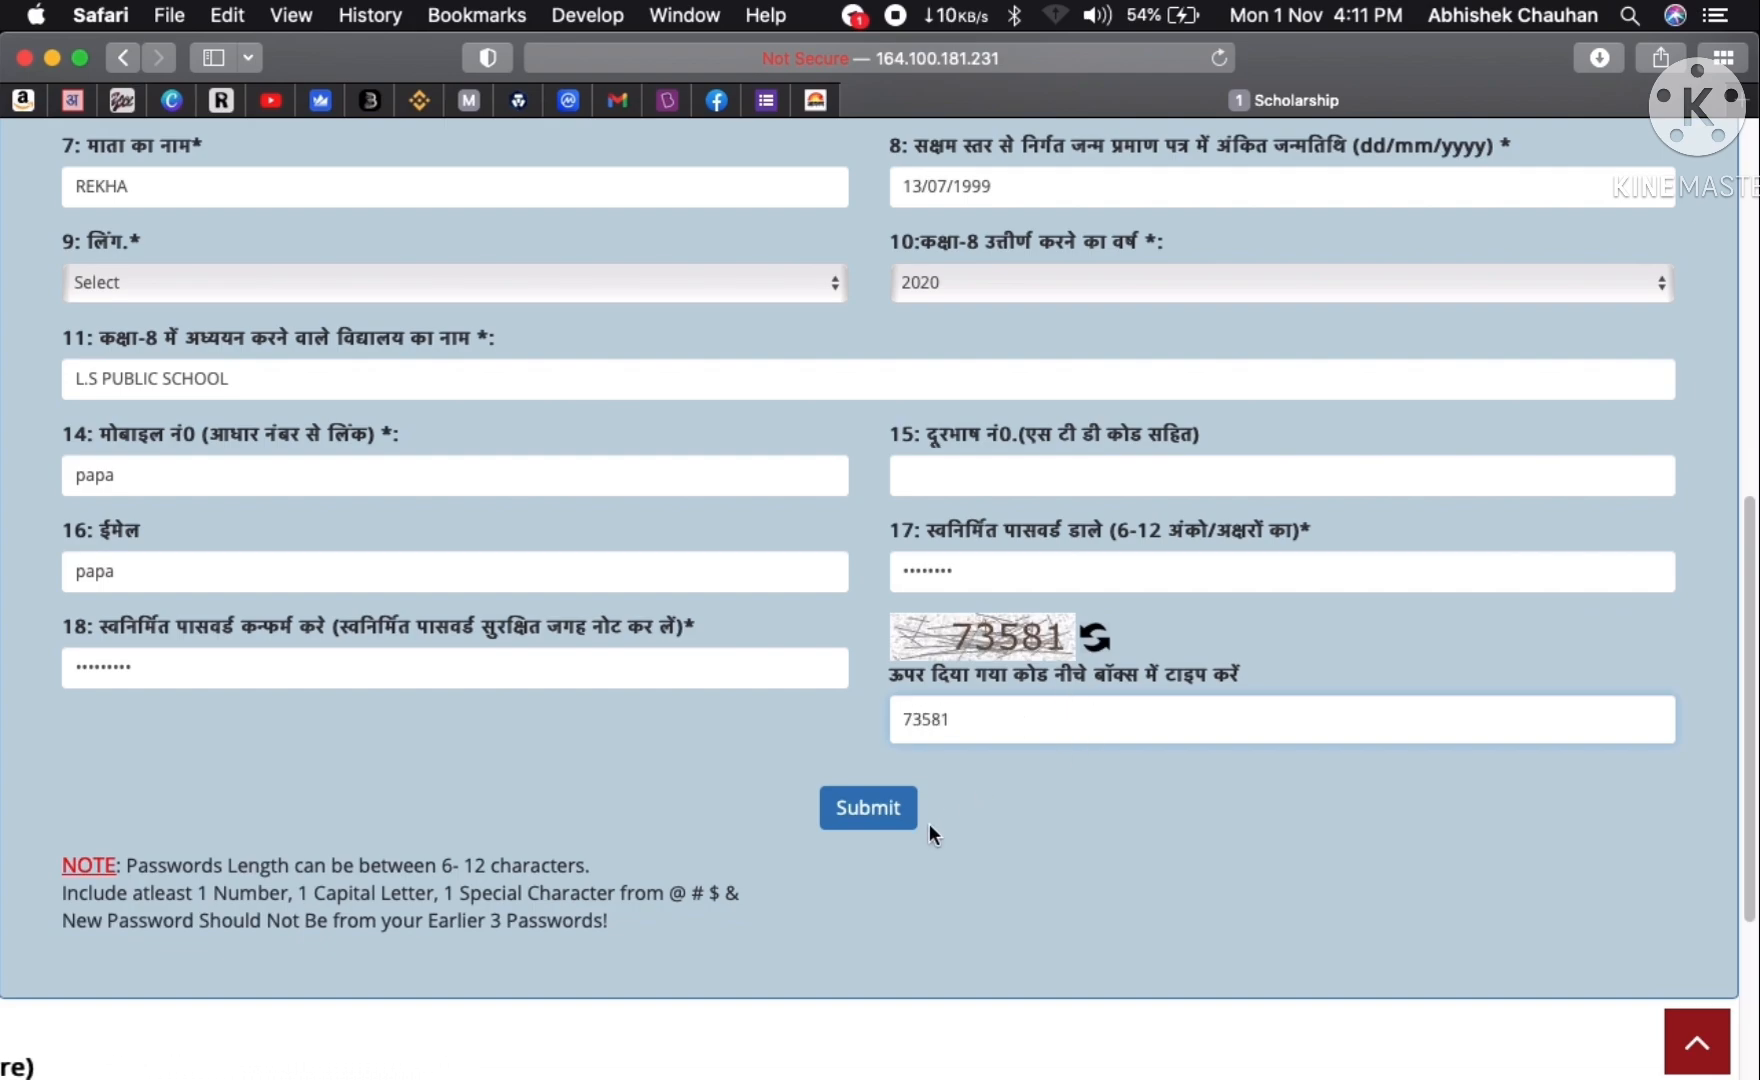
pyautogui.scroll(5, 930, 844)
pyautogui.scroll(-9, 930, 844)
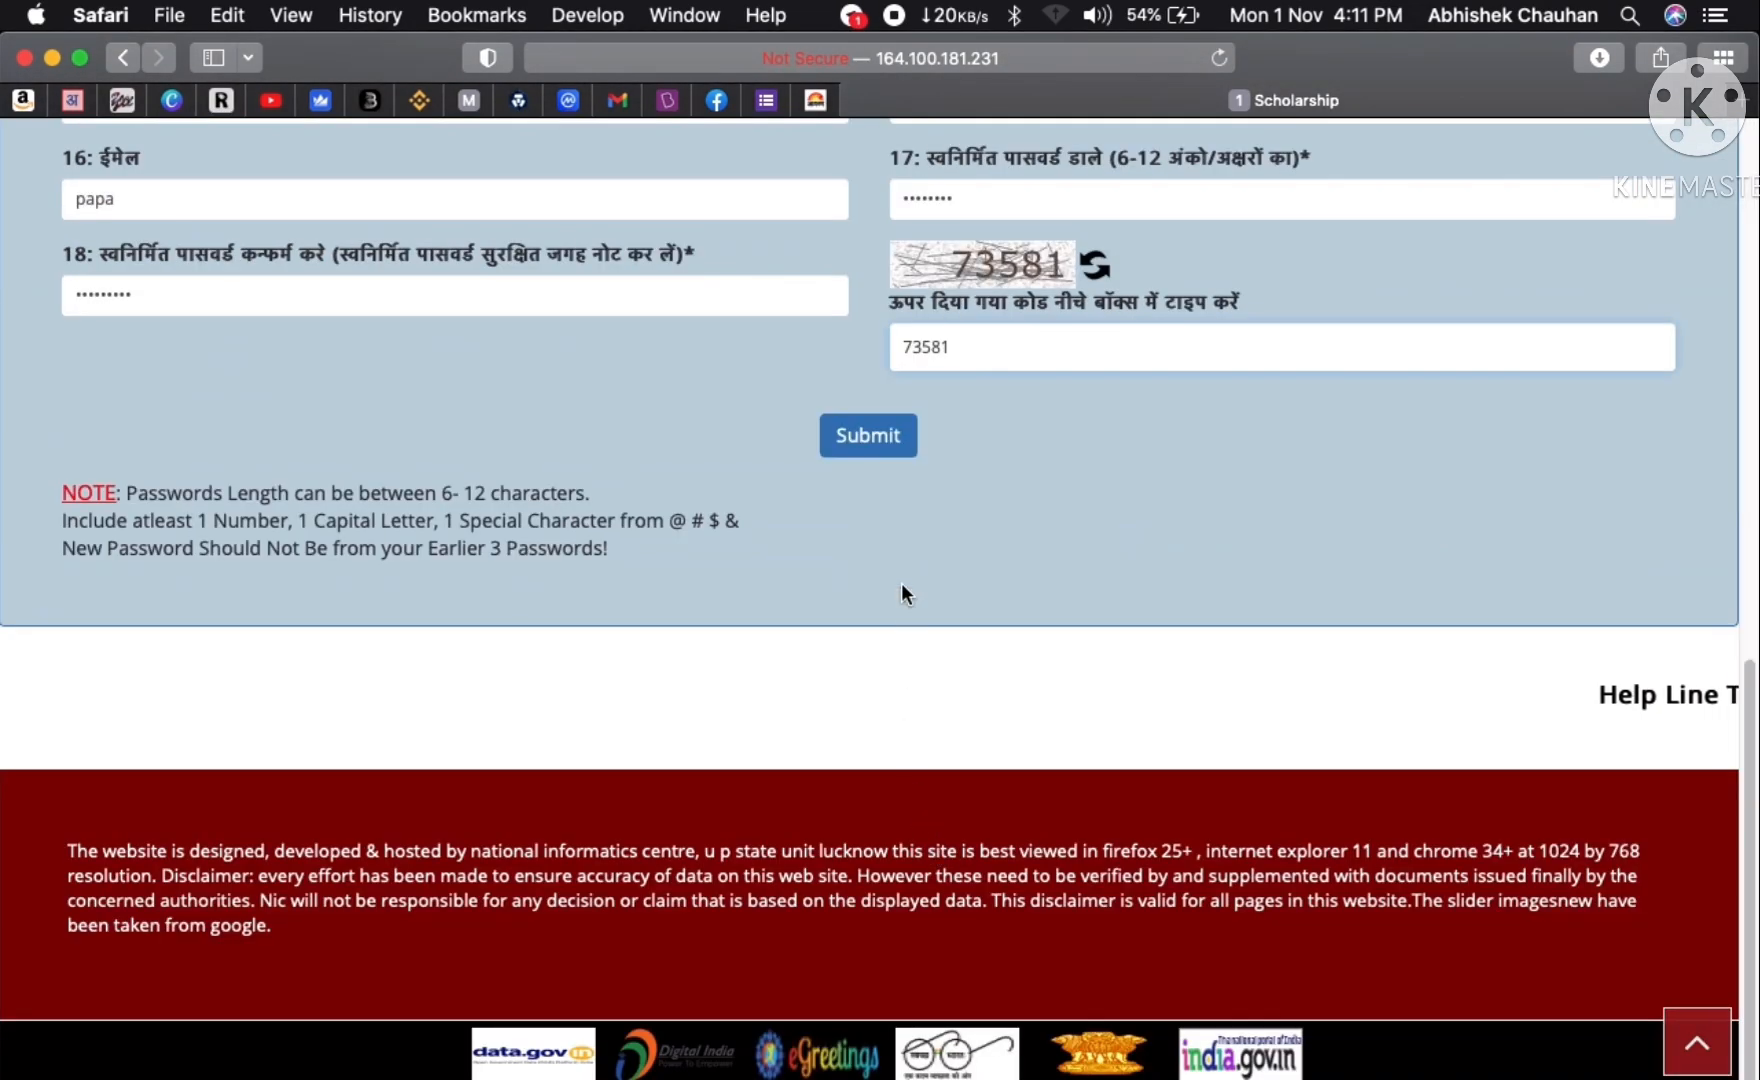
# - Submit the completed registration form and scroll through the resulting pages
pyautogui.click(853, 440)
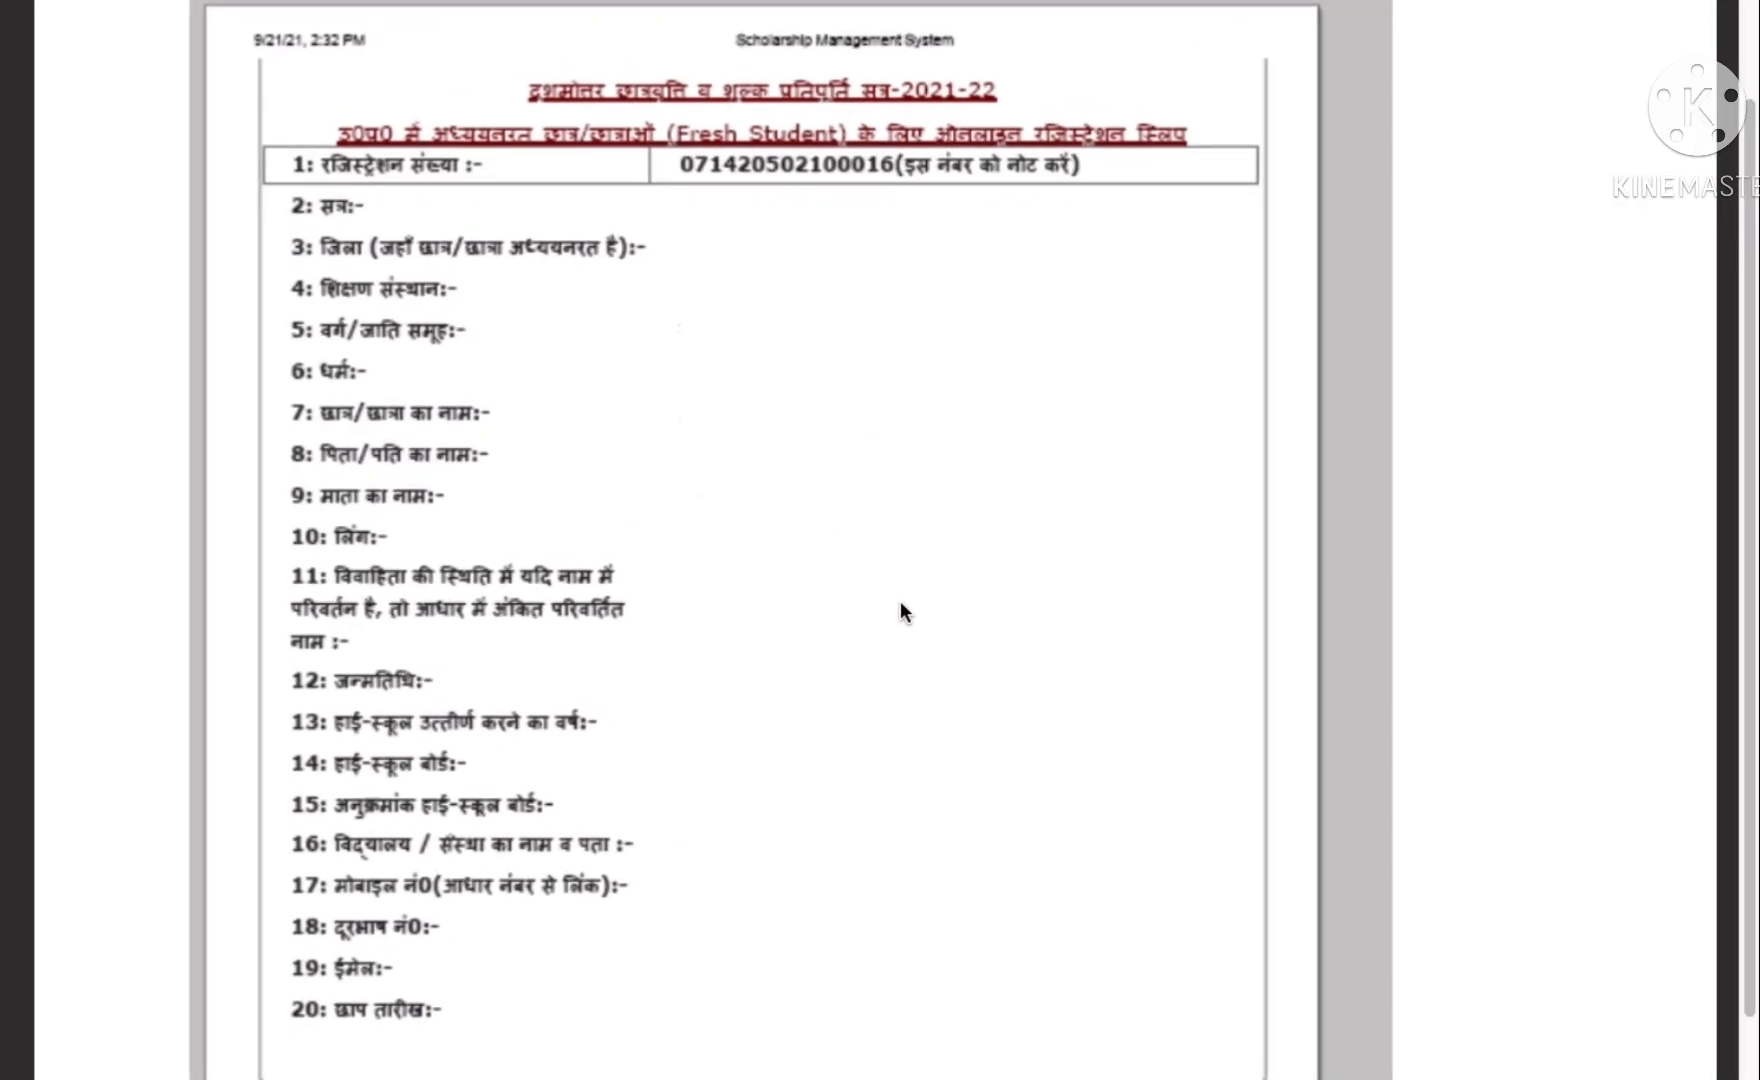
pyautogui.scroll(-1, 811, 628)
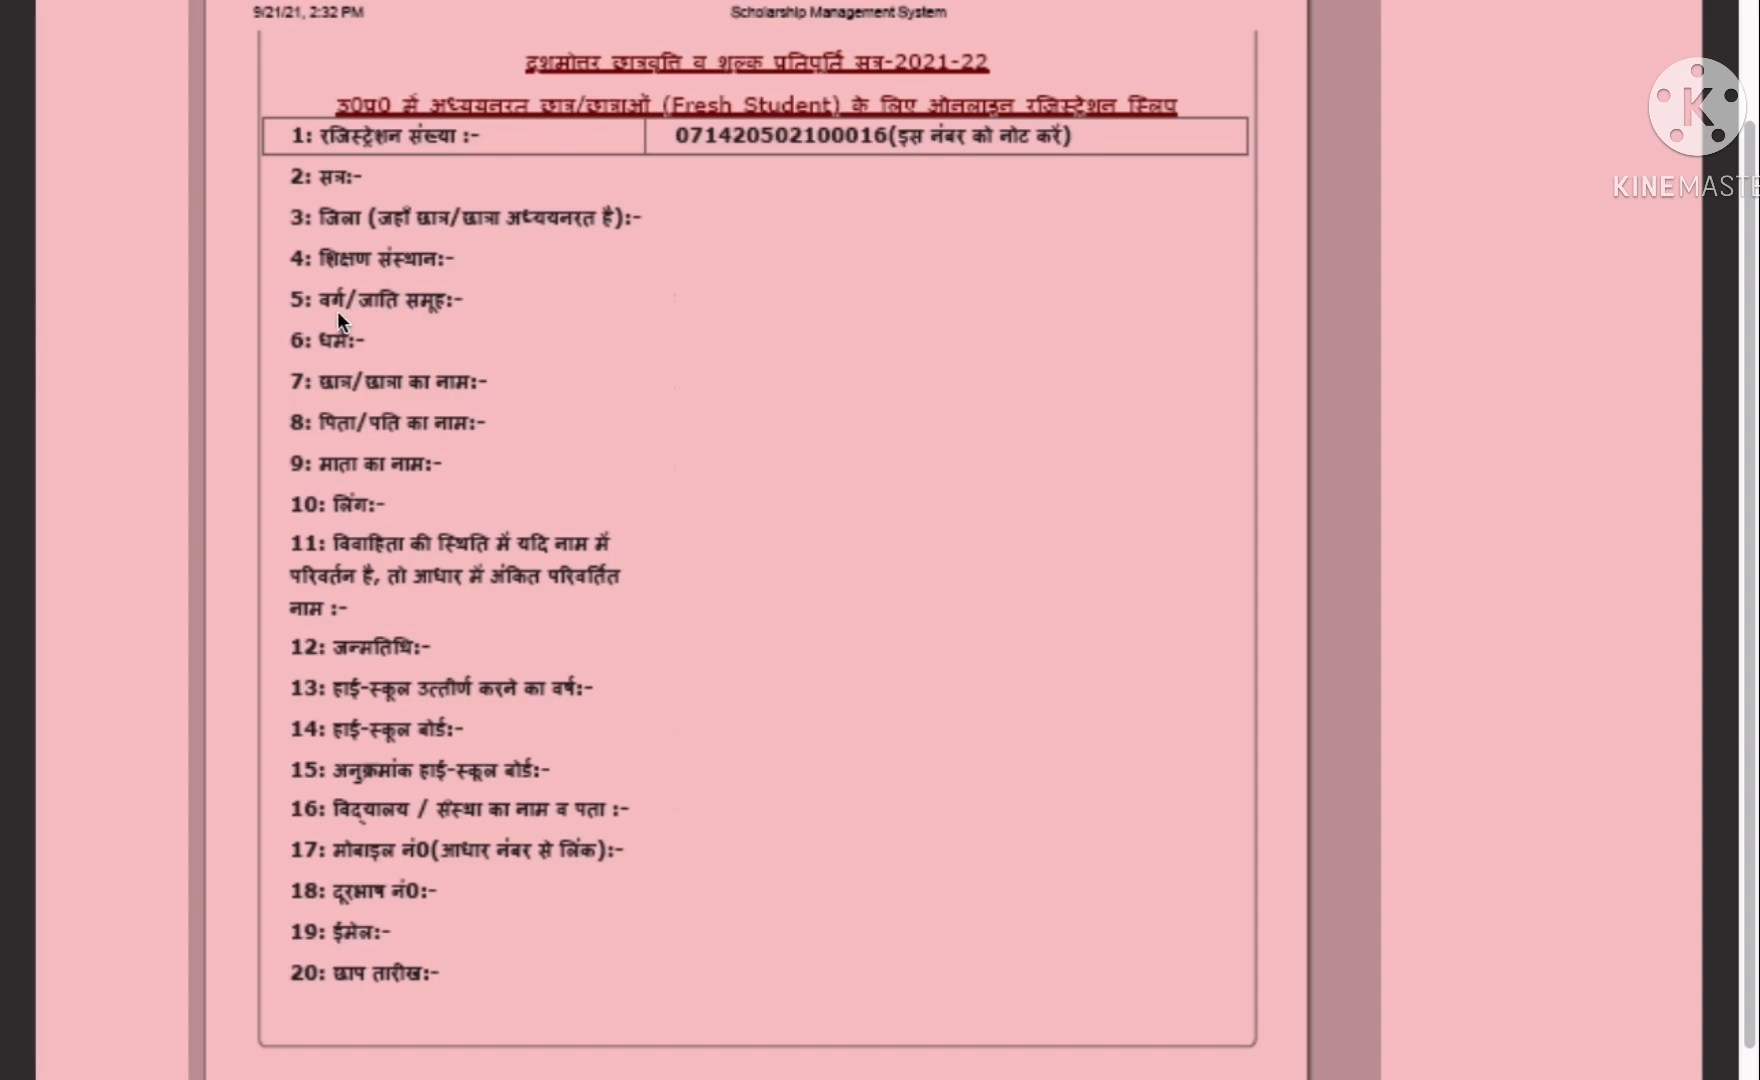
pyautogui.scroll(-1, 793, 528)
pyautogui.scroll(2, 791, 529)
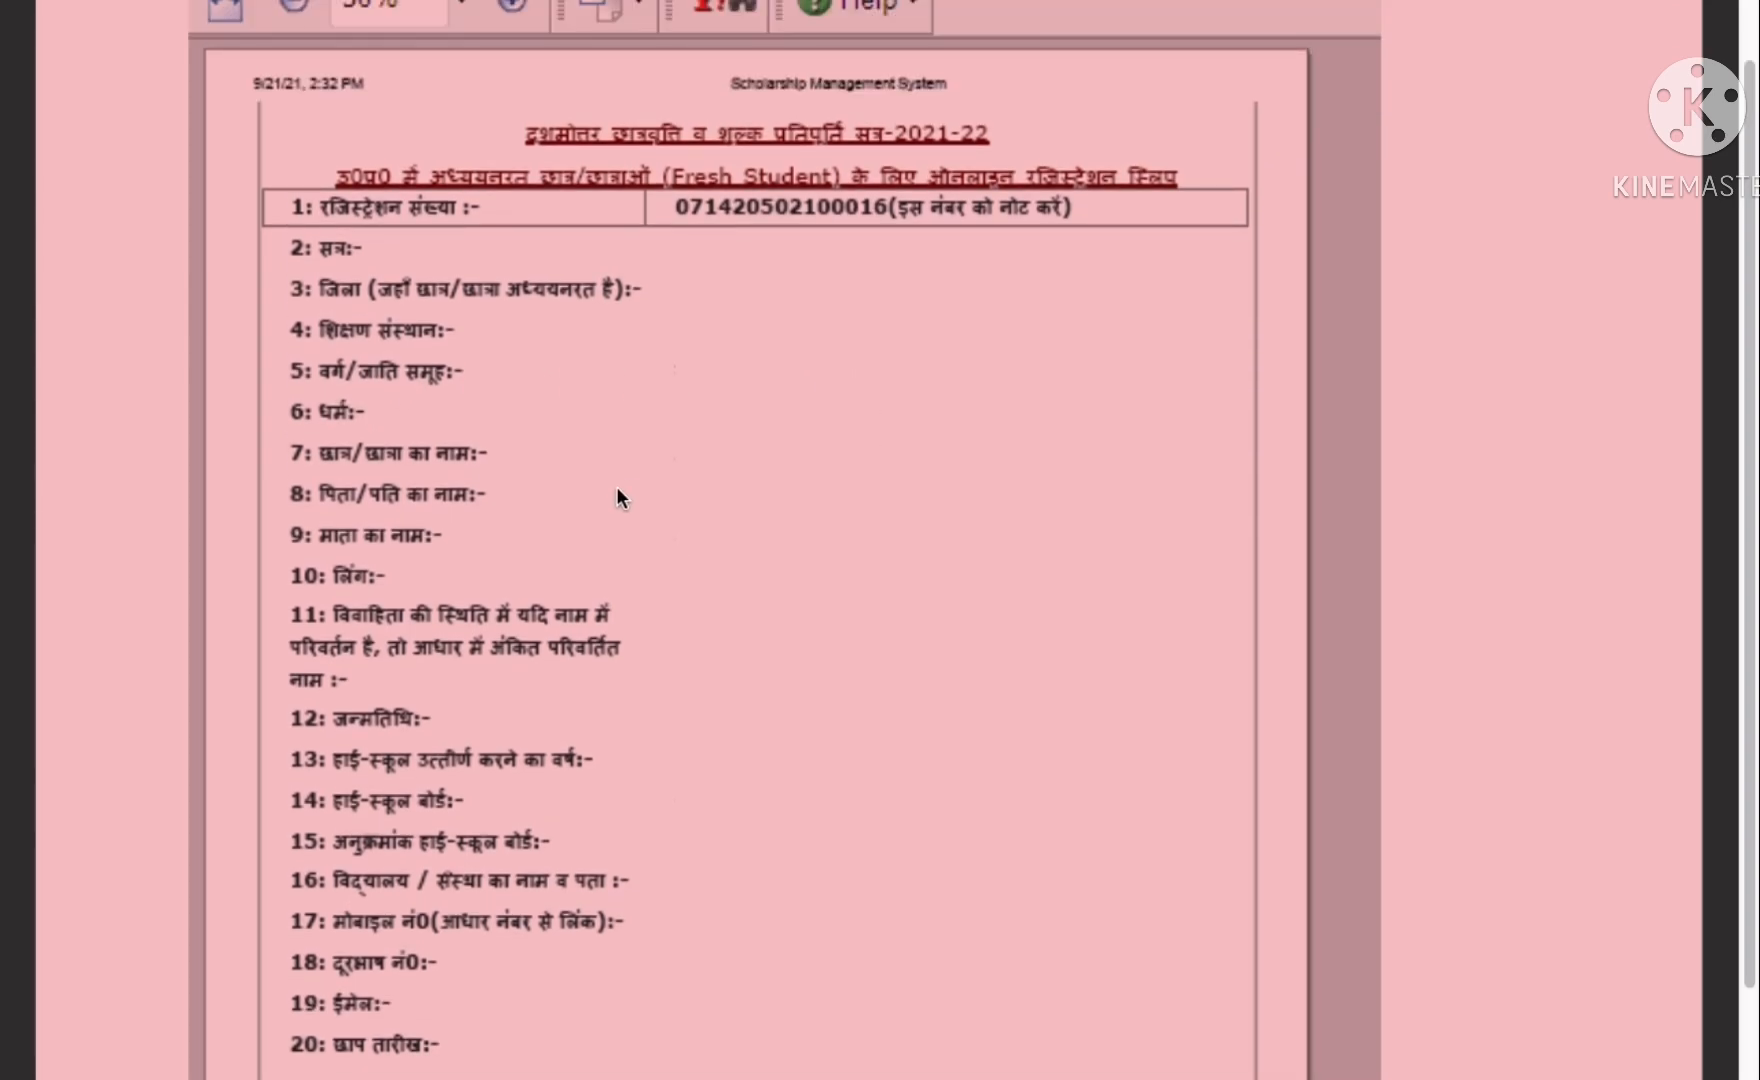
pyautogui.scroll(-15, 630, 485)
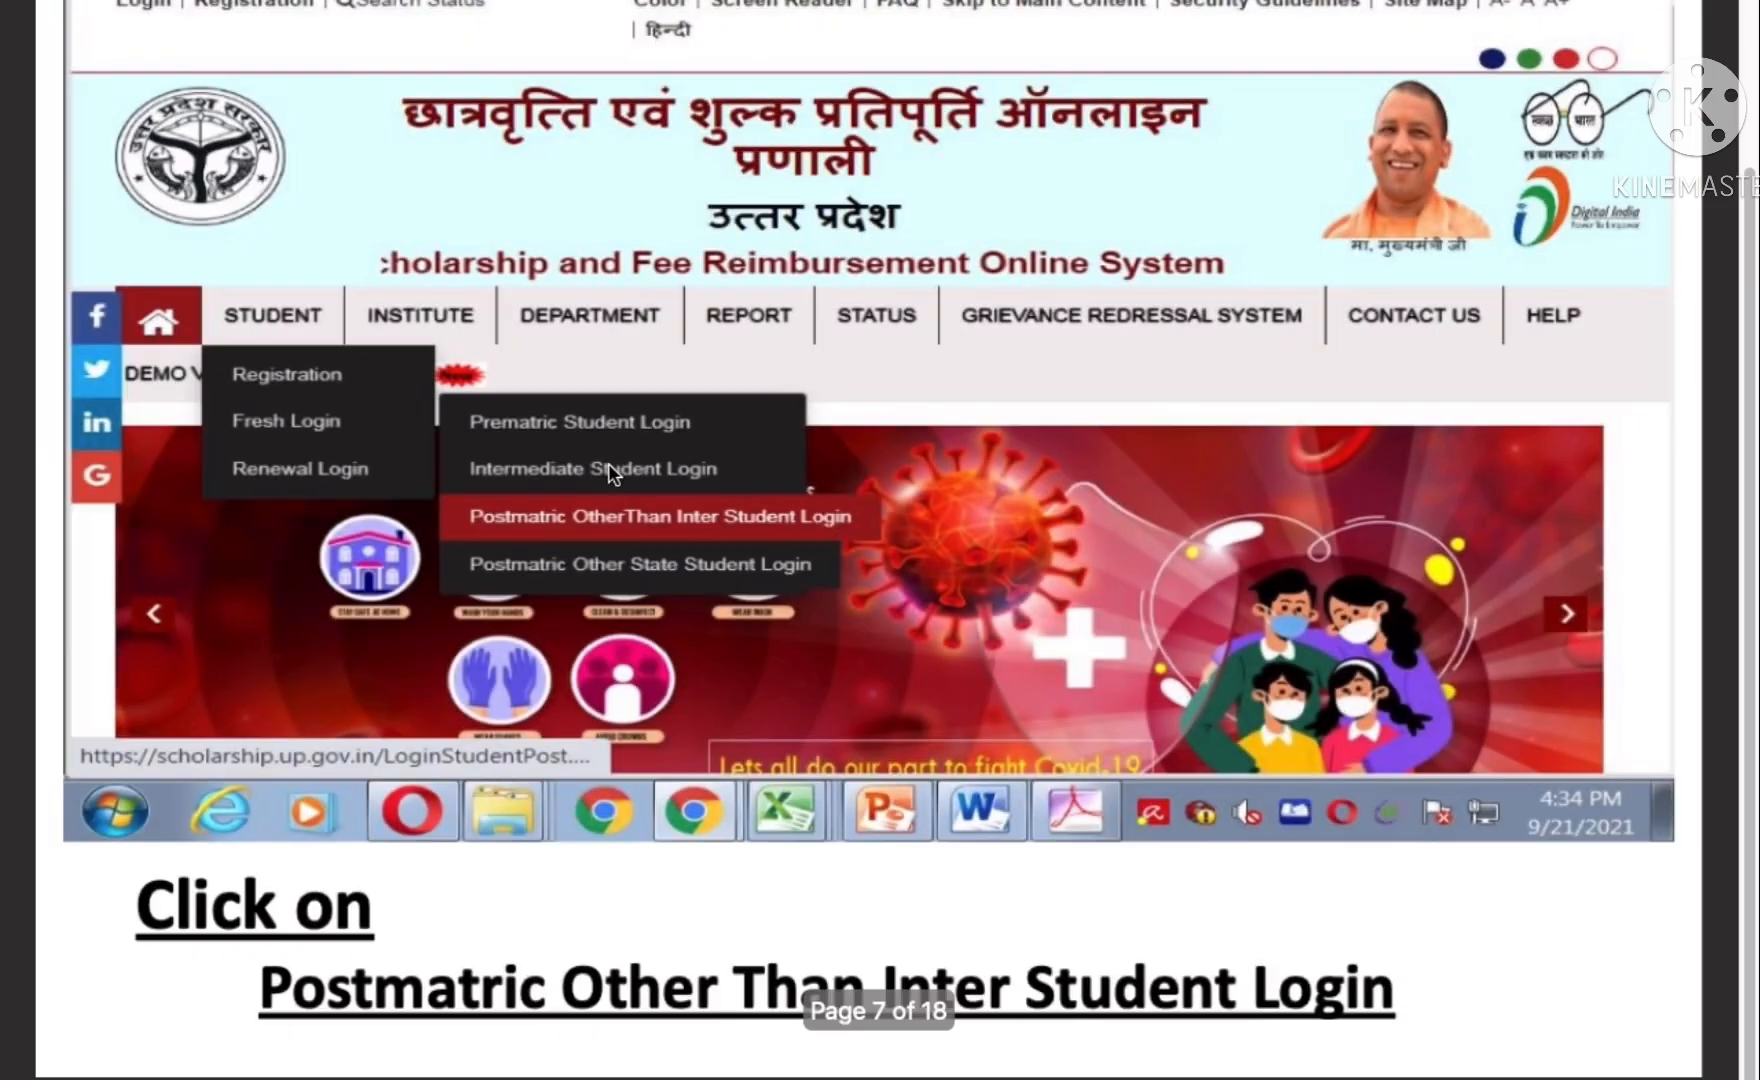
pyautogui.scroll(1, 610, 480)
pyautogui.scroll(1, 607, 477)
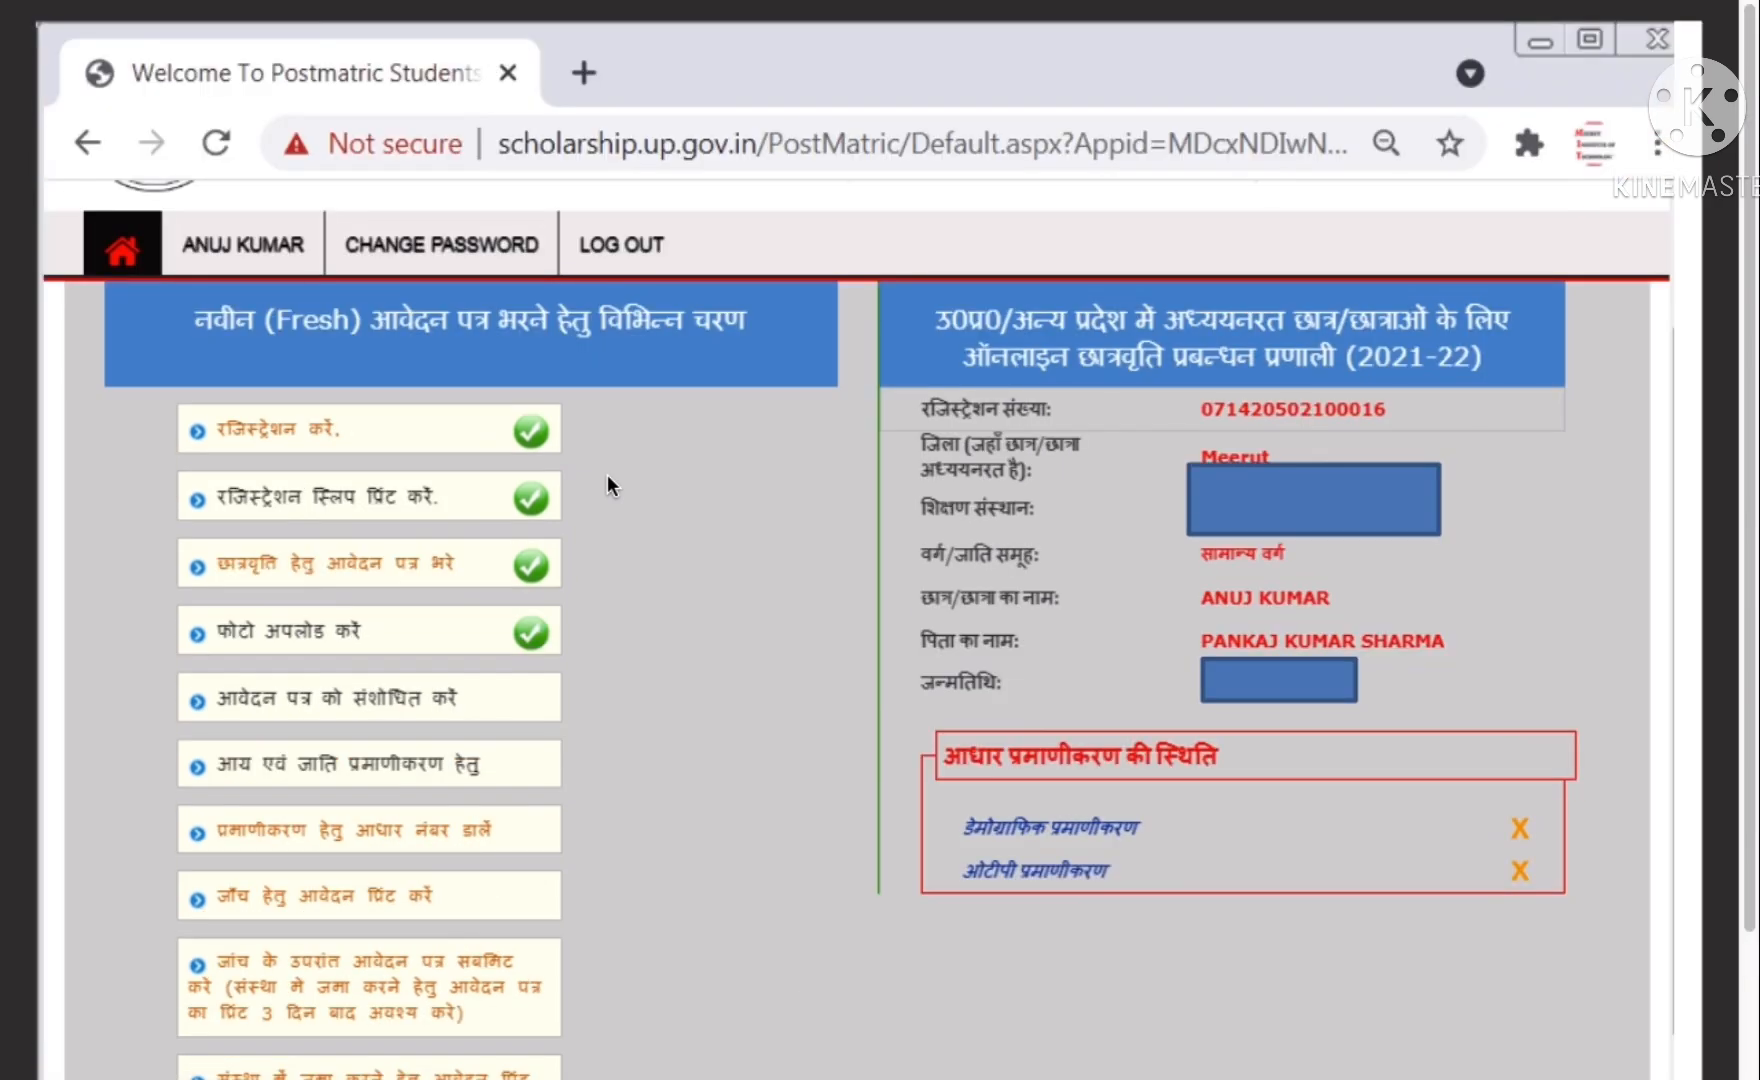
pyautogui.scroll(-1, 607, 477)
pyautogui.scroll(1, 607, 477)
pyautogui.scroll(12, 606, 474)
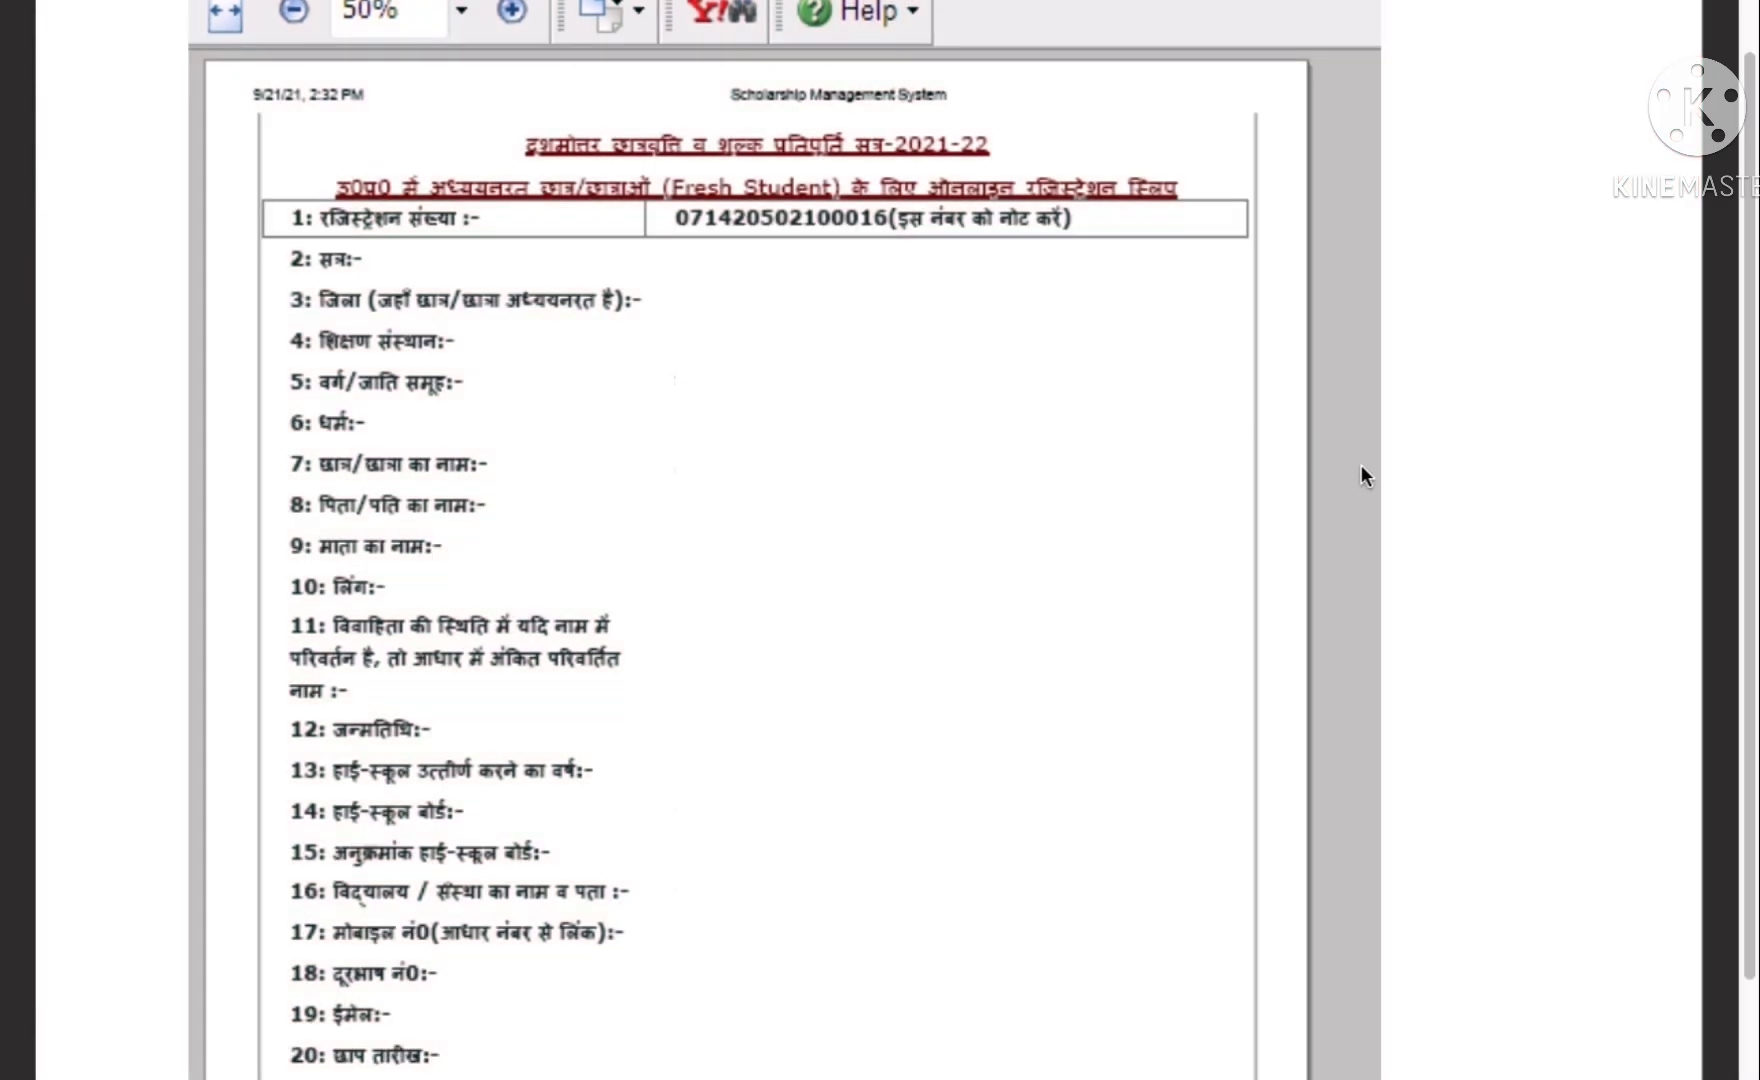
pyautogui.scroll(-1, 1363, 466)
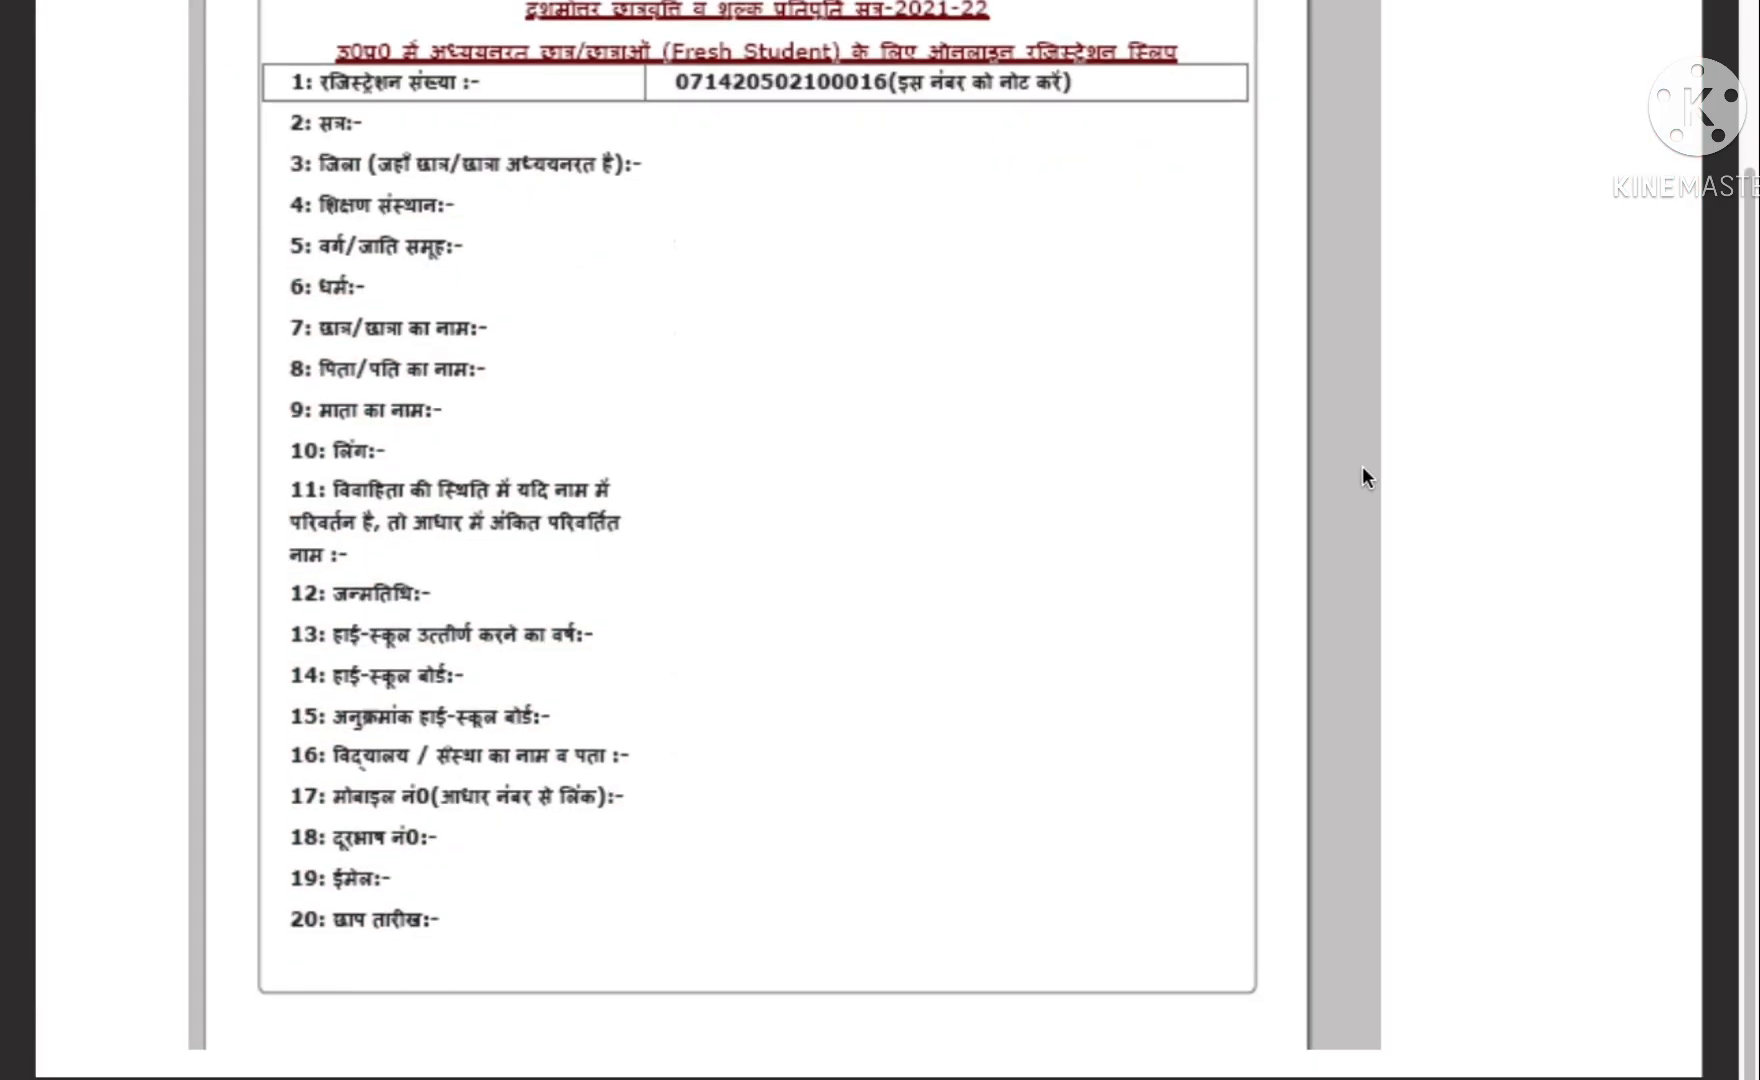
# - Switch Preview's Demo.pdf to Continuous Scroll and review the registration slip pages
pyautogui.moveTo(4, 4)
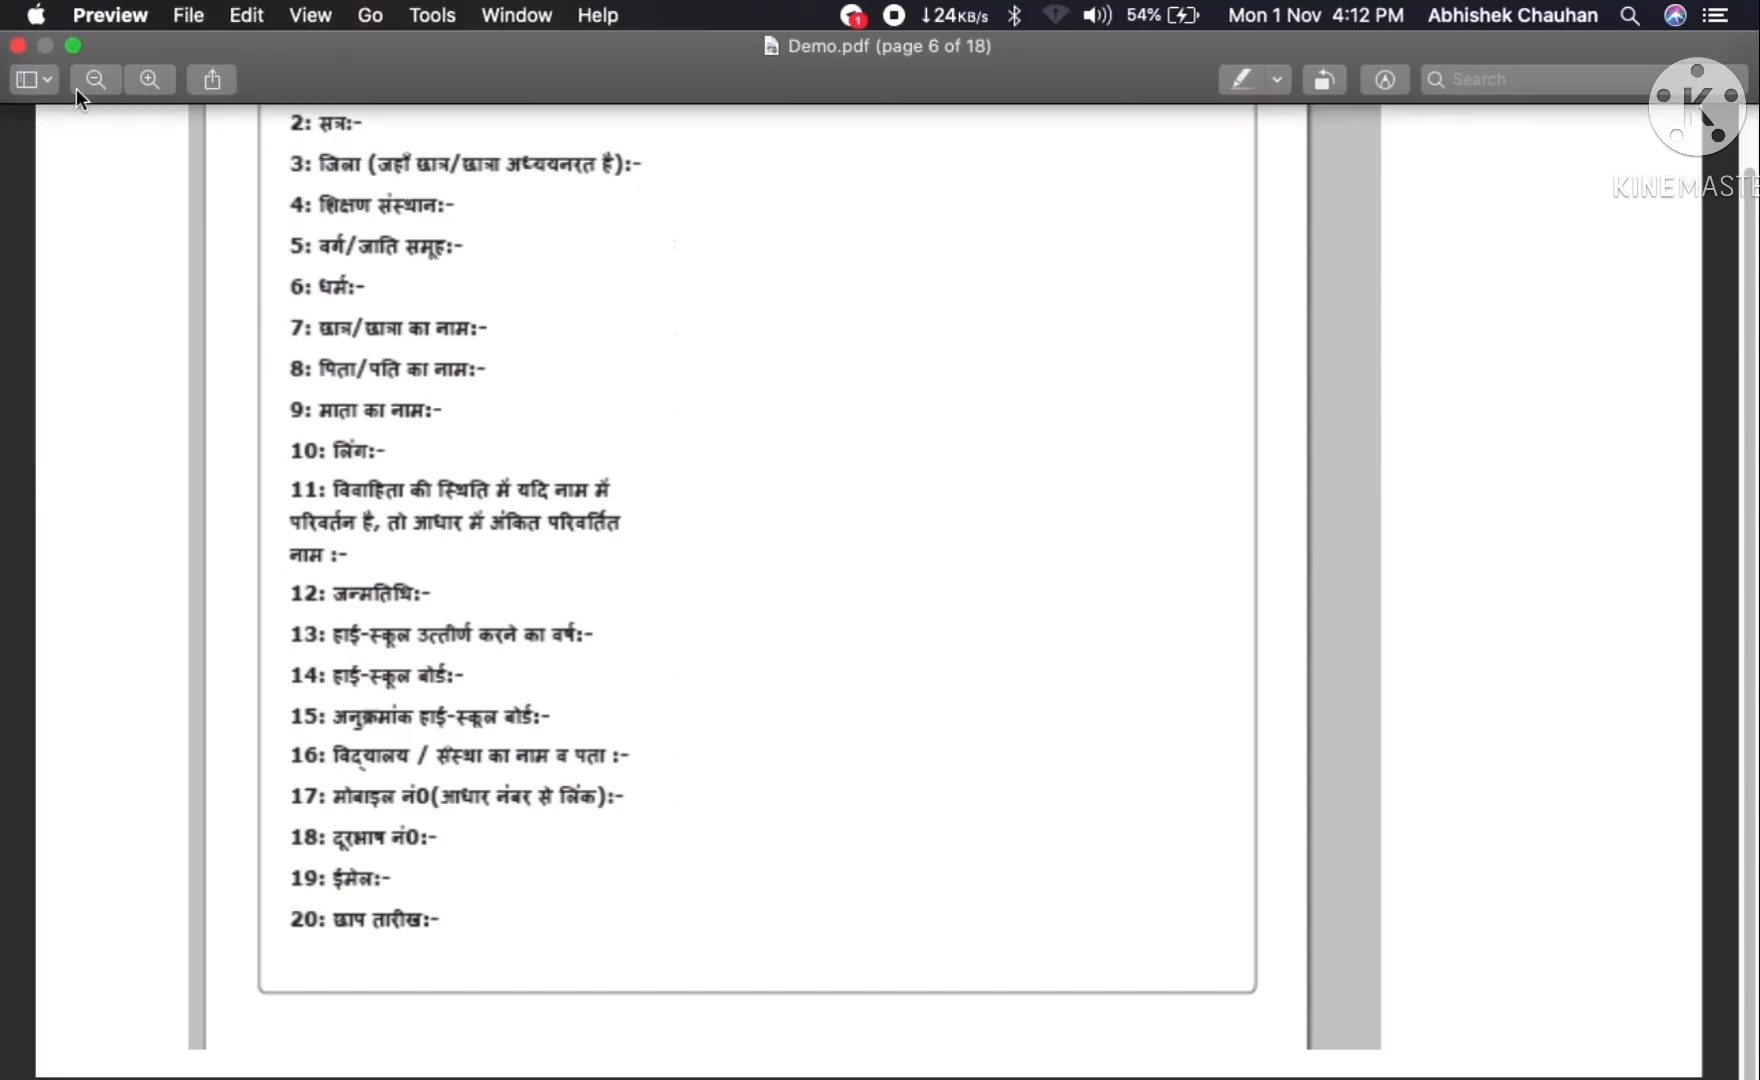
pyautogui.click(52, 78)
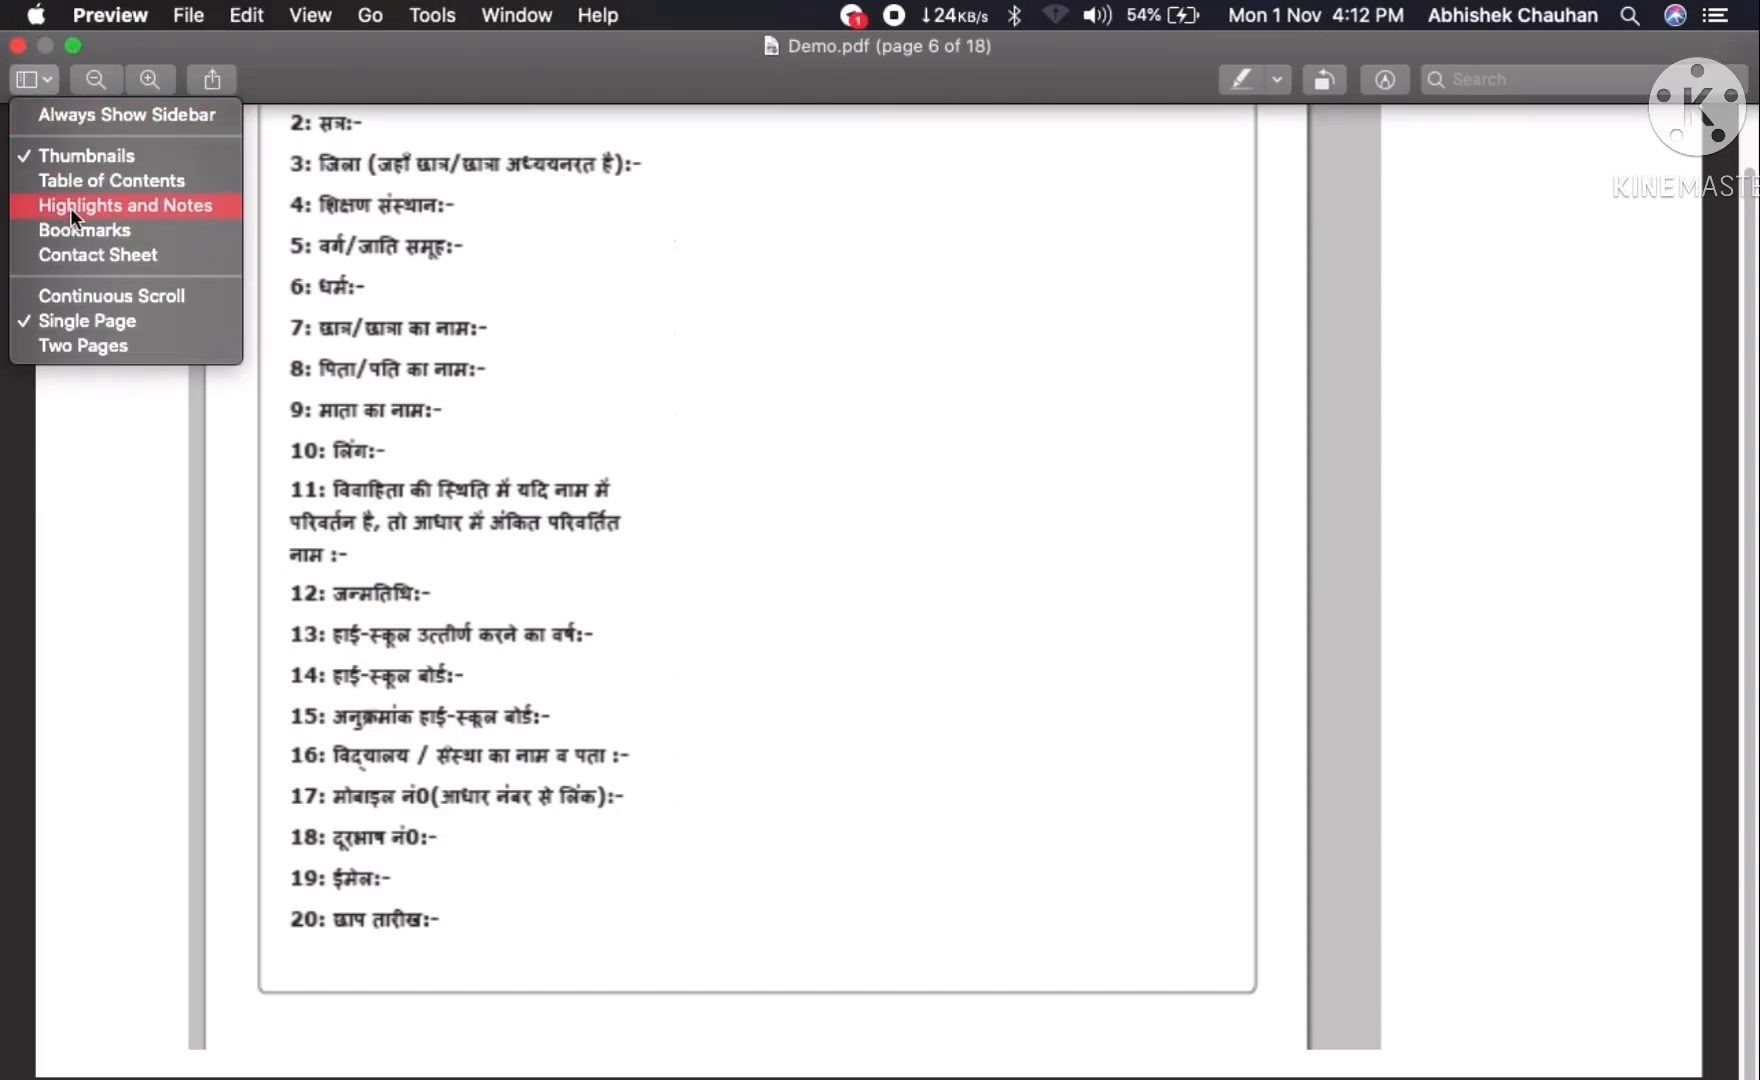
pyautogui.click(71, 290)
pyautogui.scroll(-10, 711, 580)
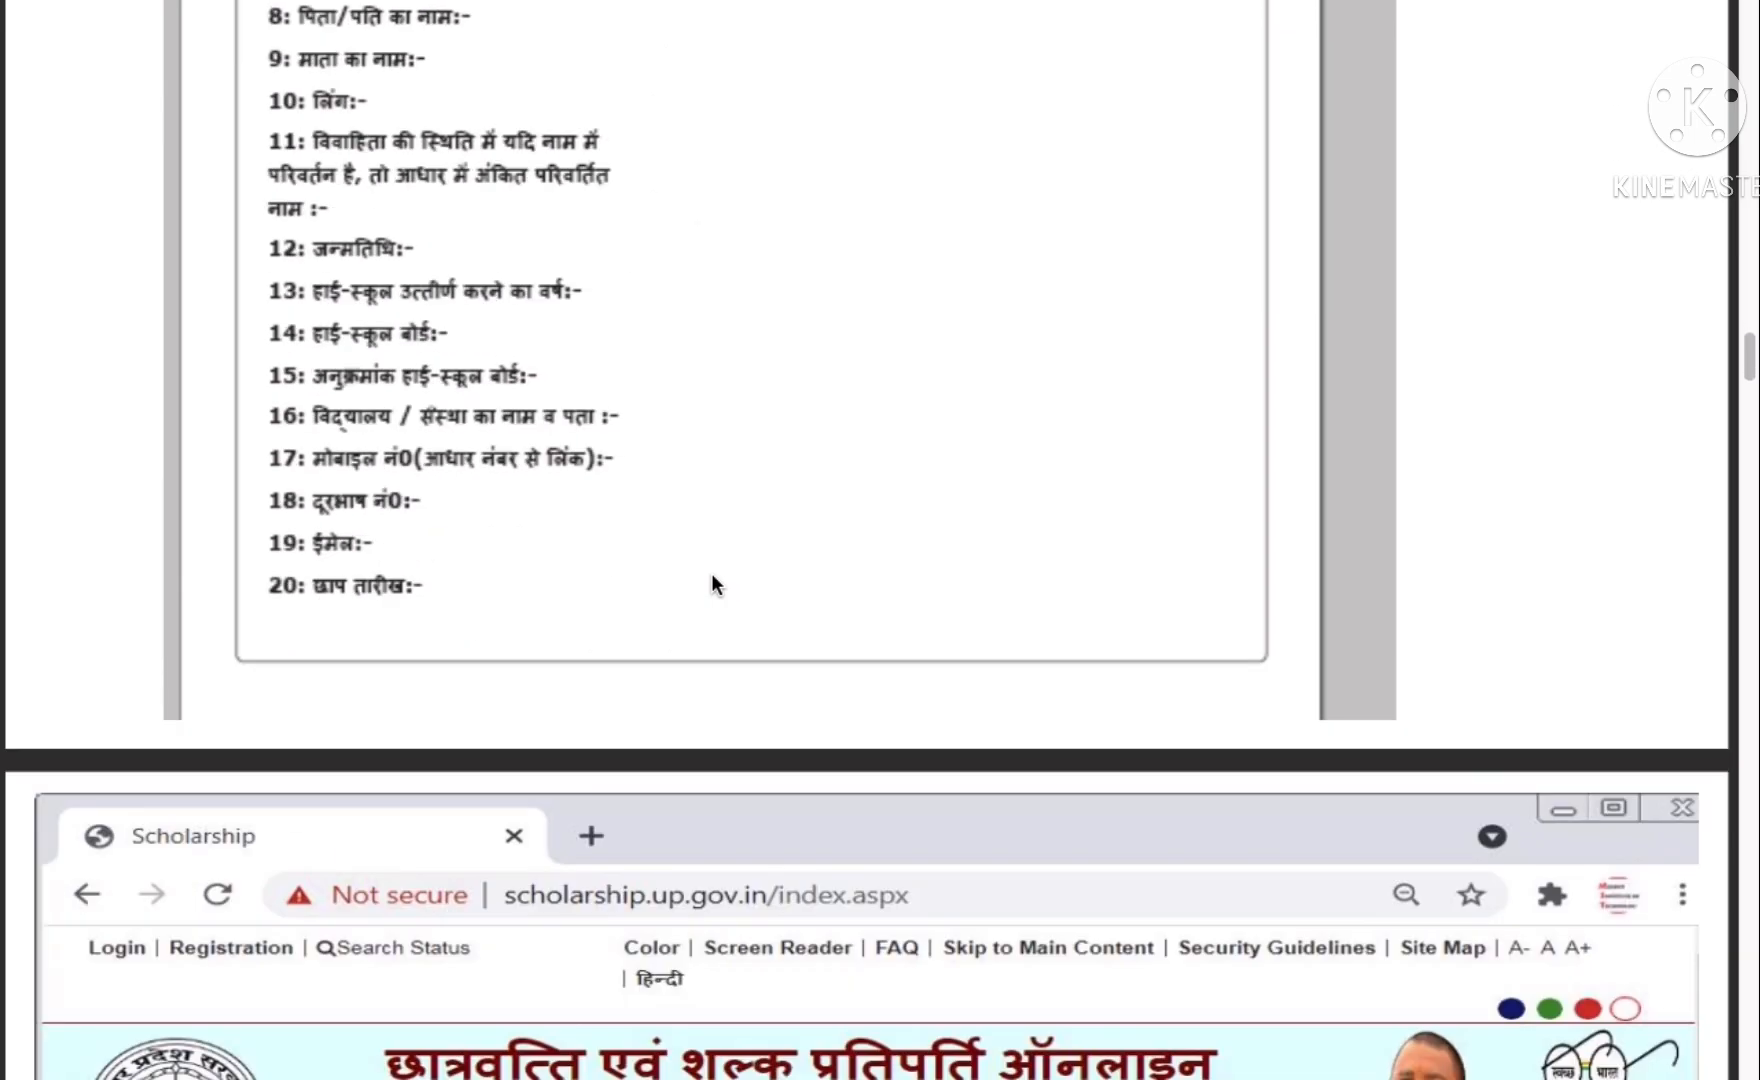
pyautogui.scroll(-4, 711, 573)
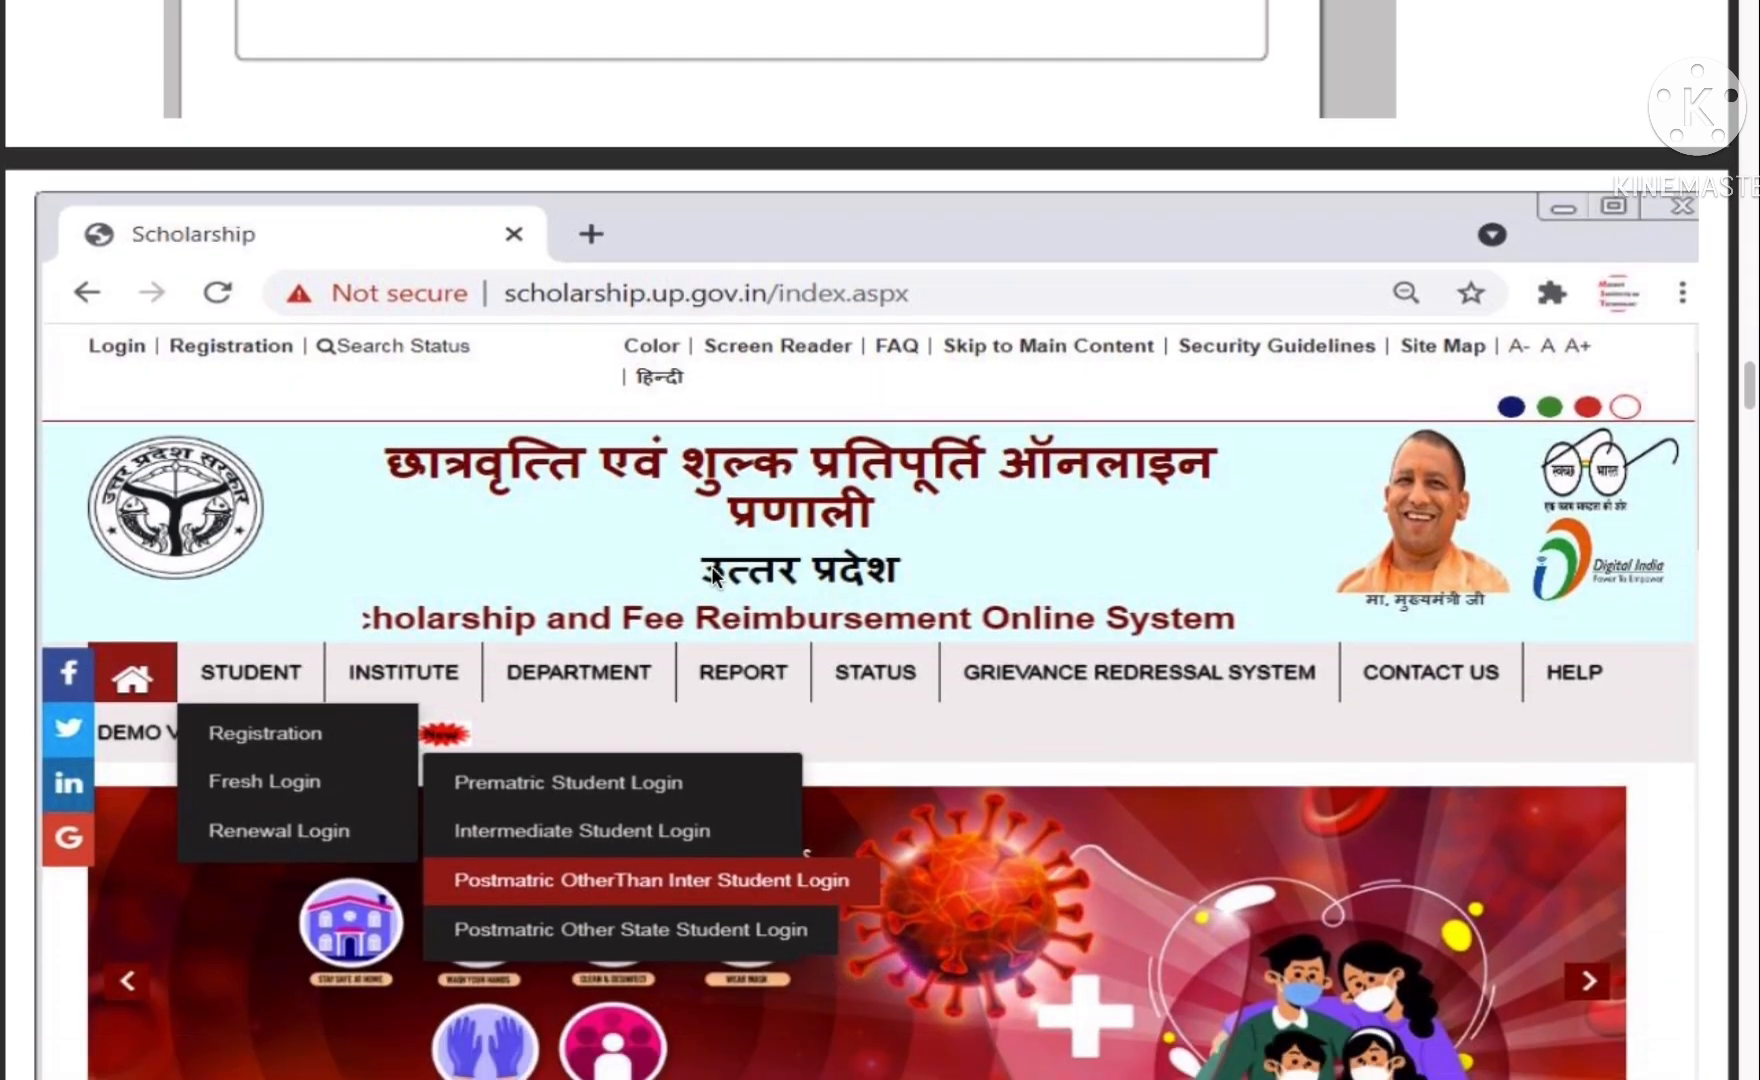
pyautogui.scroll(-2, 711, 566)
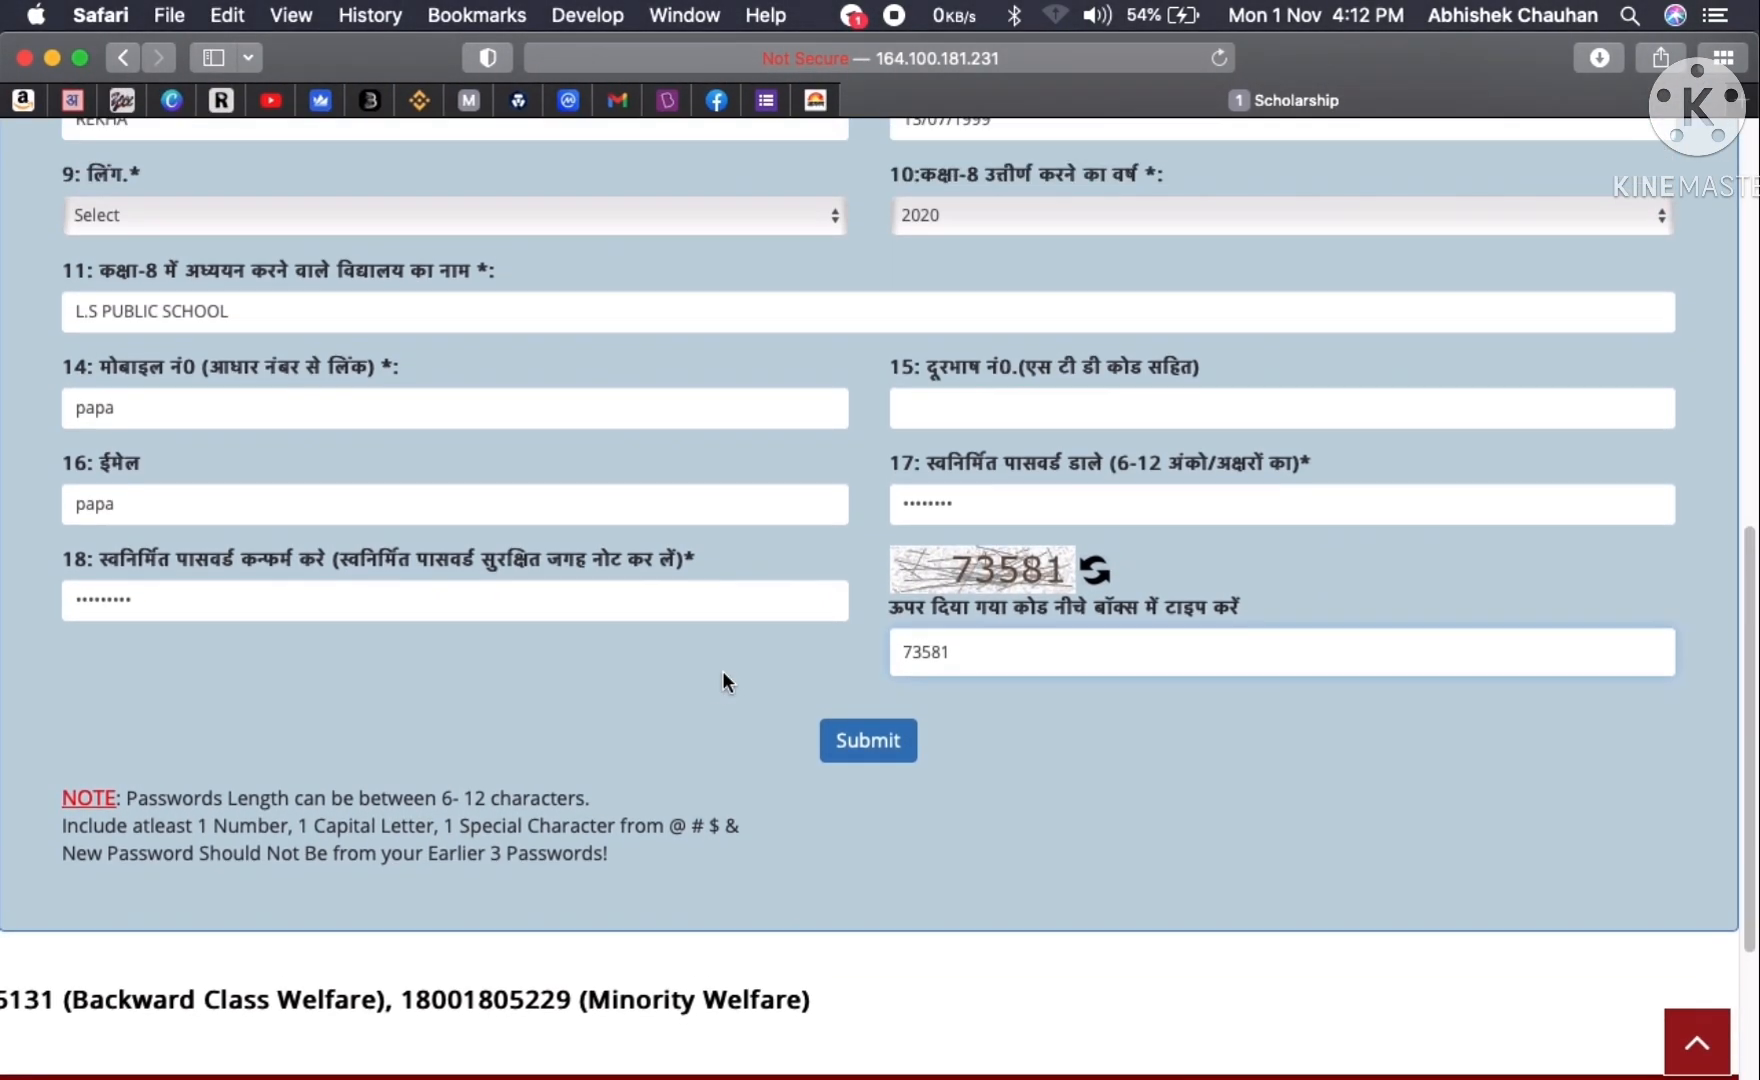
pyautogui.scroll(10, 722, 670)
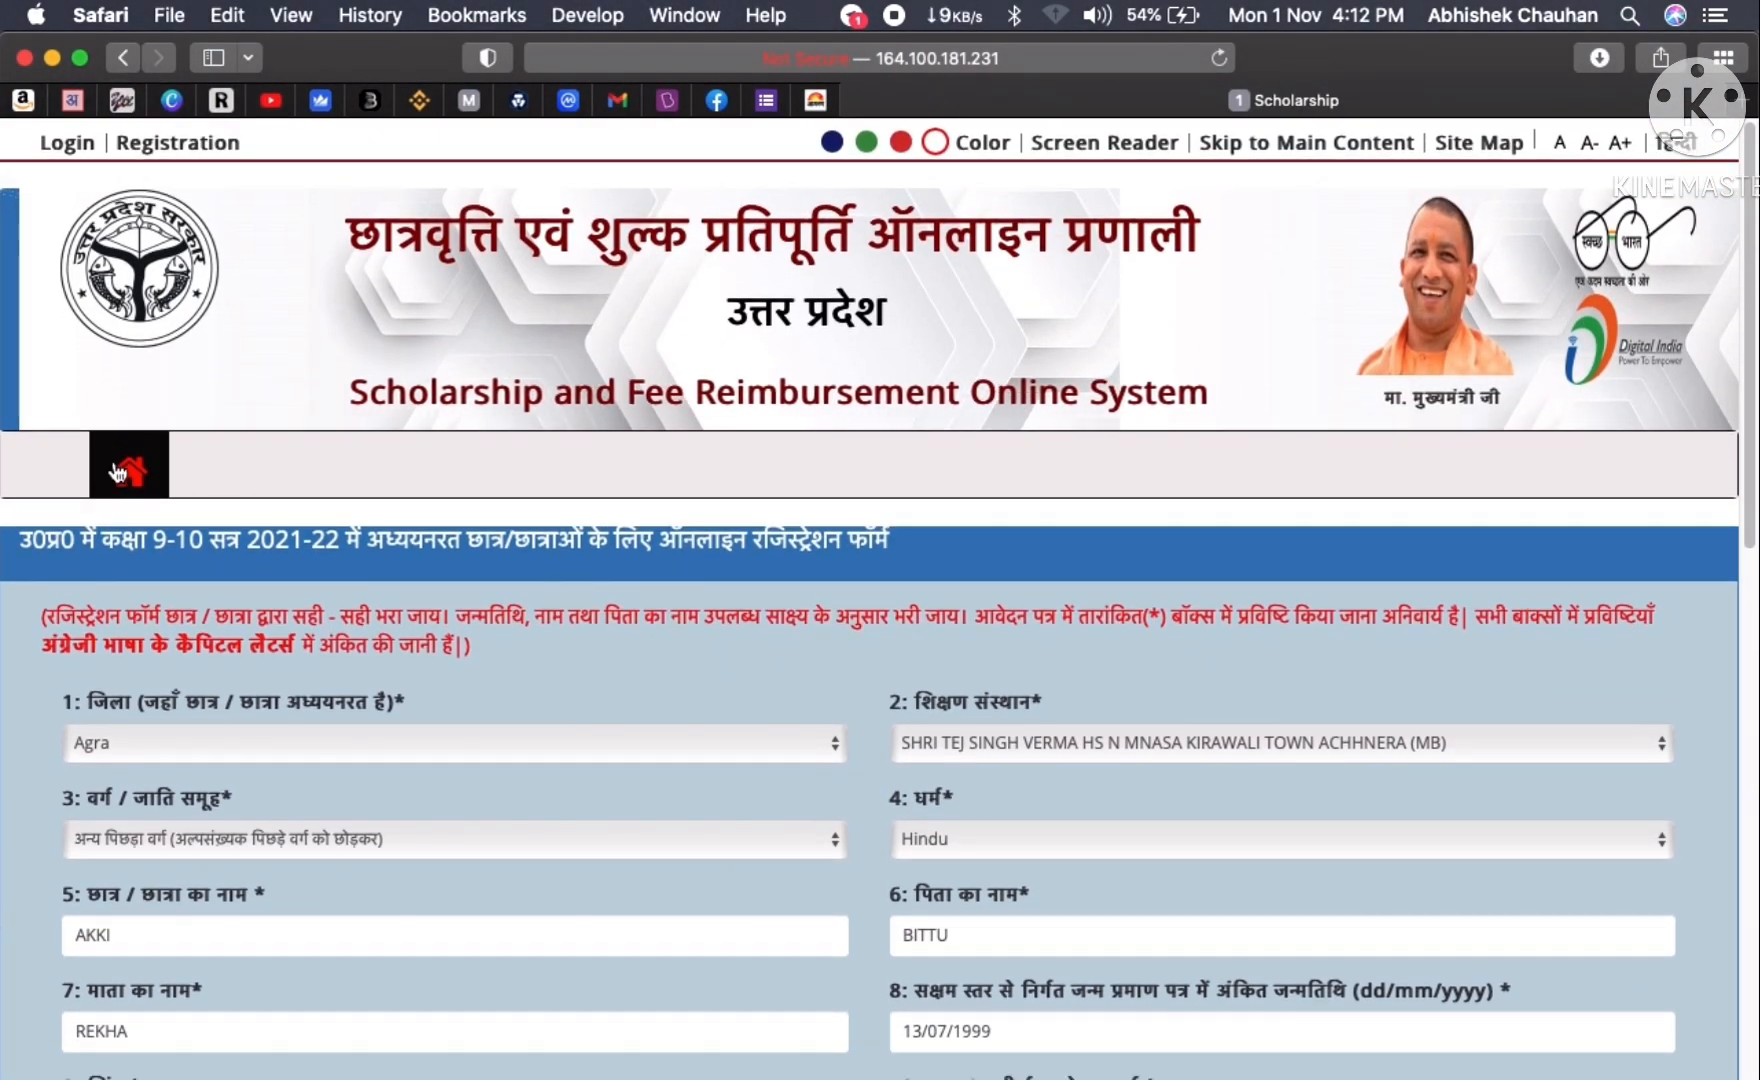
# - Return to the portal home page, decline saving the password, and open STUDENT > Fresh Login Server-3 > Intermediate Student Login
pyautogui.click(122, 471)
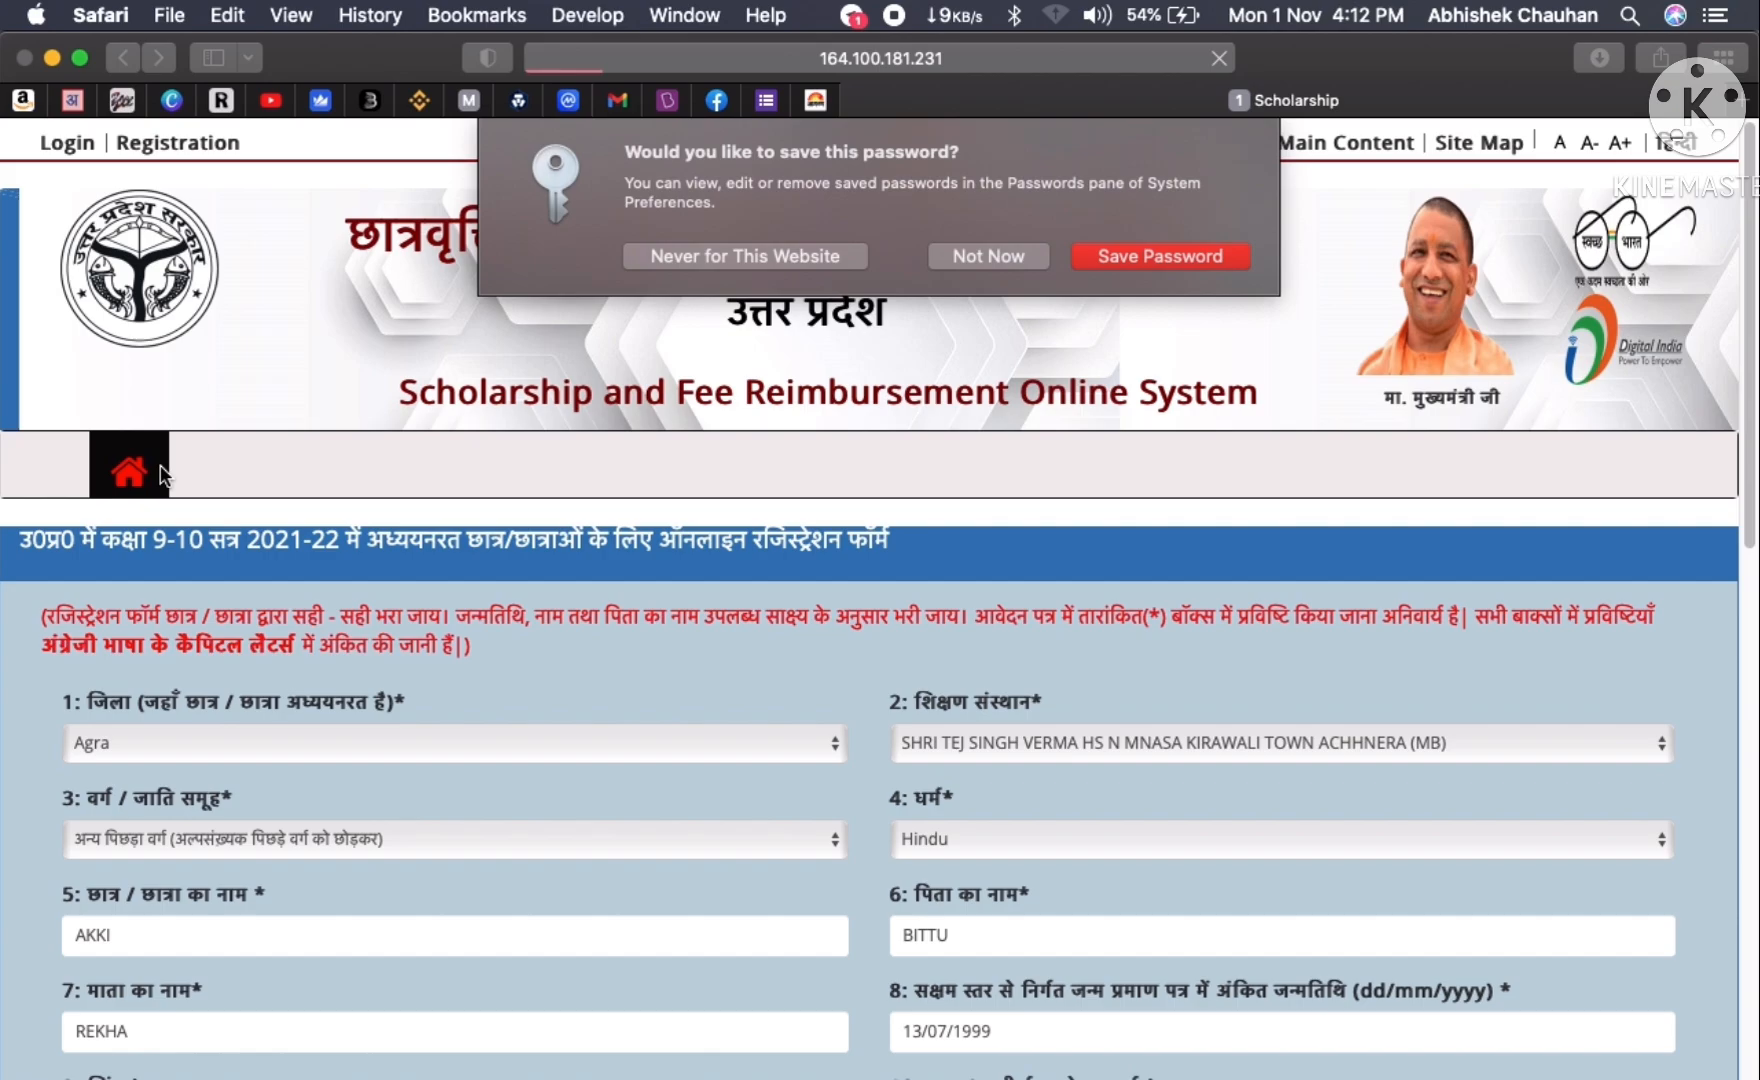
pyautogui.click(975, 265)
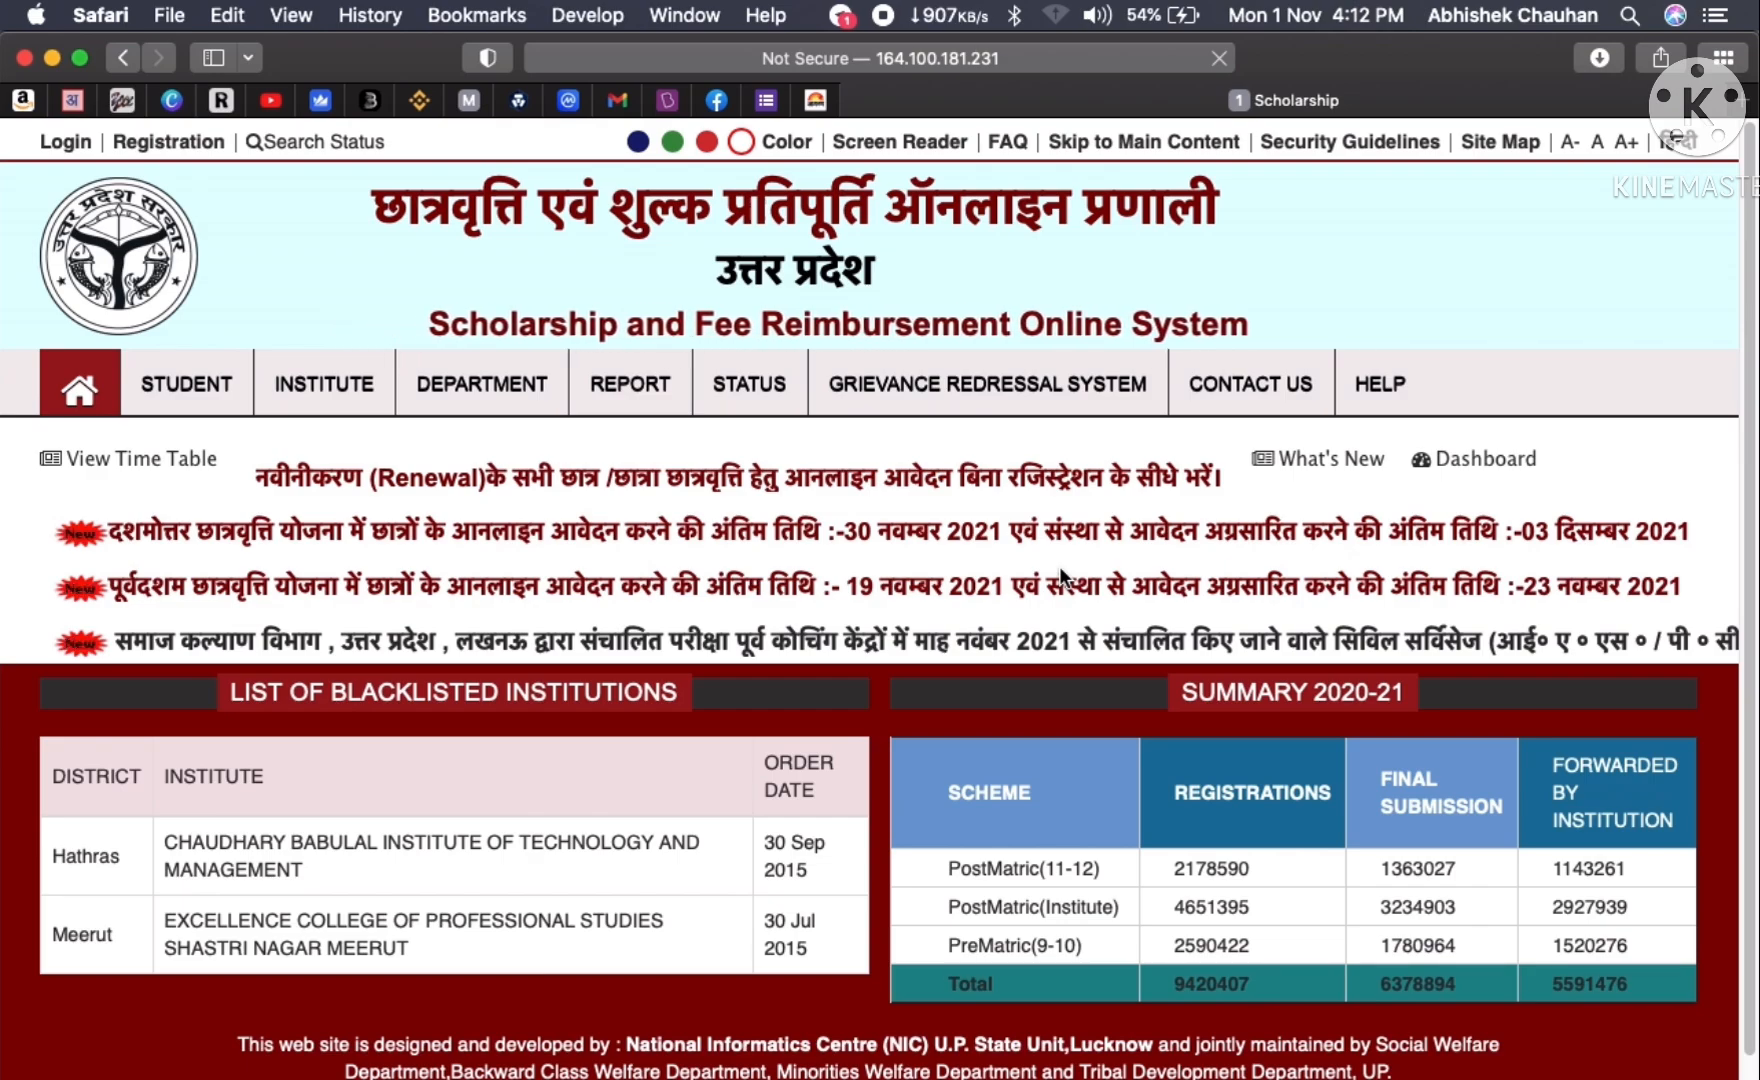
pyautogui.click(152, 390)
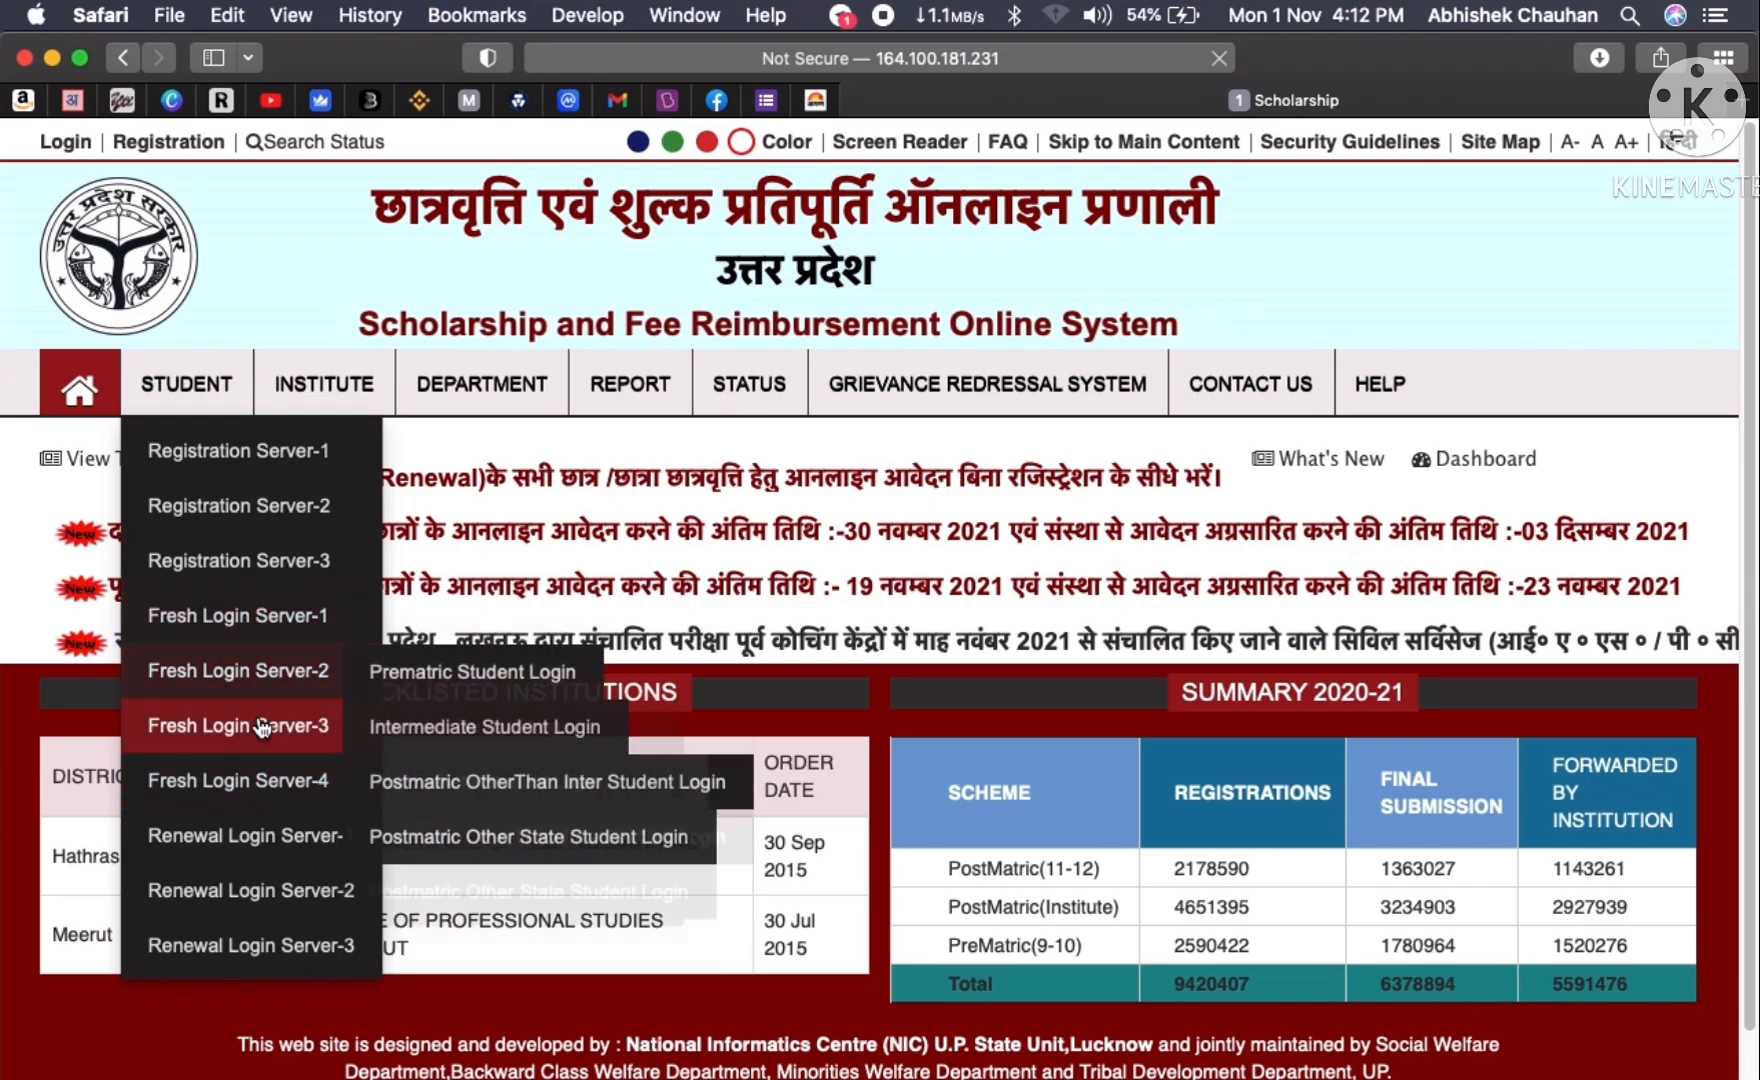
pyautogui.moveTo(262, 727)
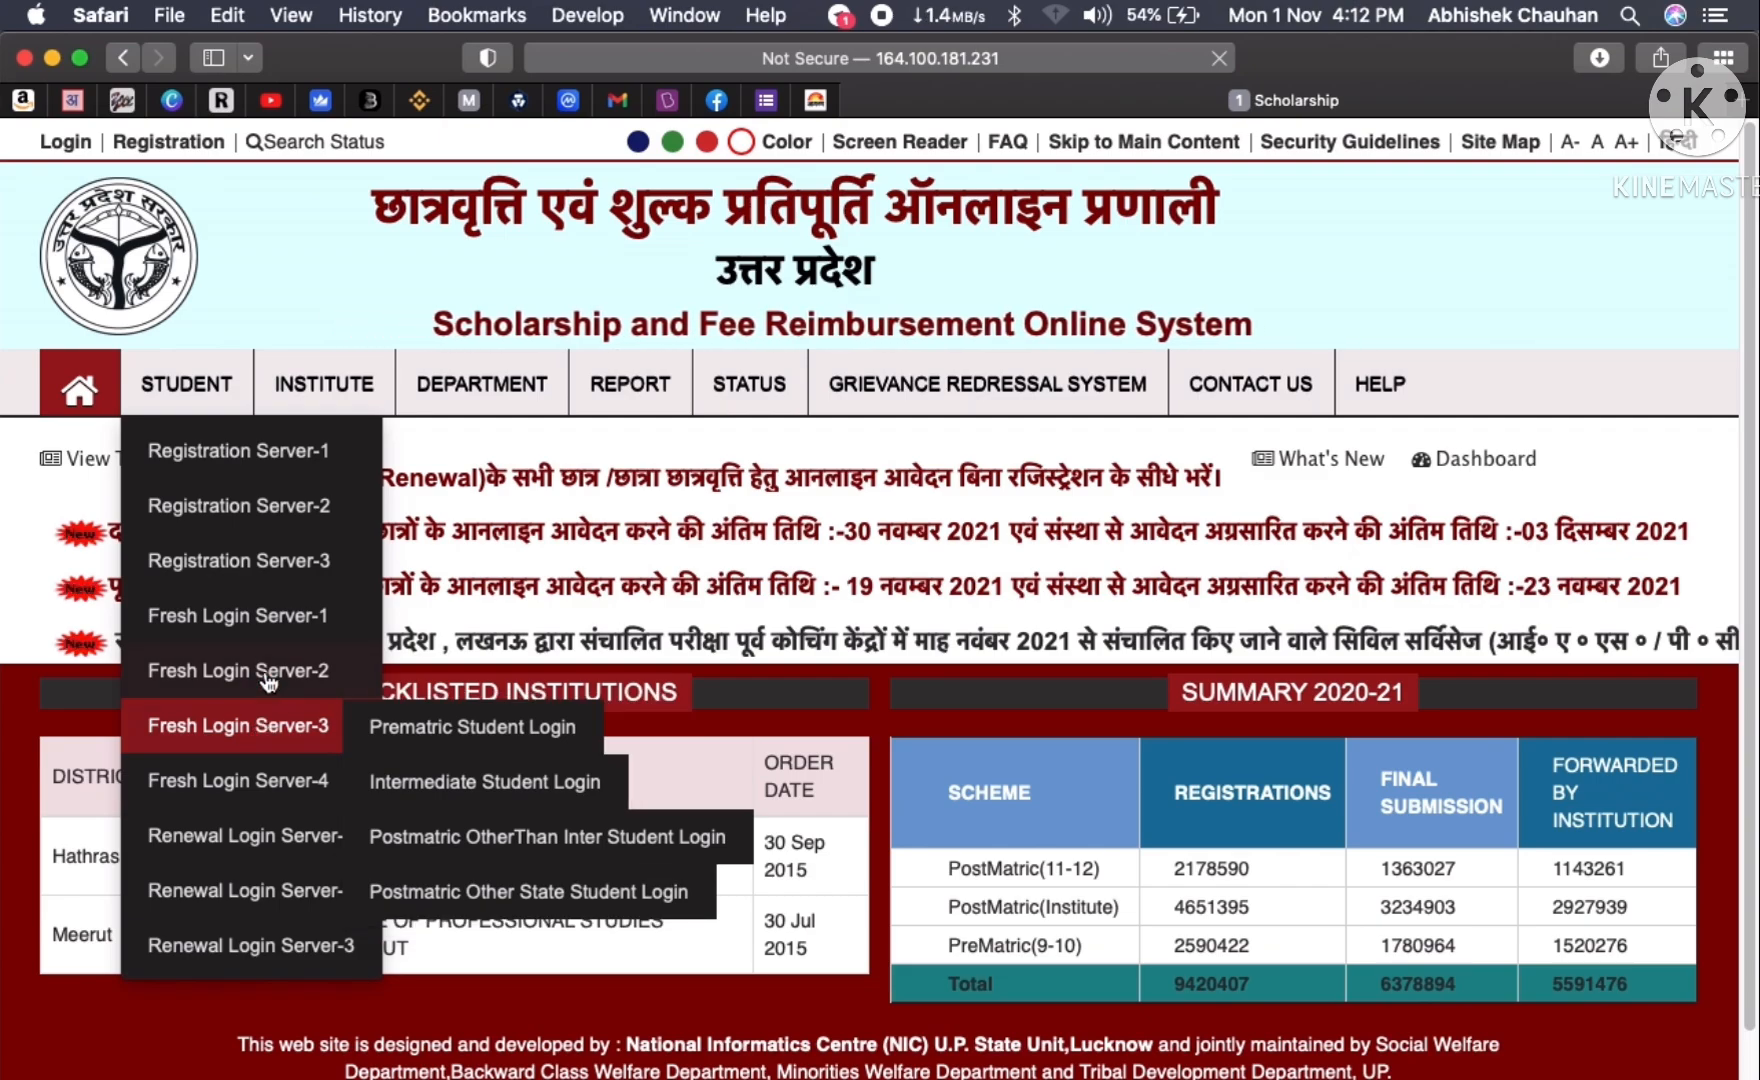
pyautogui.moveTo(264, 630)
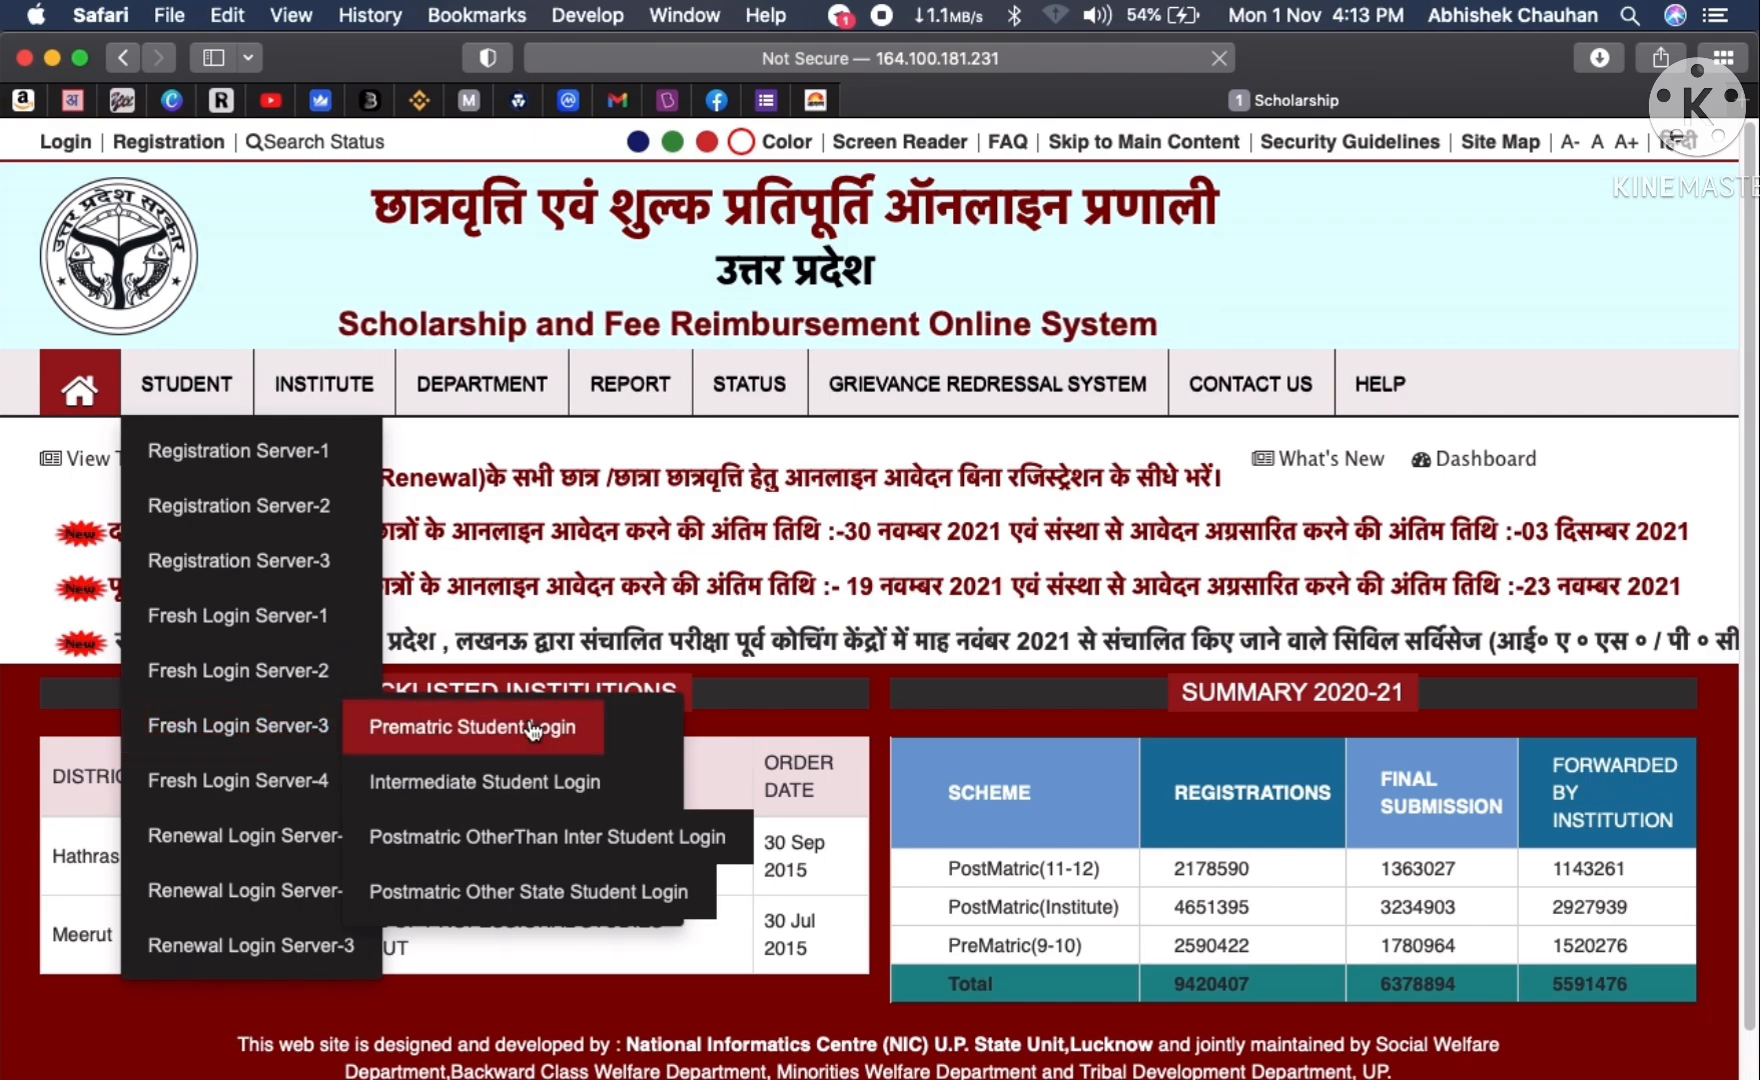
pyautogui.moveTo(186, 390)
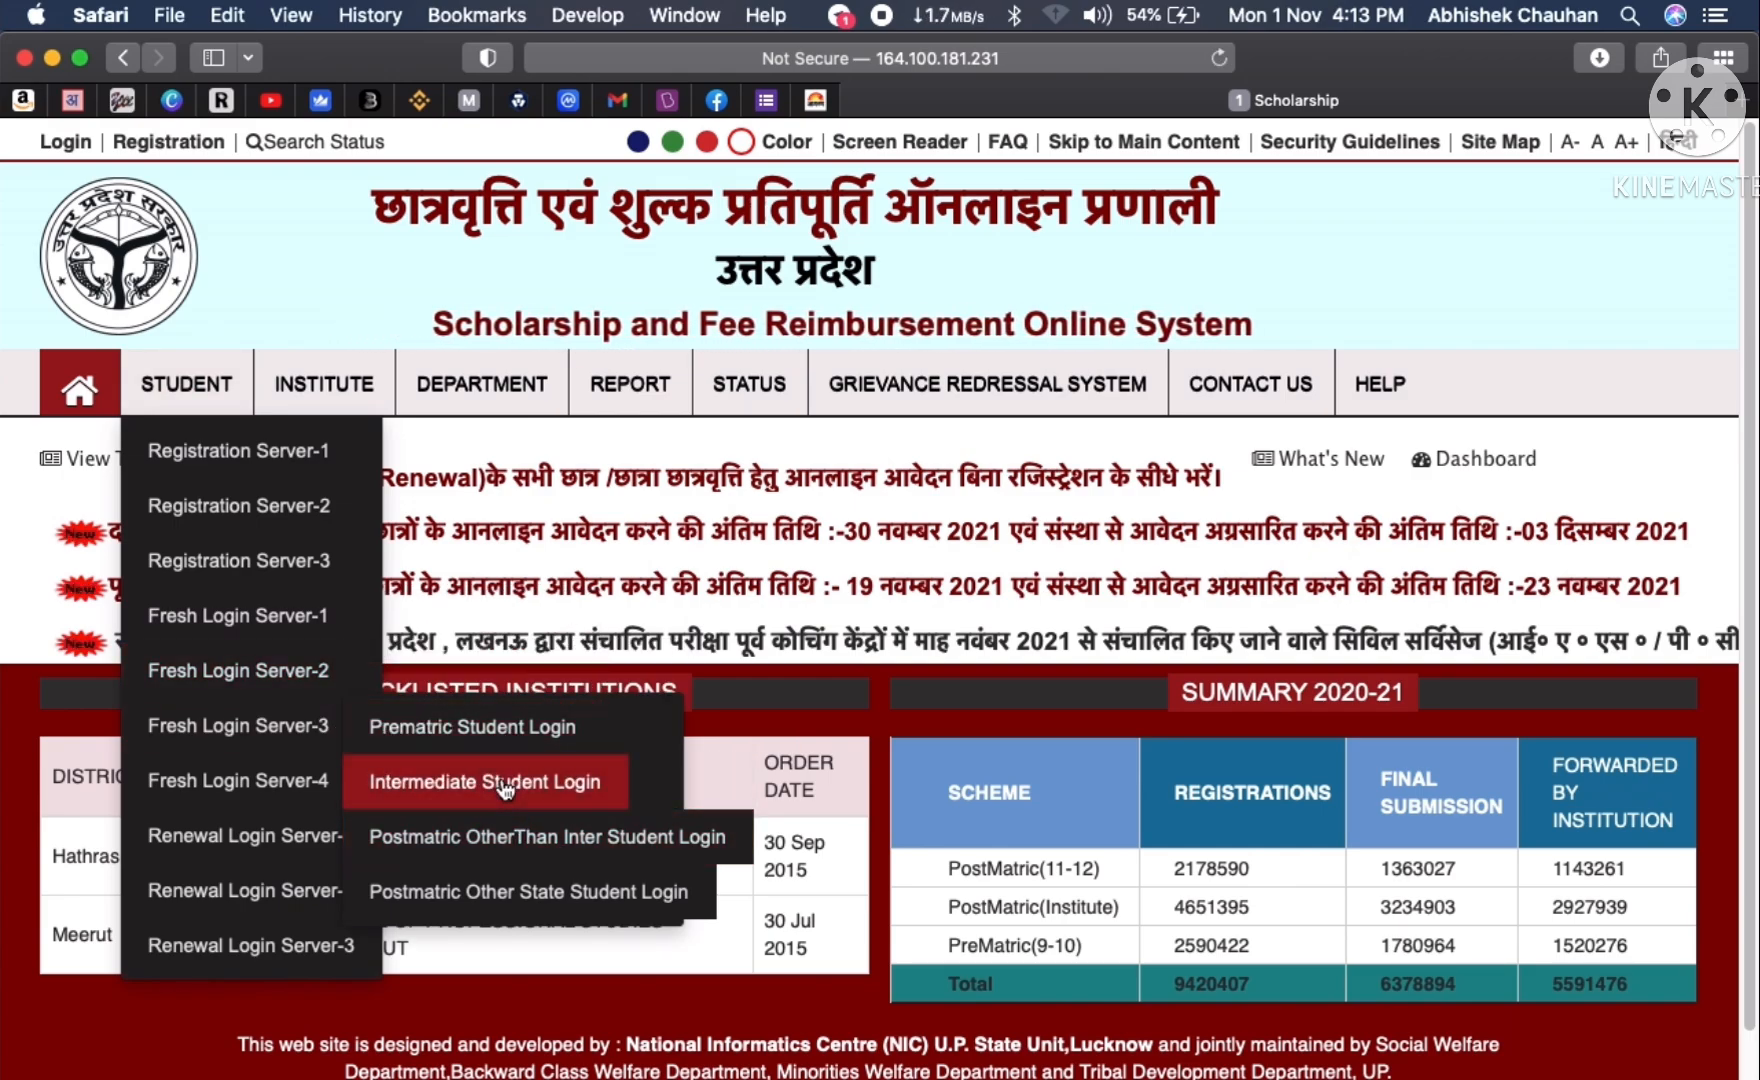
pyautogui.click(500, 779)
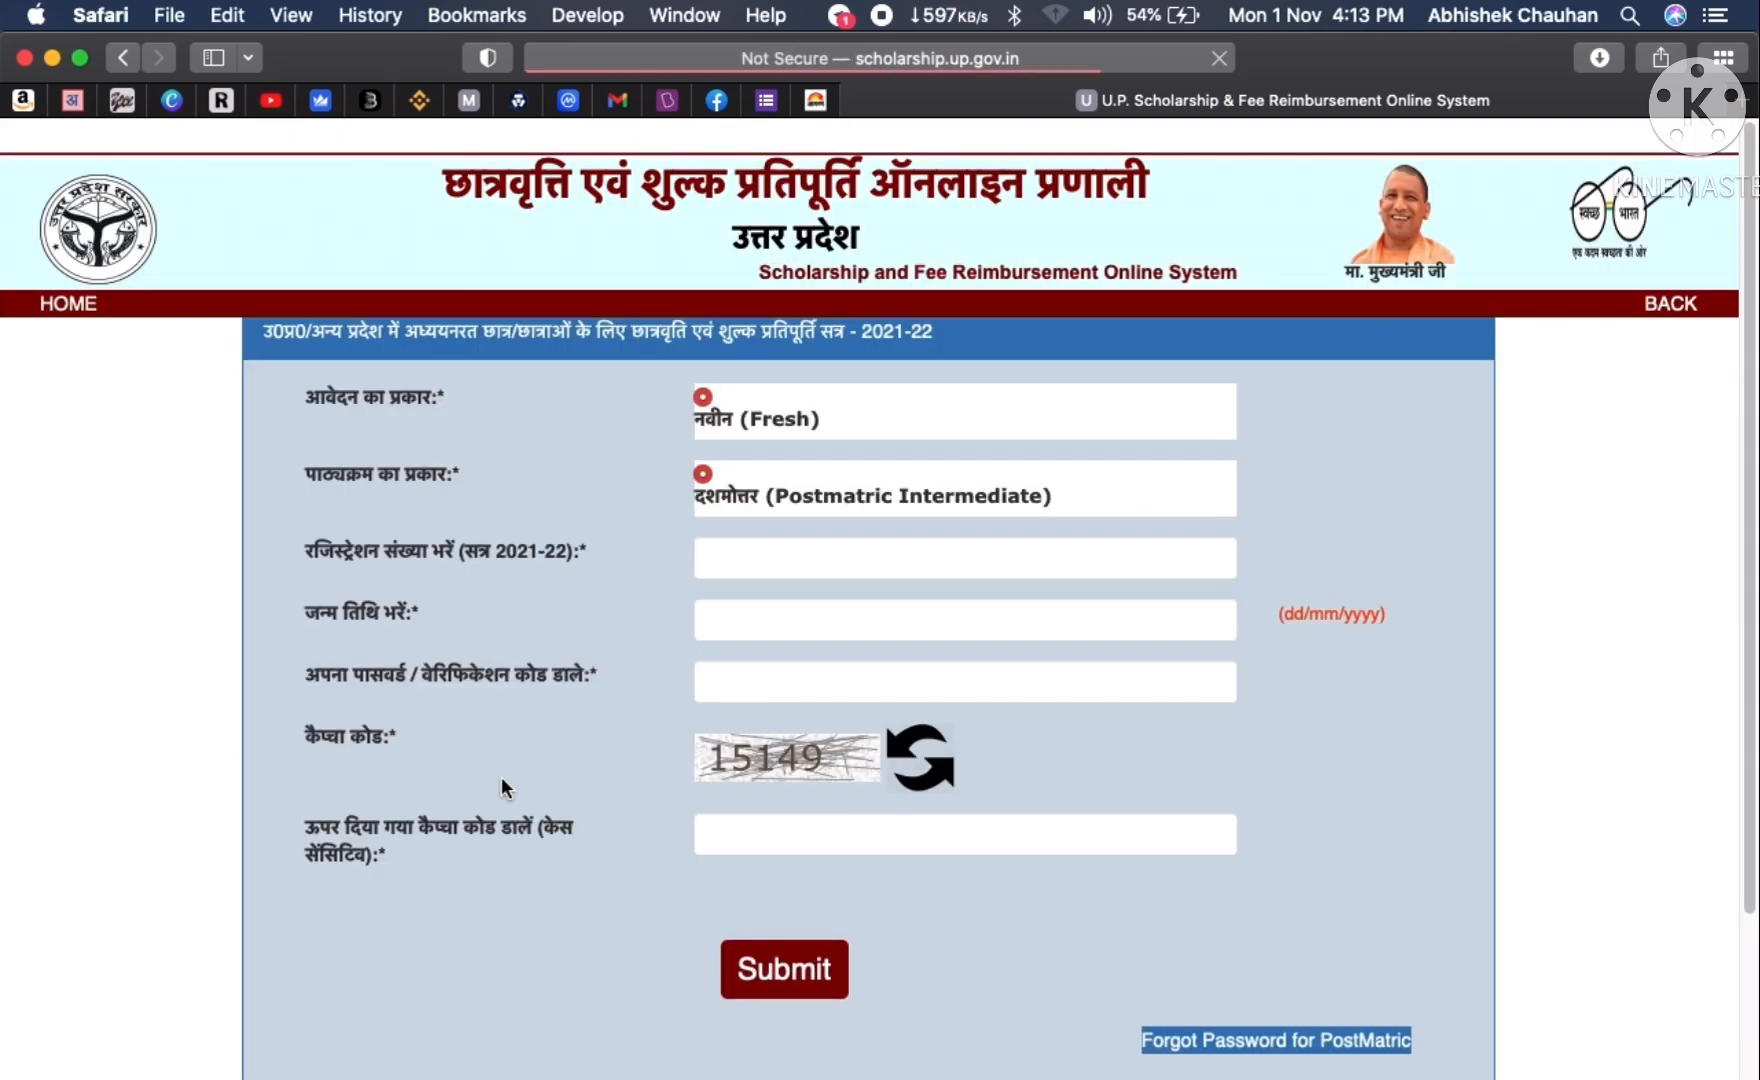
# - Enter the student's registration number, date of birth and account password in the login form
pyautogui.click(756, 567)
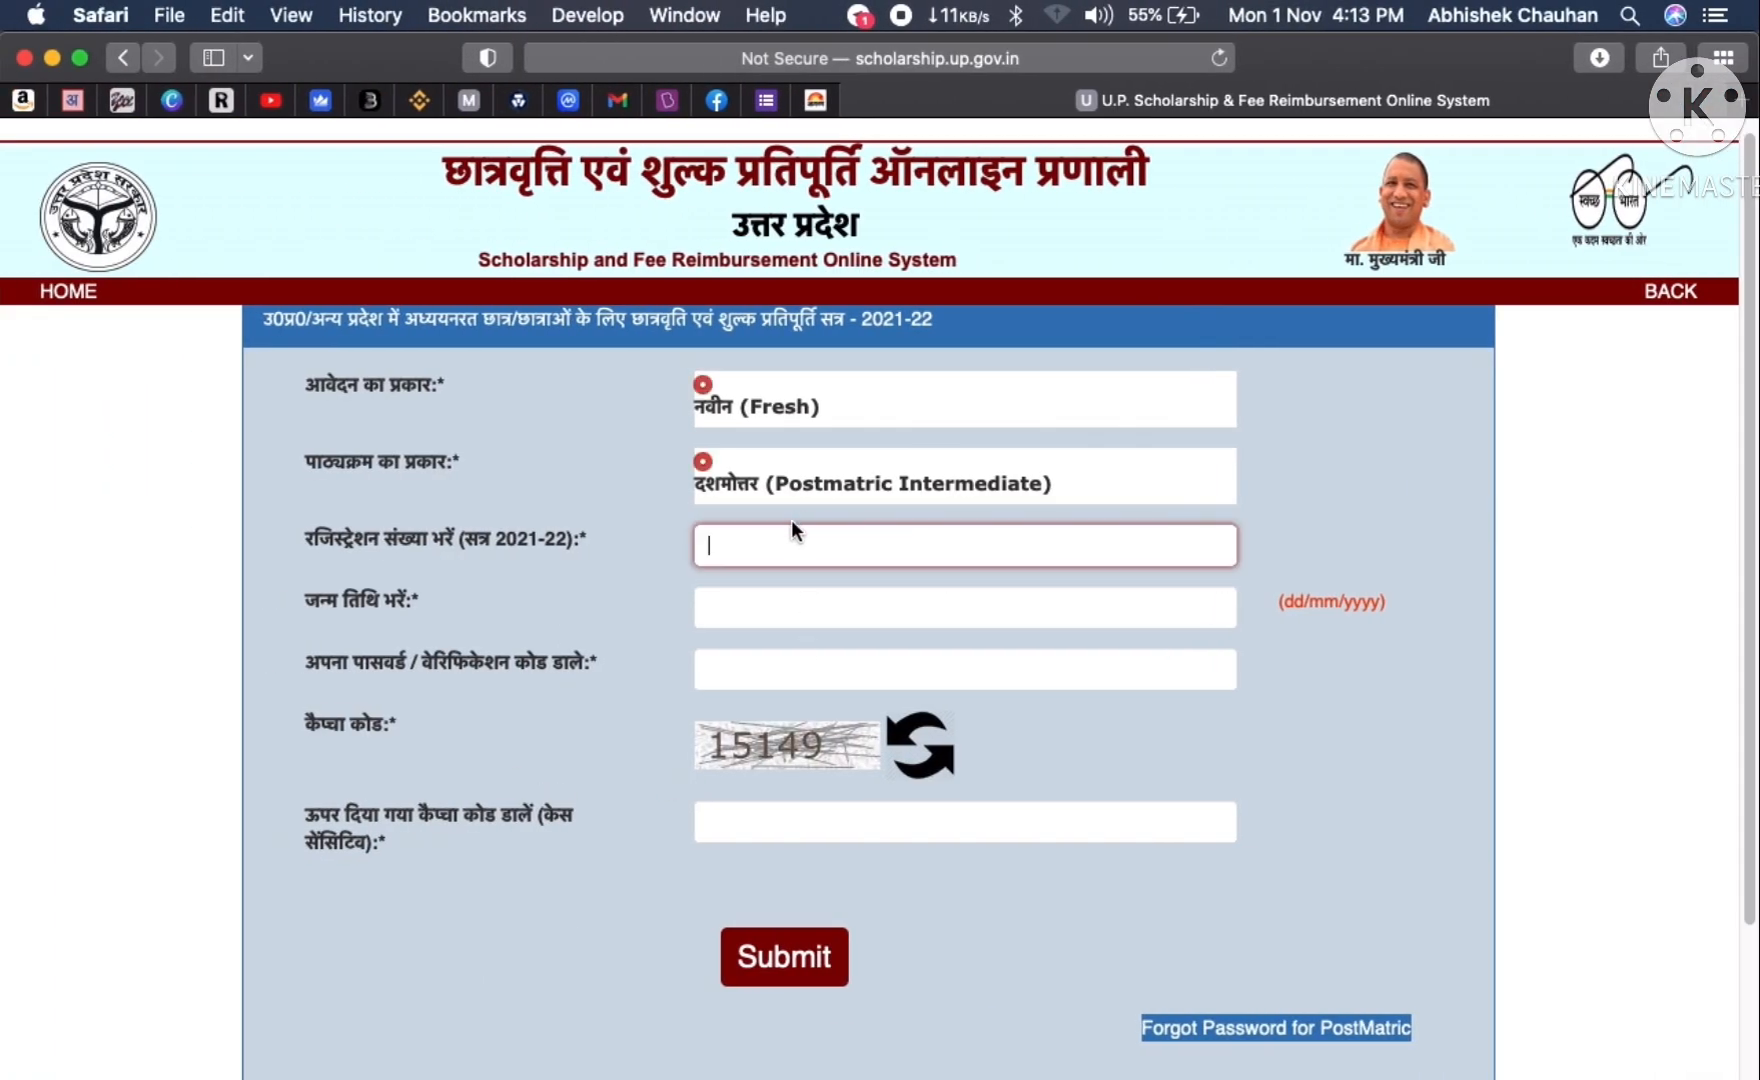
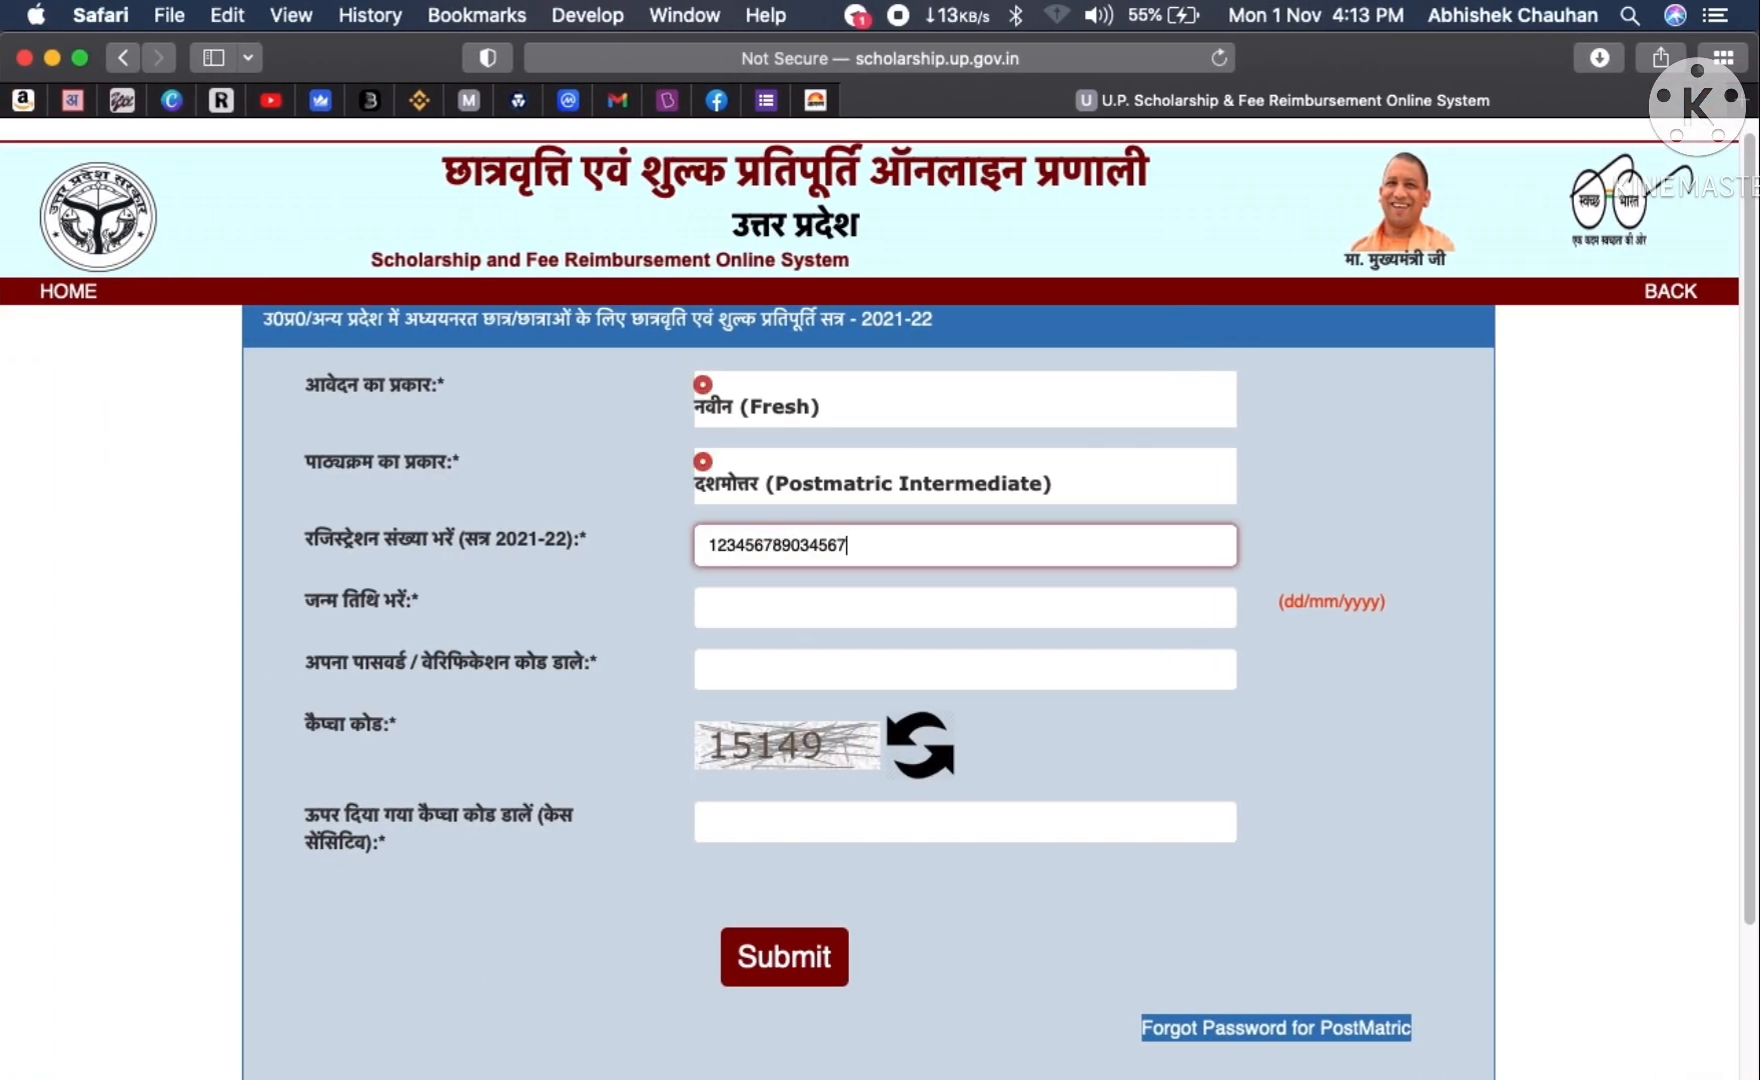
pyautogui.click(742, 600)
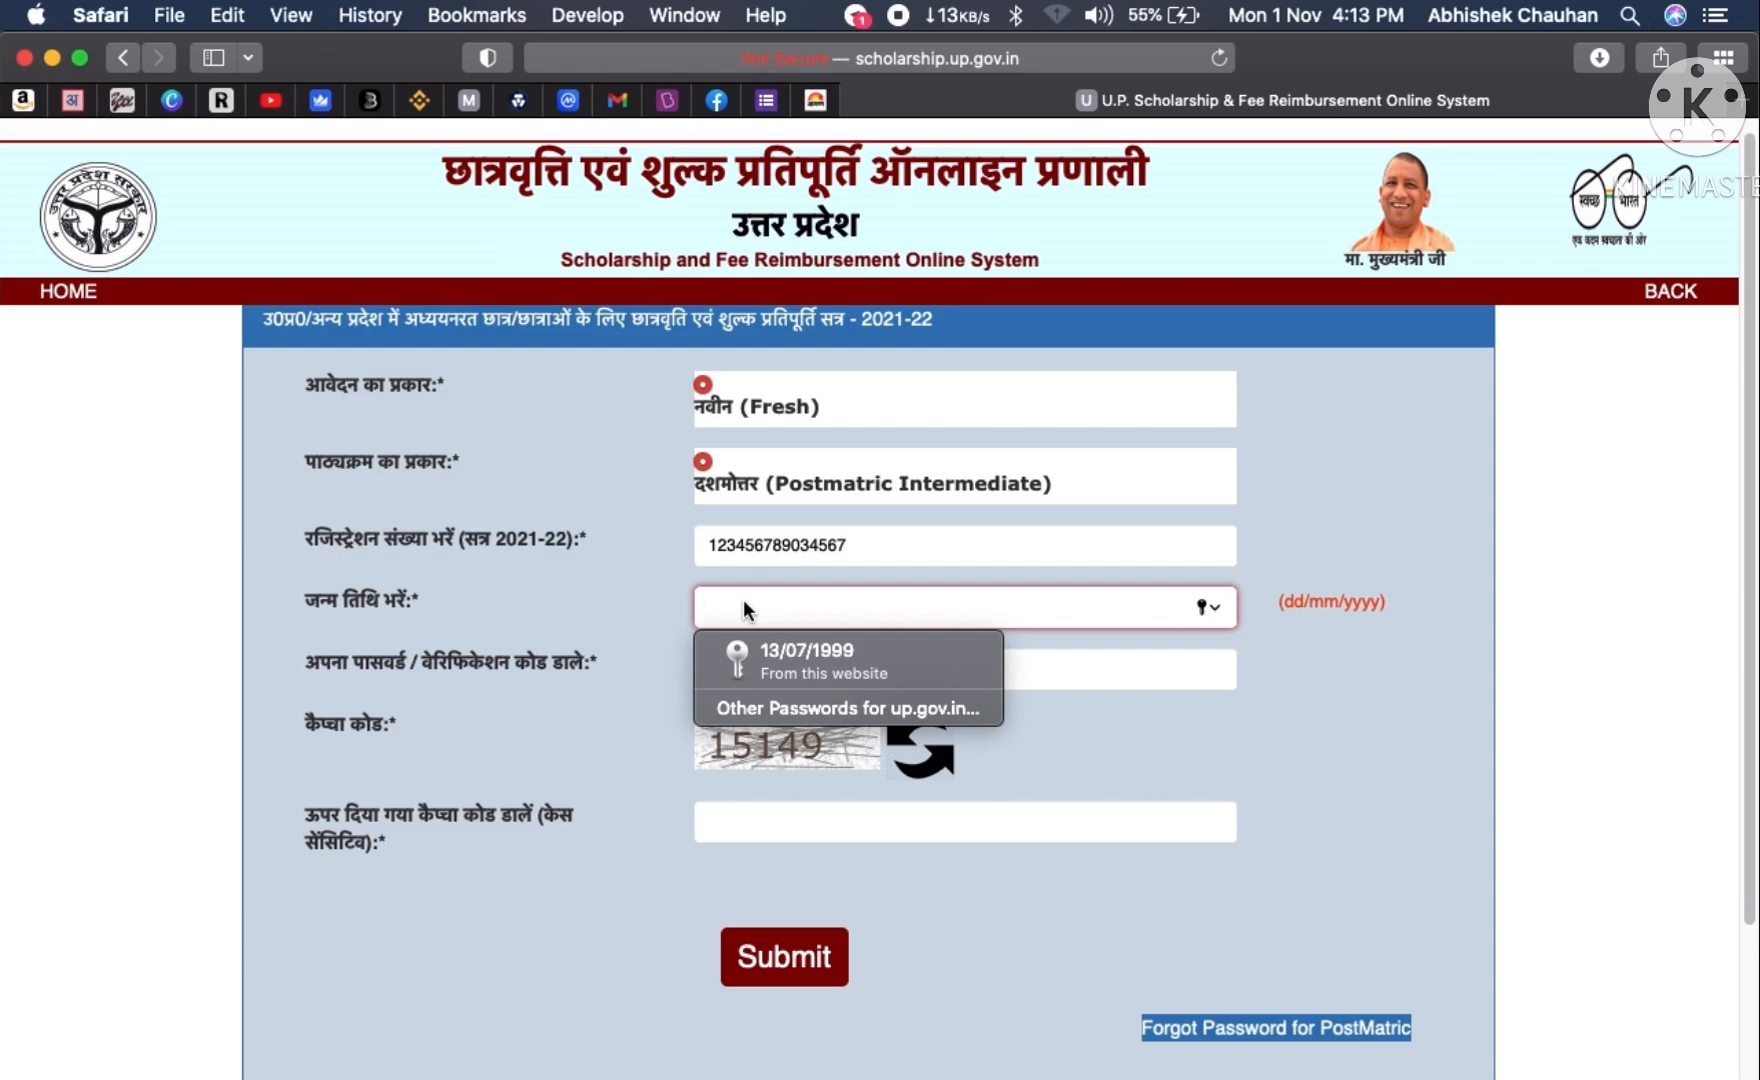
pyautogui.write('13/07')
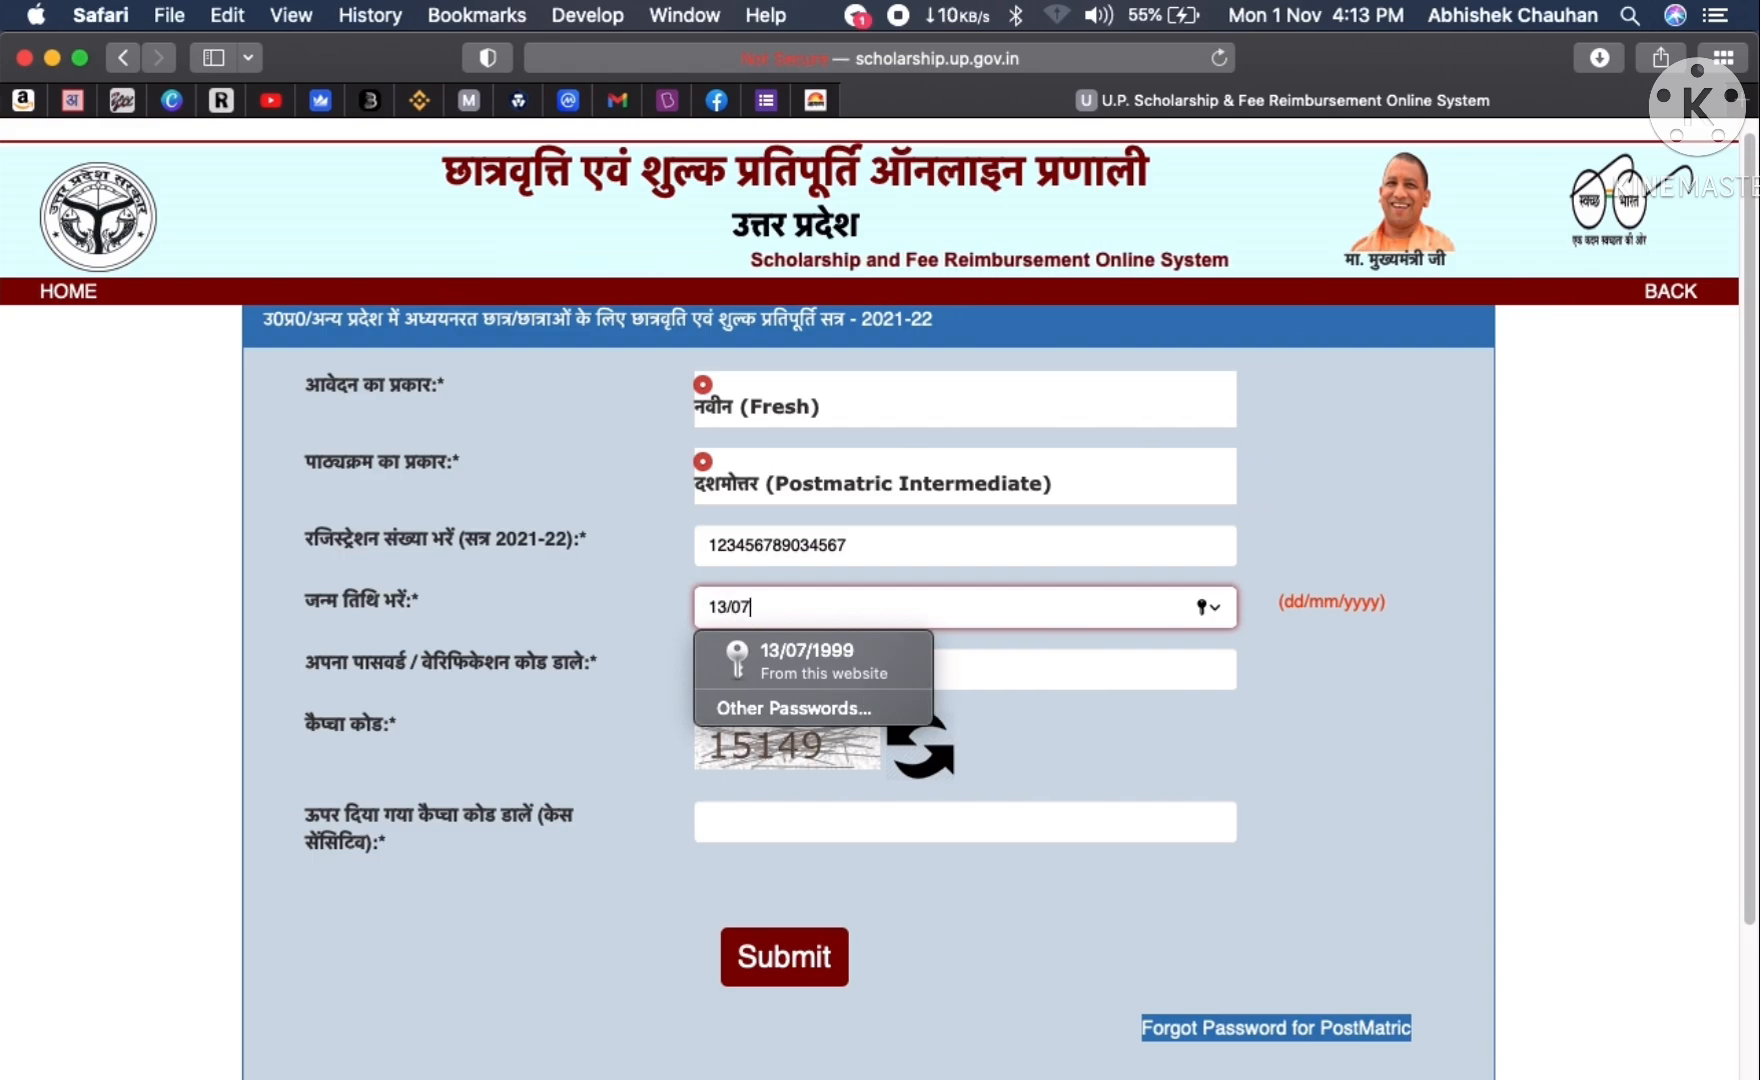
pyautogui.write('/1999')
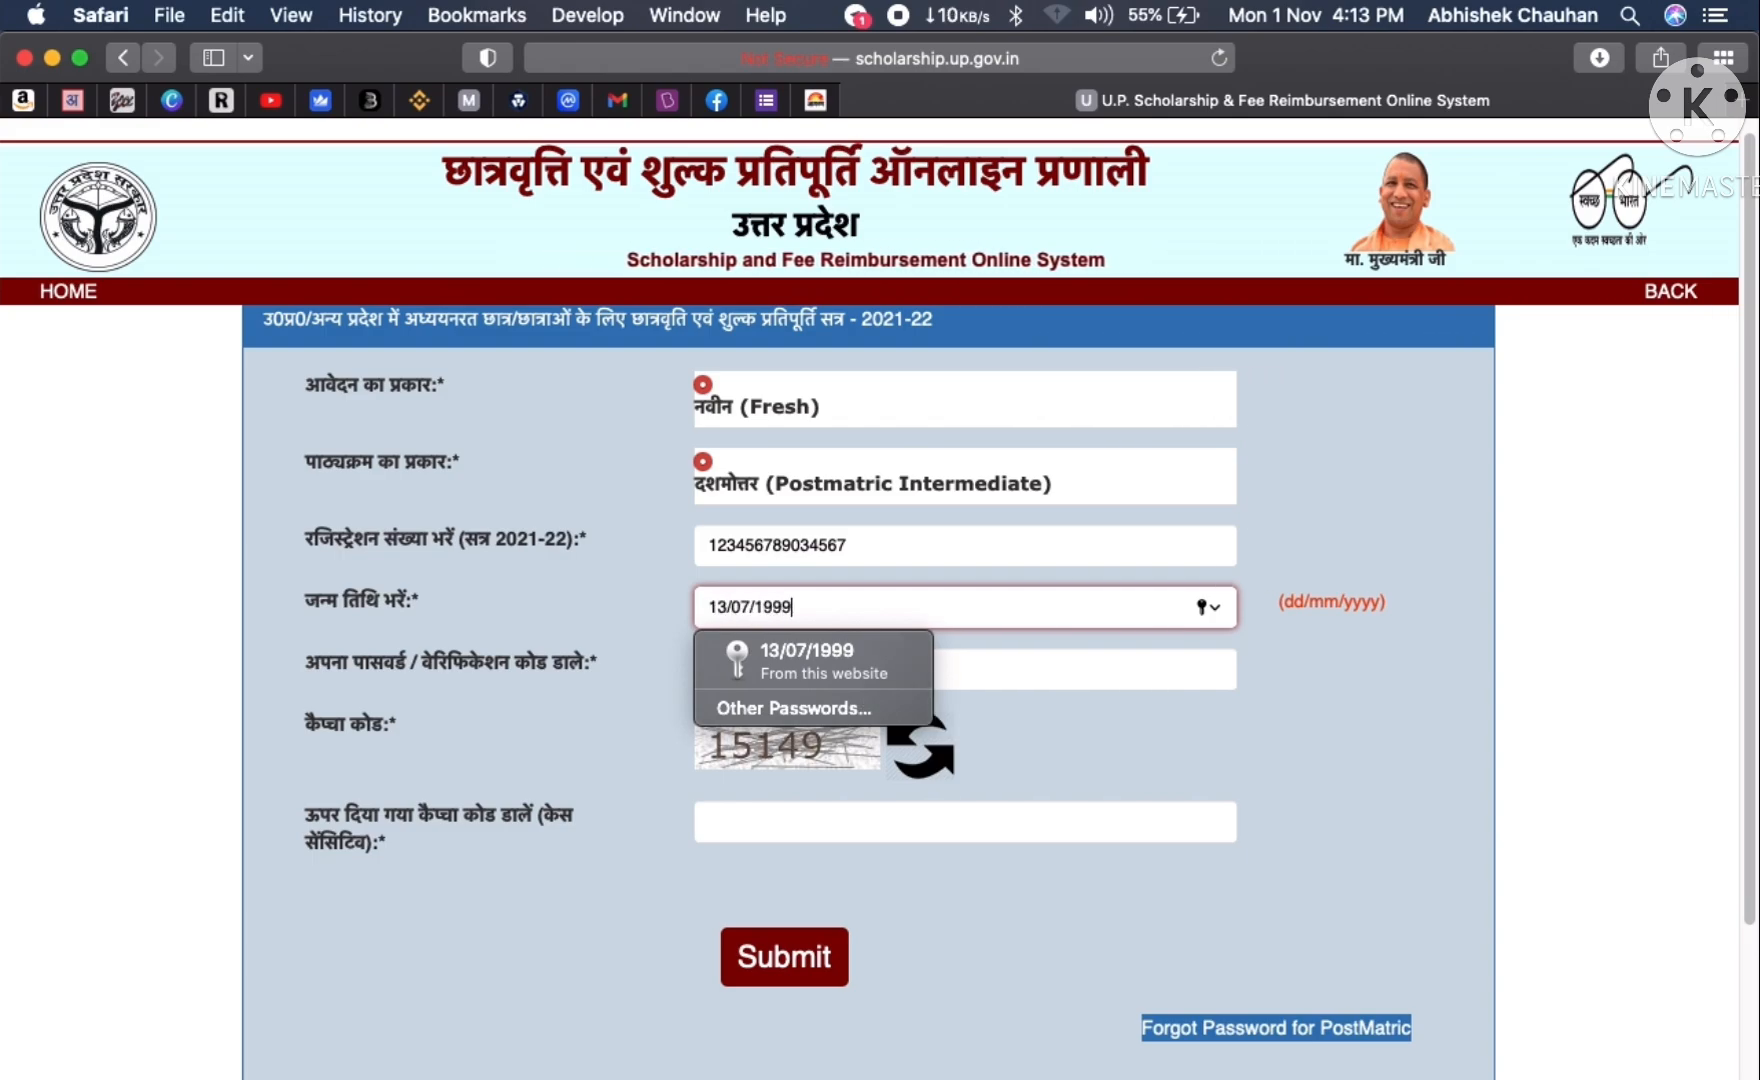
pyautogui.click(1105, 673)
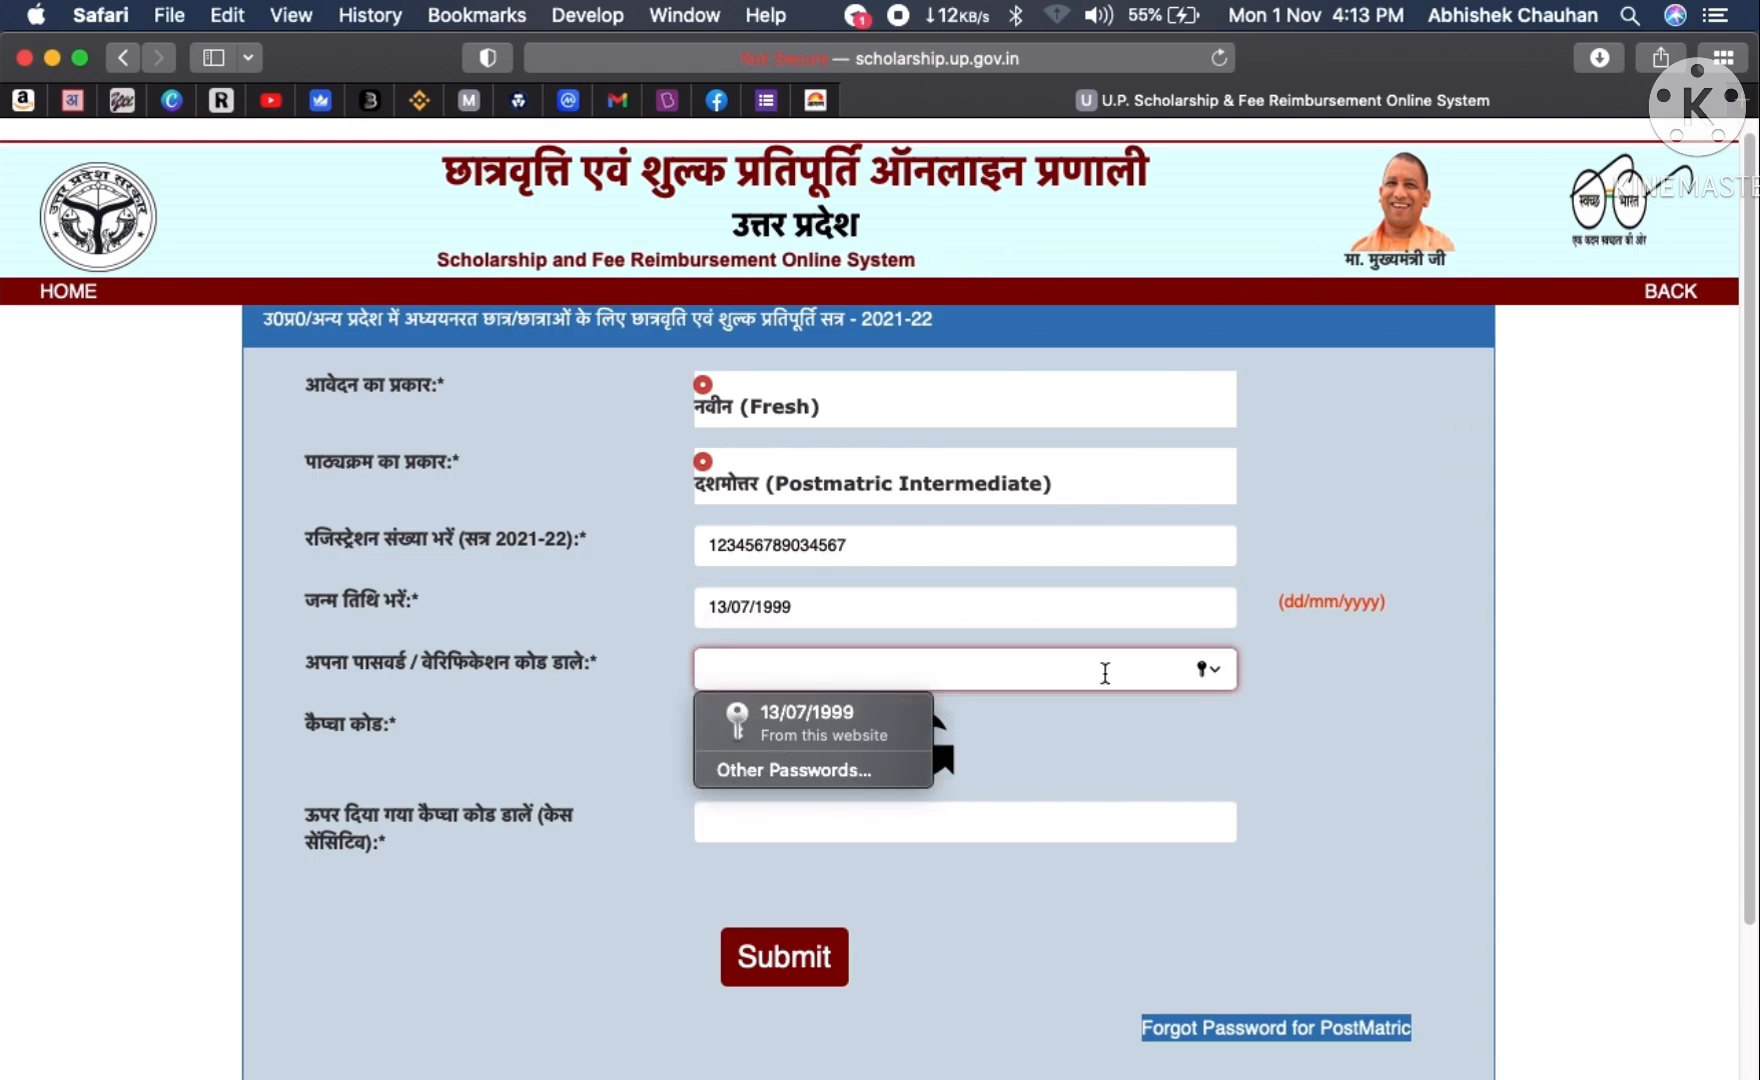
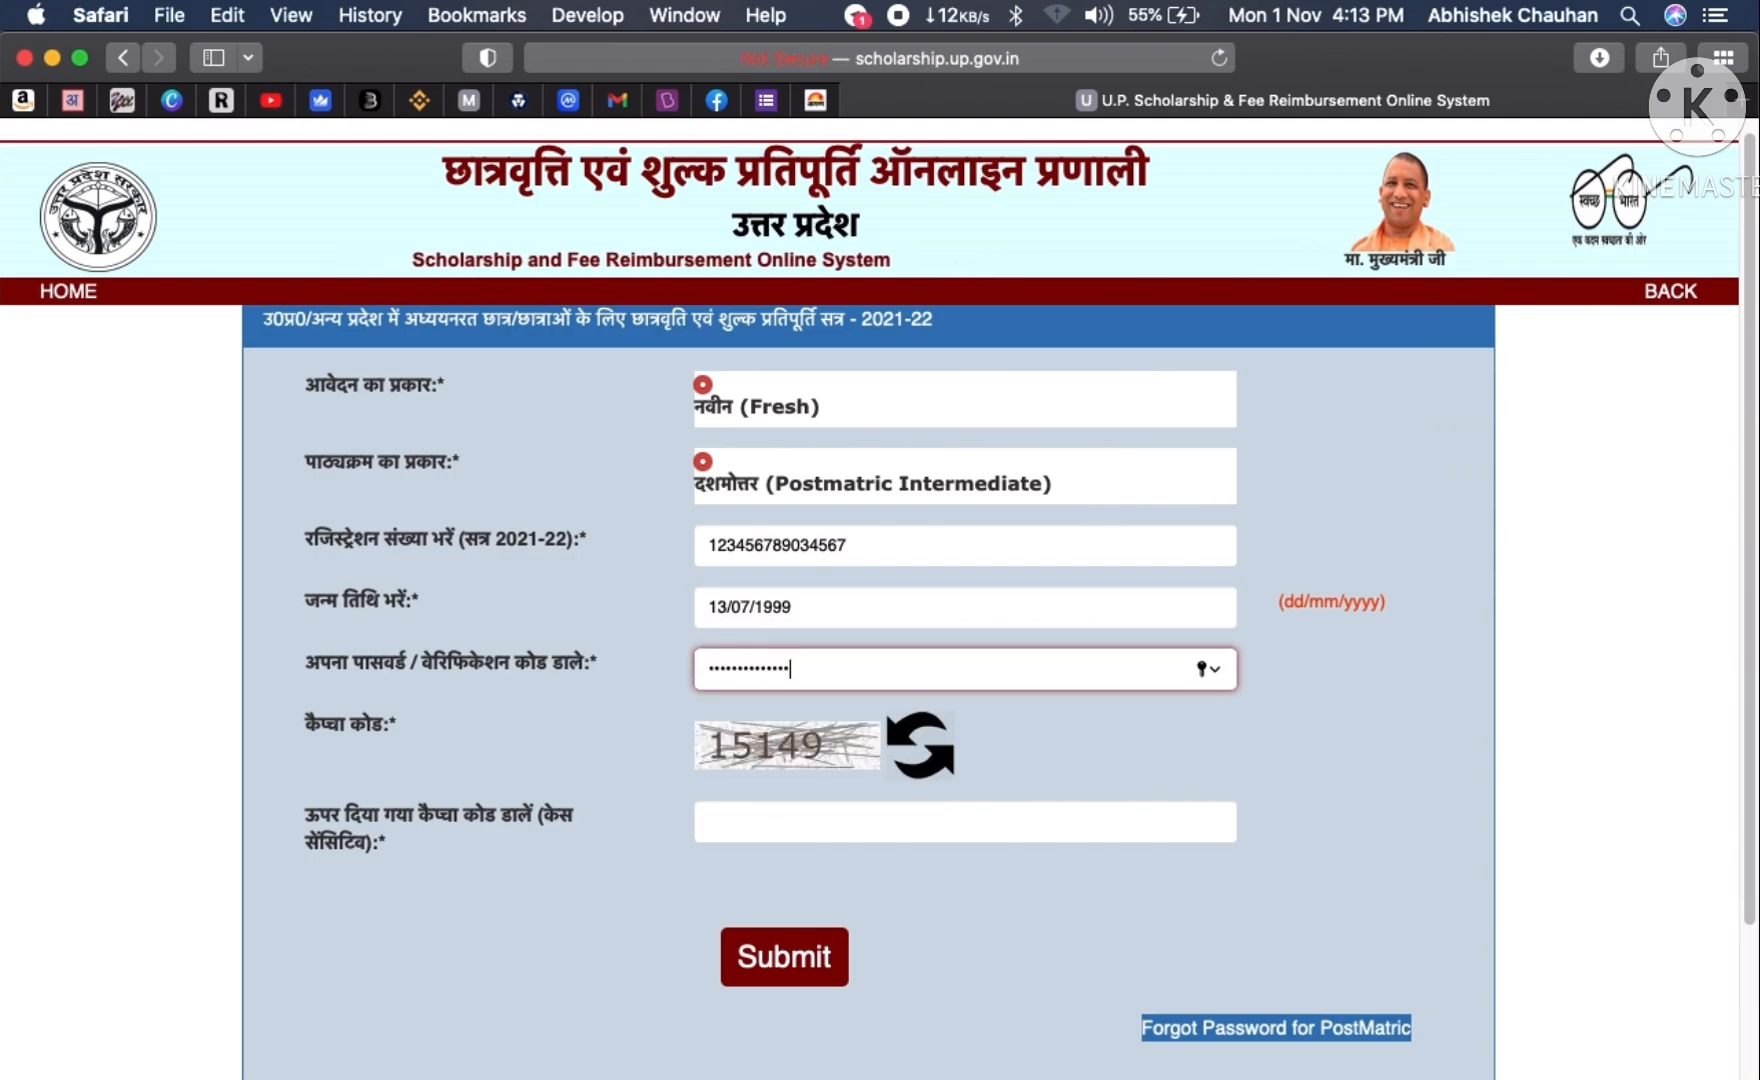
# - Refresh the captcha image several times until it is readable, then return to the captcha field
pyautogui.click(830, 835)
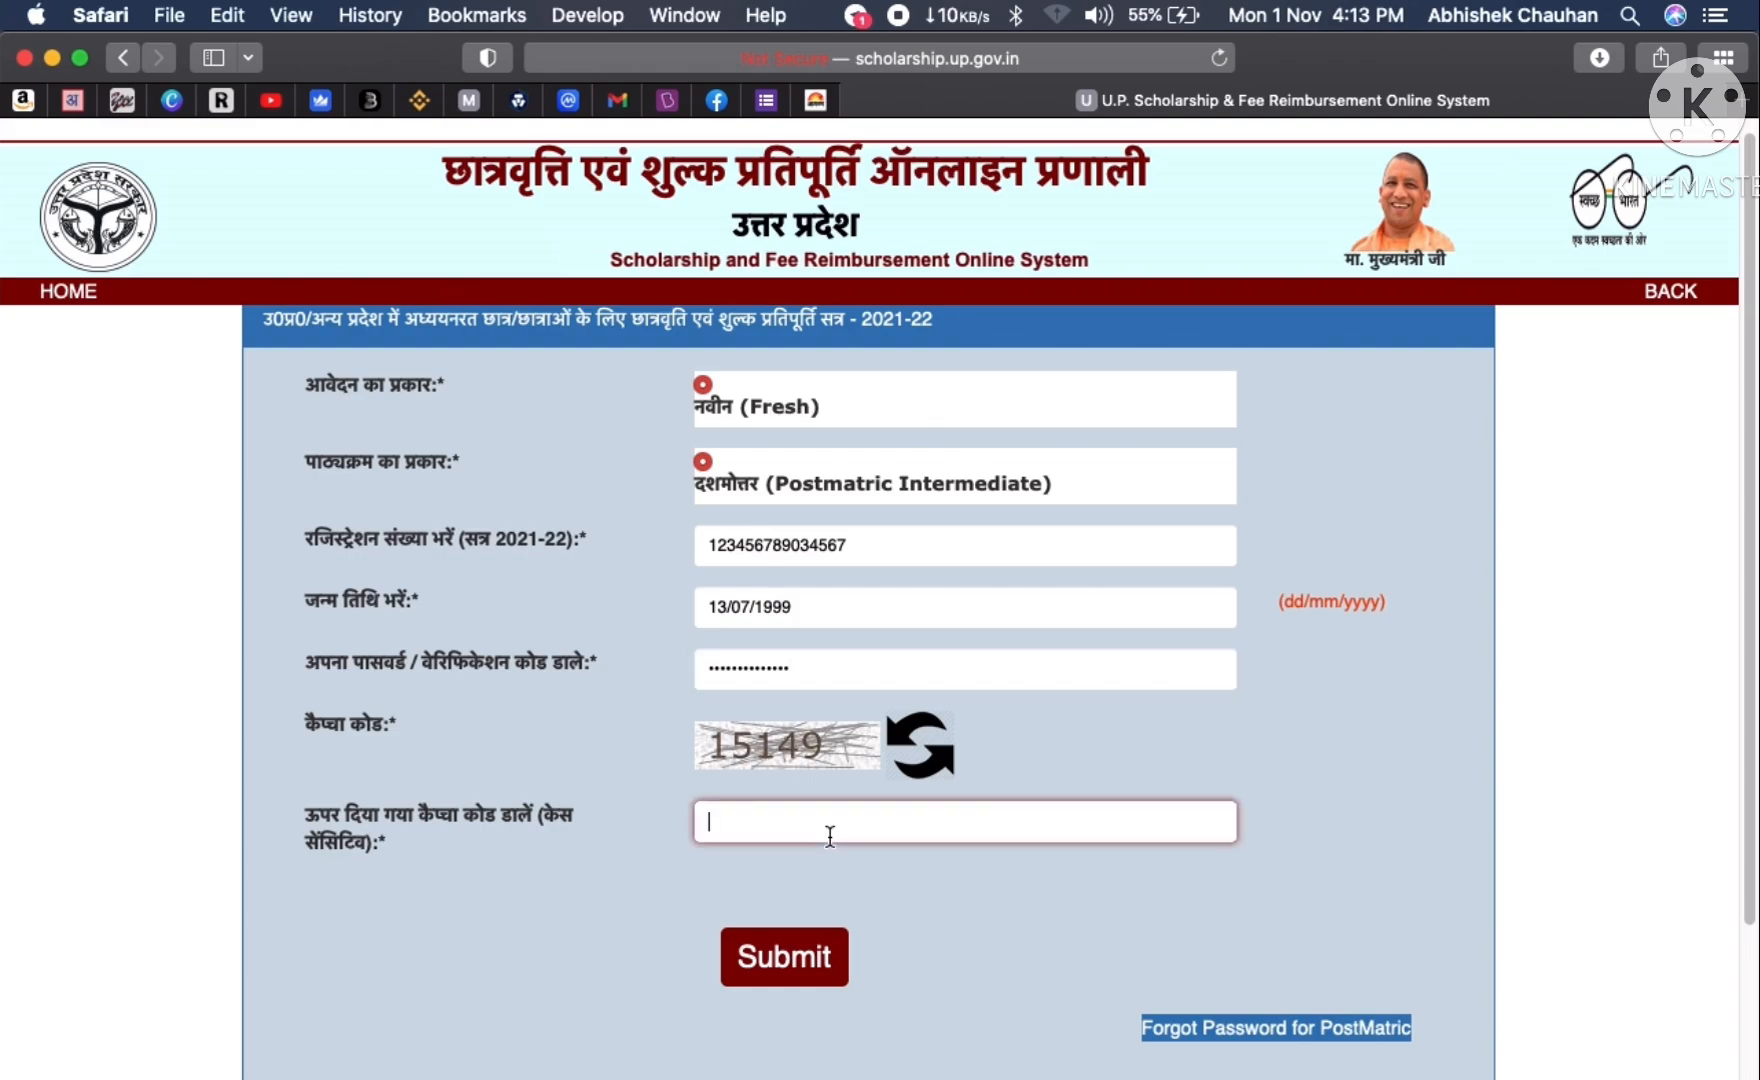
pyautogui.click(936, 767)
pyautogui.click(936, 767)
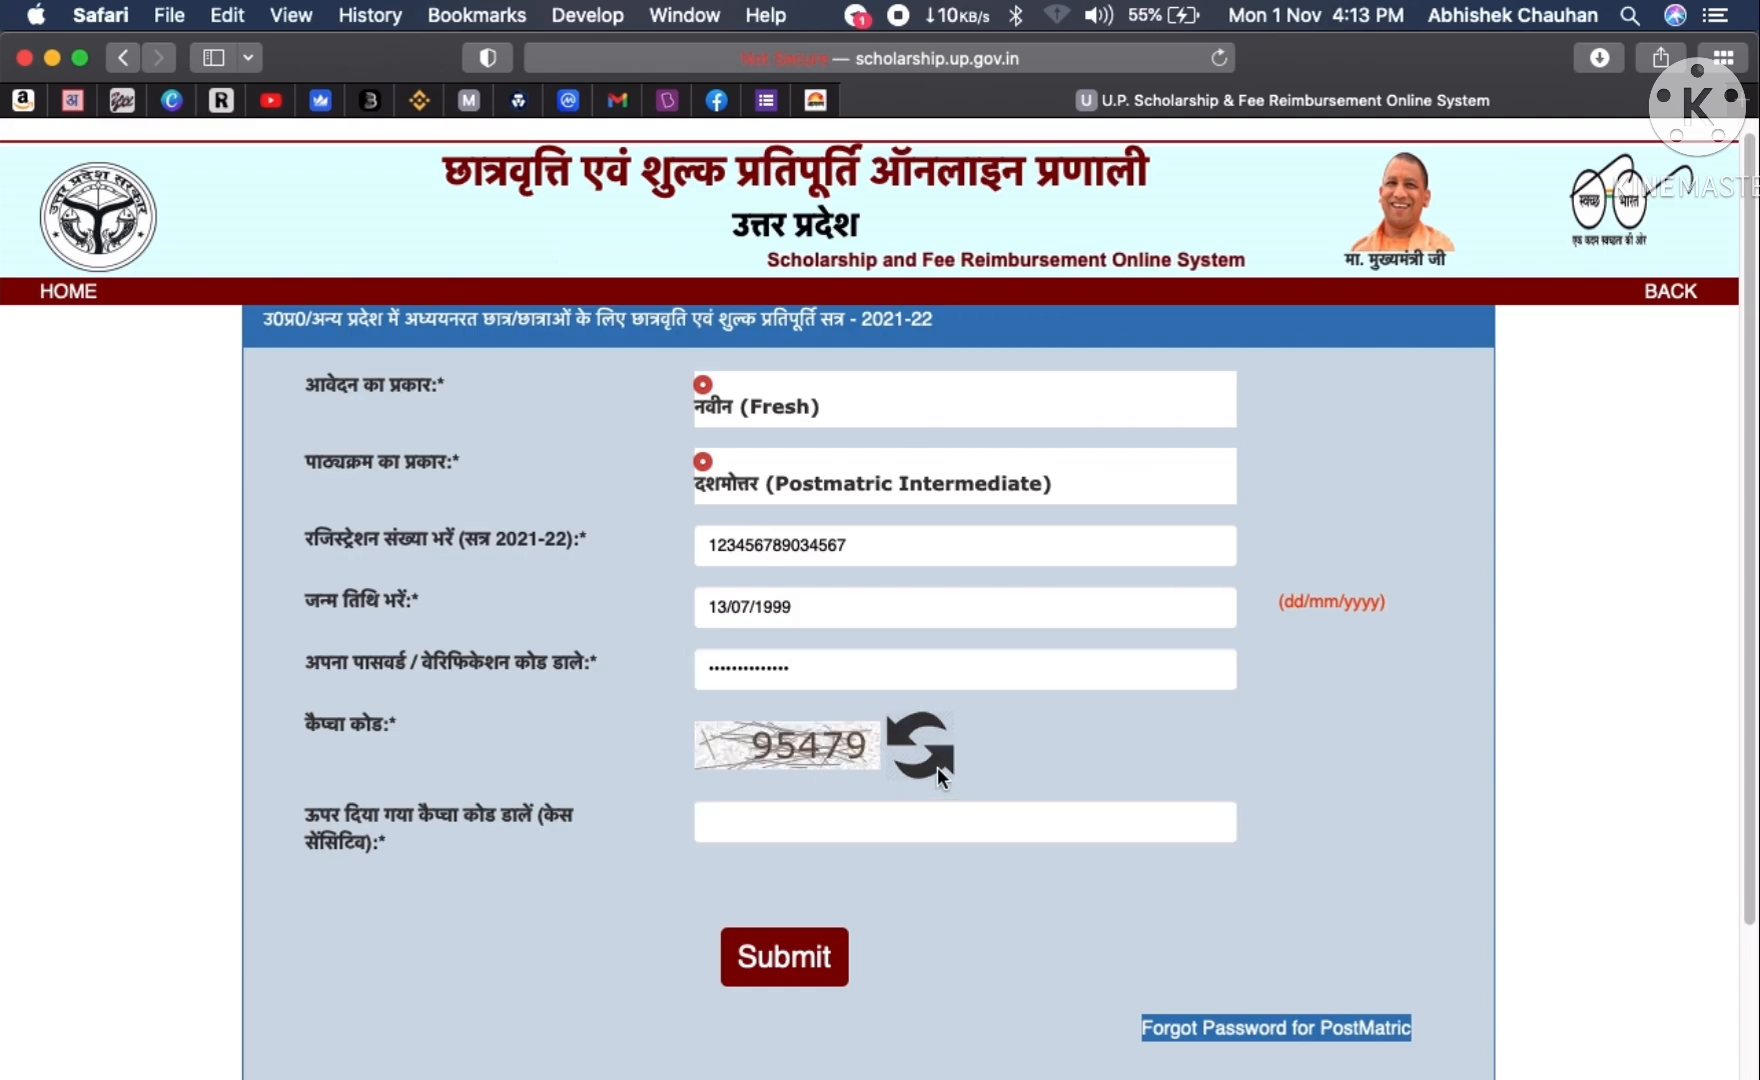
pyautogui.click(936, 767)
pyautogui.click(936, 767)
pyautogui.click(936, 767)
pyautogui.click(936, 767)
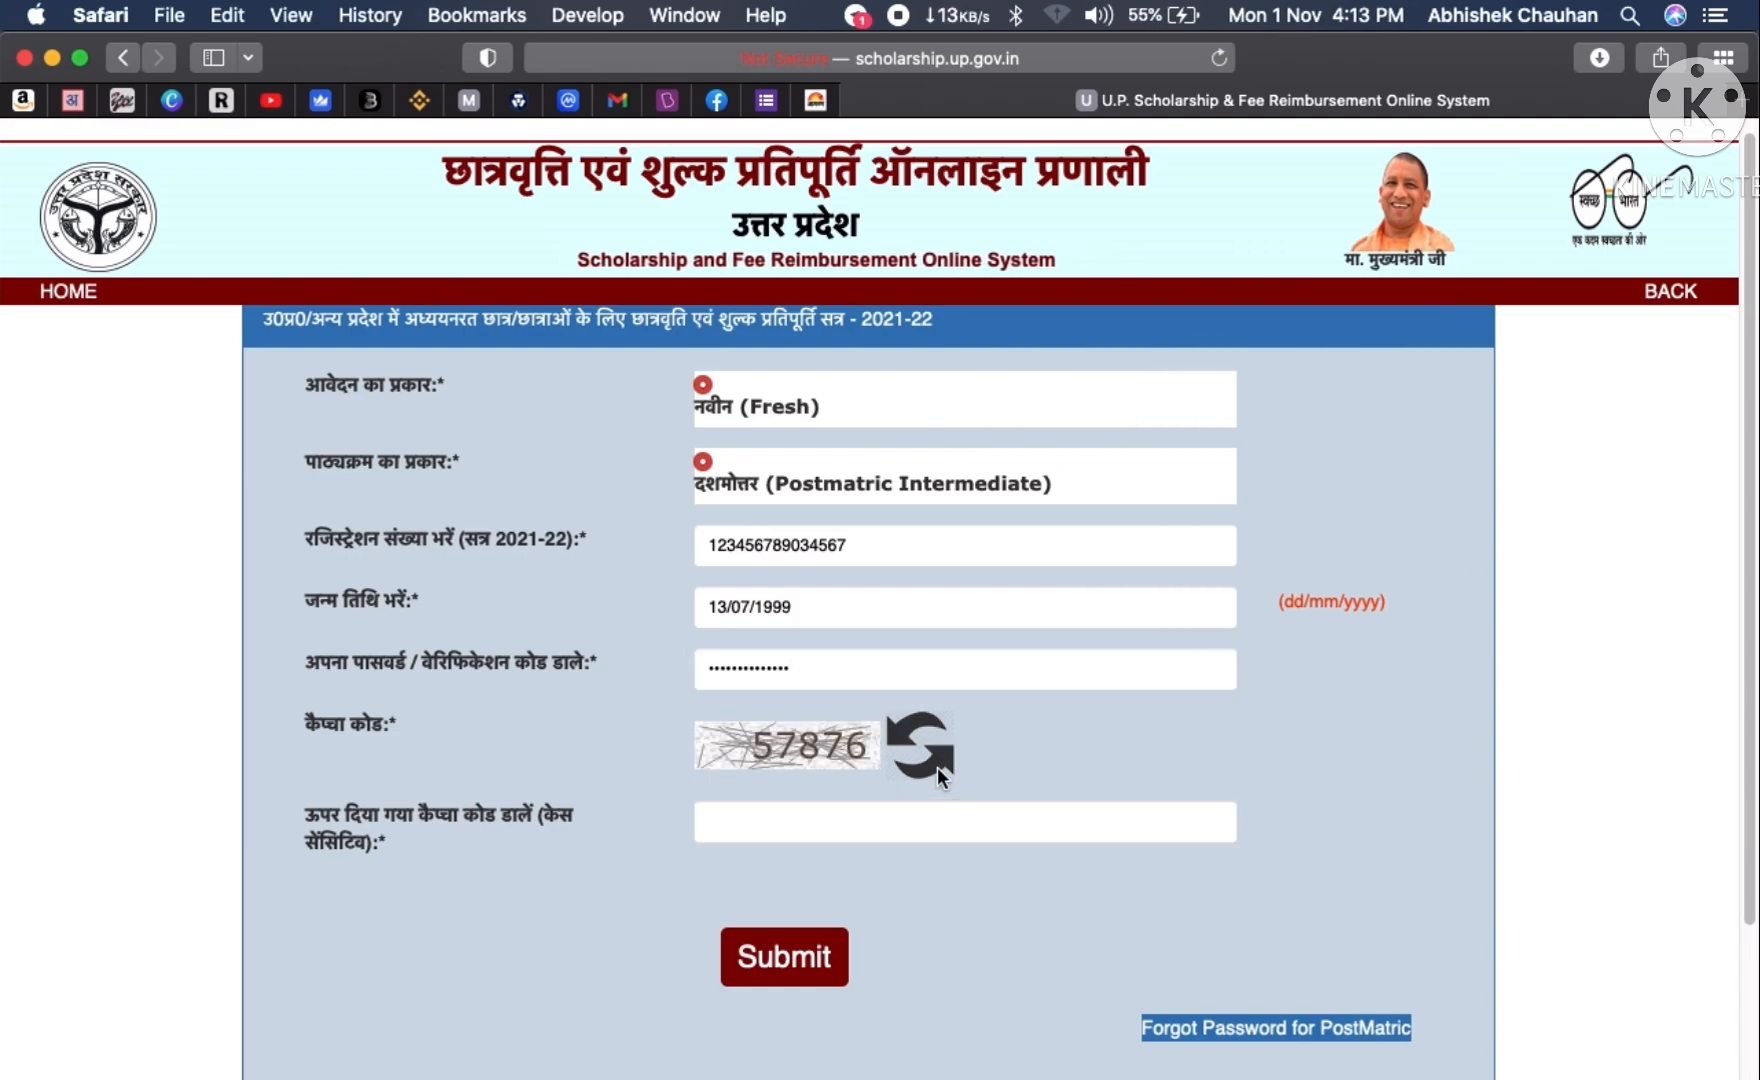
pyautogui.click(936, 767)
pyautogui.click(797, 815)
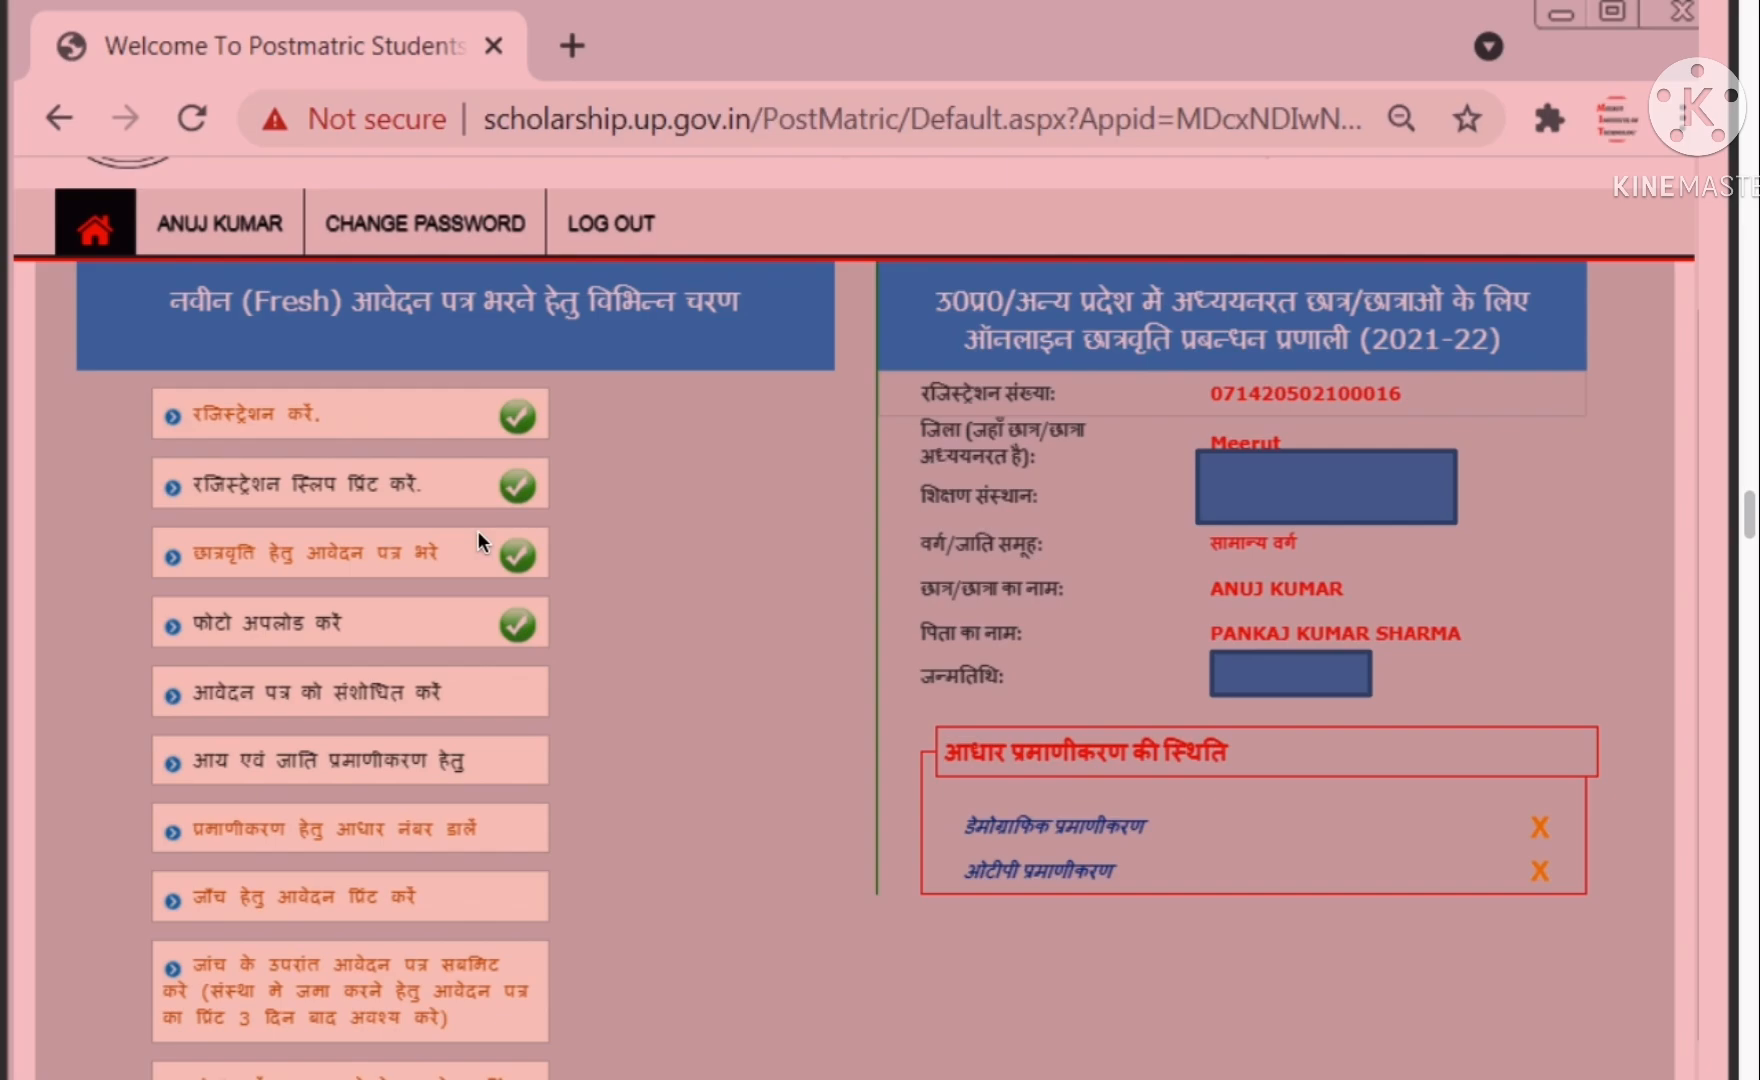
# - Dismiss the context menu and scroll to the educational details with B.TECH/B.E. and CBSE marks
pyautogui.rightClick(478, 534)
pyautogui.click(817, 351)
pyautogui.scroll(-10, 814, 428)
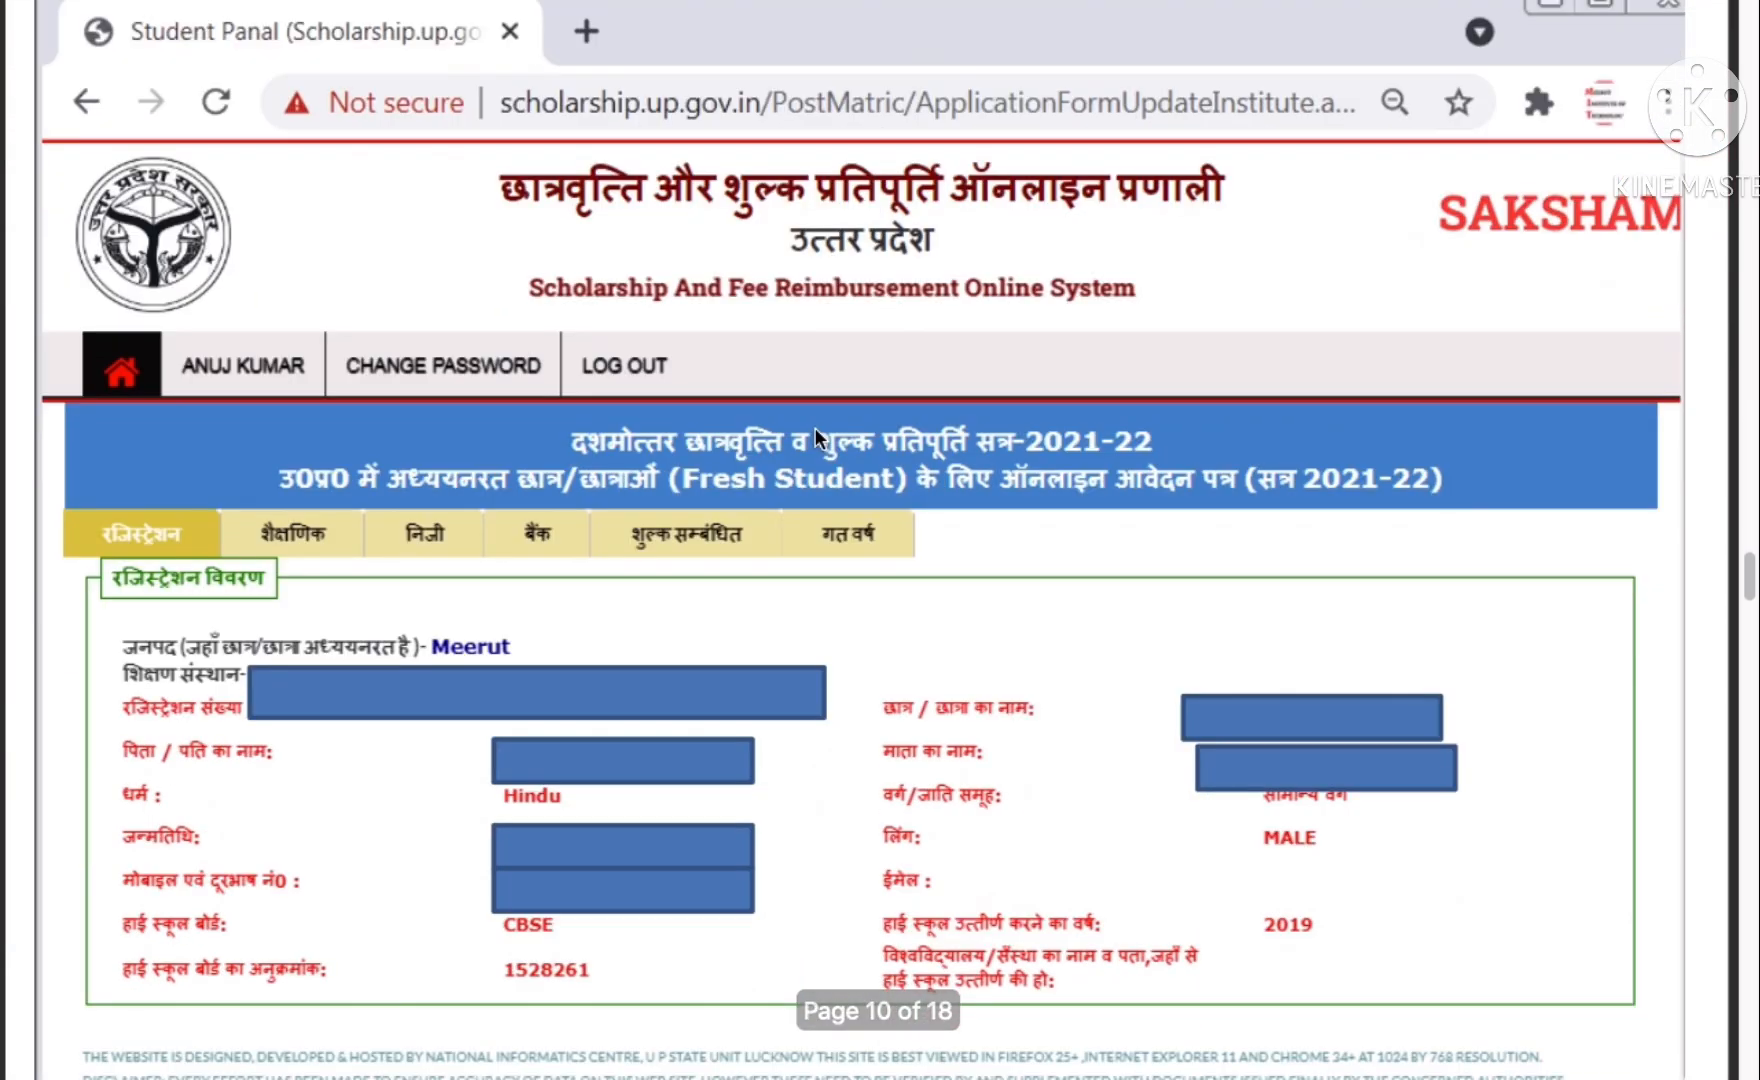
pyautogui.scroll(-1, 814, 428)
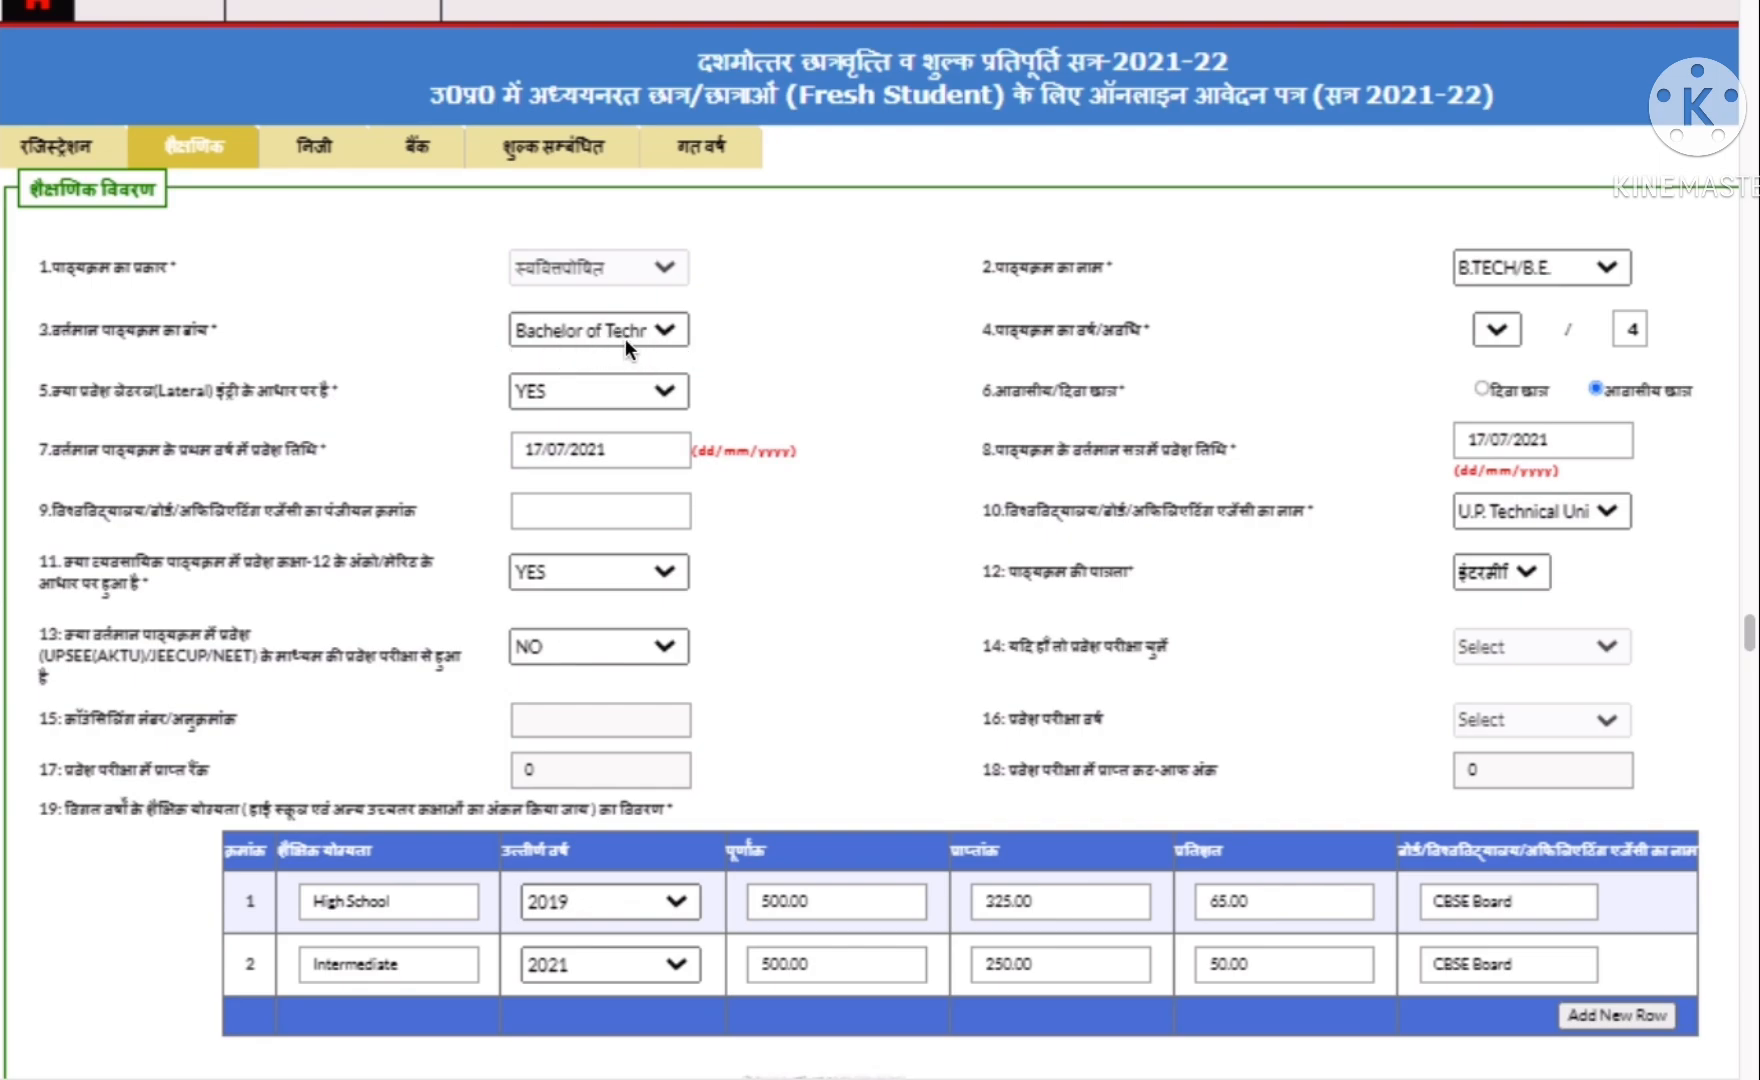
# - Switch to the Telegram channel, then scroll down the High School and Intermediate CBSE results
pyautogui.click(707, 992)
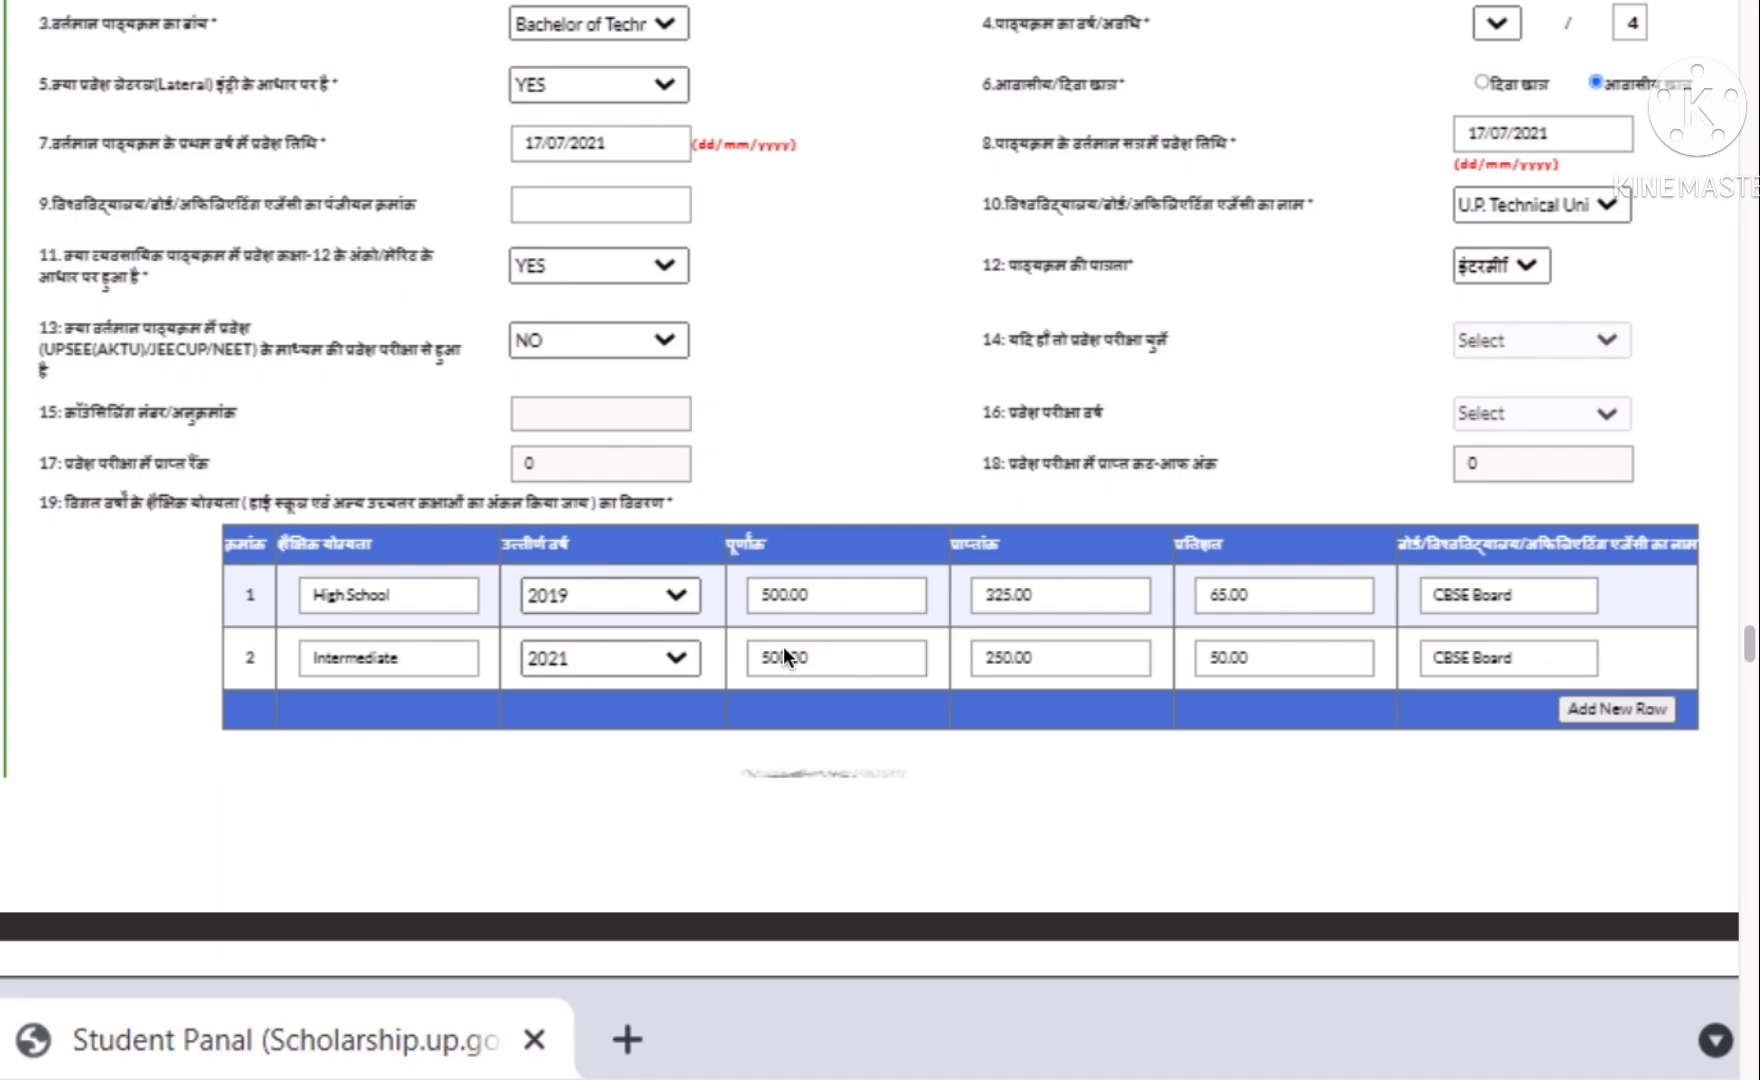
pyautogui.scroll(-1, 784, 656)
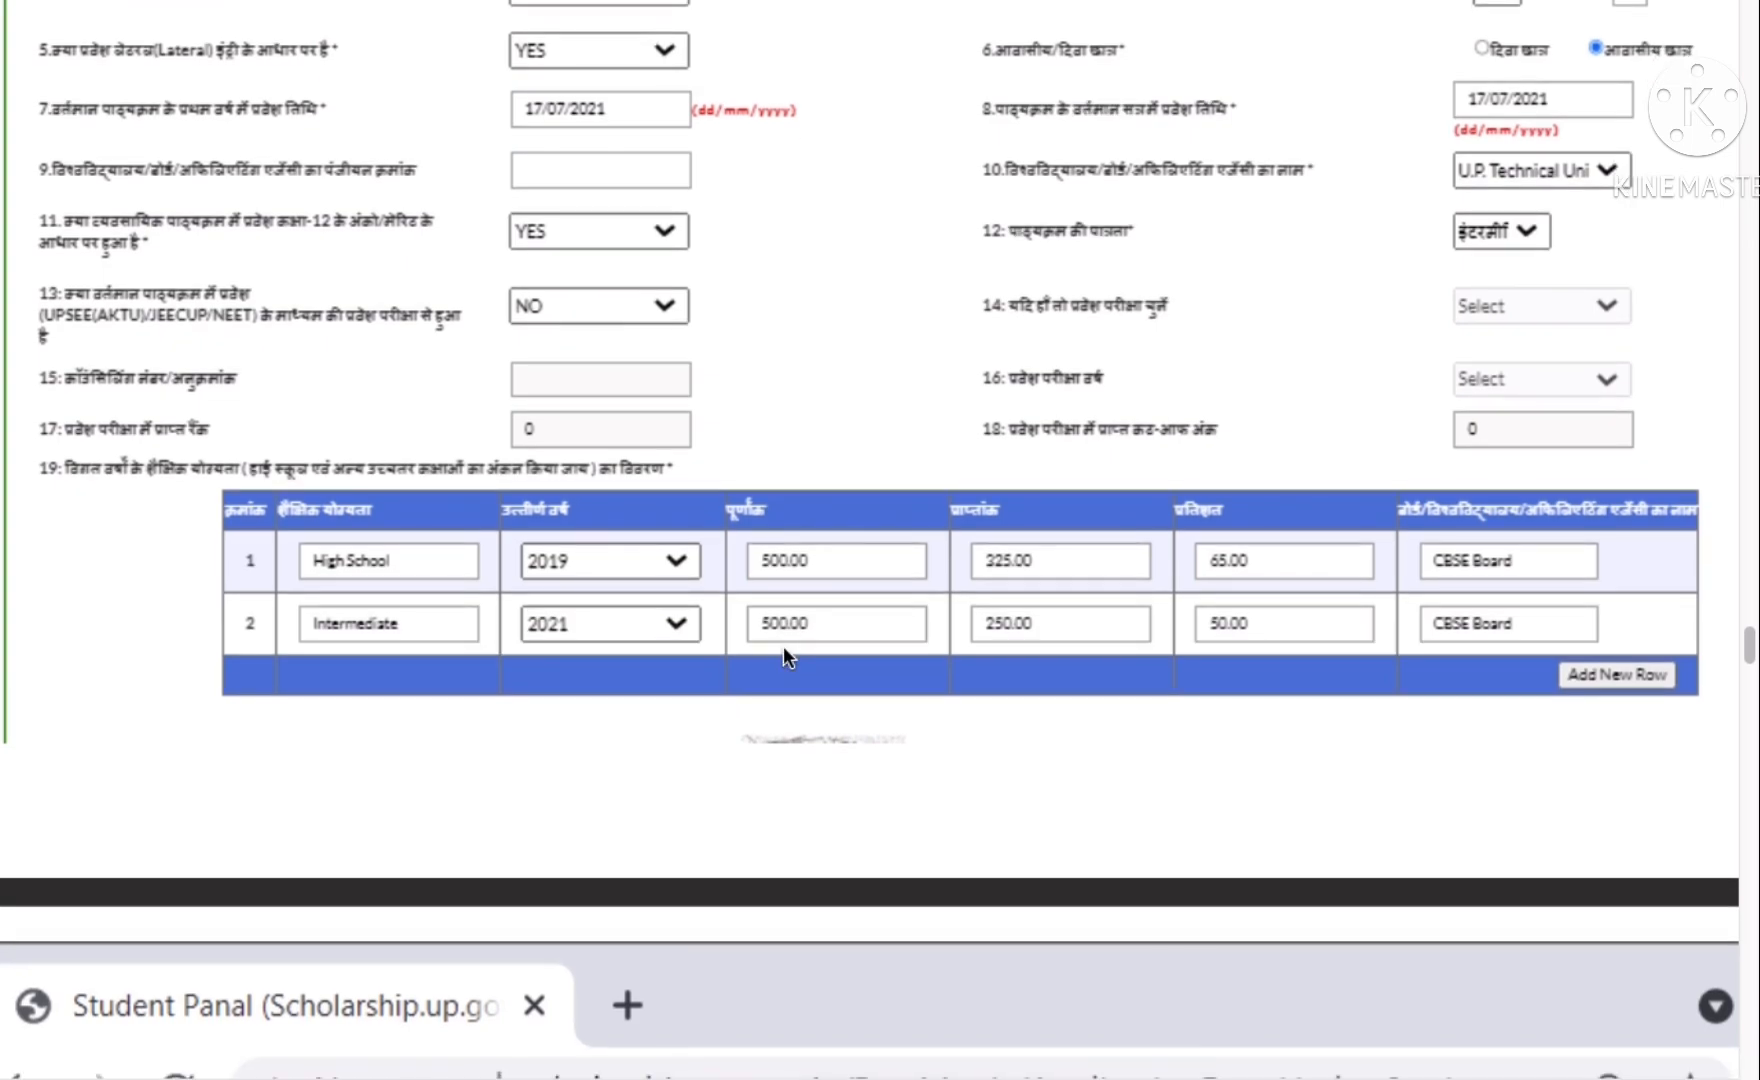
pyautogui.scroll(-5, 786, 650)
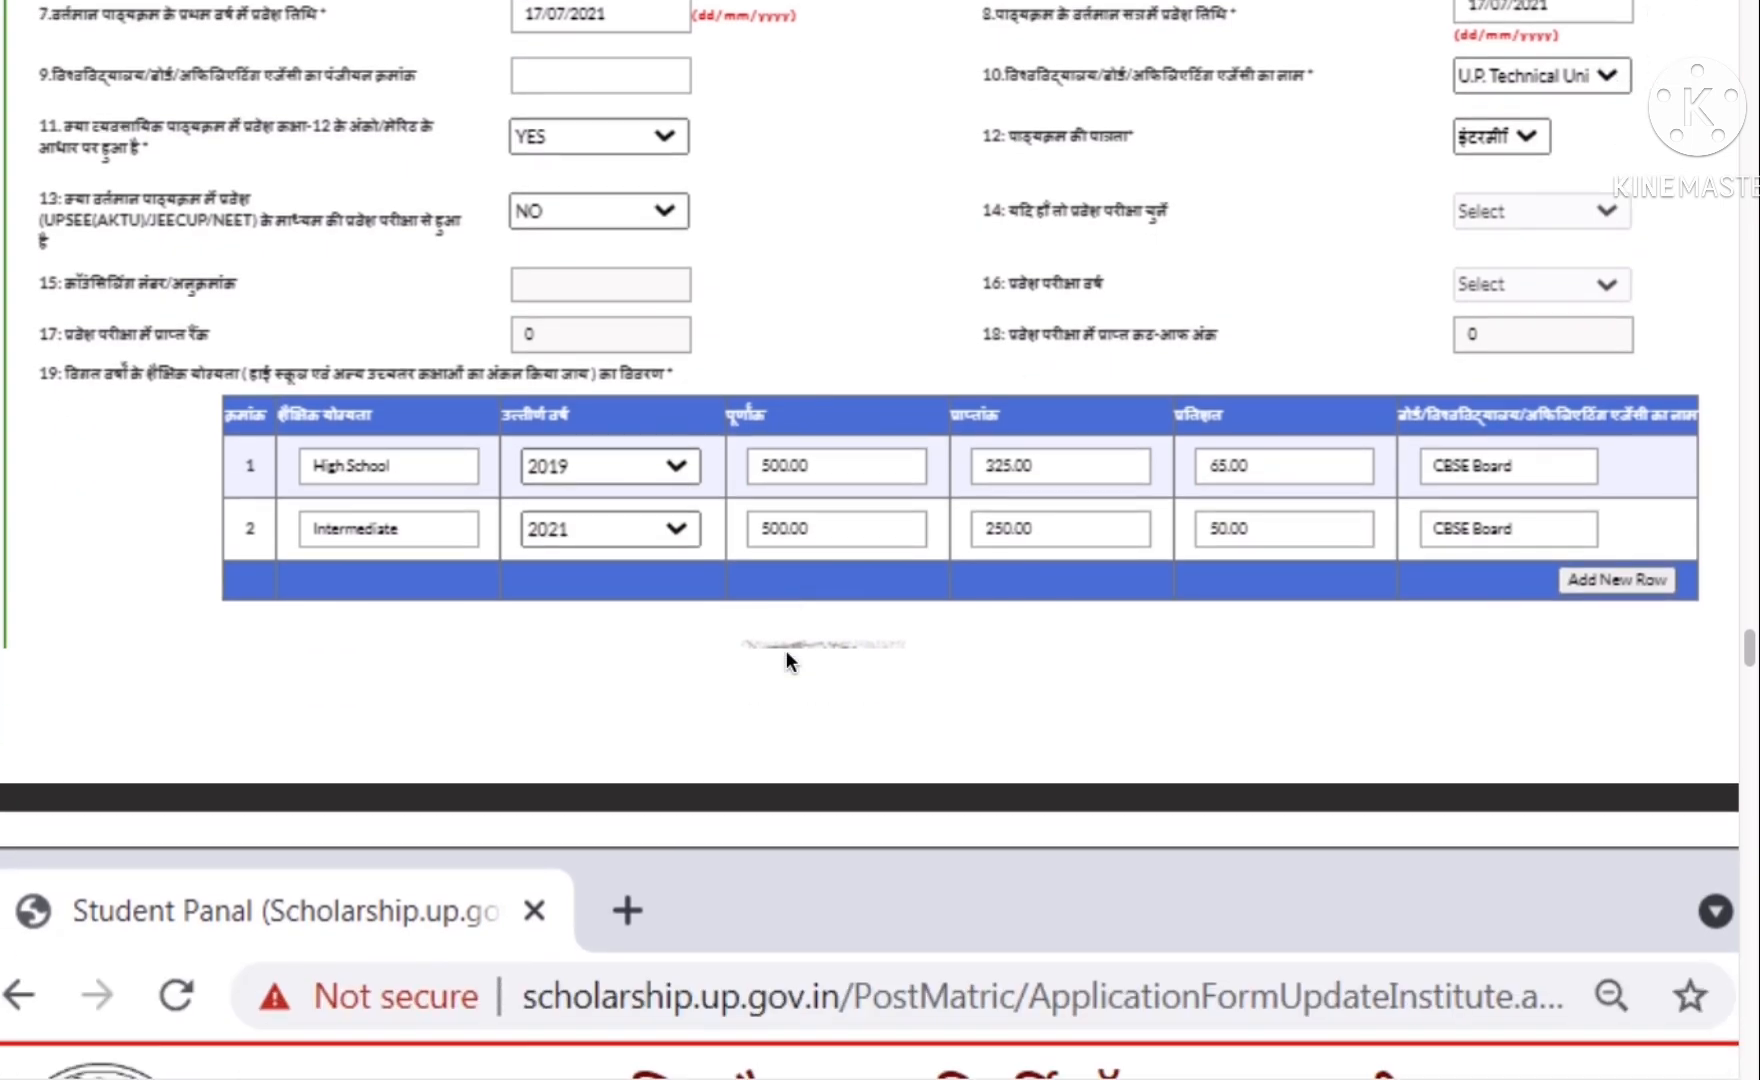
# - Scroll past the personal address and disability details down to the UCO BANK, Meerut bank details
pyautogui.scroll(-3, 786, 650)
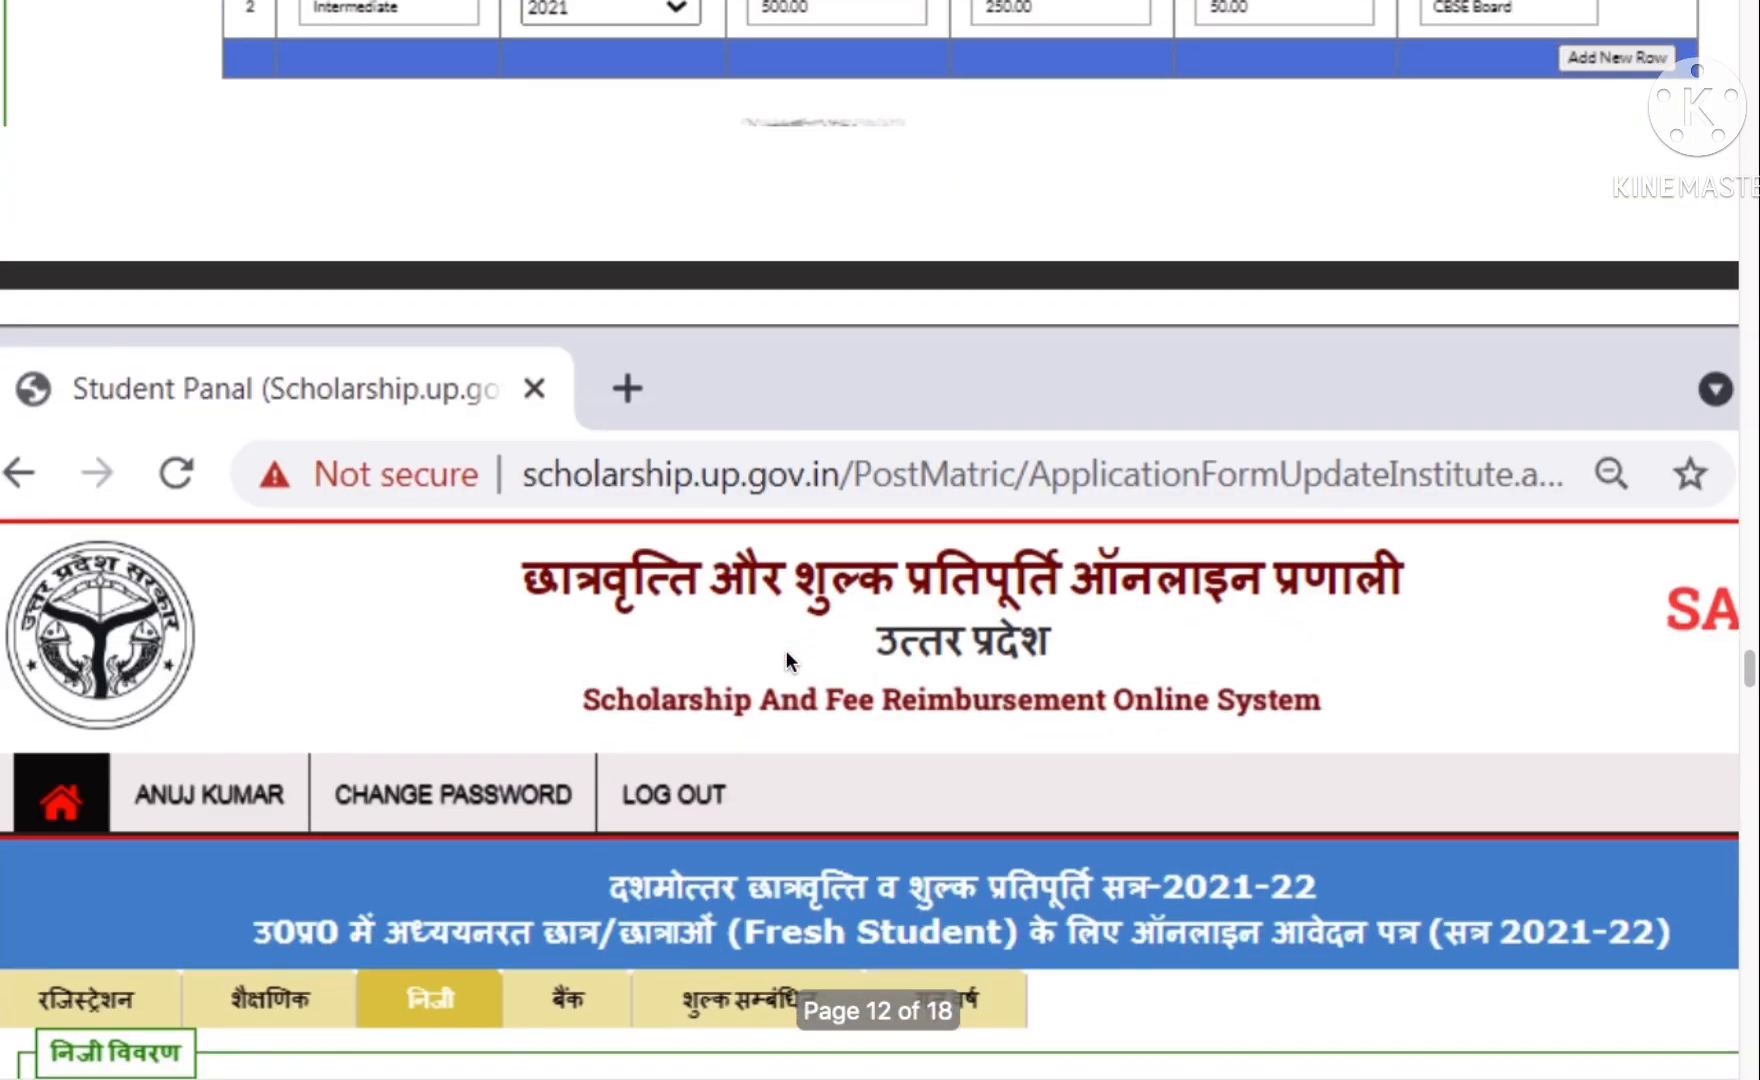
pyautogui.scroll(4, 742, 578)
pyautogui.scroll(-6, 725, 527)
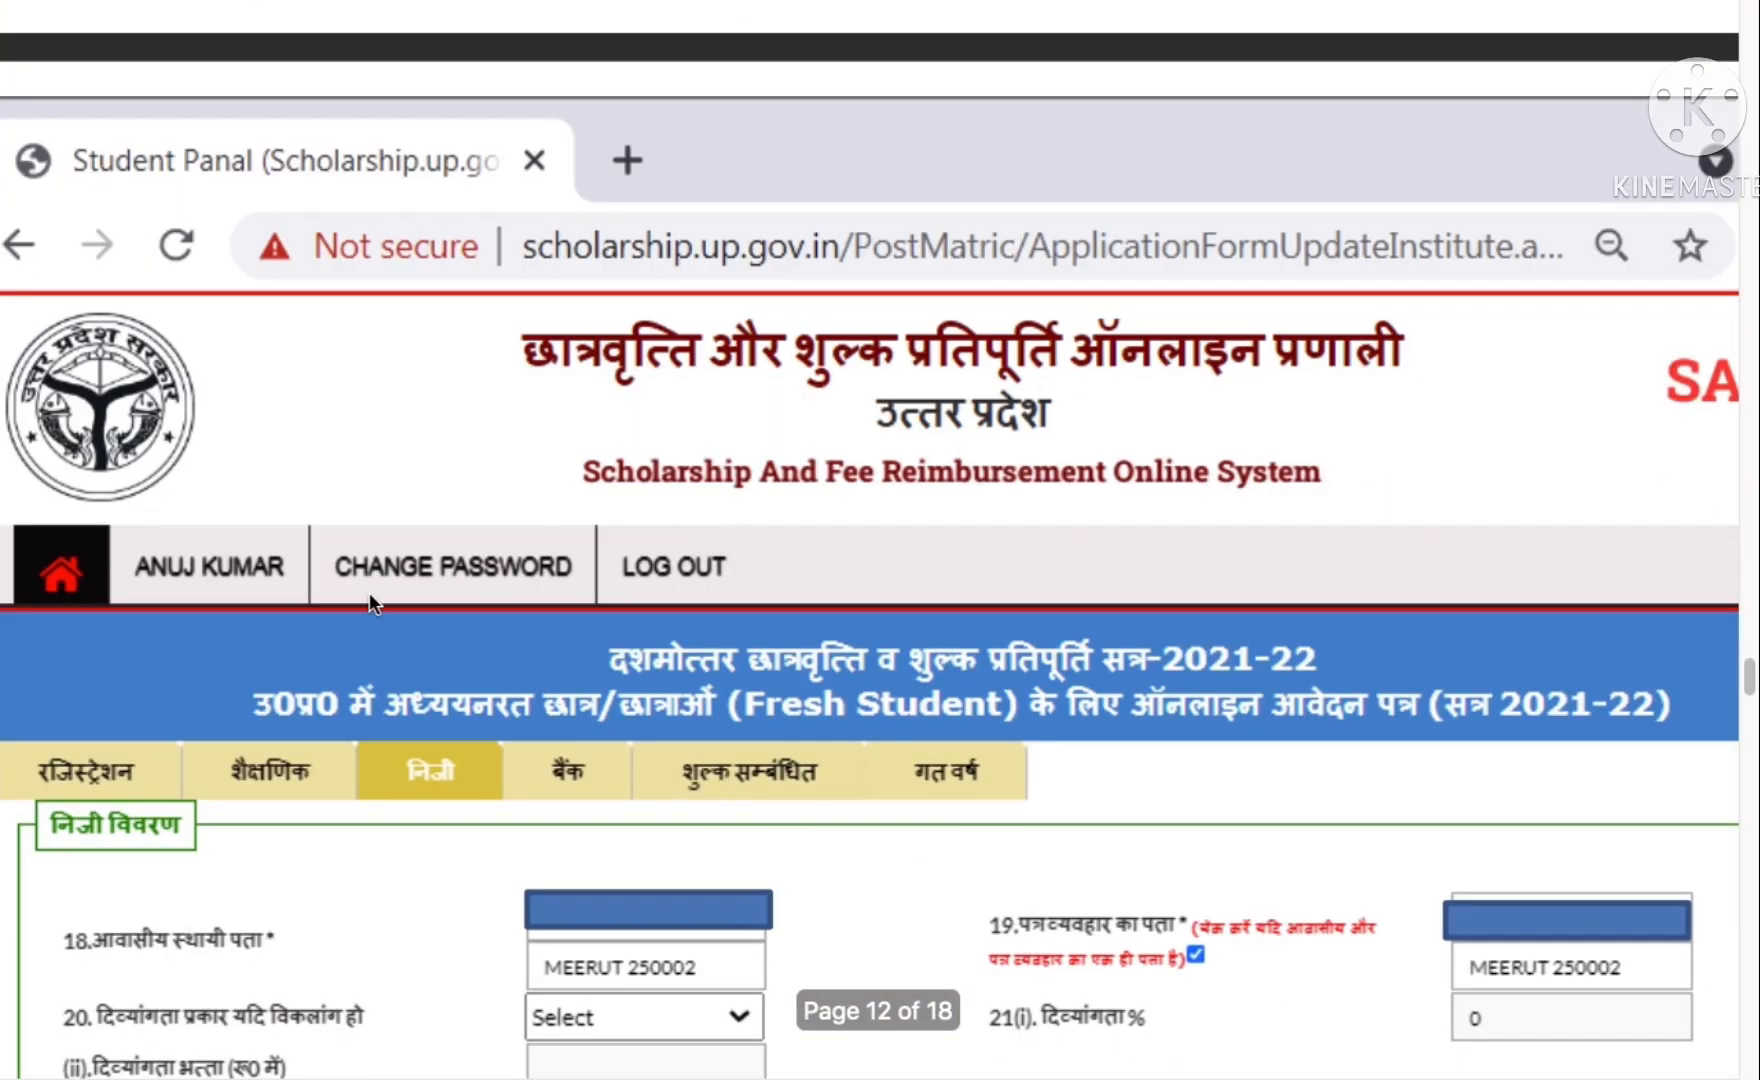
pyautogui.scroll(-3, 340, 685)
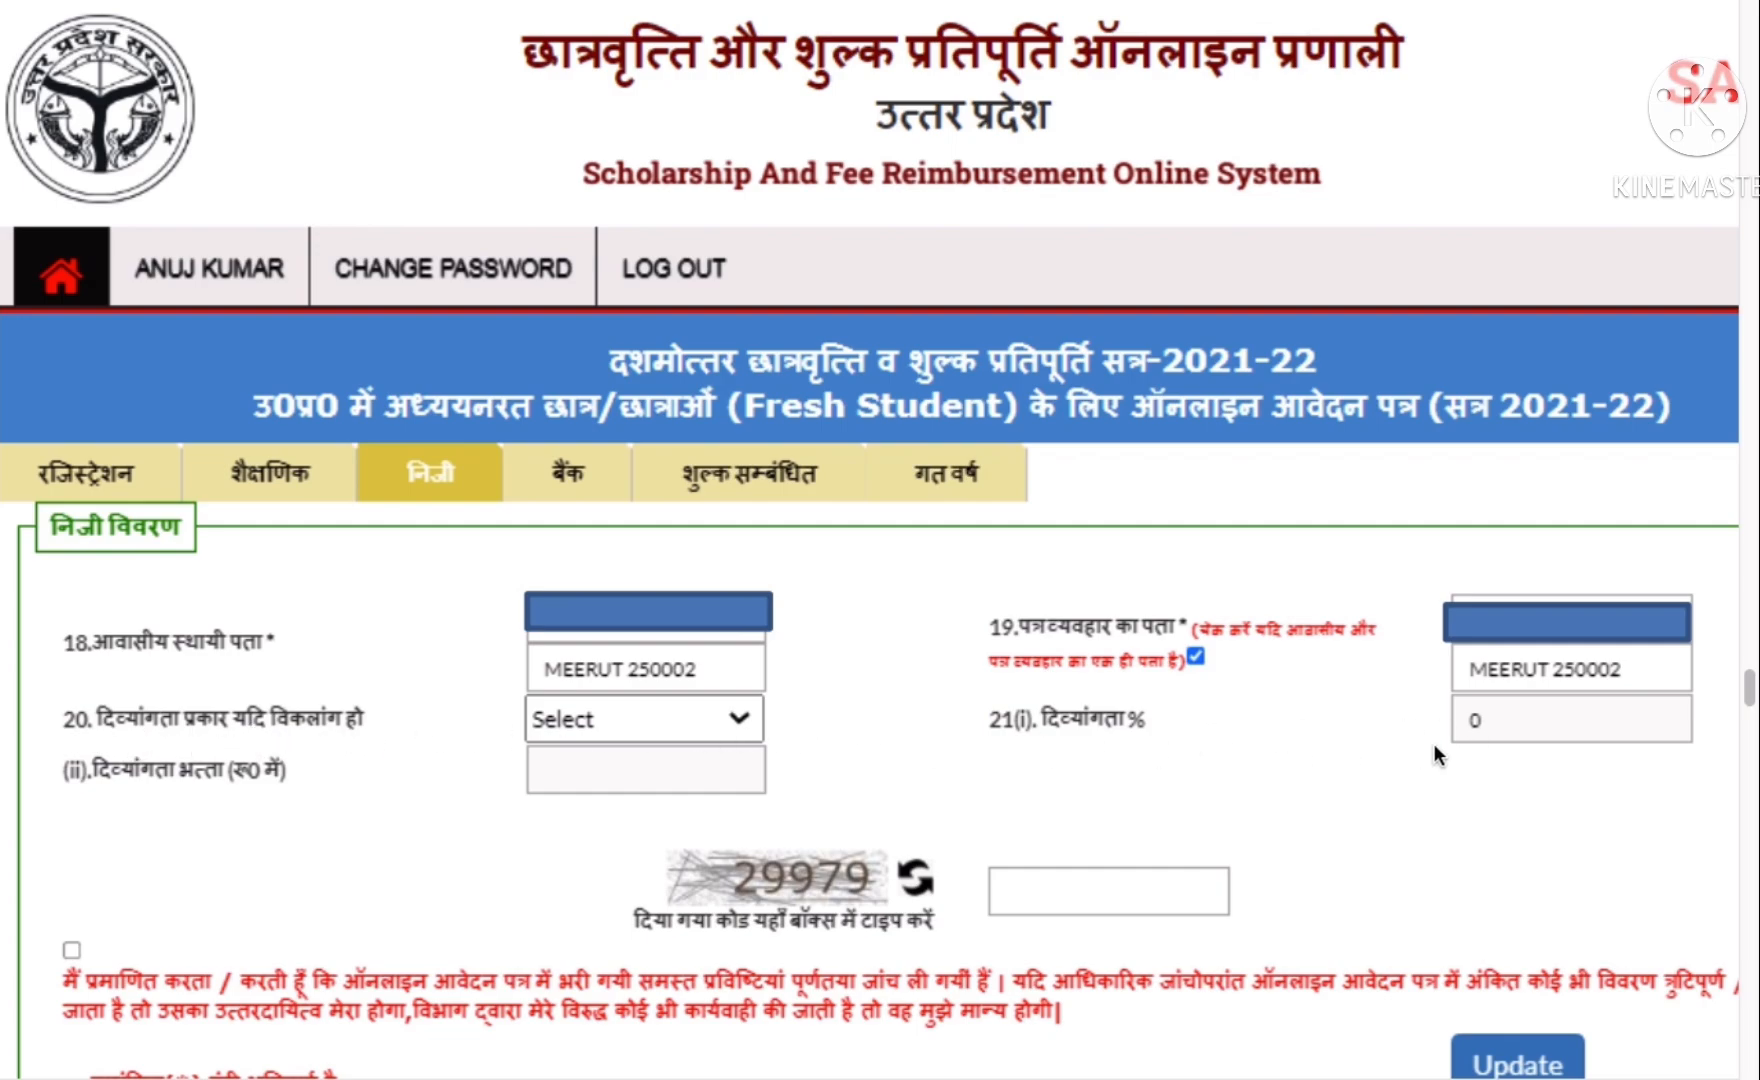
pyautogui.scroll(-1, 1504, 725)
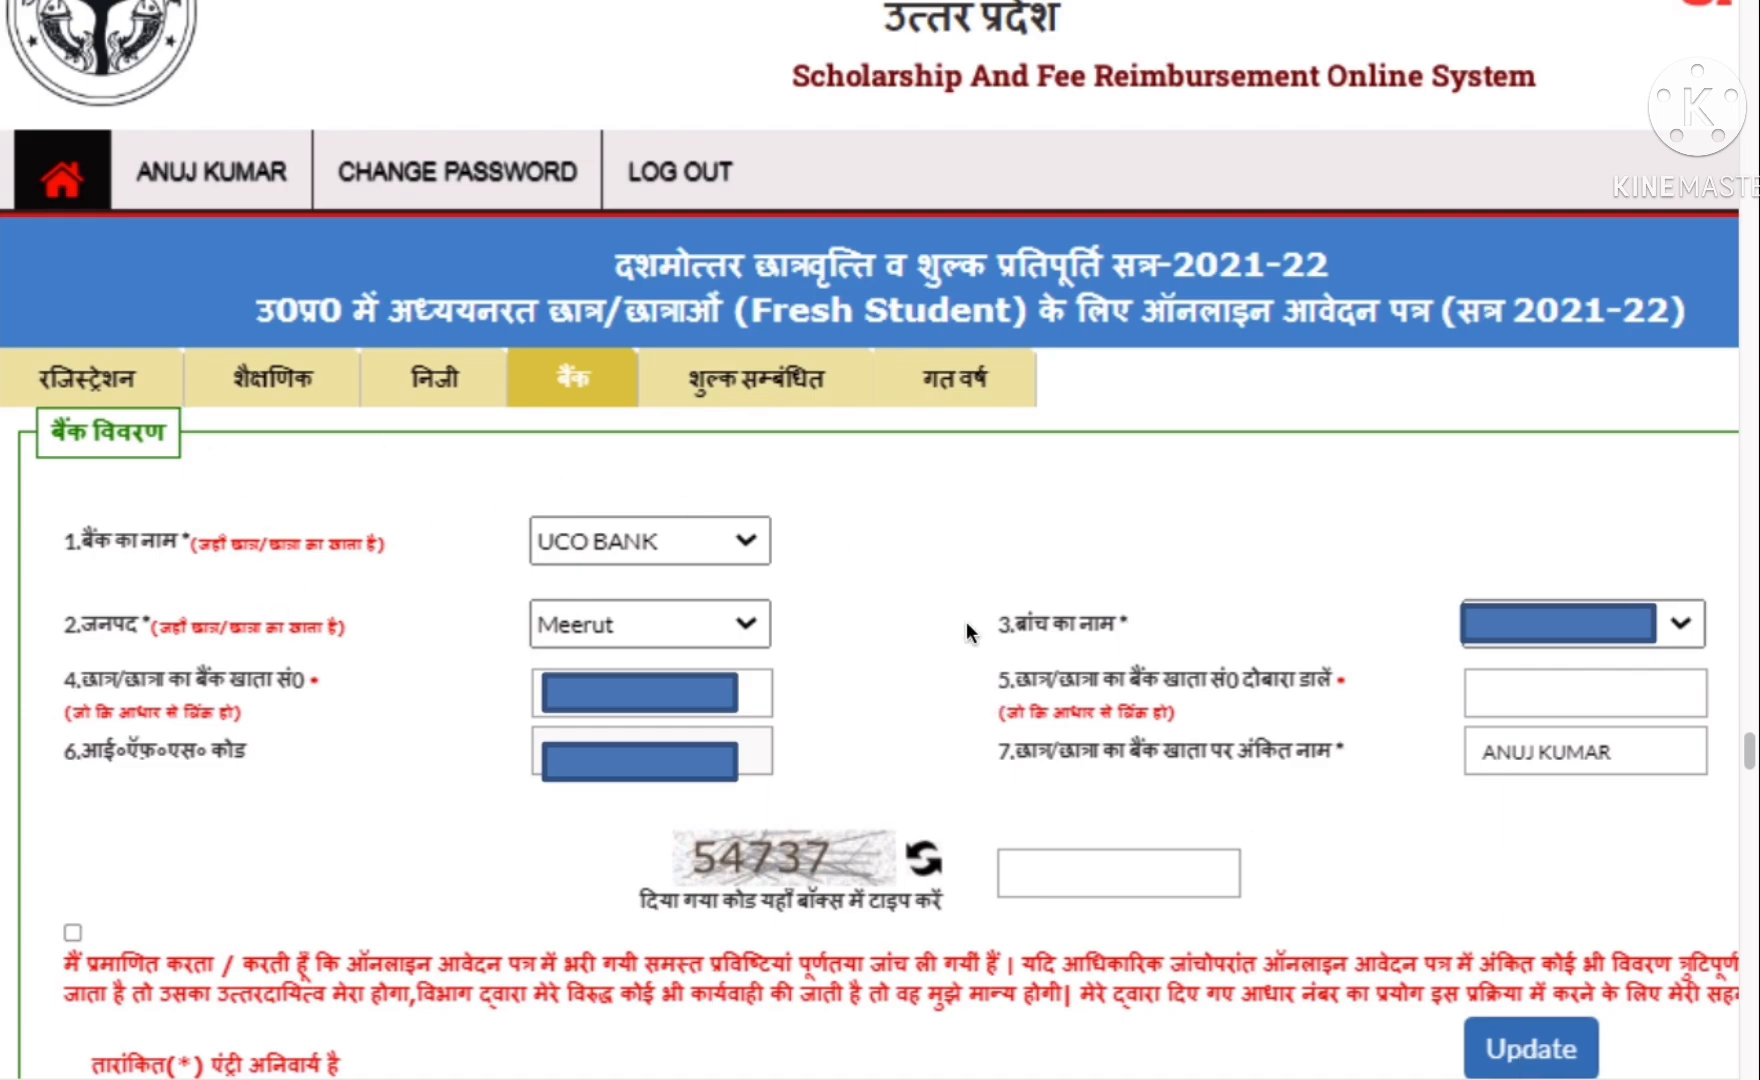
# - Scroll down to the annual non-refundable compulsory fee field in the fee details
pyautogui.scroll(-1, 857, 484)
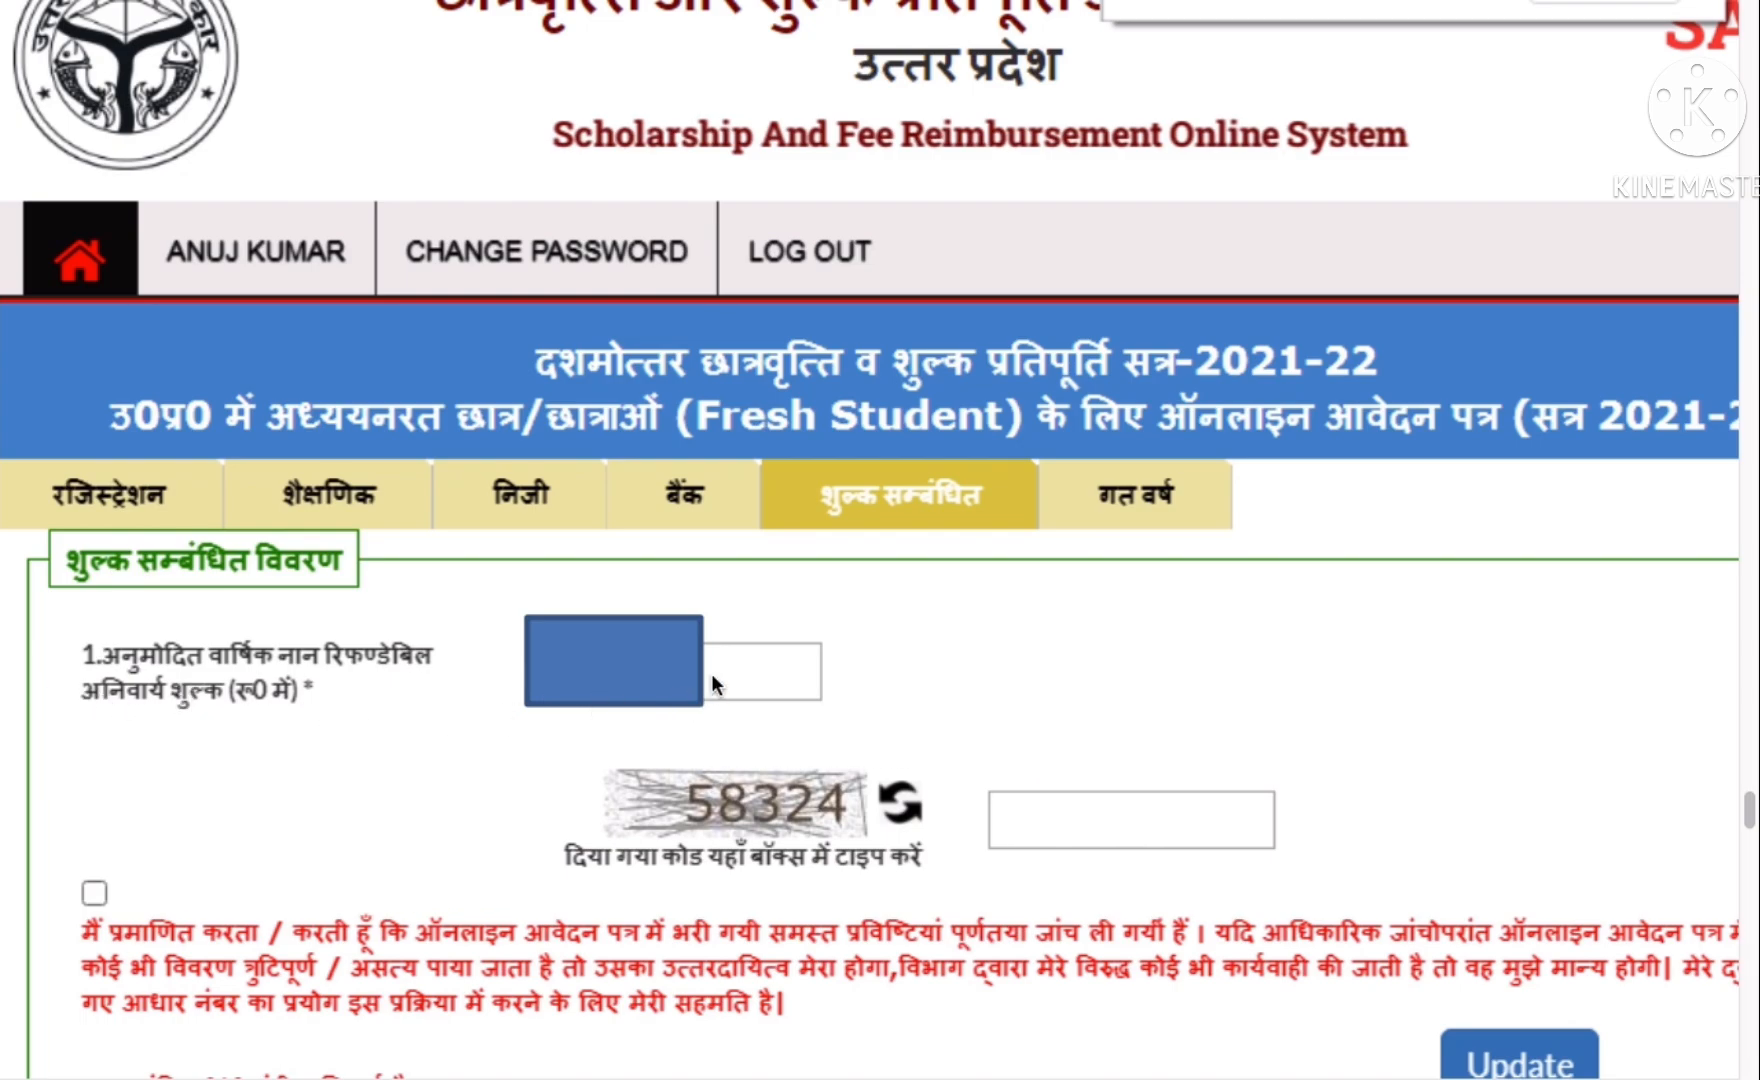
# - Scroll to the bank details showing UCO BANK, Meerut district and the declaration
pyautogui.scroll(-1, 711, 672)
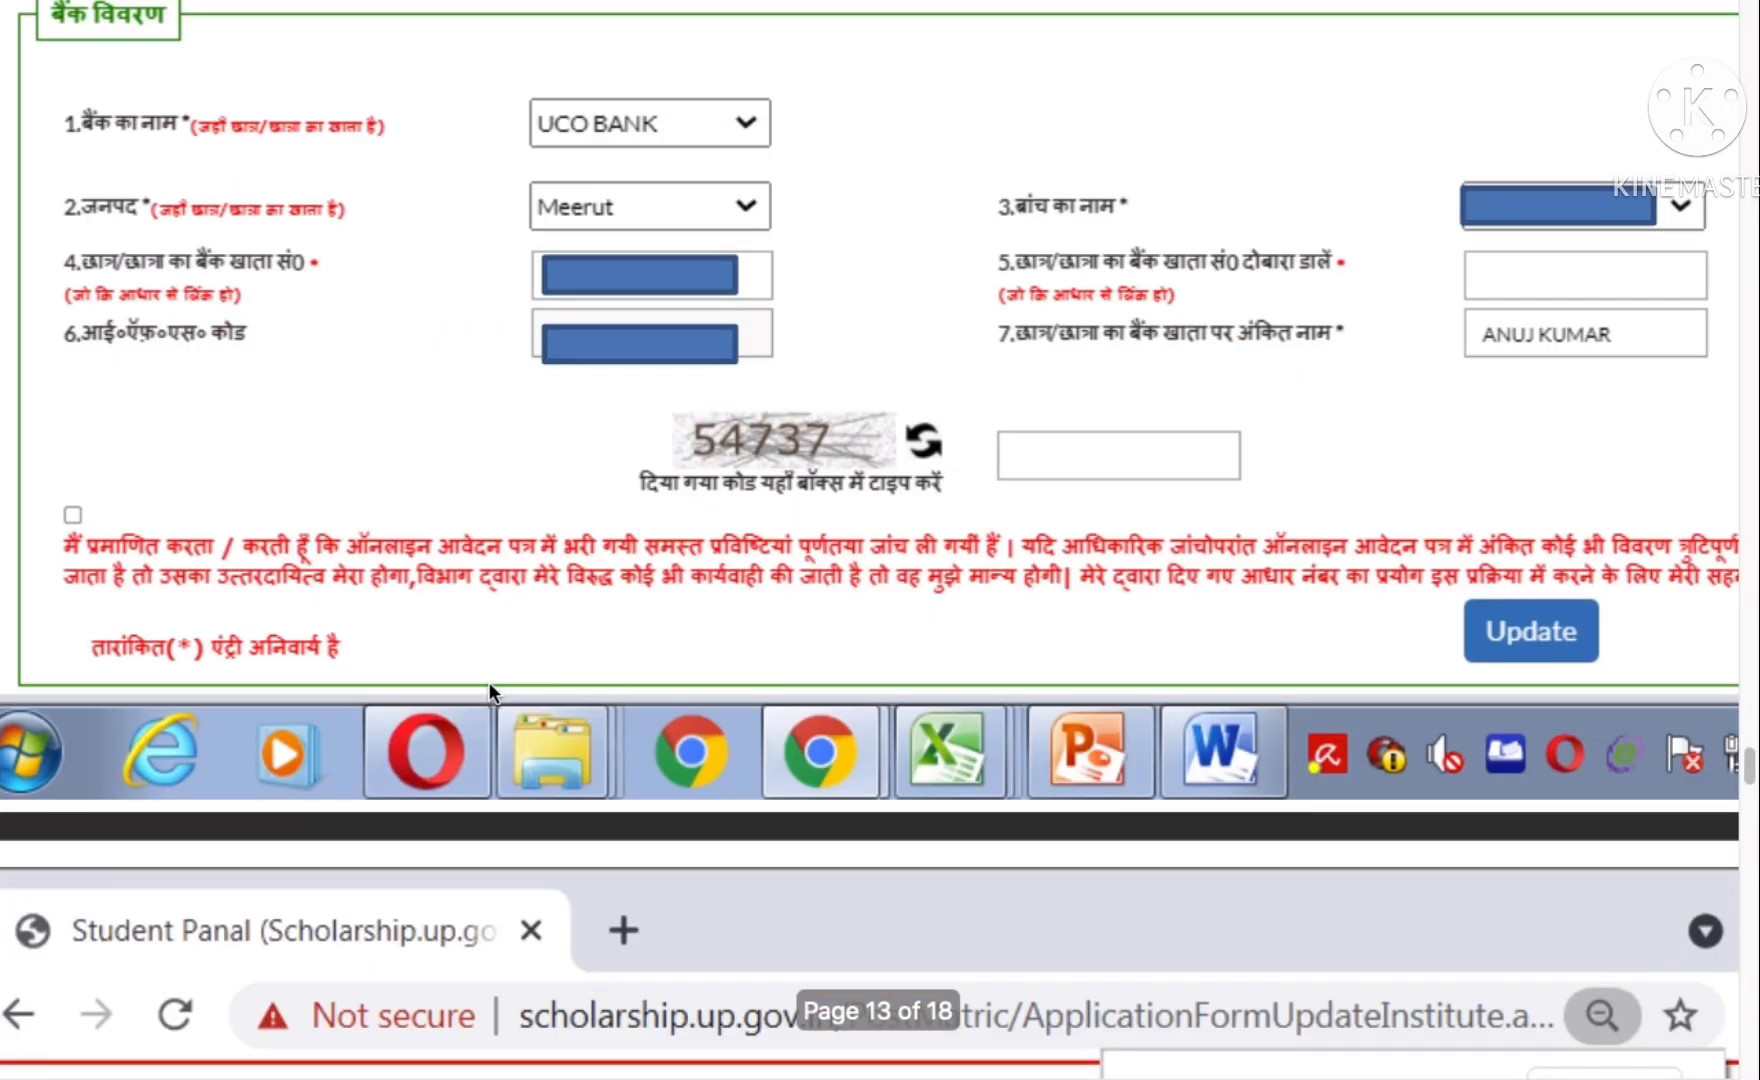
# - Scroll up to the dashboard checklist of completed application steps on page 9
pyautogui.scroll(10, 488, 690)
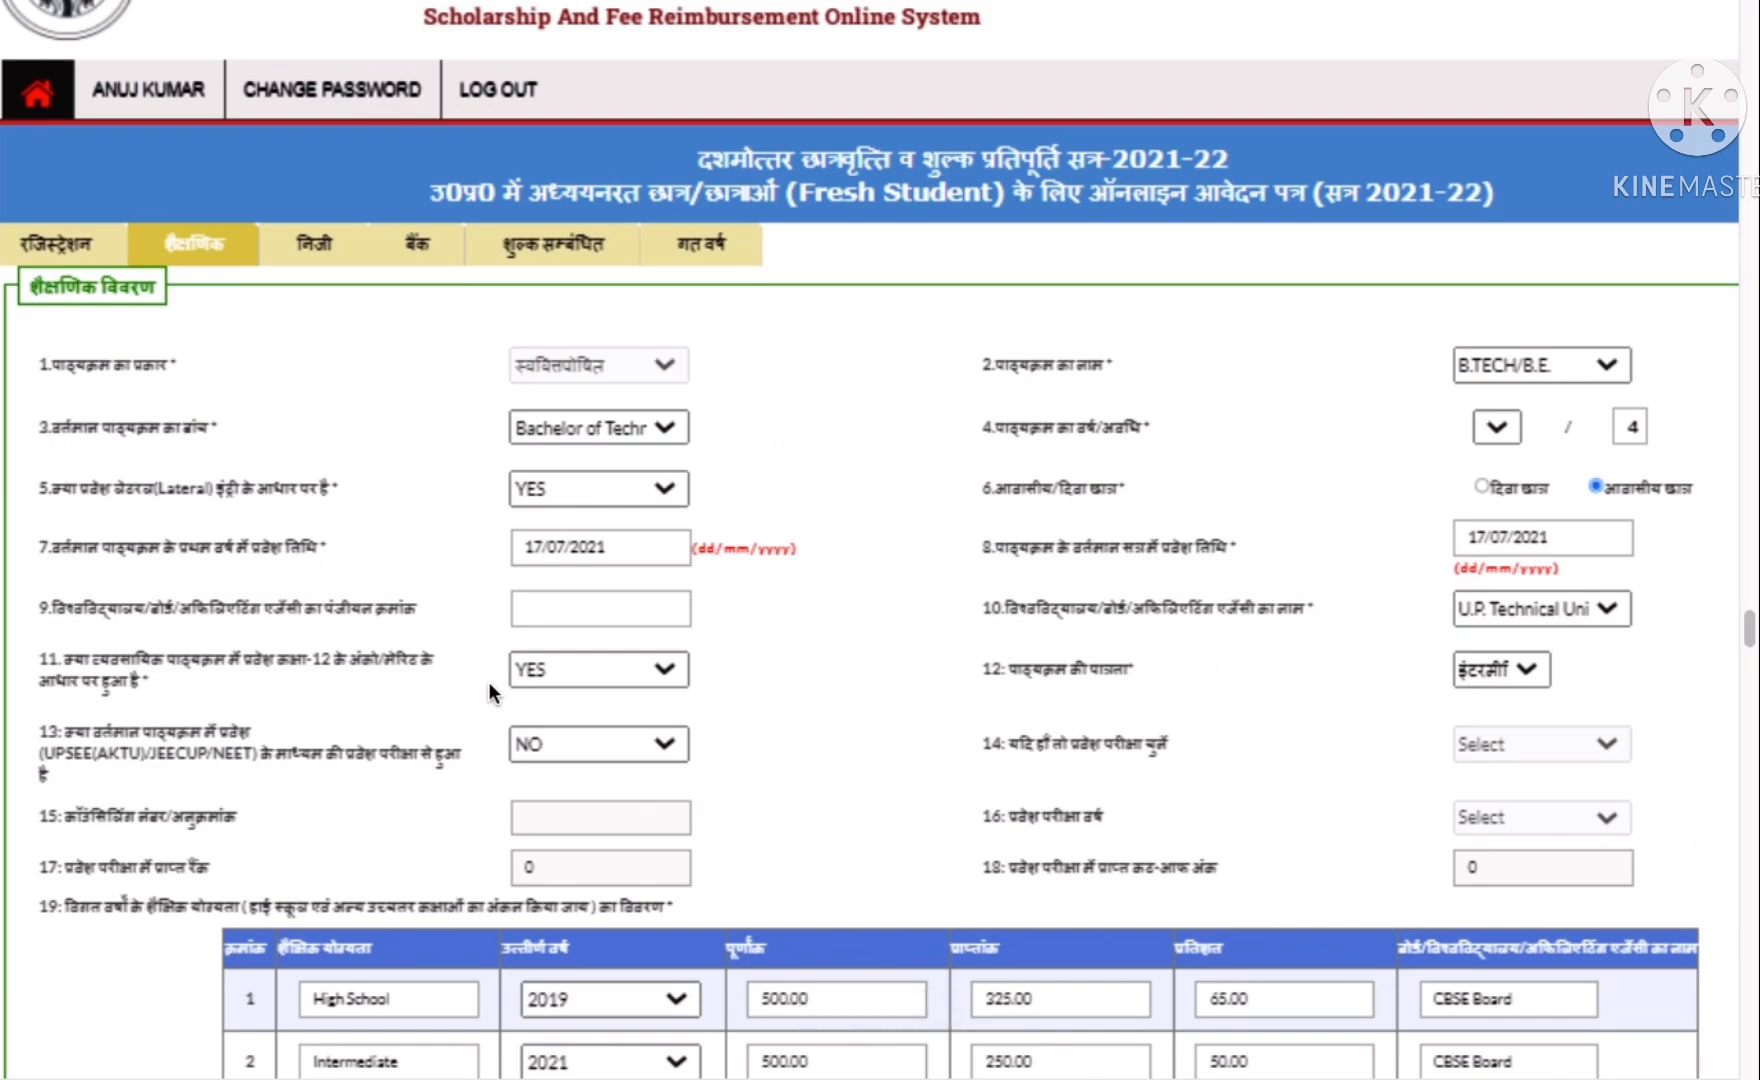
pyautogui.scroll(10, 516, 666)
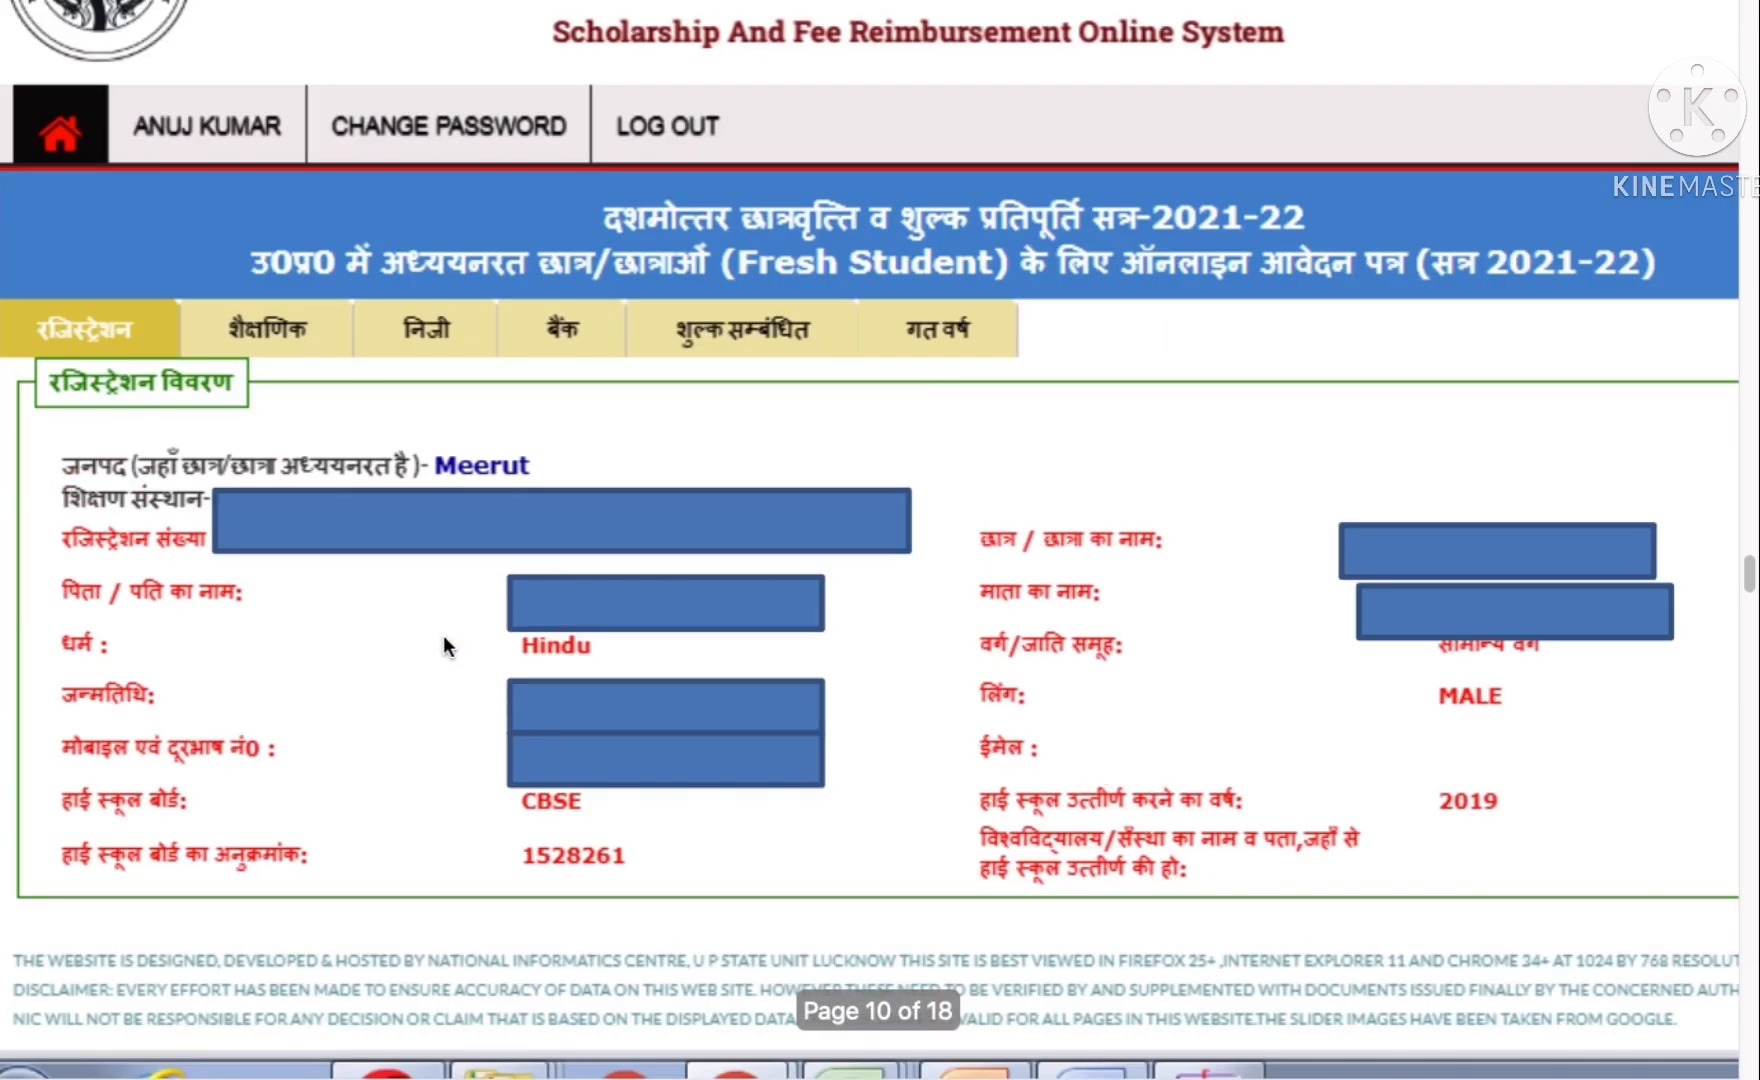
pyautogui.scroll(10, 443, 635)
pyautogui.scroll(2, 166, 206)
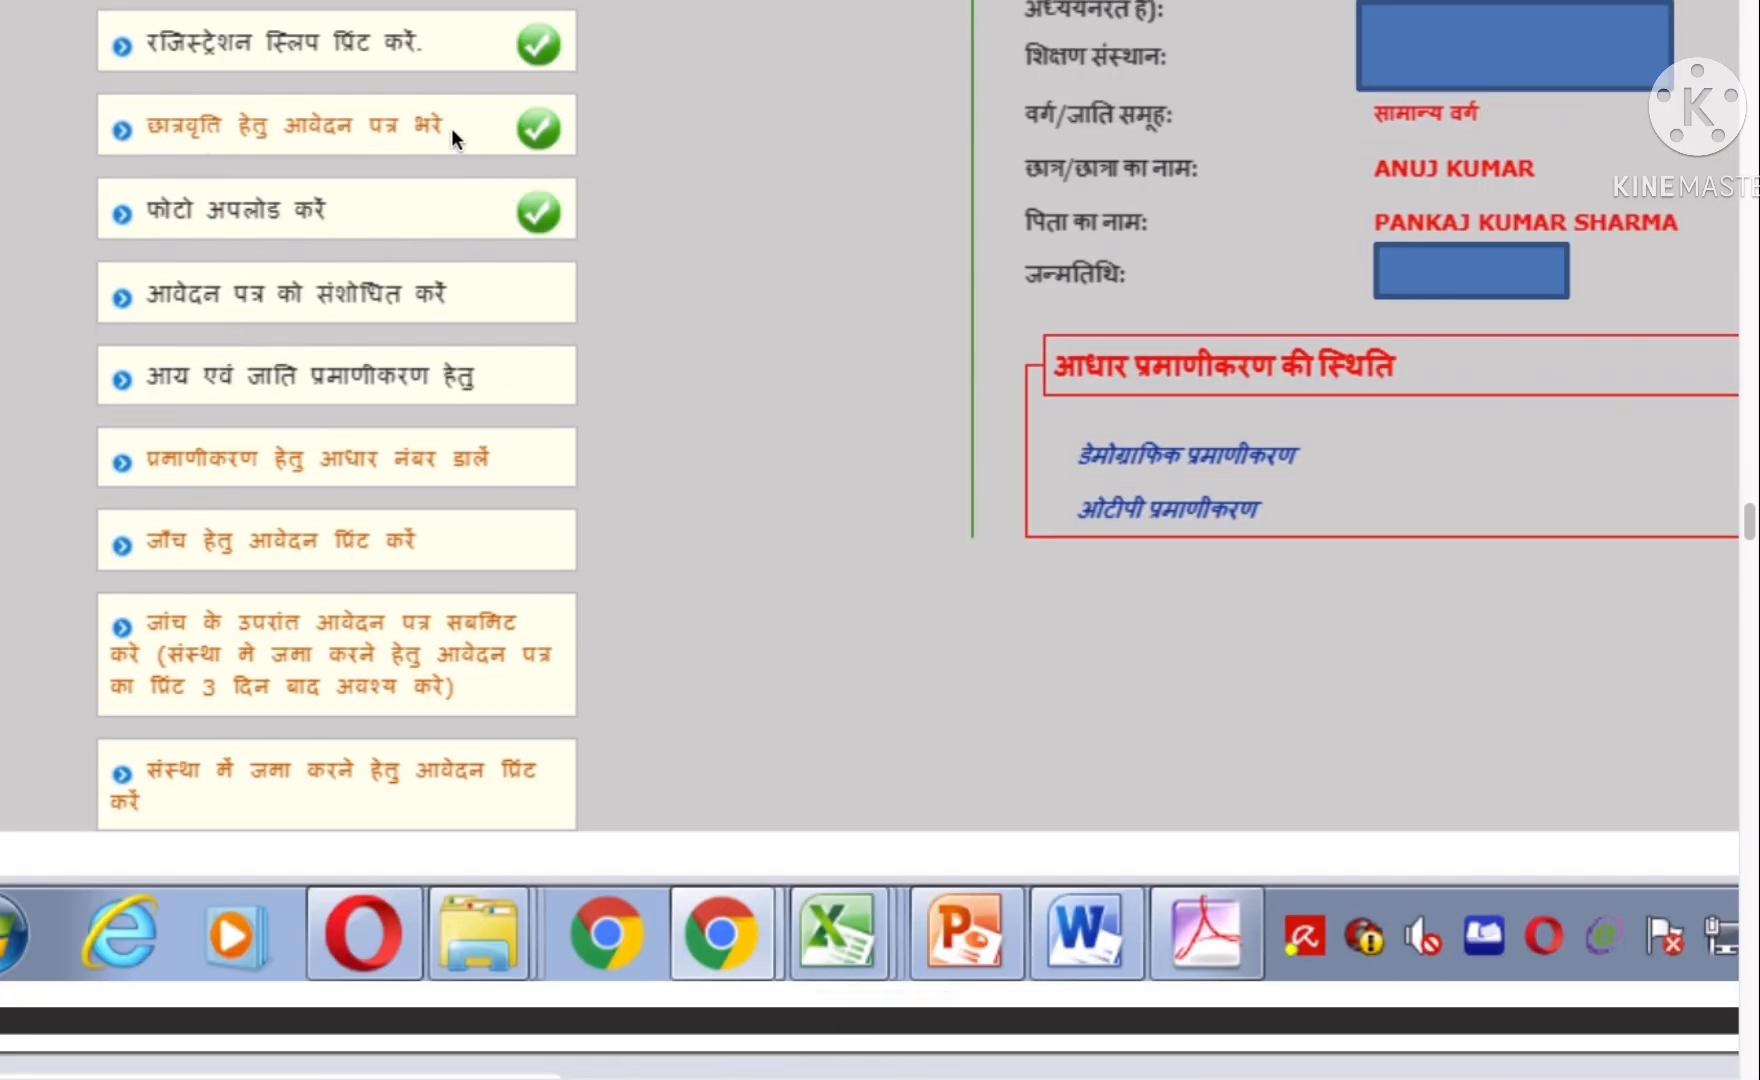
pyautogui.scroll(2, 451, 128)
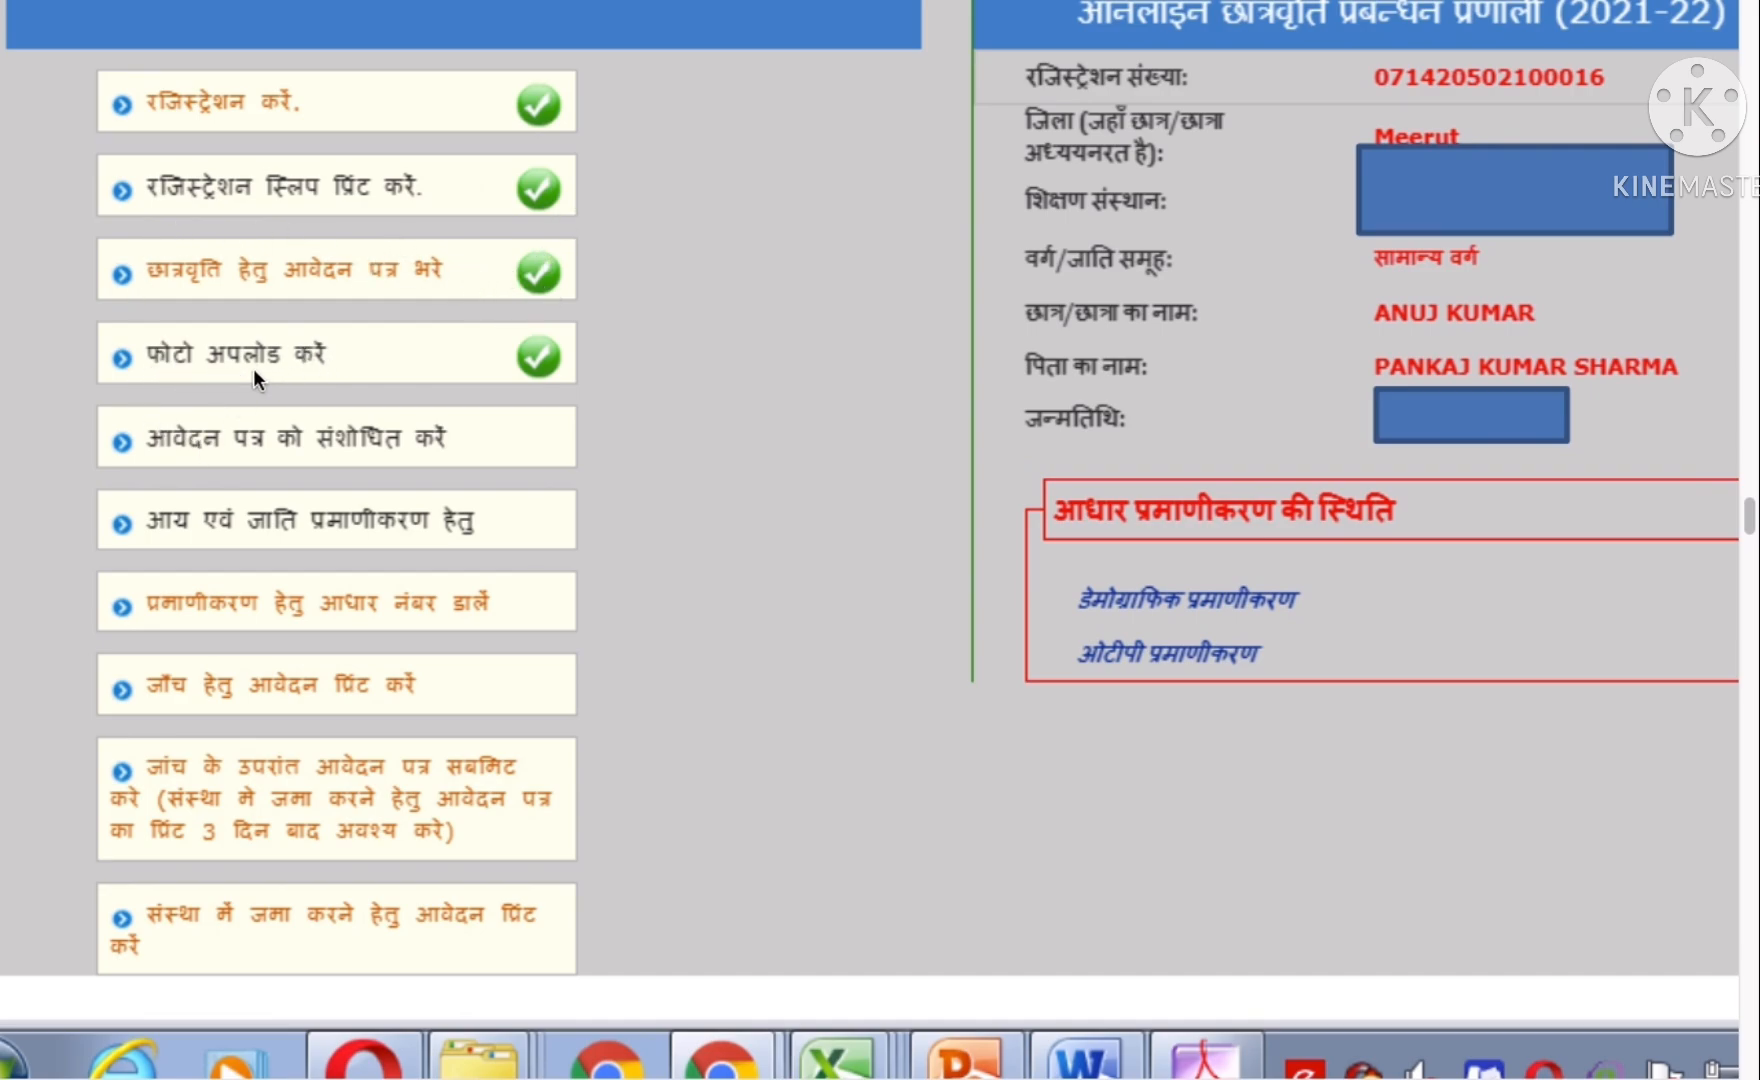
# - Scroll down to the previous-year section showing PASS with 250.00 of 500.00 marks (50.00%)
pyautogui.scroll(-20, 610, 480)
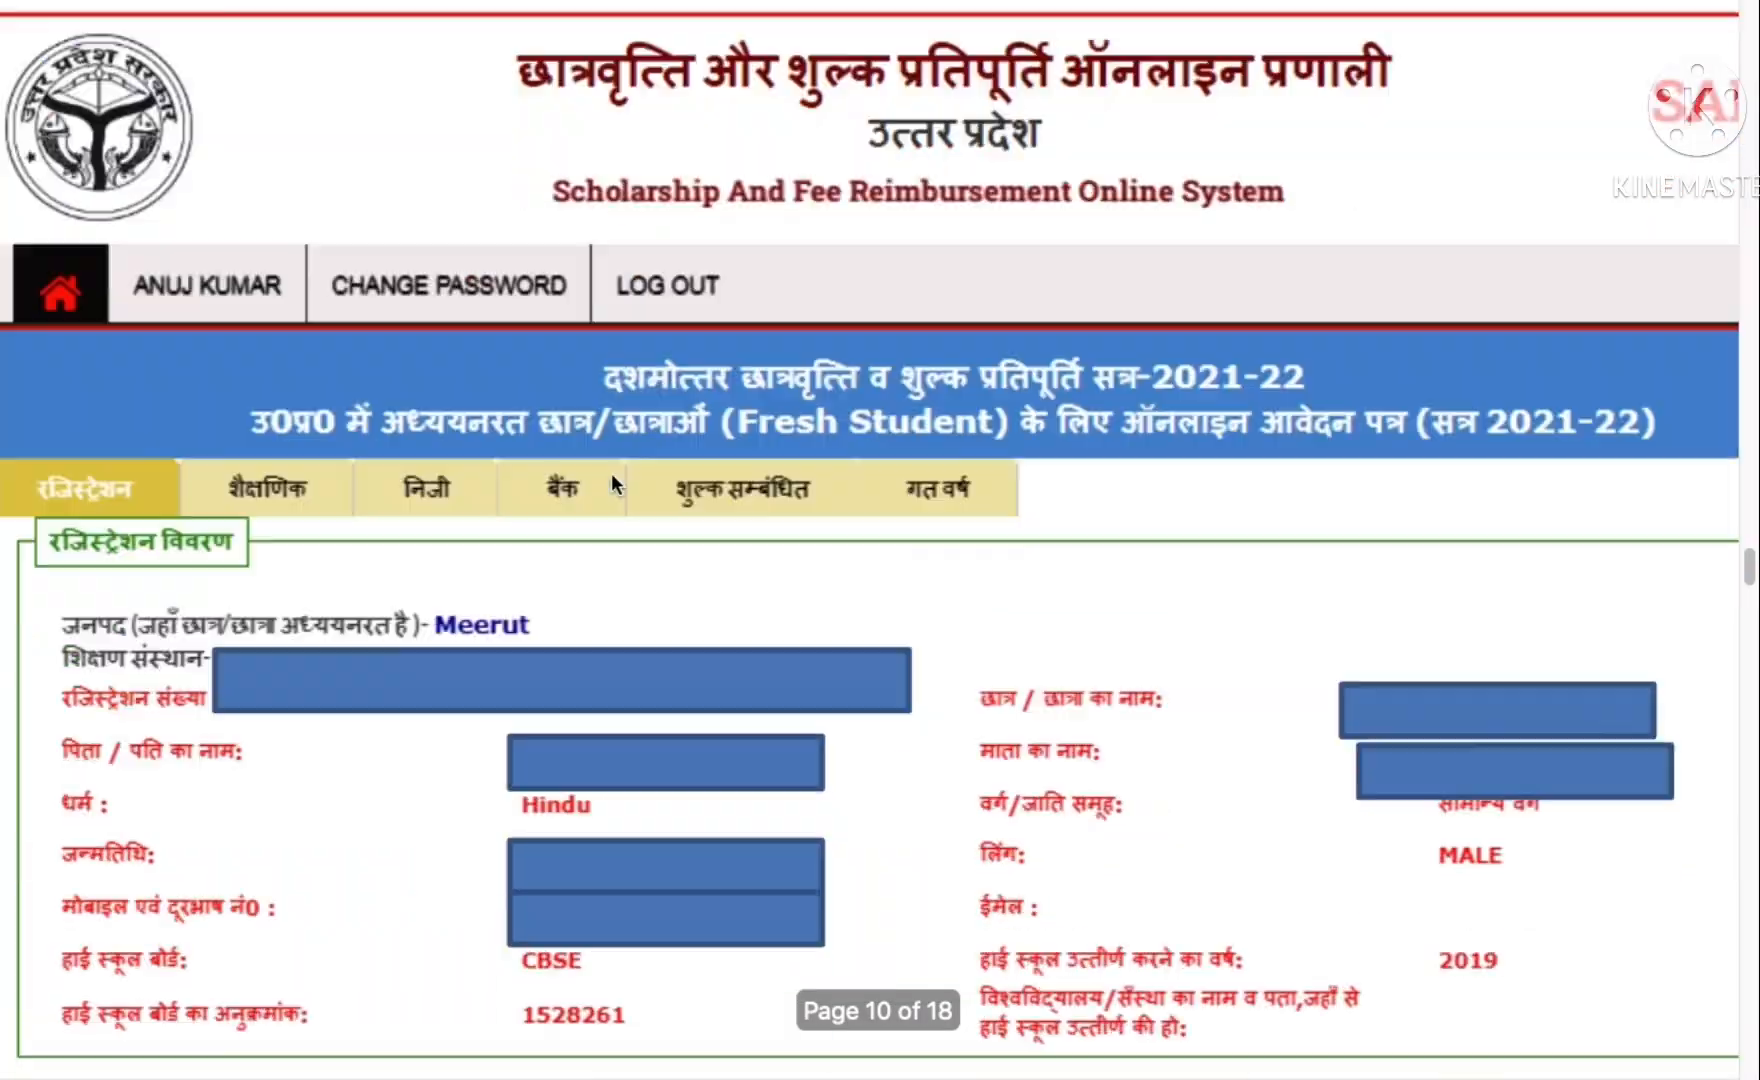
pyautogui.scroll(-20, 612, 484)
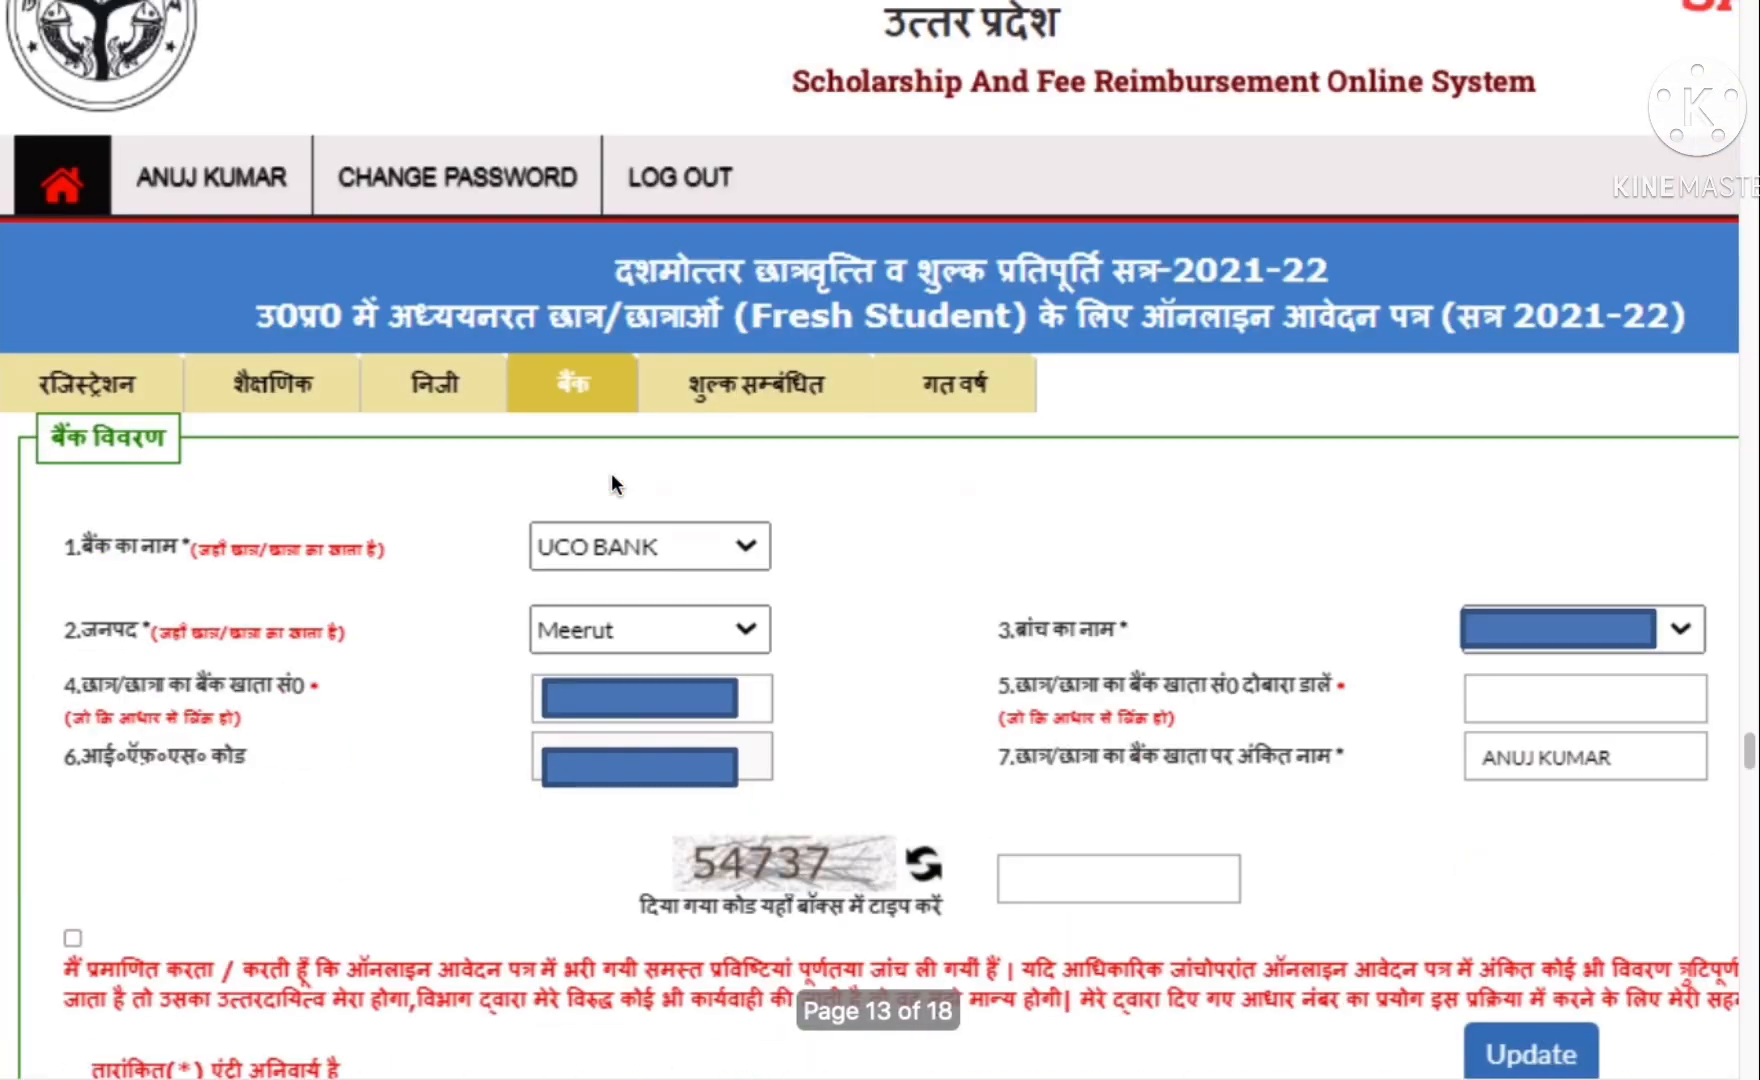
pyautogui.scroll(-20, 612, 480)
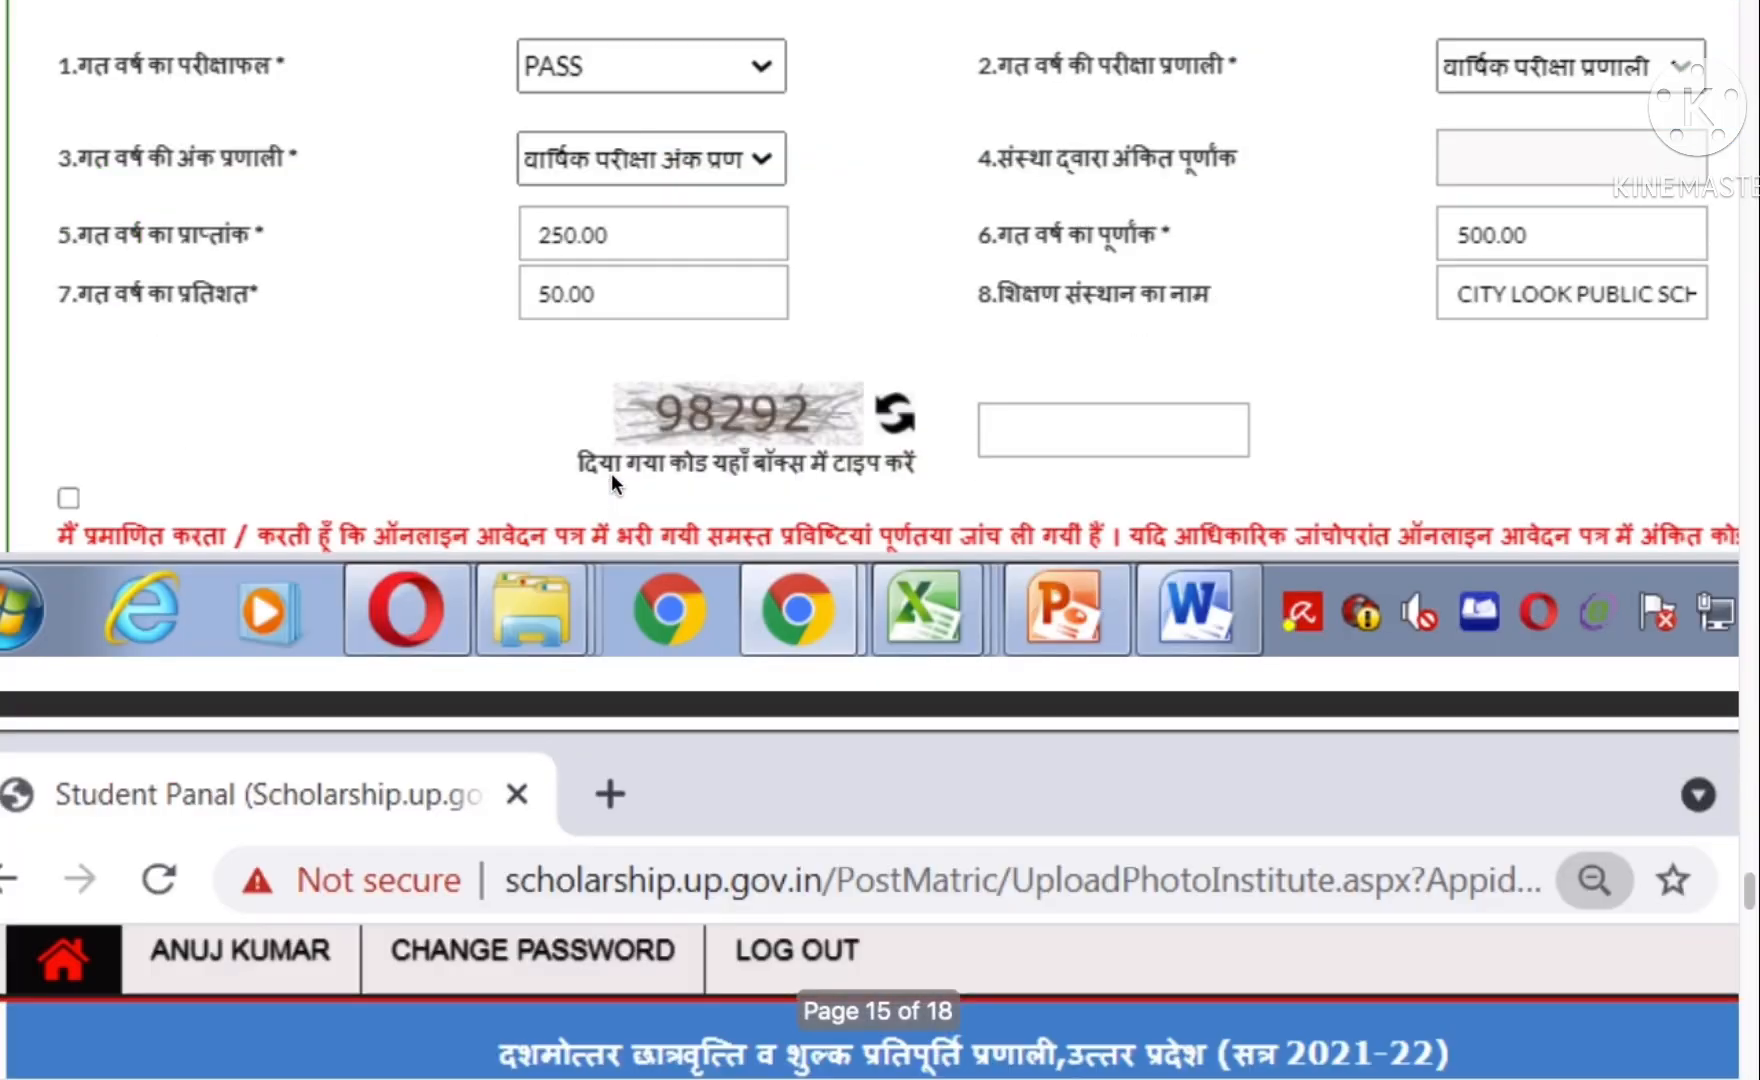
# - Scroll down to the photo upload section with the existing photo and 20KB JPEG/JPG limit
pyautogui.scroll(-5, 610, 473)
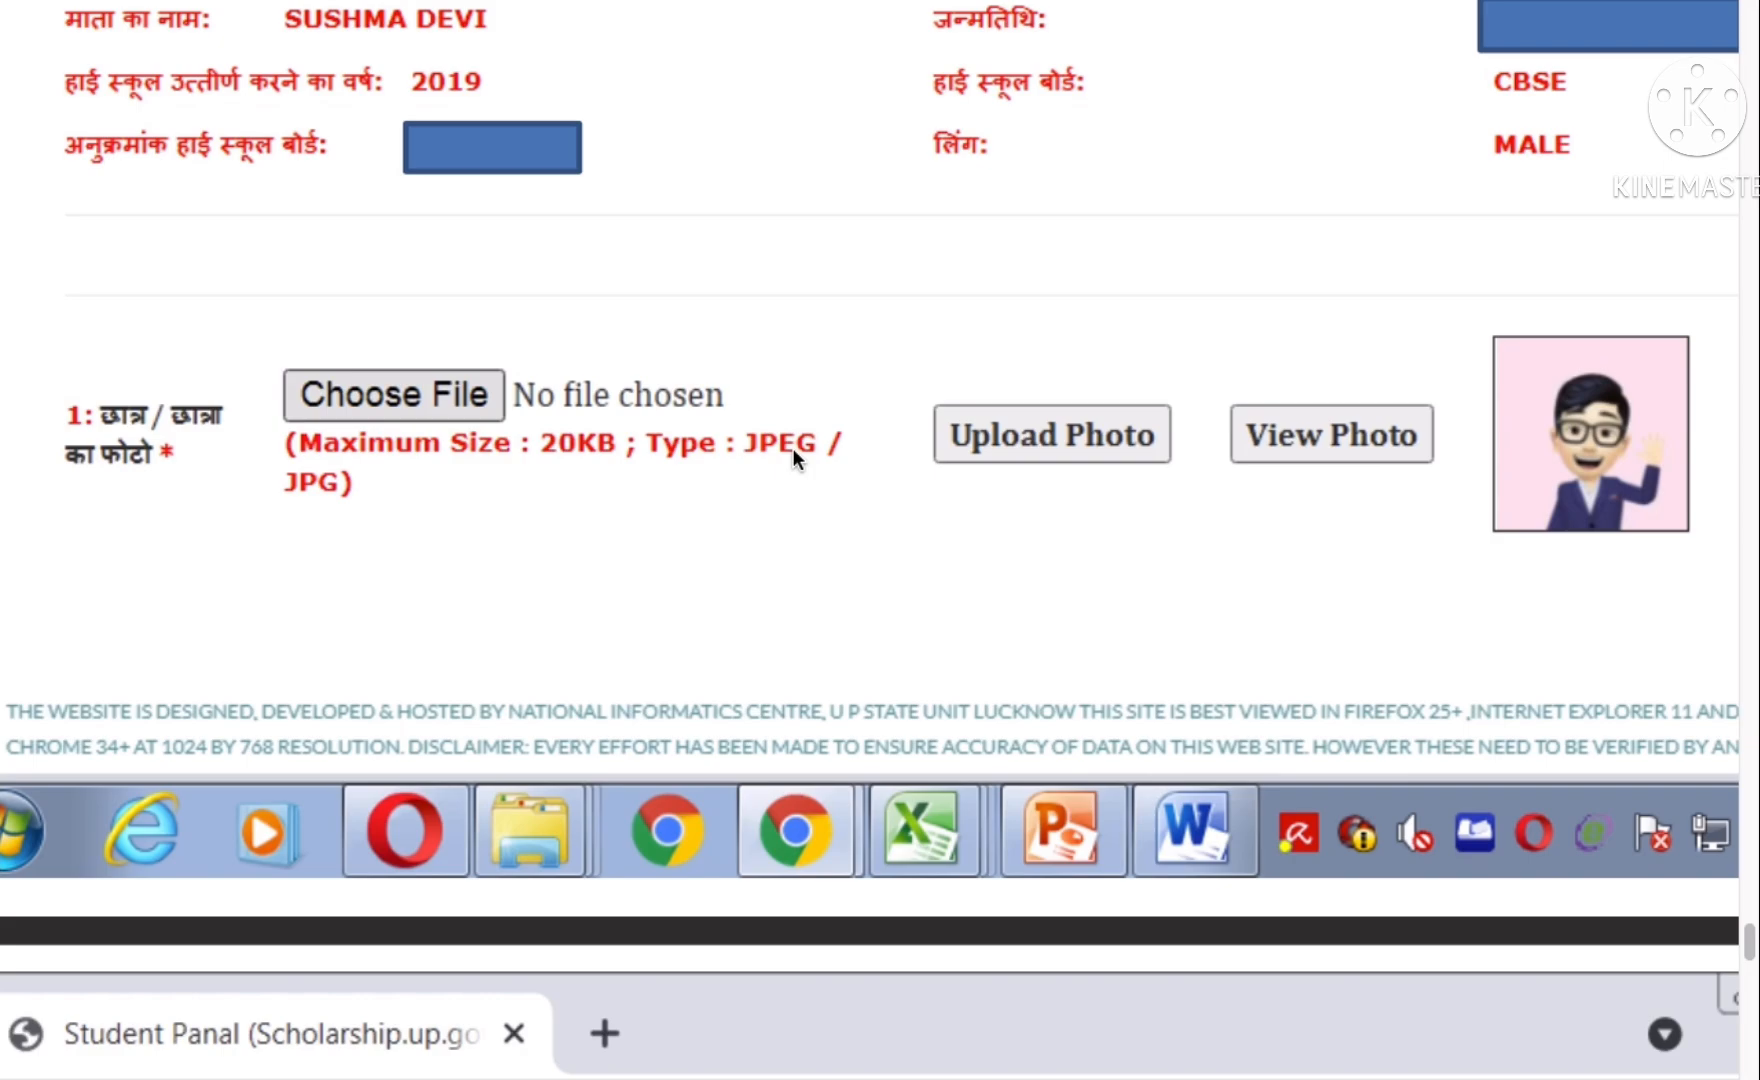
pyautogui.scroll(-1, 795, 456)
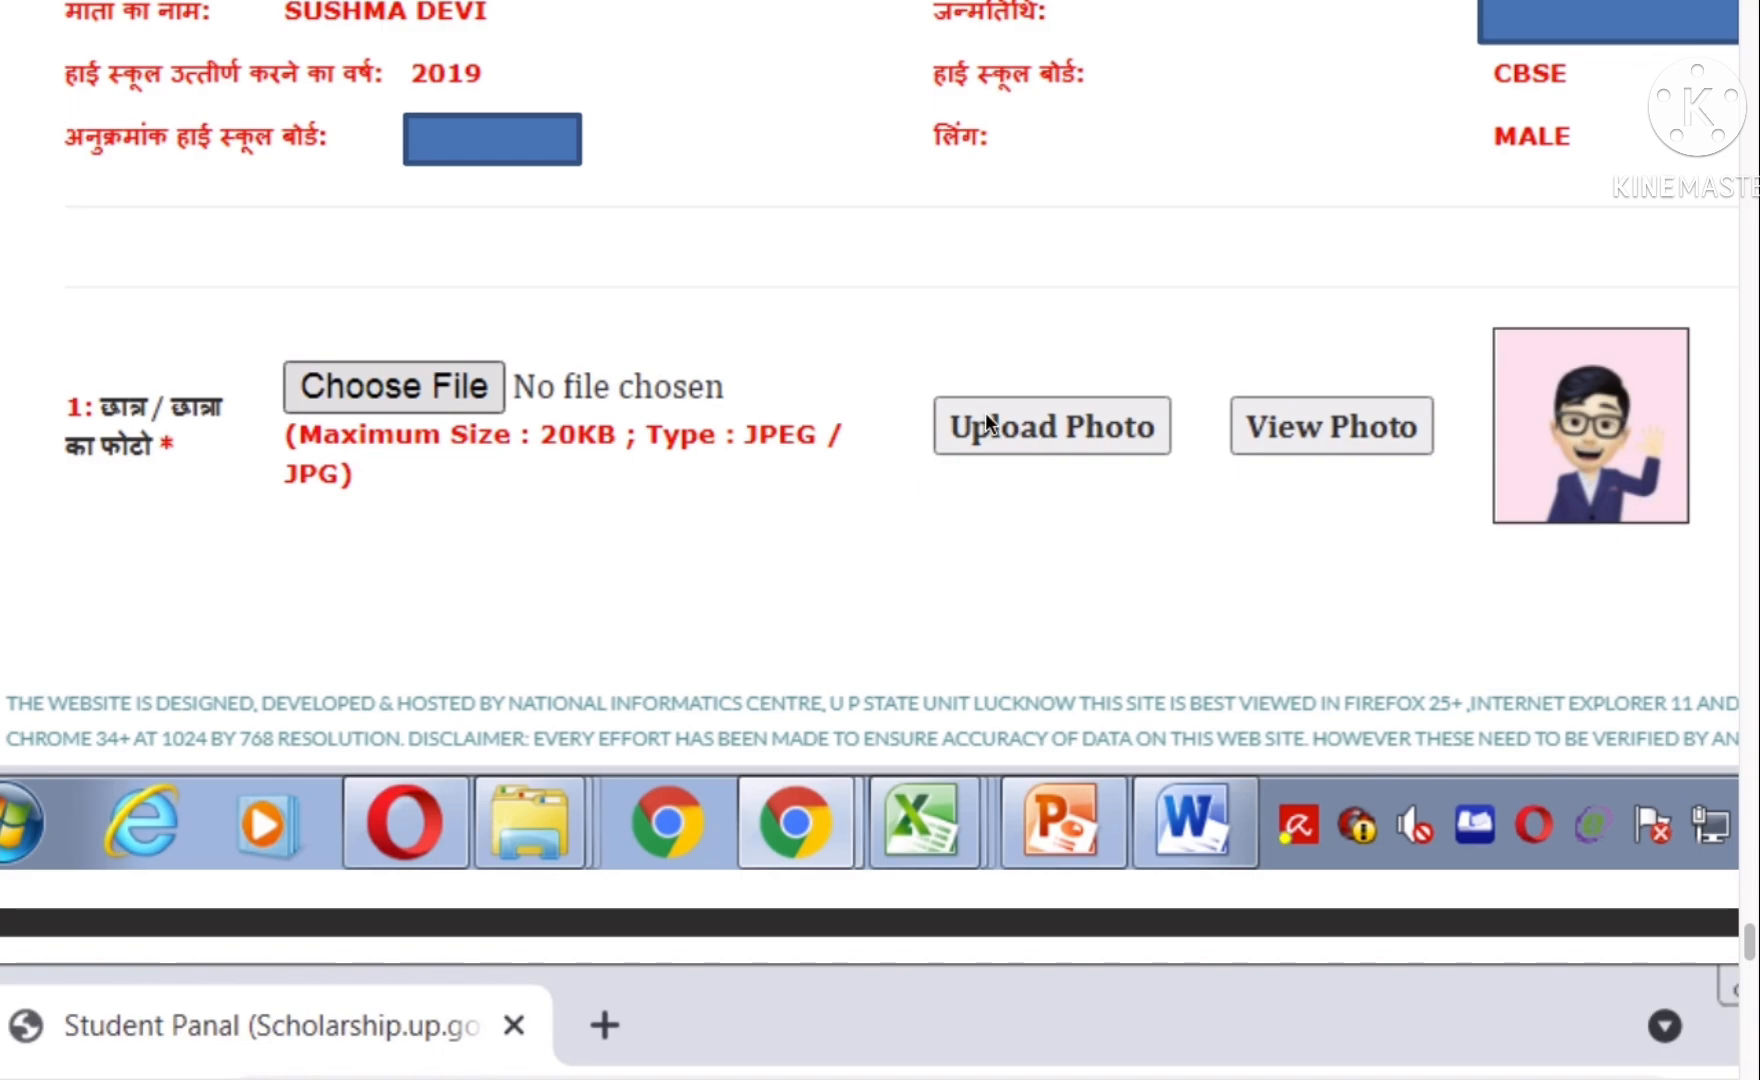
# - Scroll to the income-certificate page asking for the application and serial numbers plus a captcha
pyautogui.scroll(-8, 931, 448)
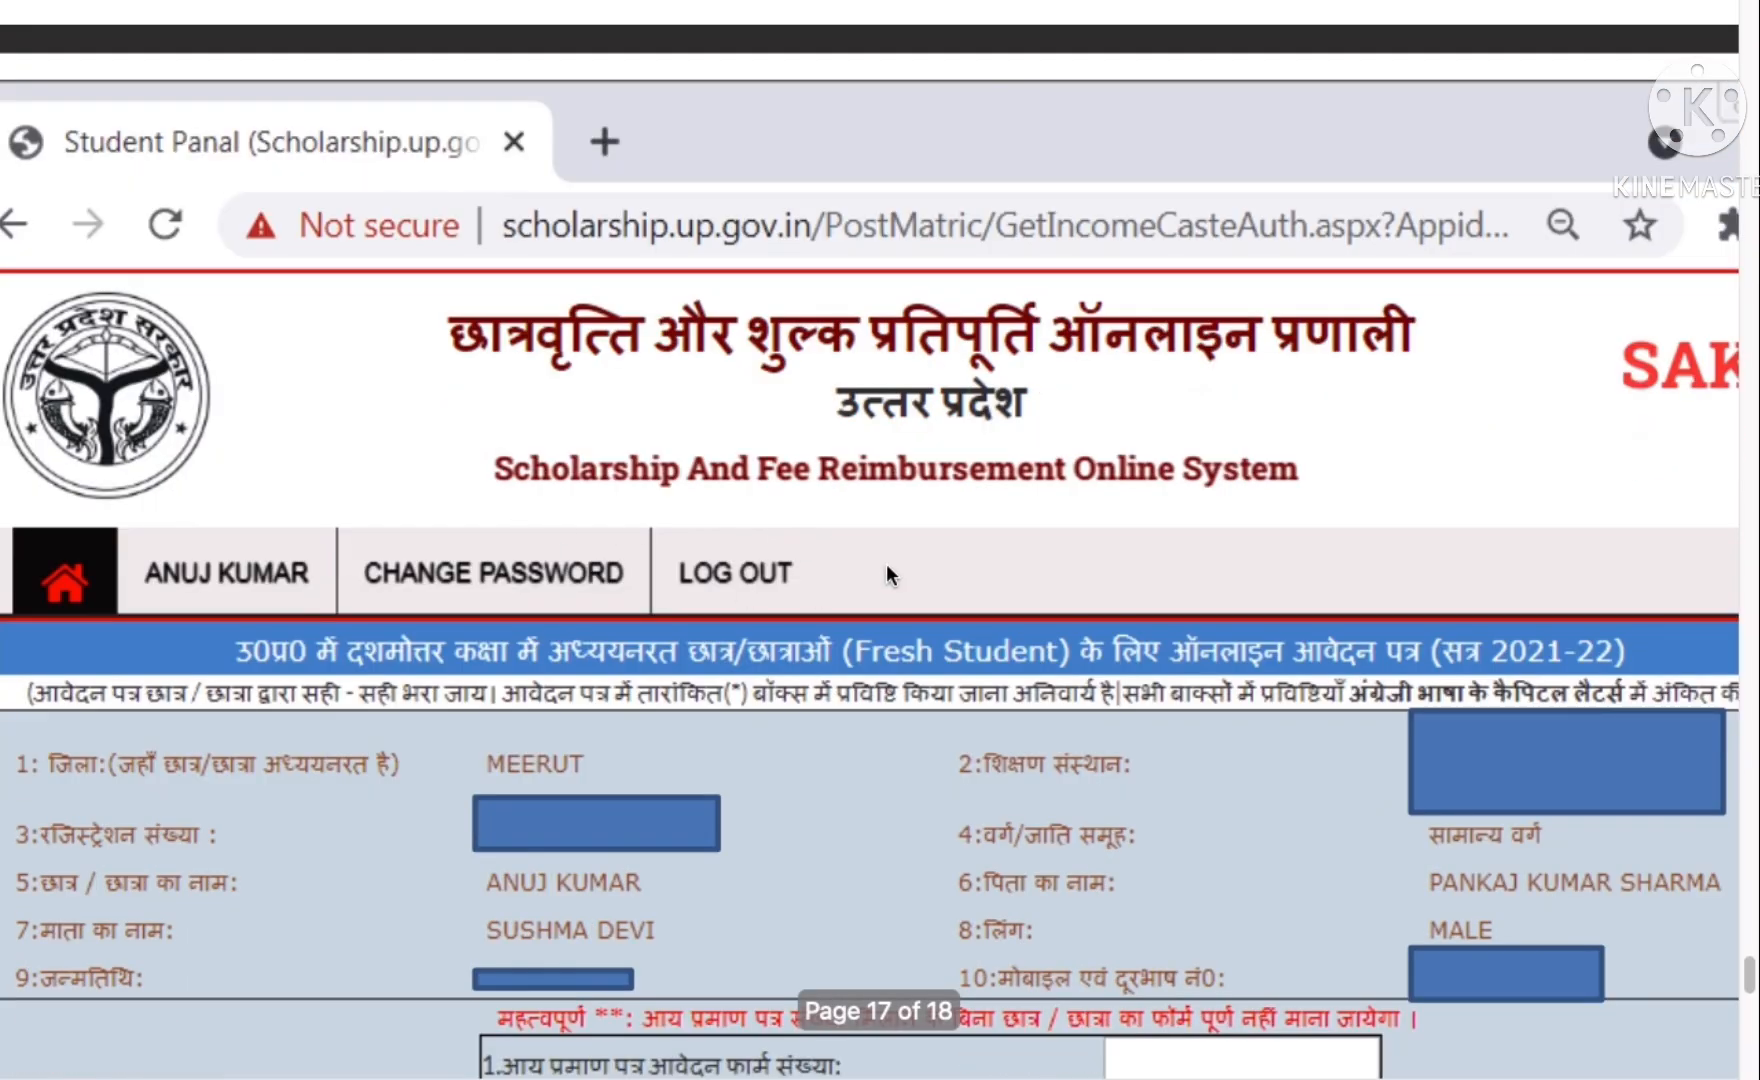
pyautogui.scroll(-3, 689, 685)
pyautogui.scroll(4, 689, 685)
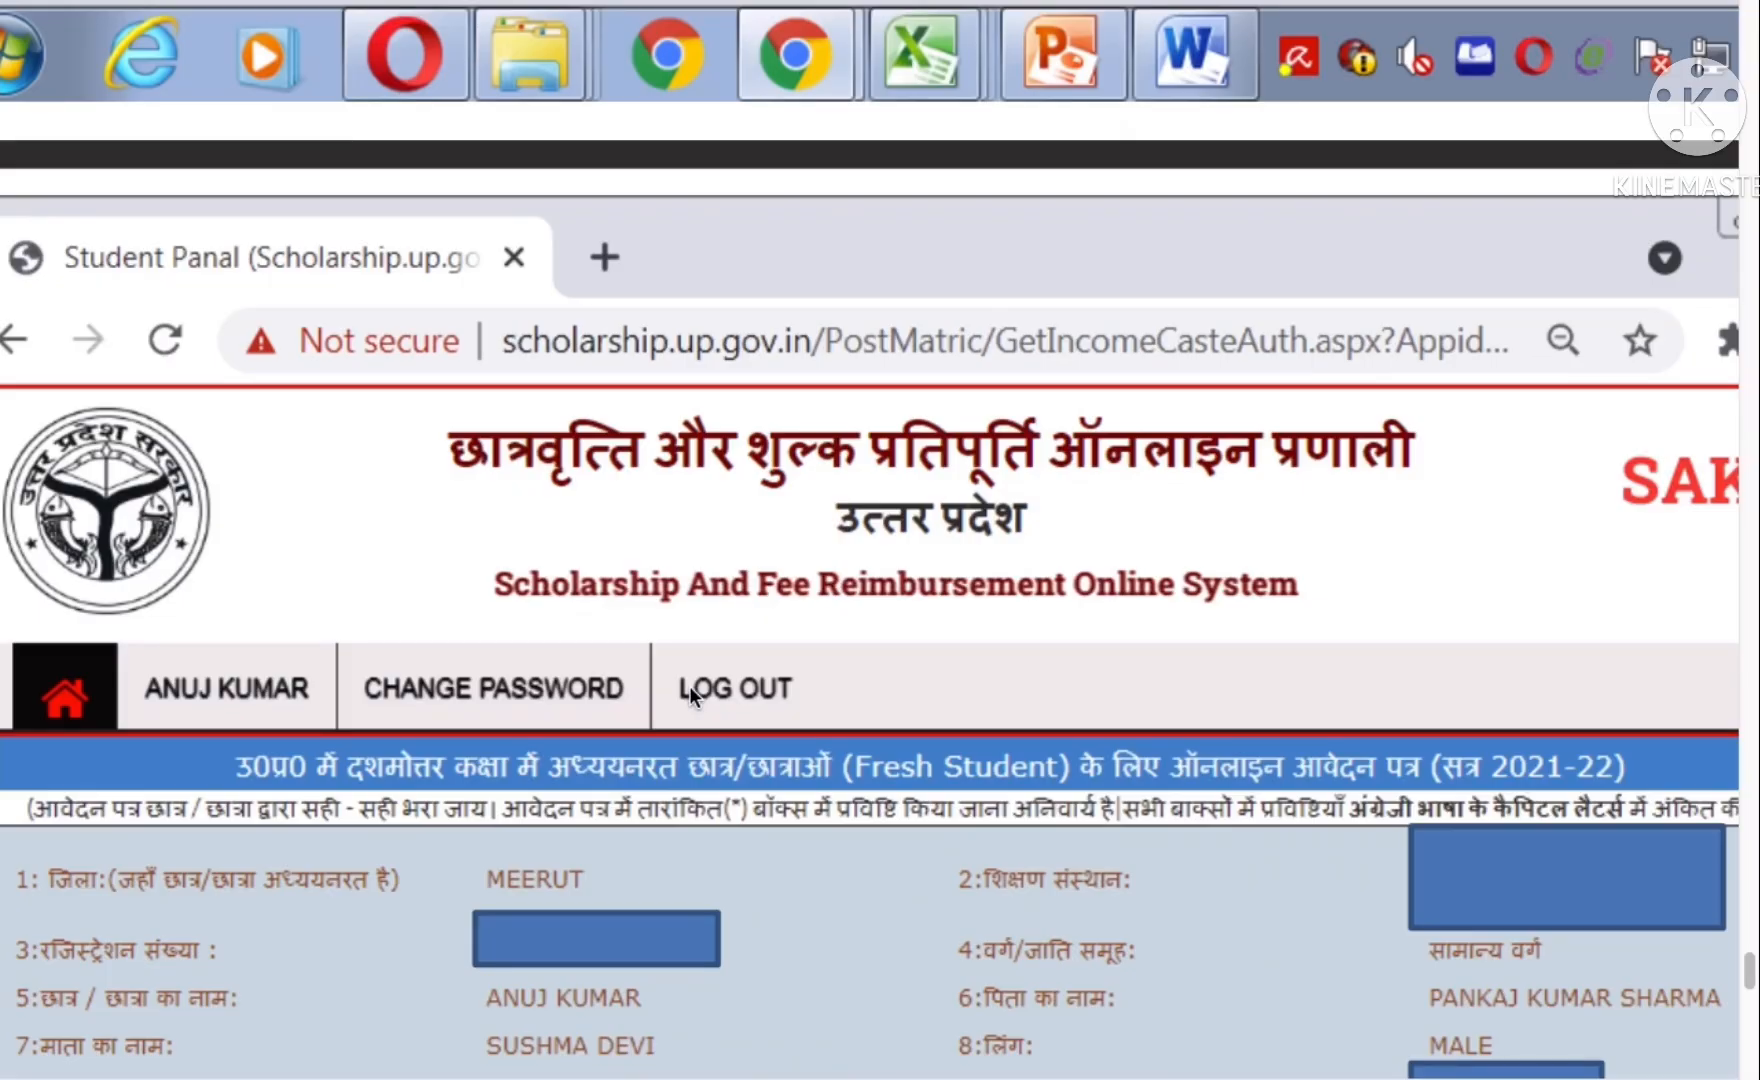
pyautogui.scroll(-2, 689, 686)
pyautogui.scroll(-3, 689, 685)
pyautogui.scroll(6, 692, 683)
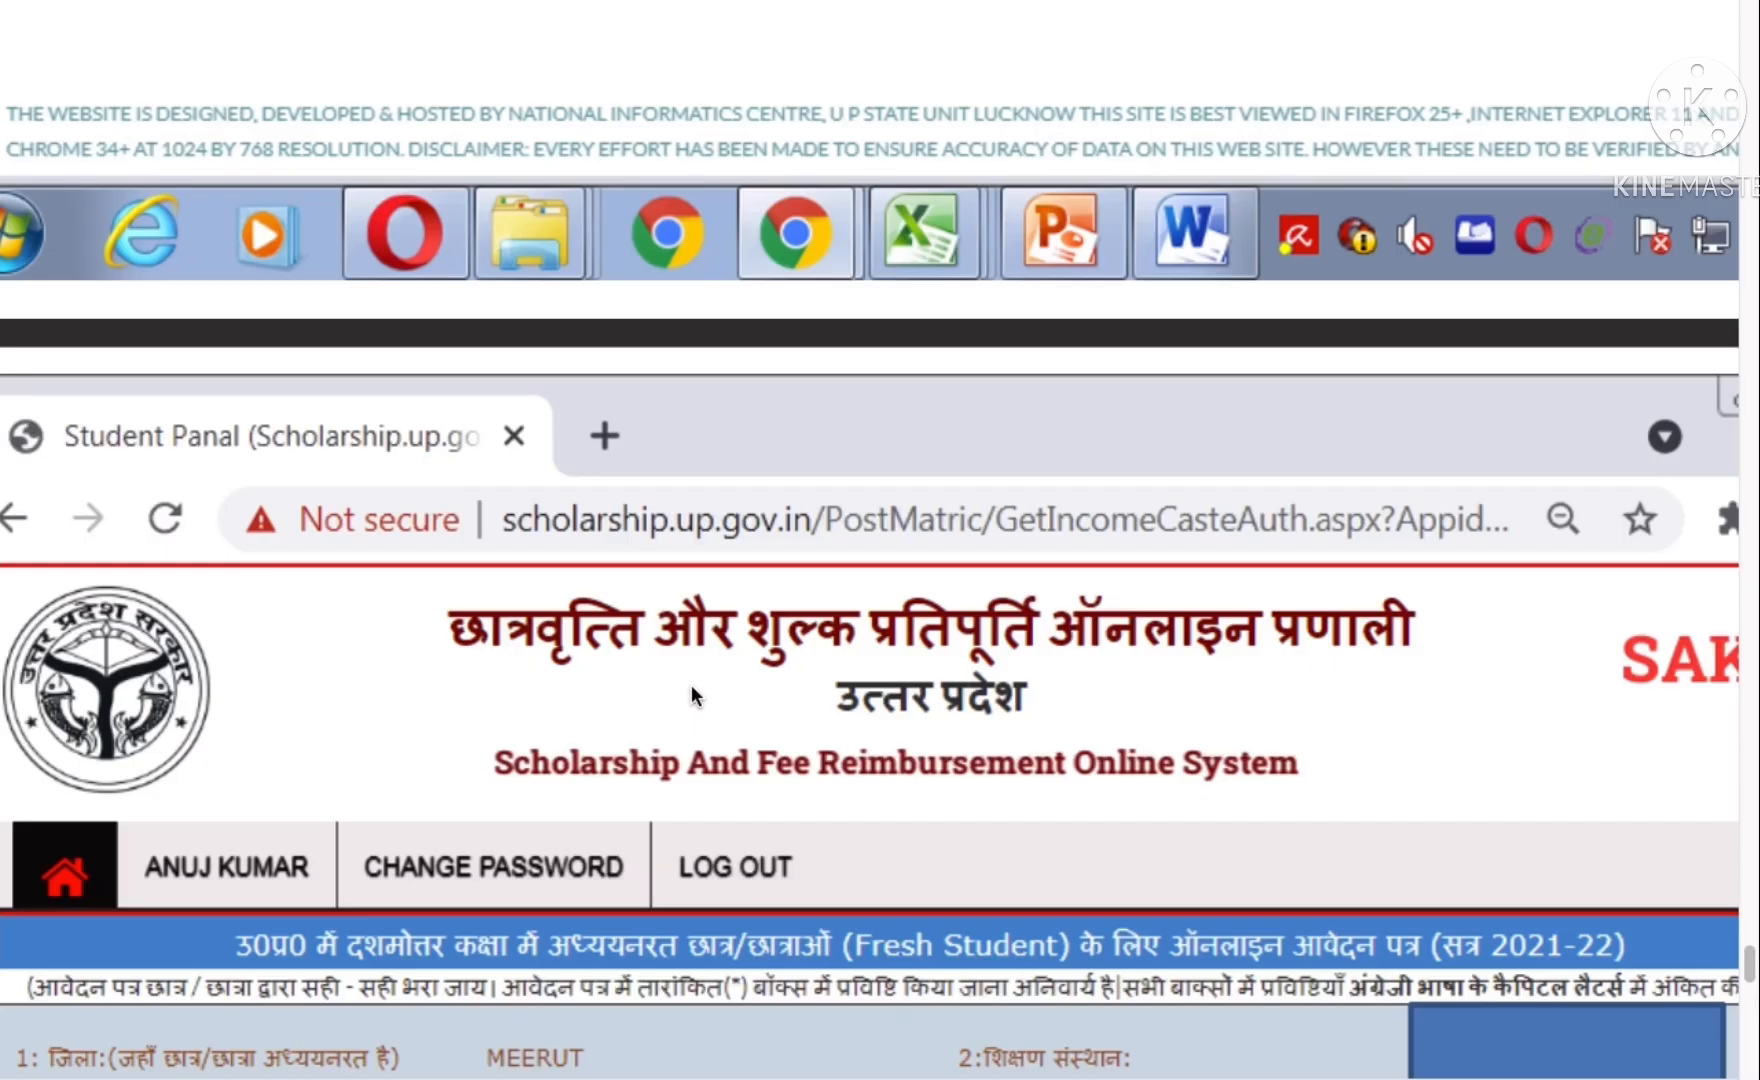
pyautogui.scroll(8, 760, 590)
pyautogui.scroll(3, 864, 490)
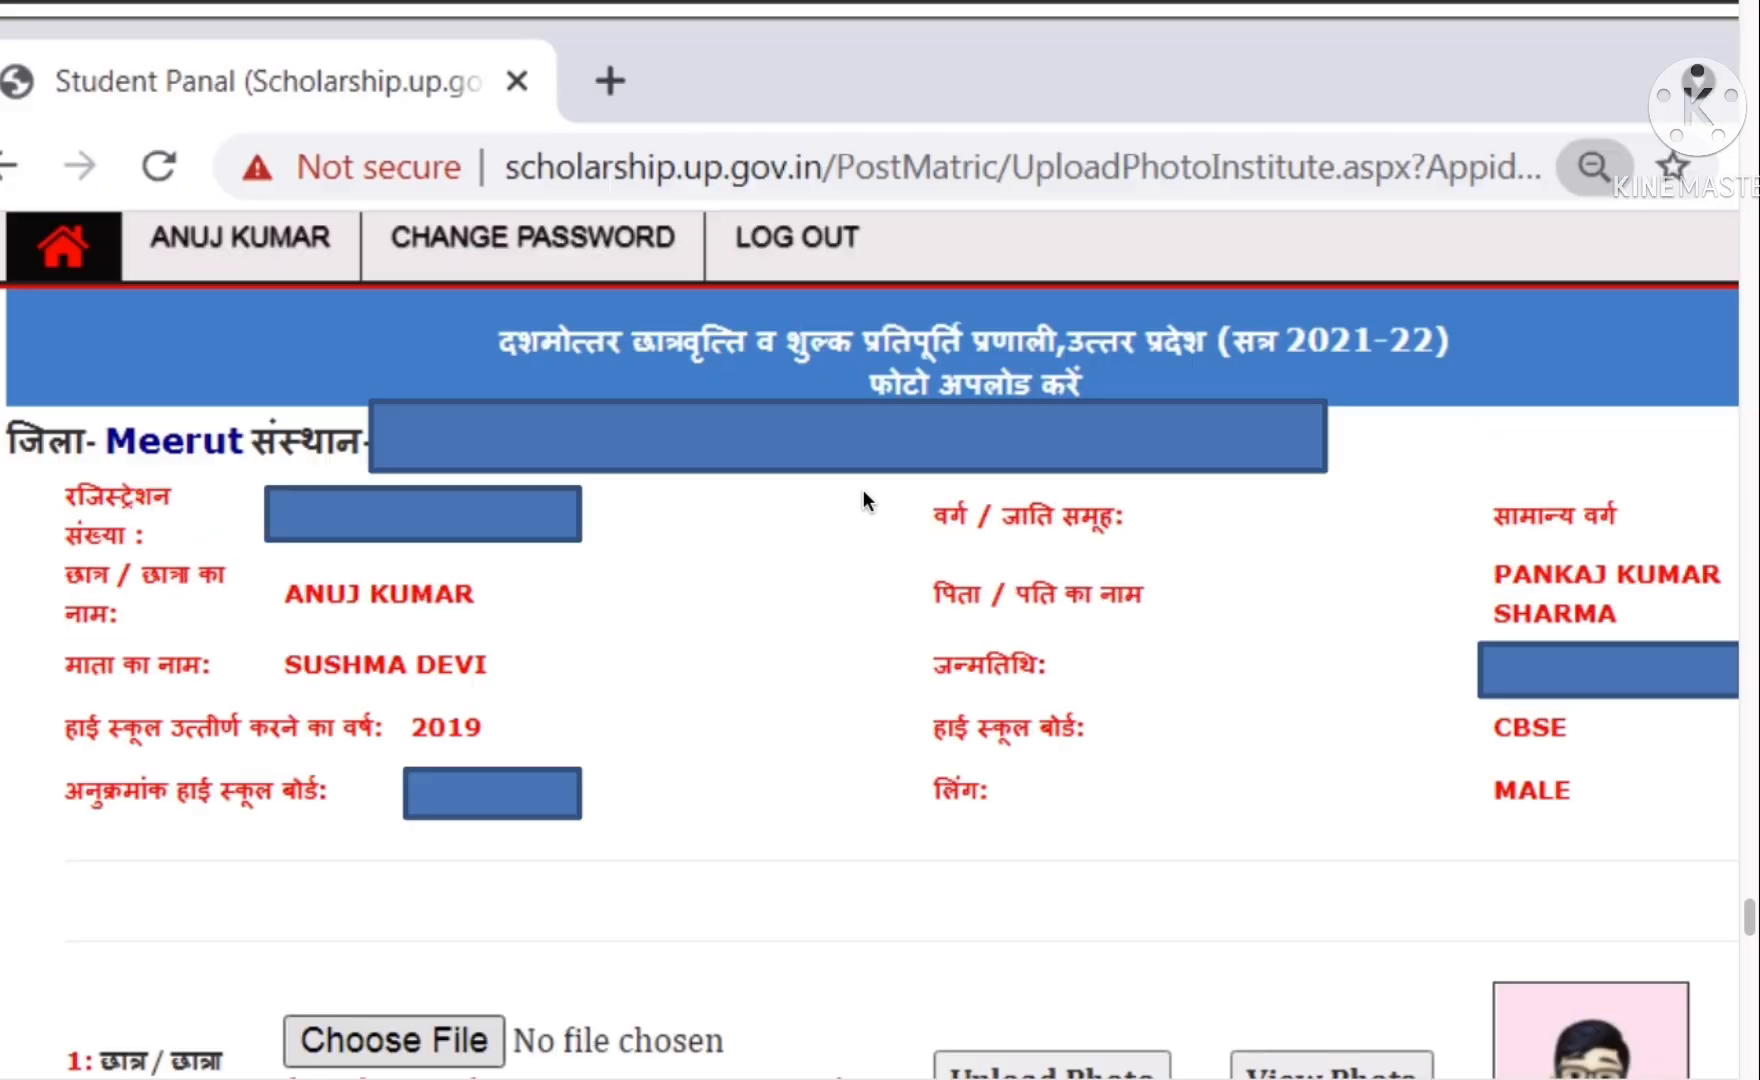
pyautogui.scroll(18, 864, 490)
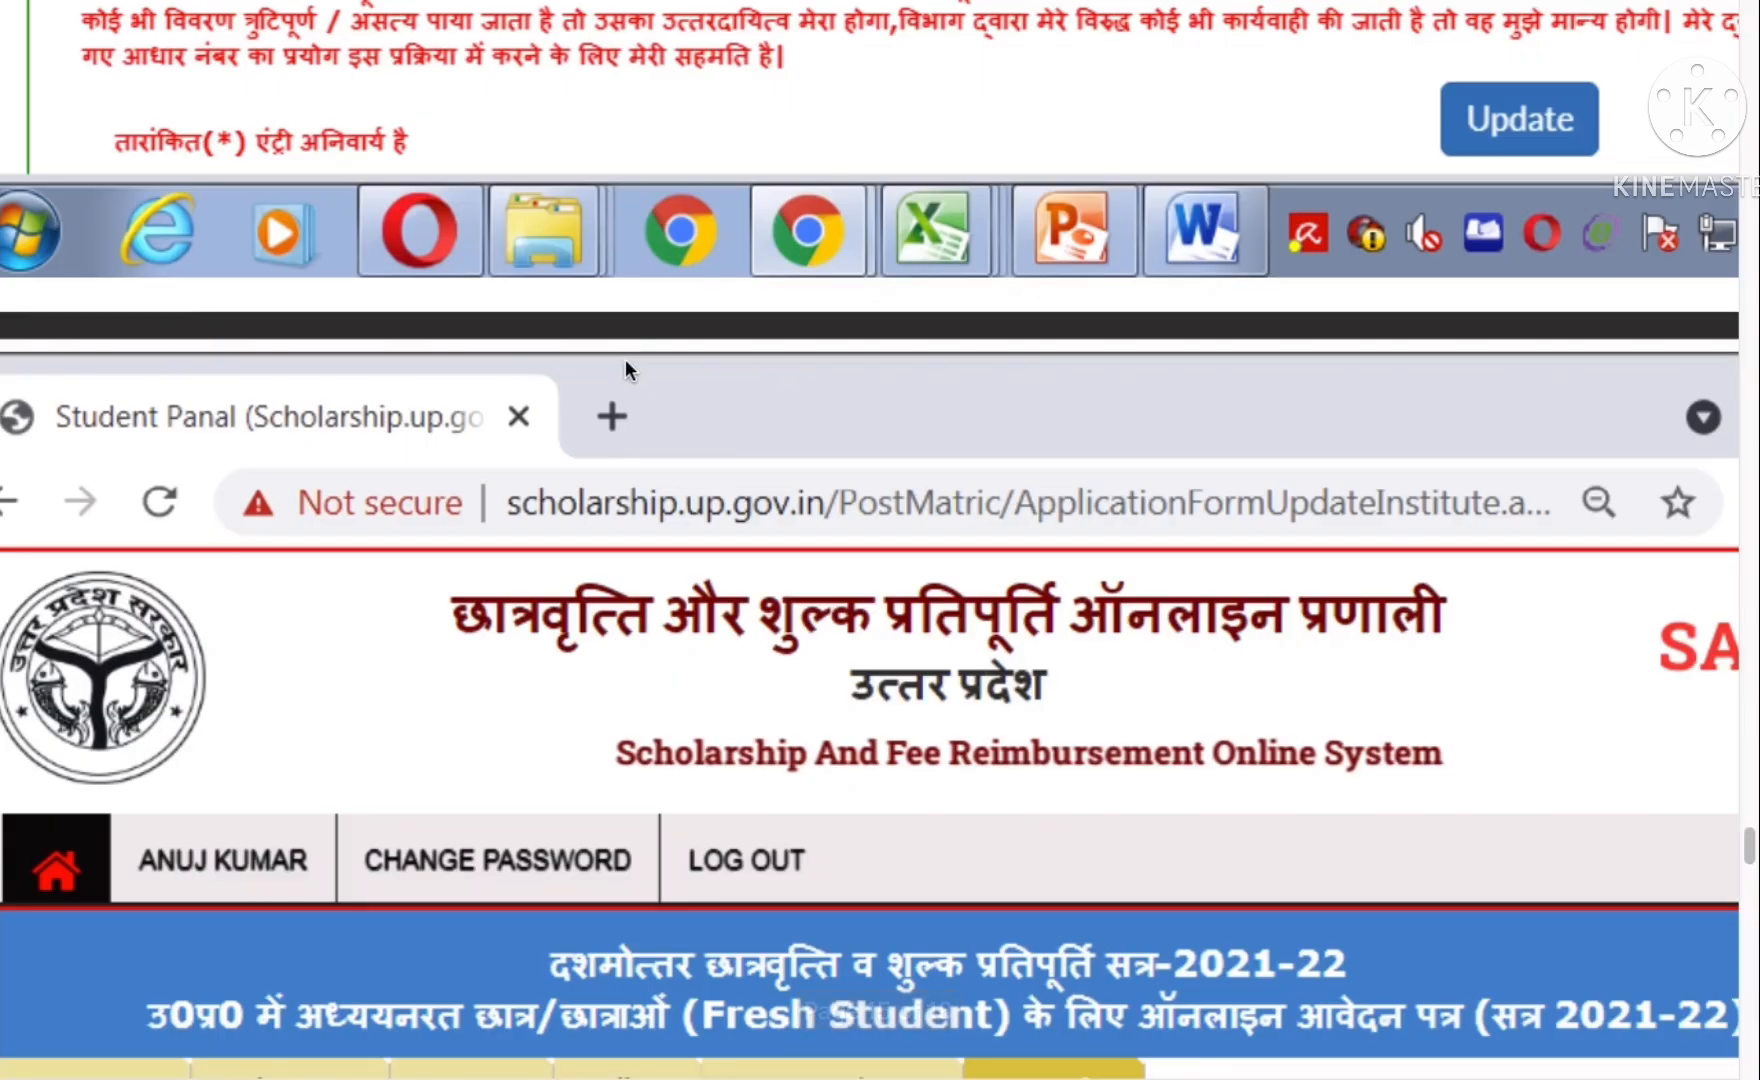
pyautogui.scroll(-5, 626, 360)
pyautogui.scroll(15, 623, 362)
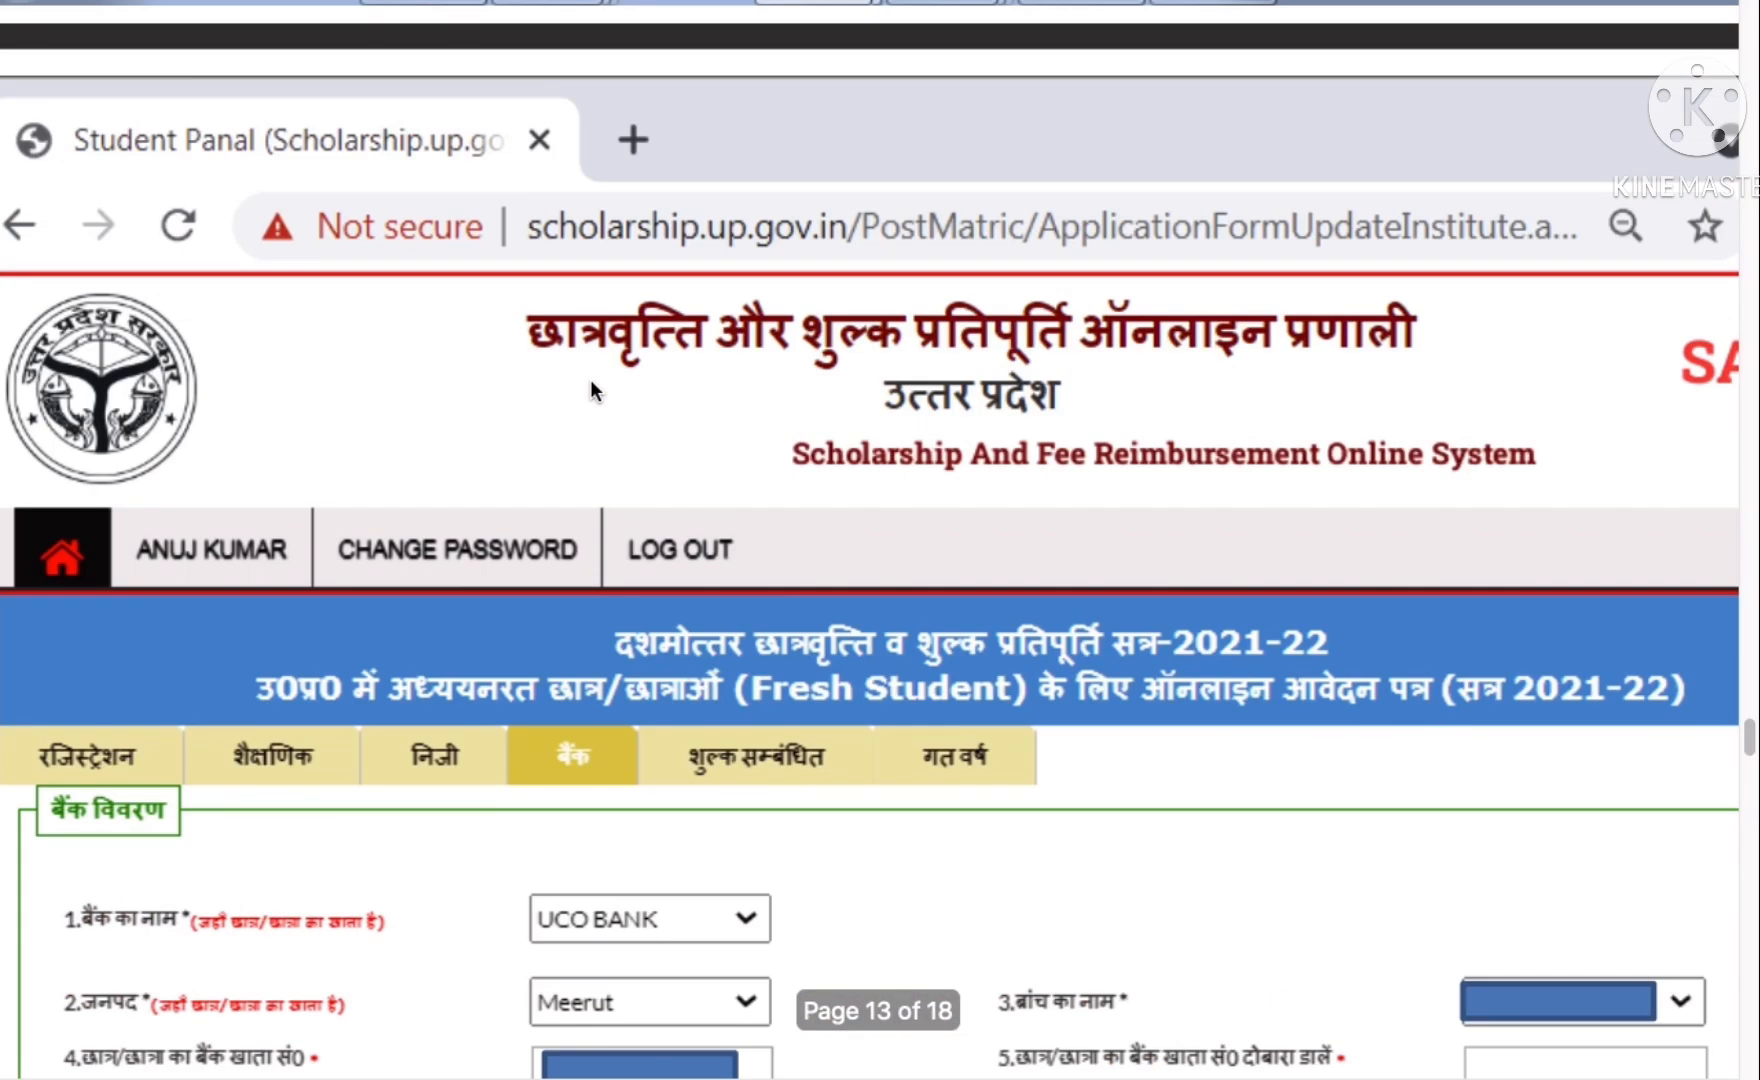
pyautogui.scroll(20, 590, 380)
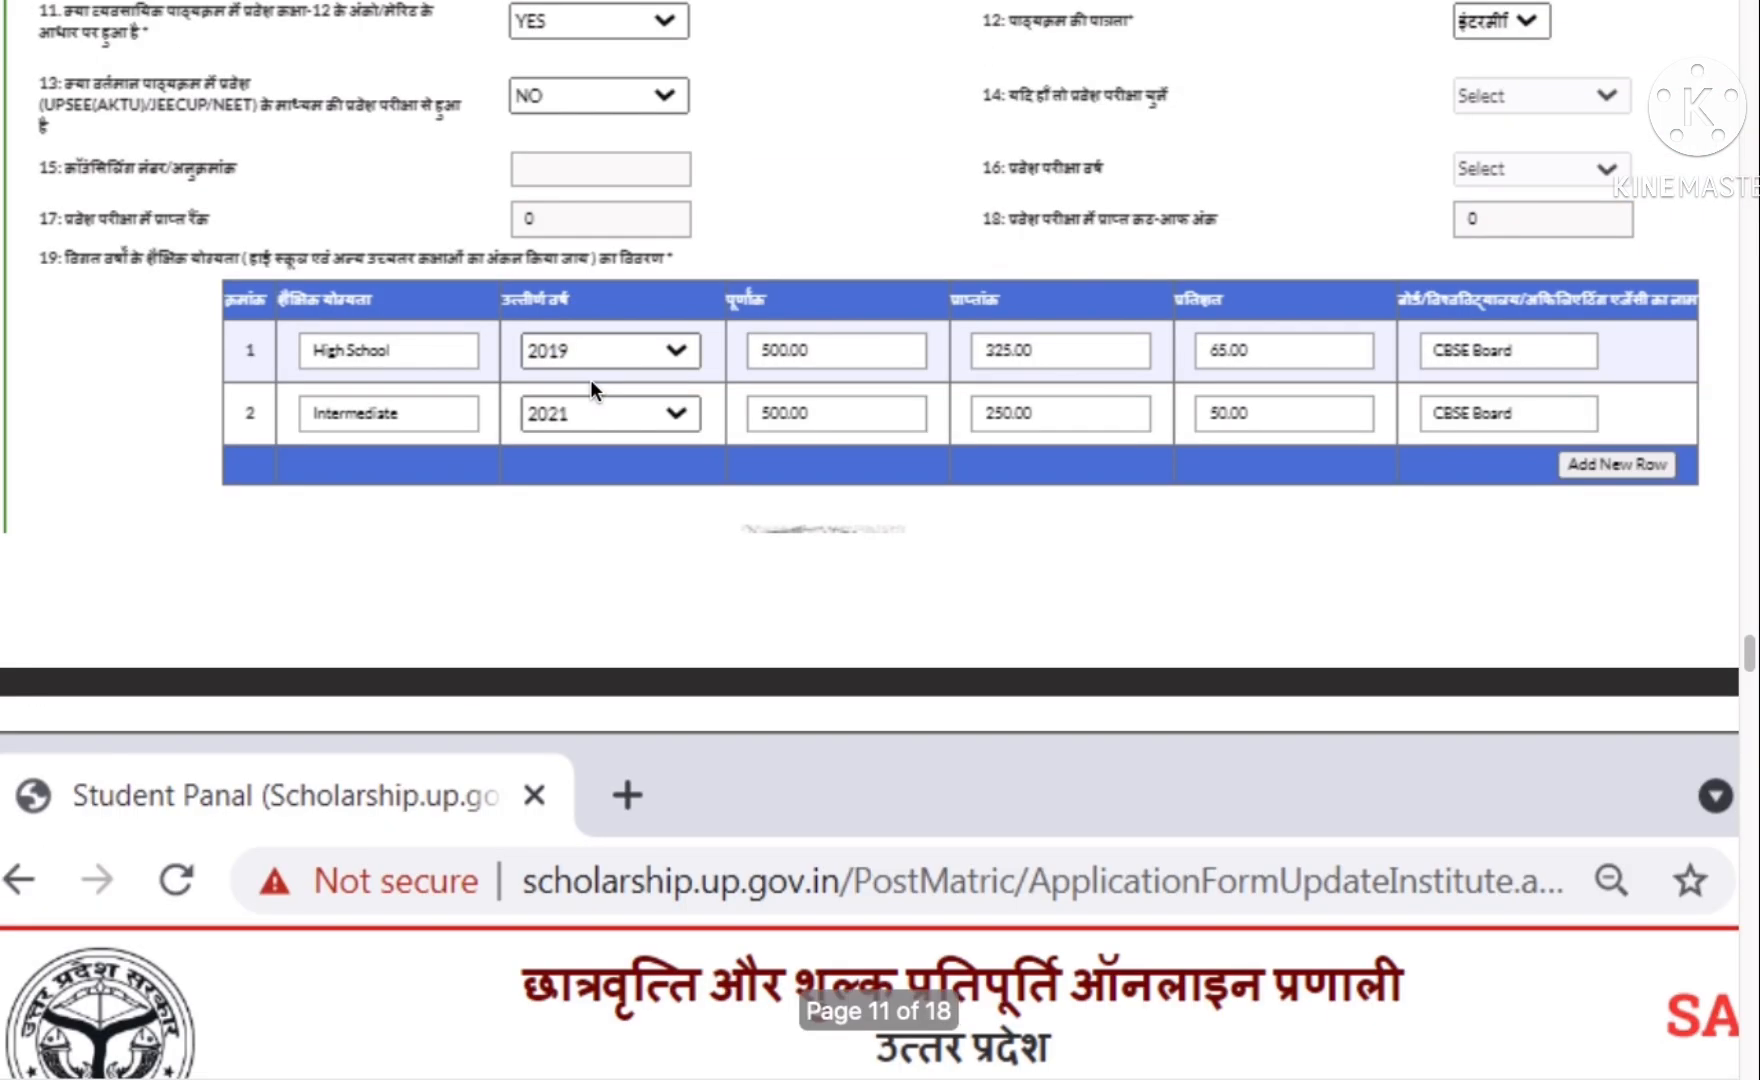
pyautogui.scroll(17, 591, 383)
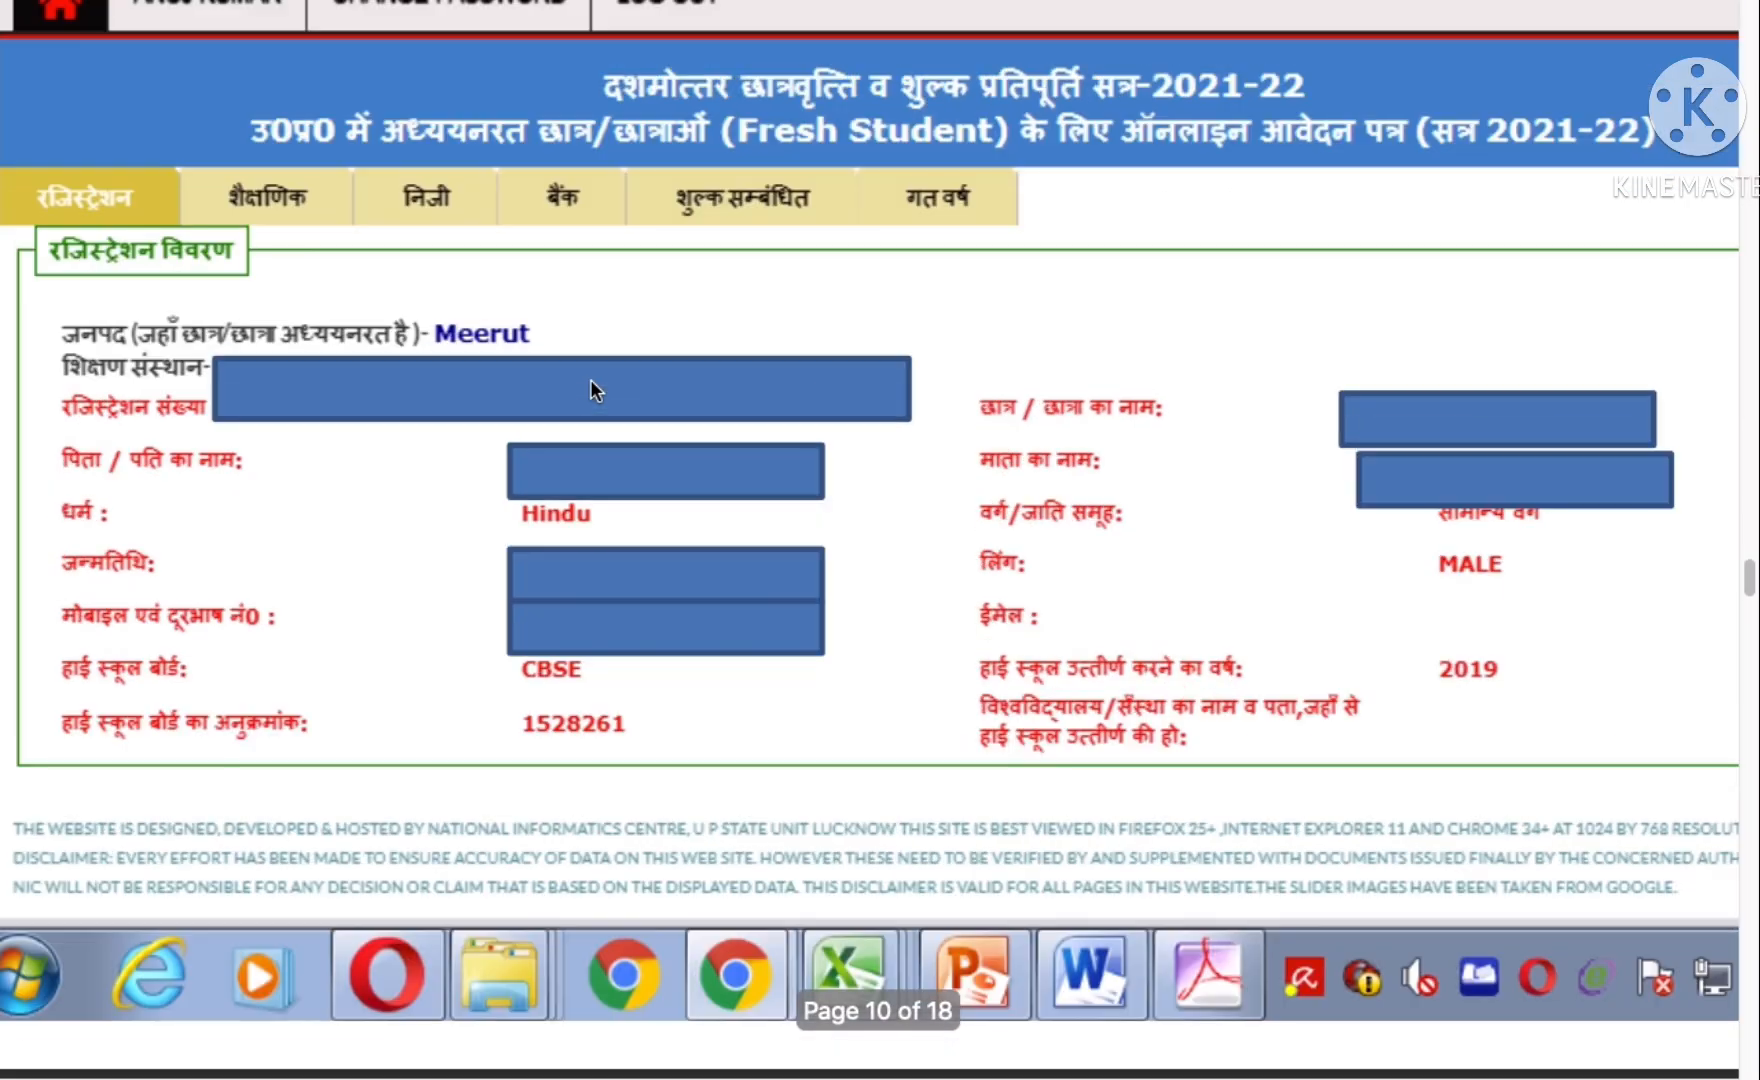
pyautogui.scroll(10, 590, 385)
pyautogui.scroll(5, 590, 390)
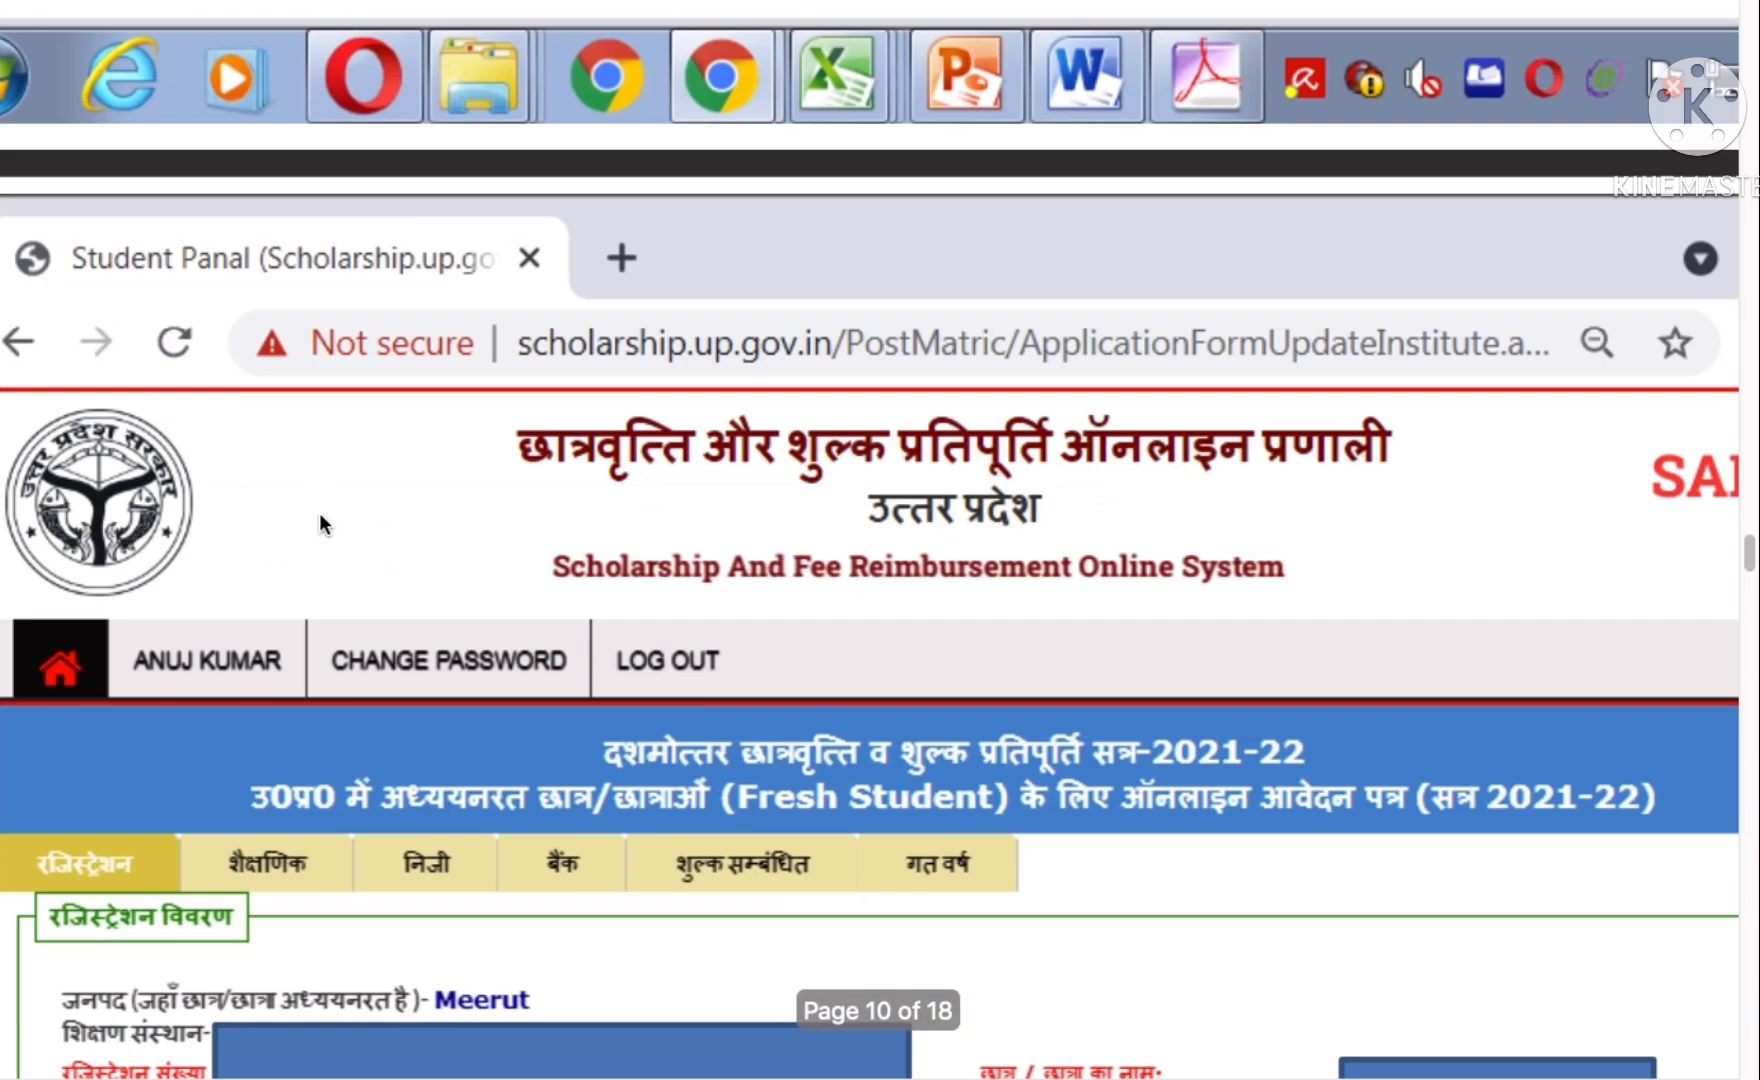
pyautogui.scroll(-15, 319, 512)
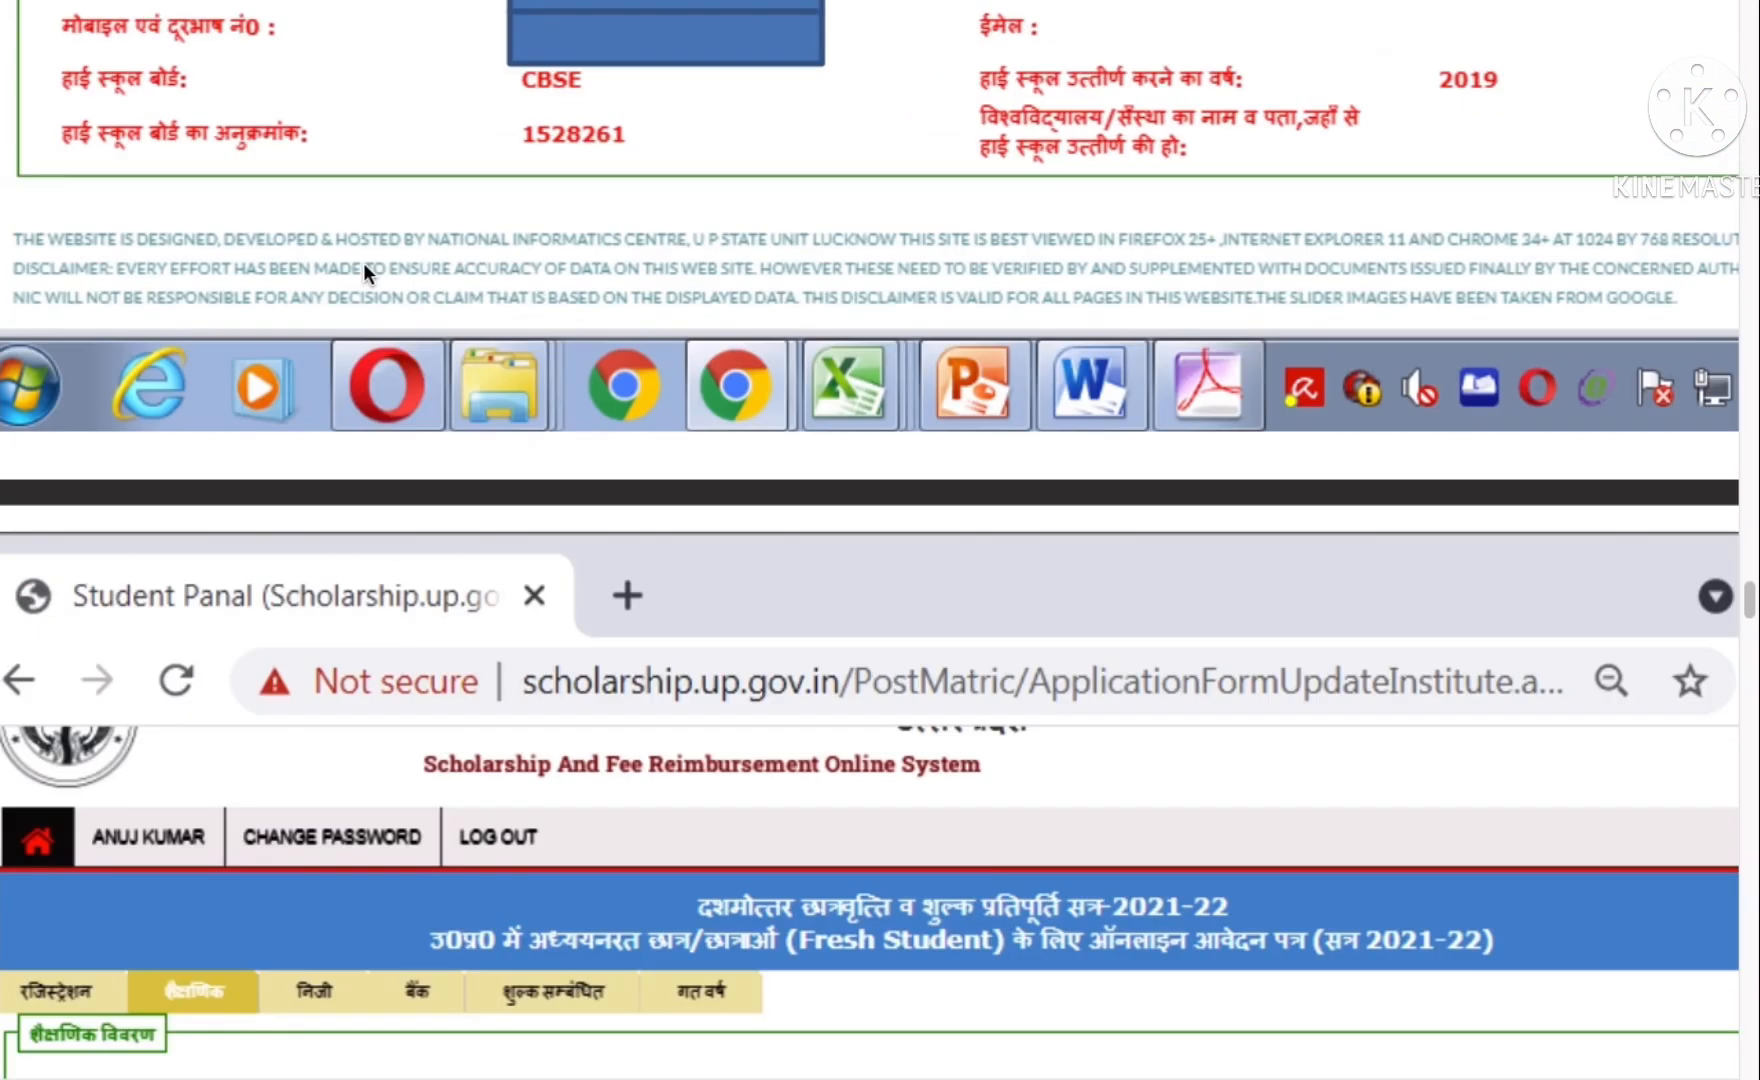
pyautogui.scroll(-20, 286, 347)
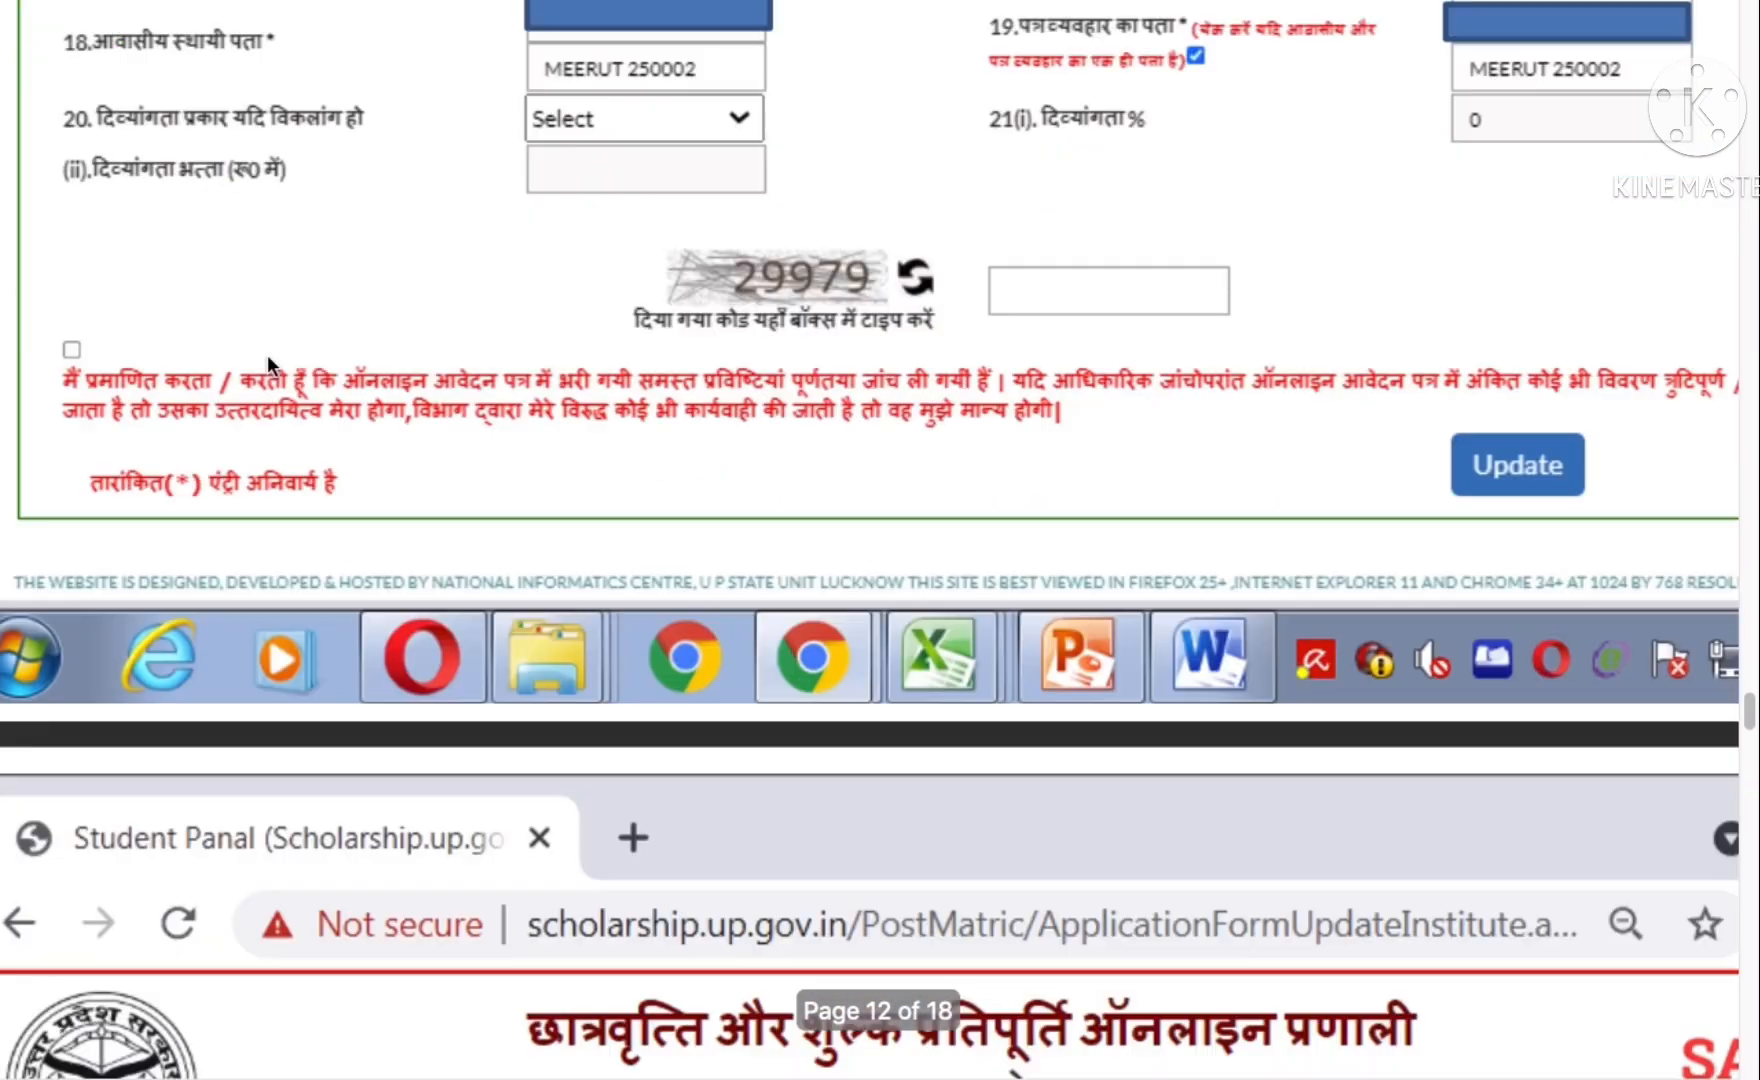
pyautogui.scroll(-12, 267, 355)
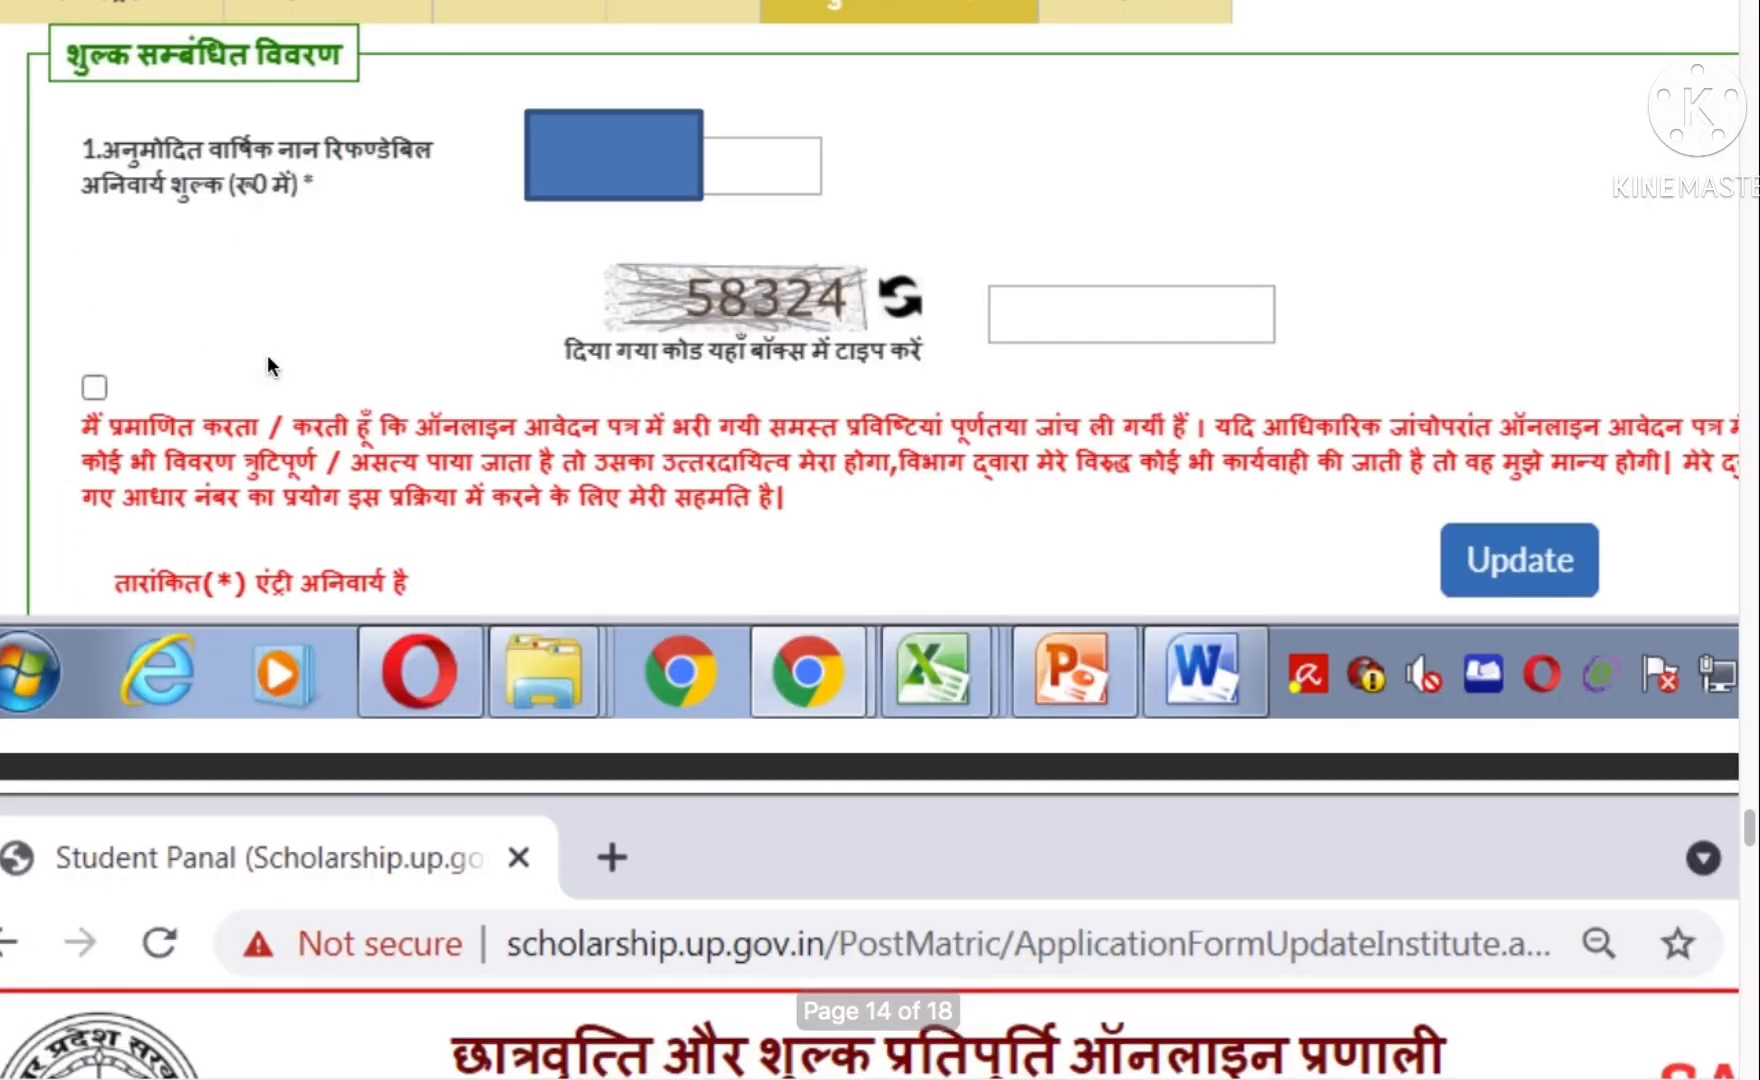
pyautogui.scroll(-15, 268, 360)
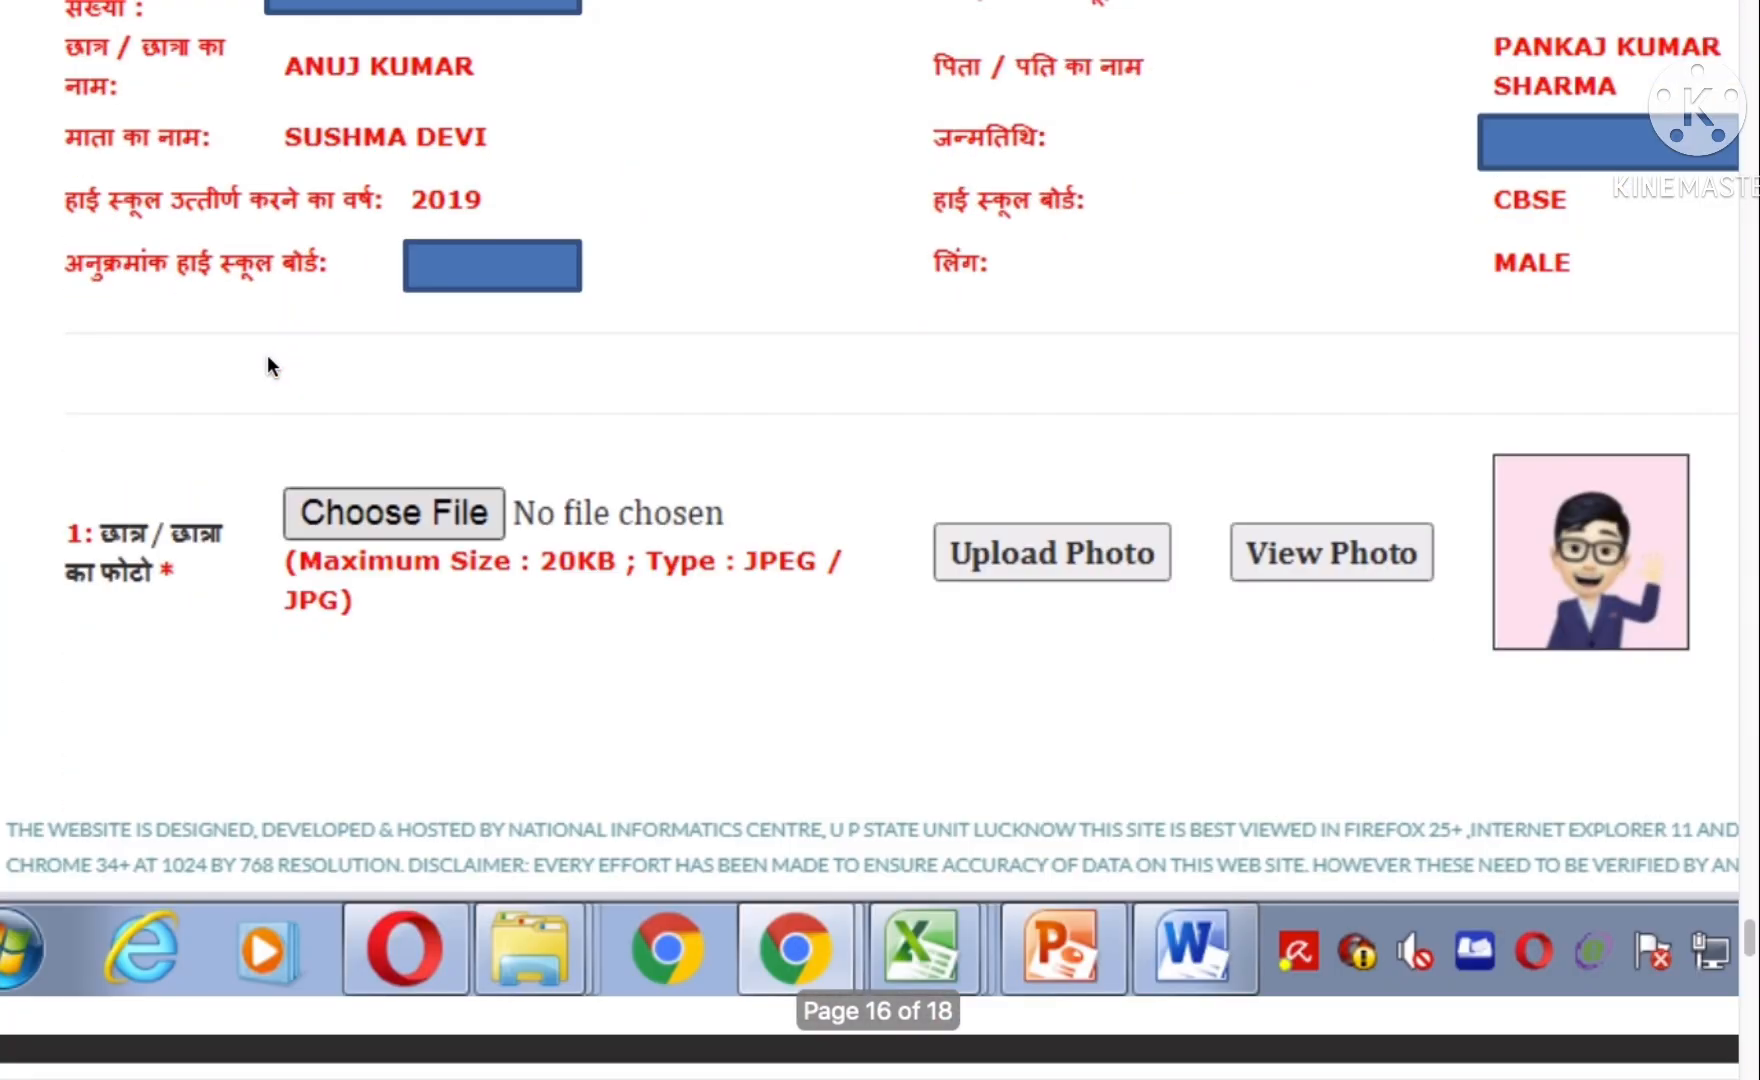
pyautogui.scroll(-4, 268, 364)
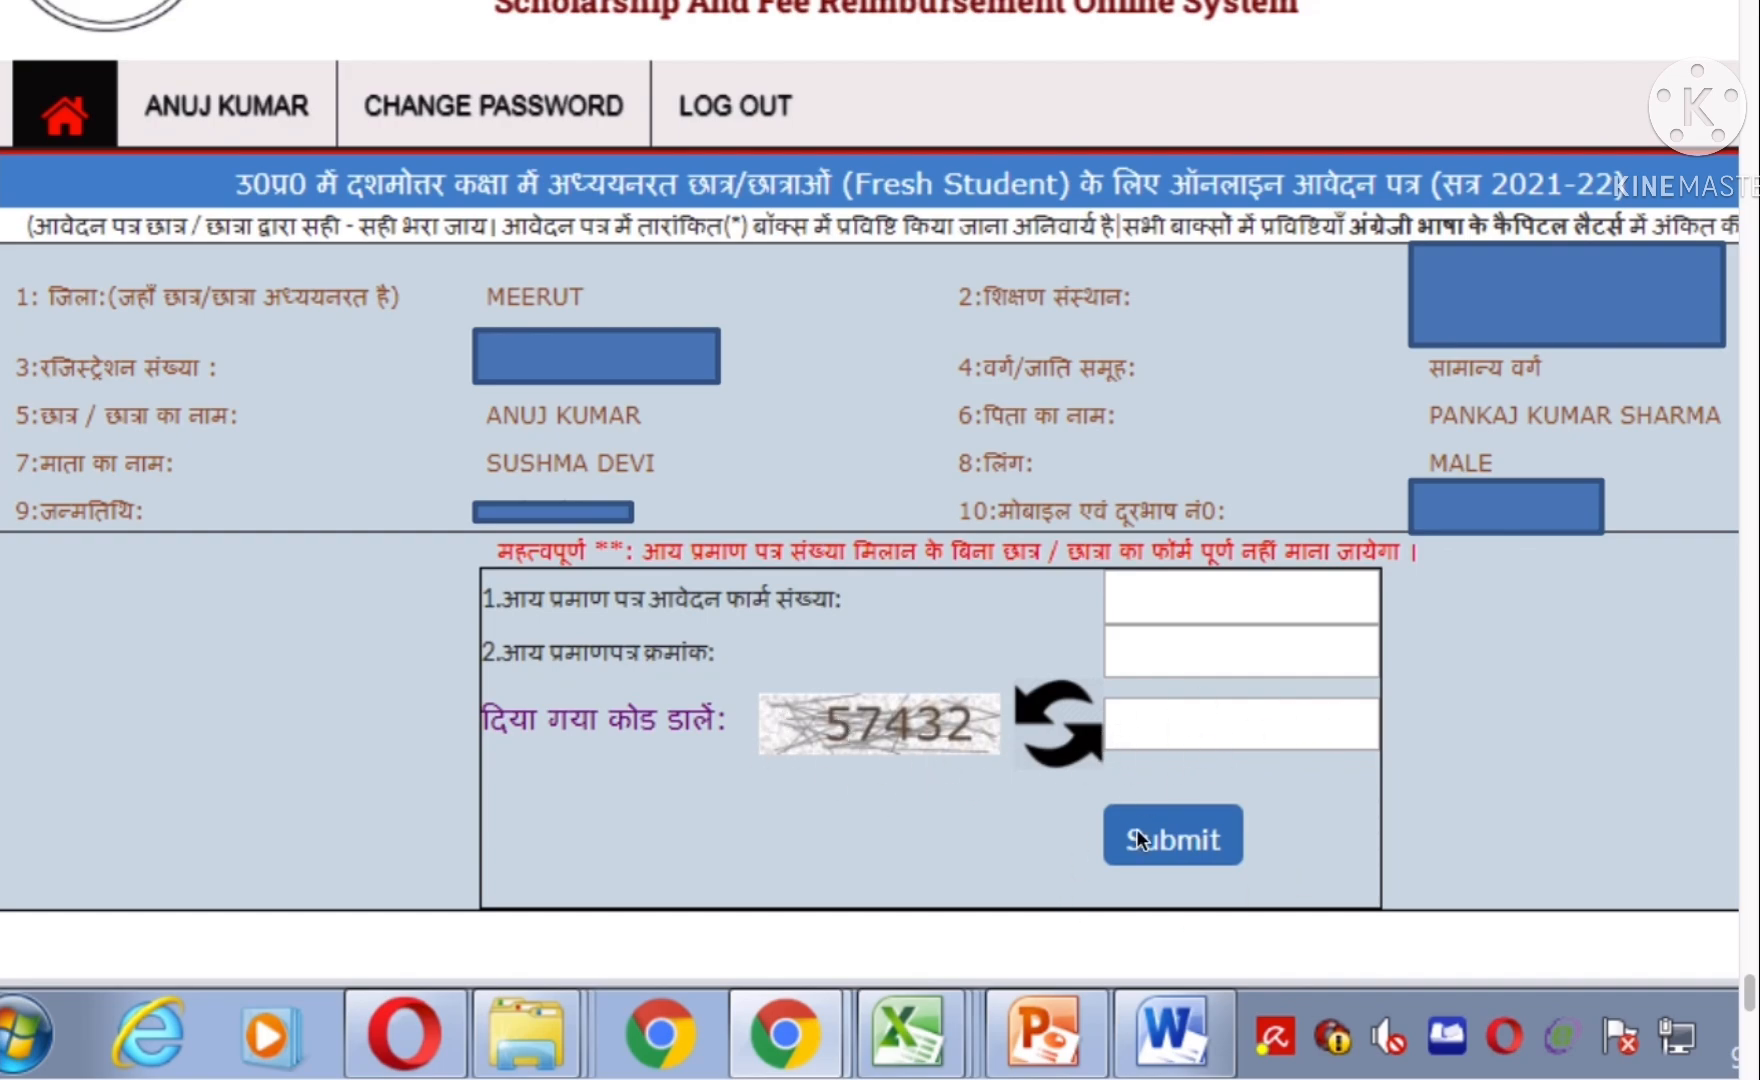
# - Scroll the screenshot PDF past the captcha form to page 18's green-ticked dashboard checklist
pyautogui.scroll(-10, 1209, 837)
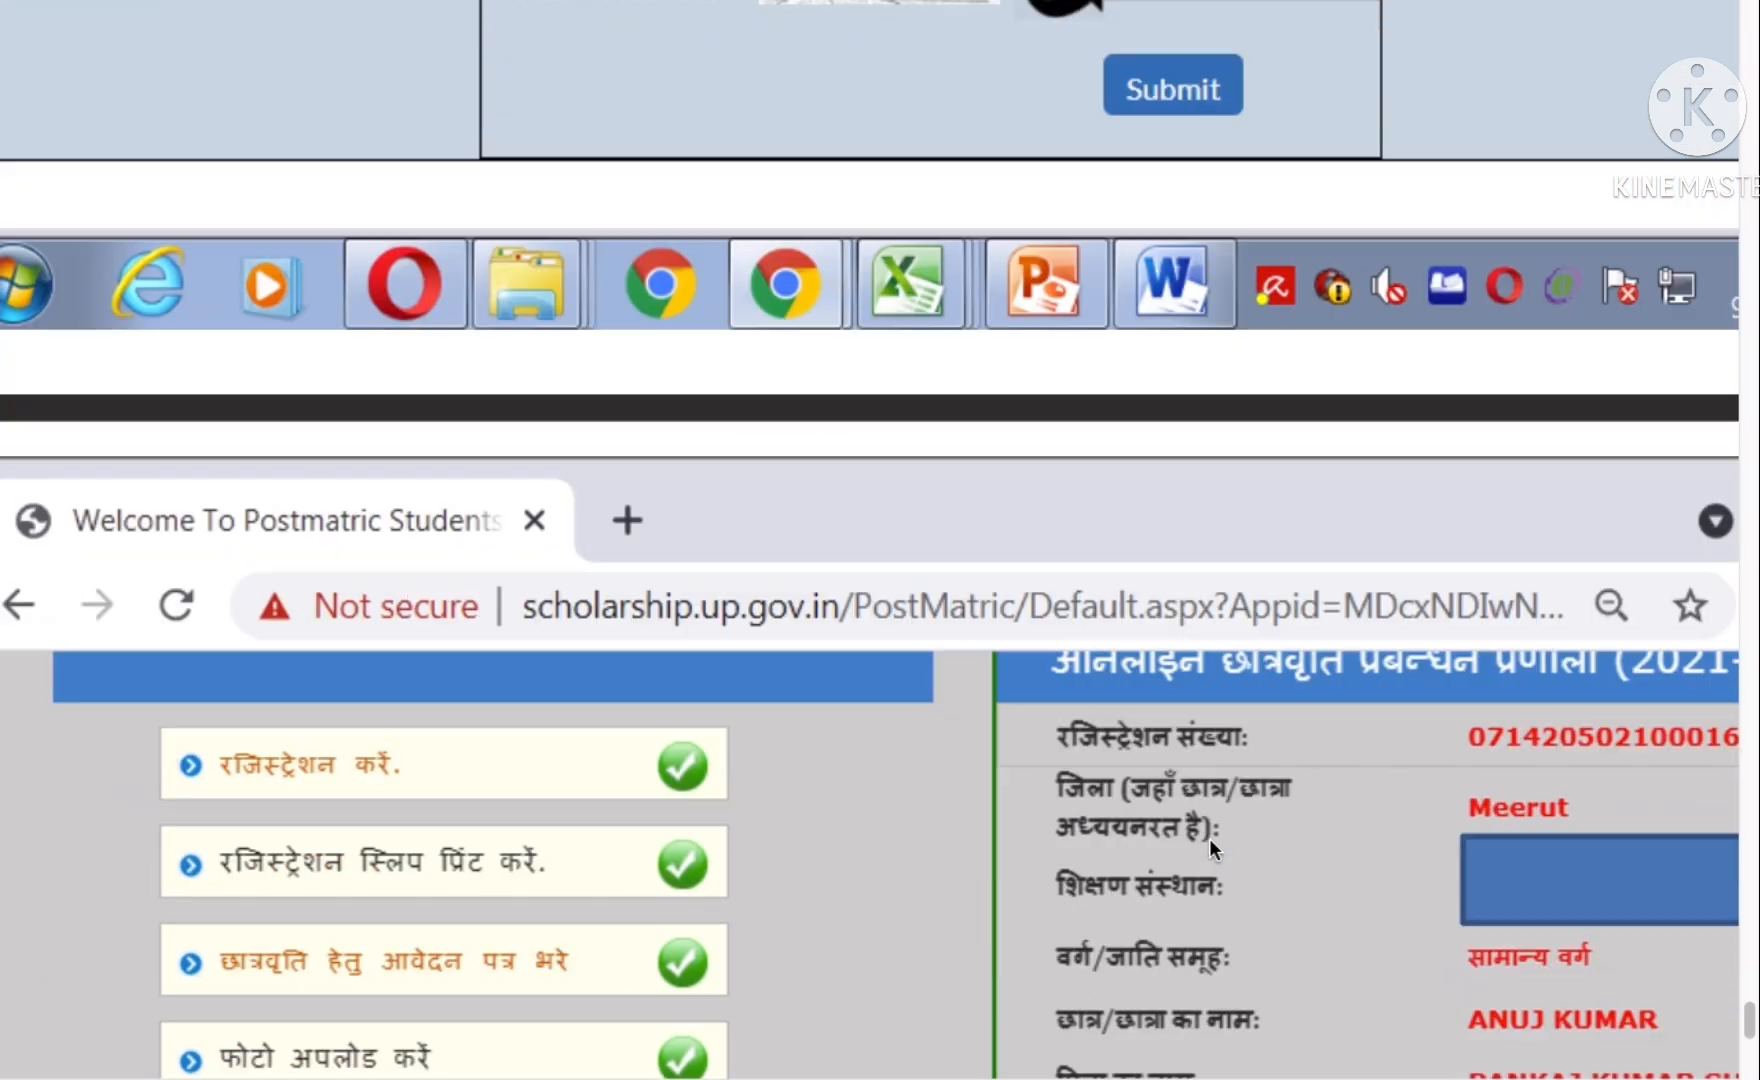
pyautogui.scroll(5, 1209, 837)
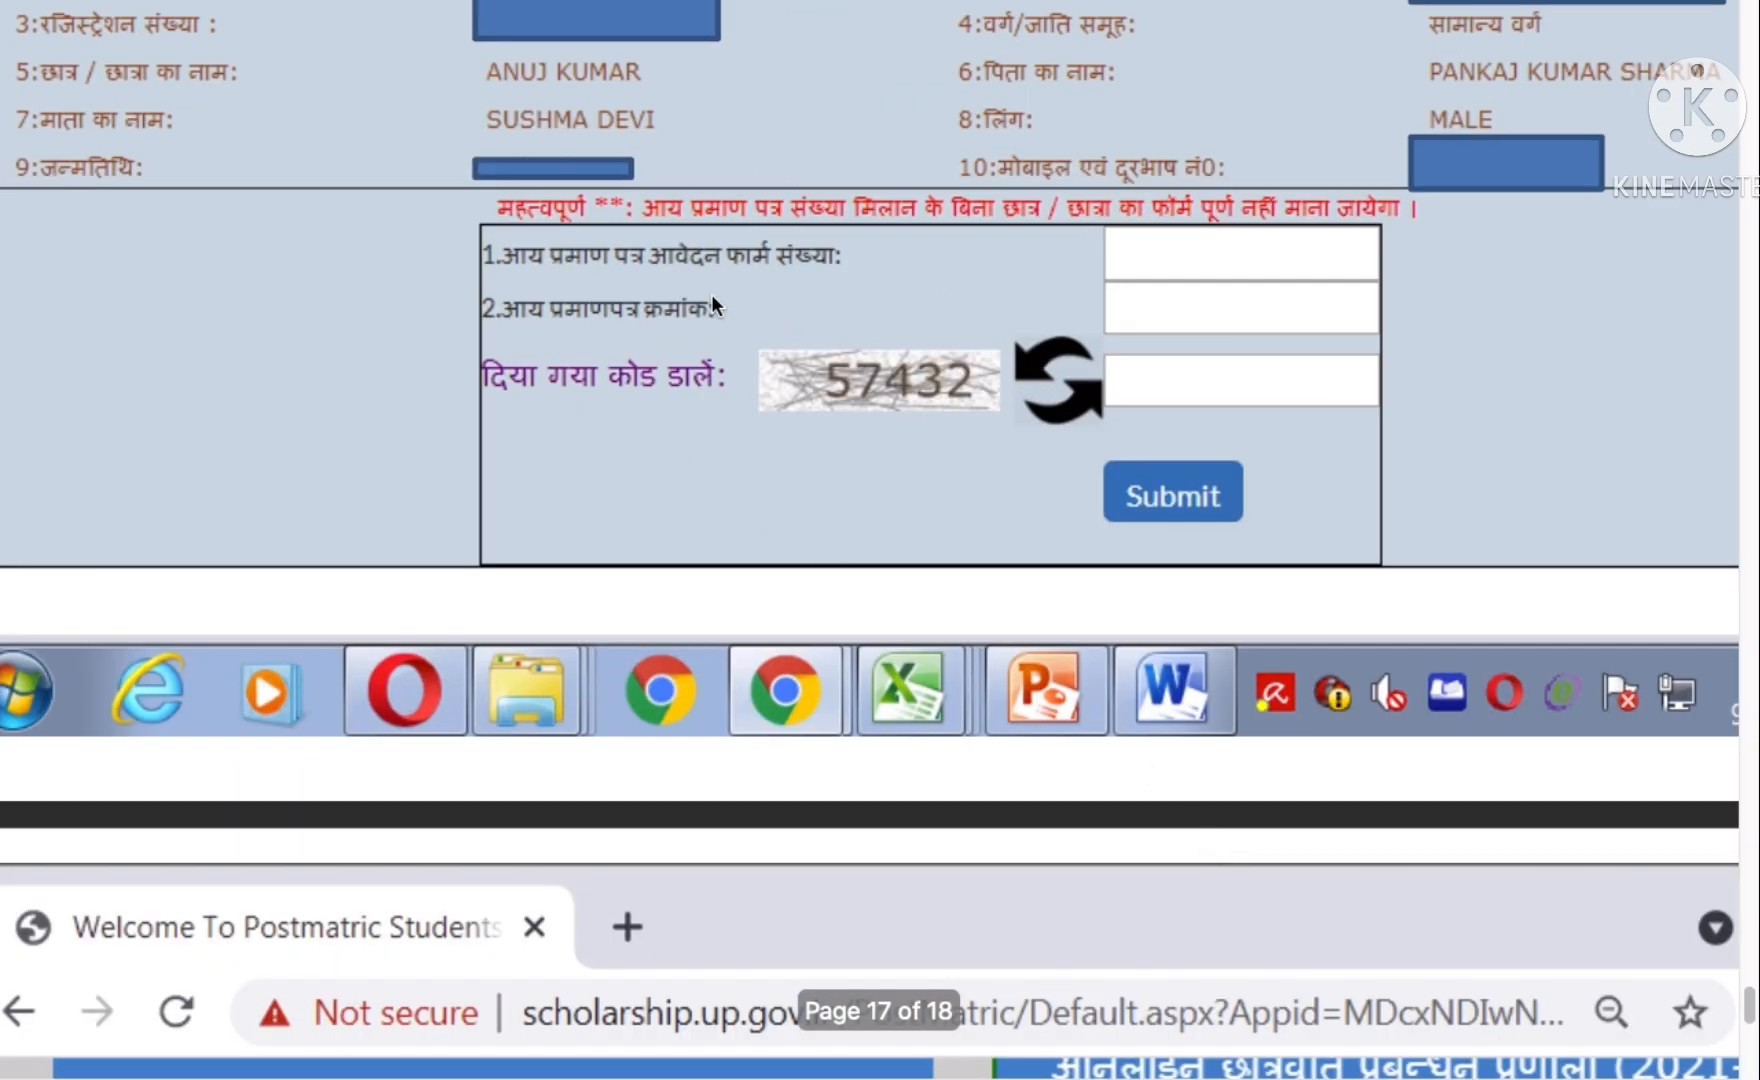
pyautogui.scroll(2, 1085, 353)
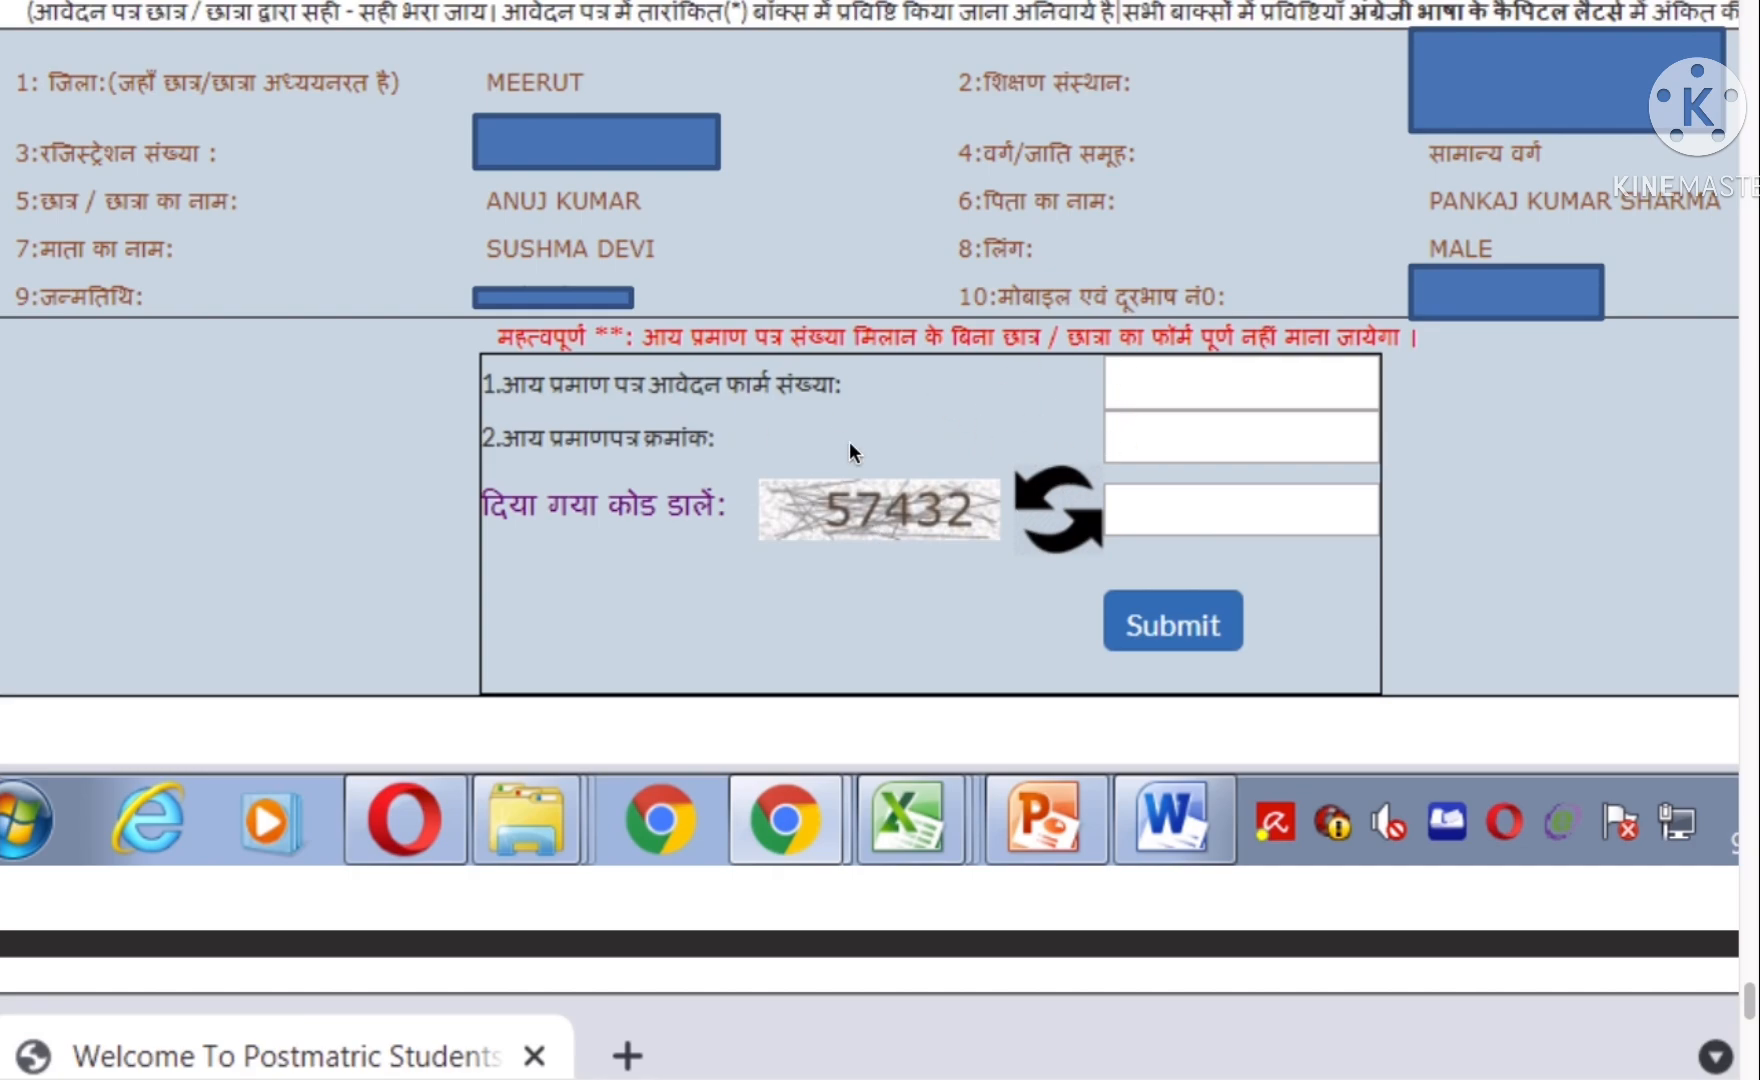
pyautogui.scroll(1, 1081, 512)
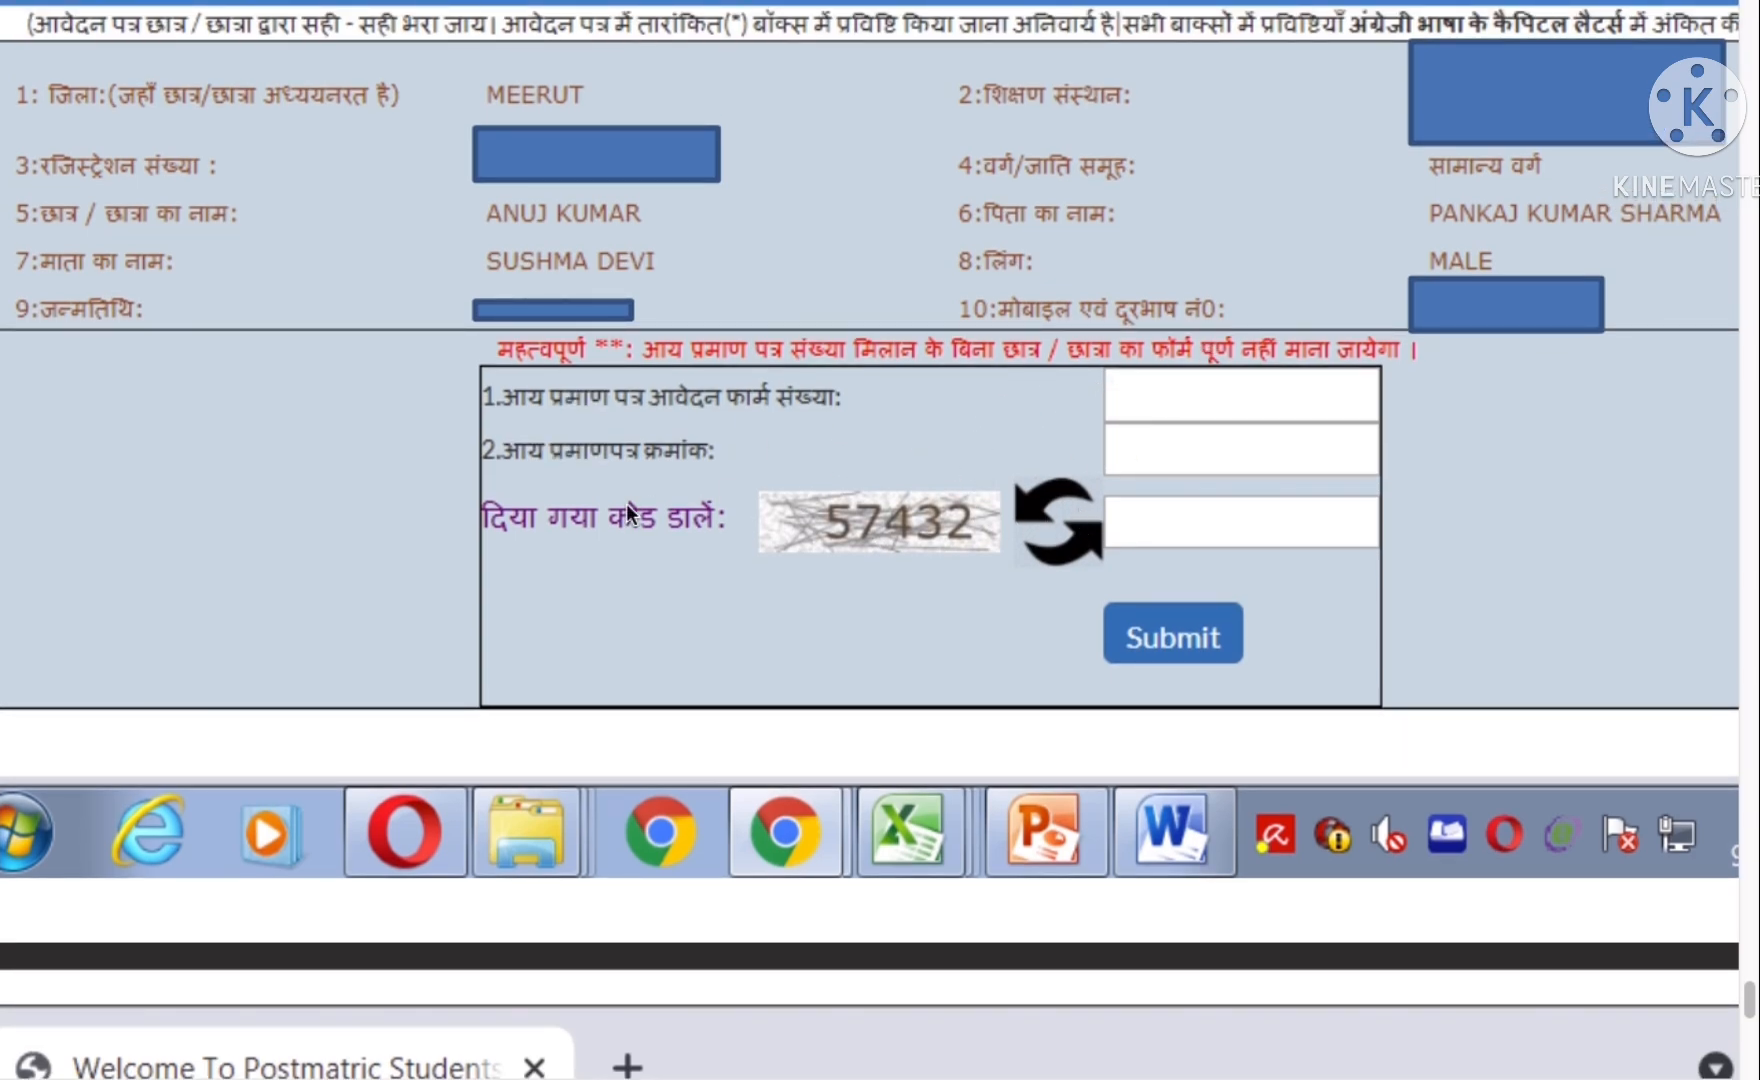
pyautogui.scroll(2, 1116, 544)
pyautogui.scroll(-10, 1116, 544)
pyautogui.scroll(-5, 1116, 544)
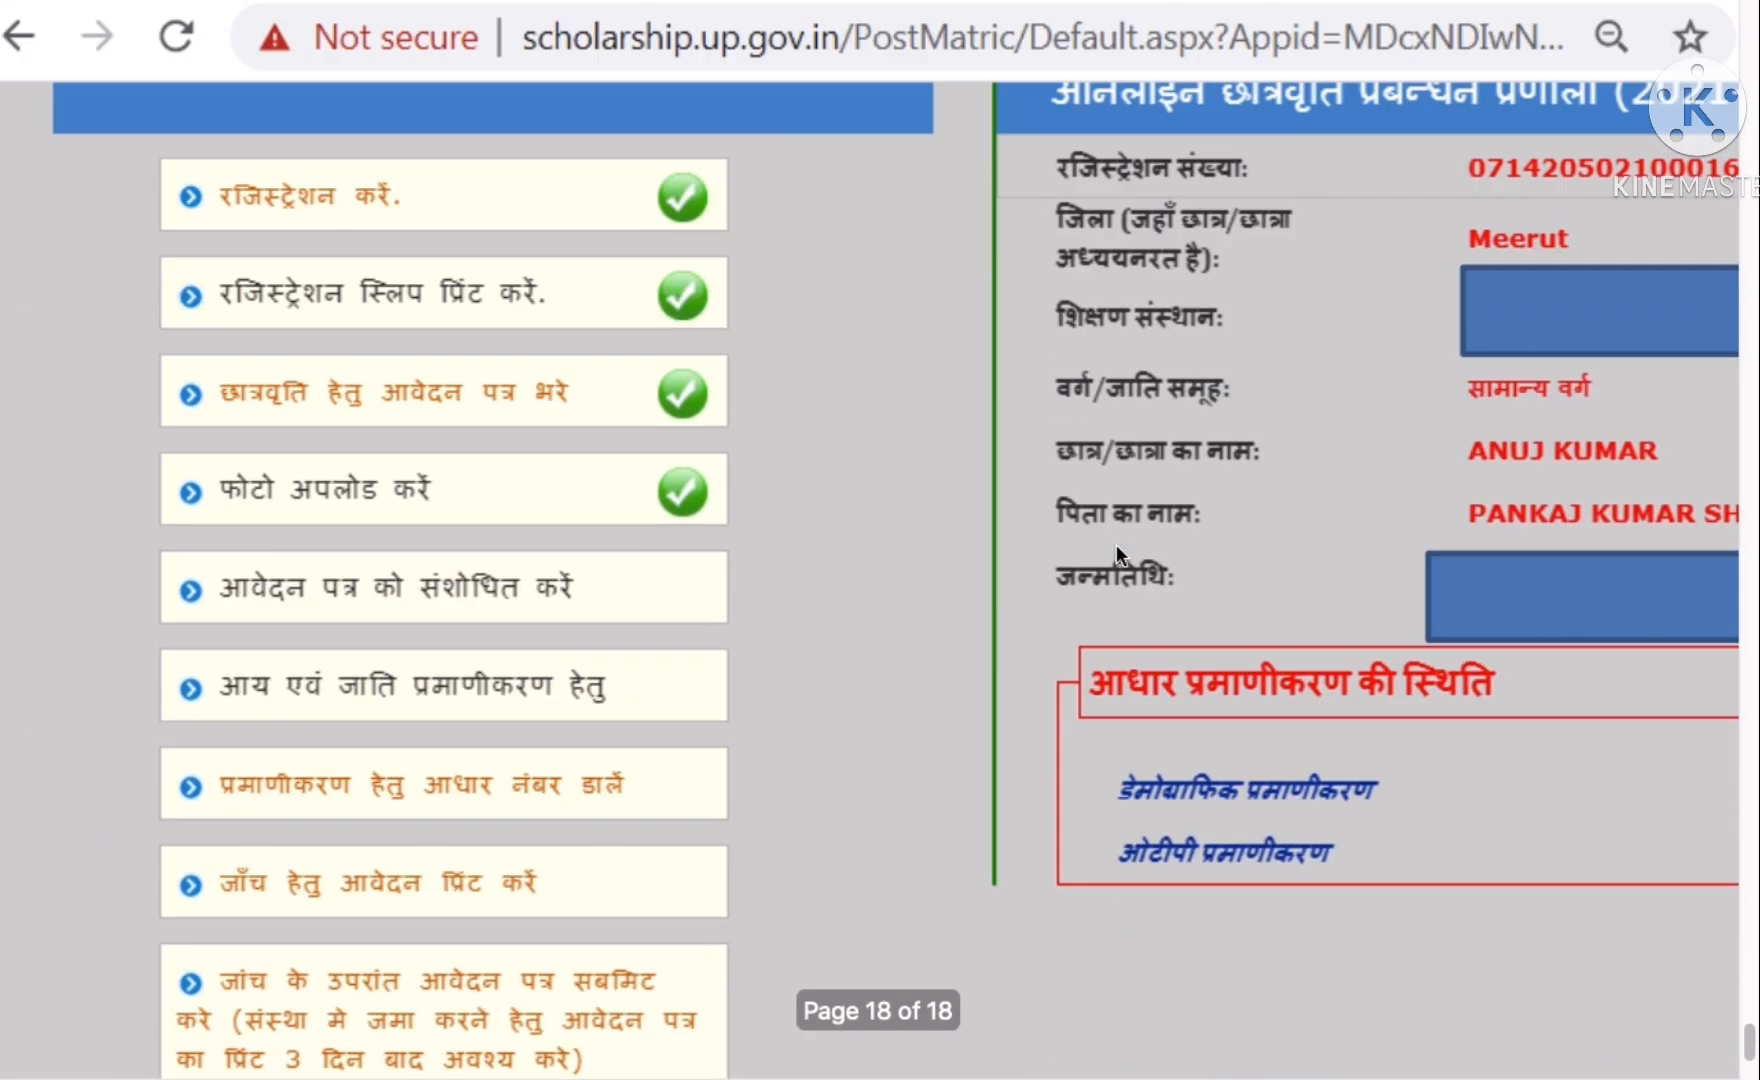
pyautogui.scroll(-3, 1116, 544)
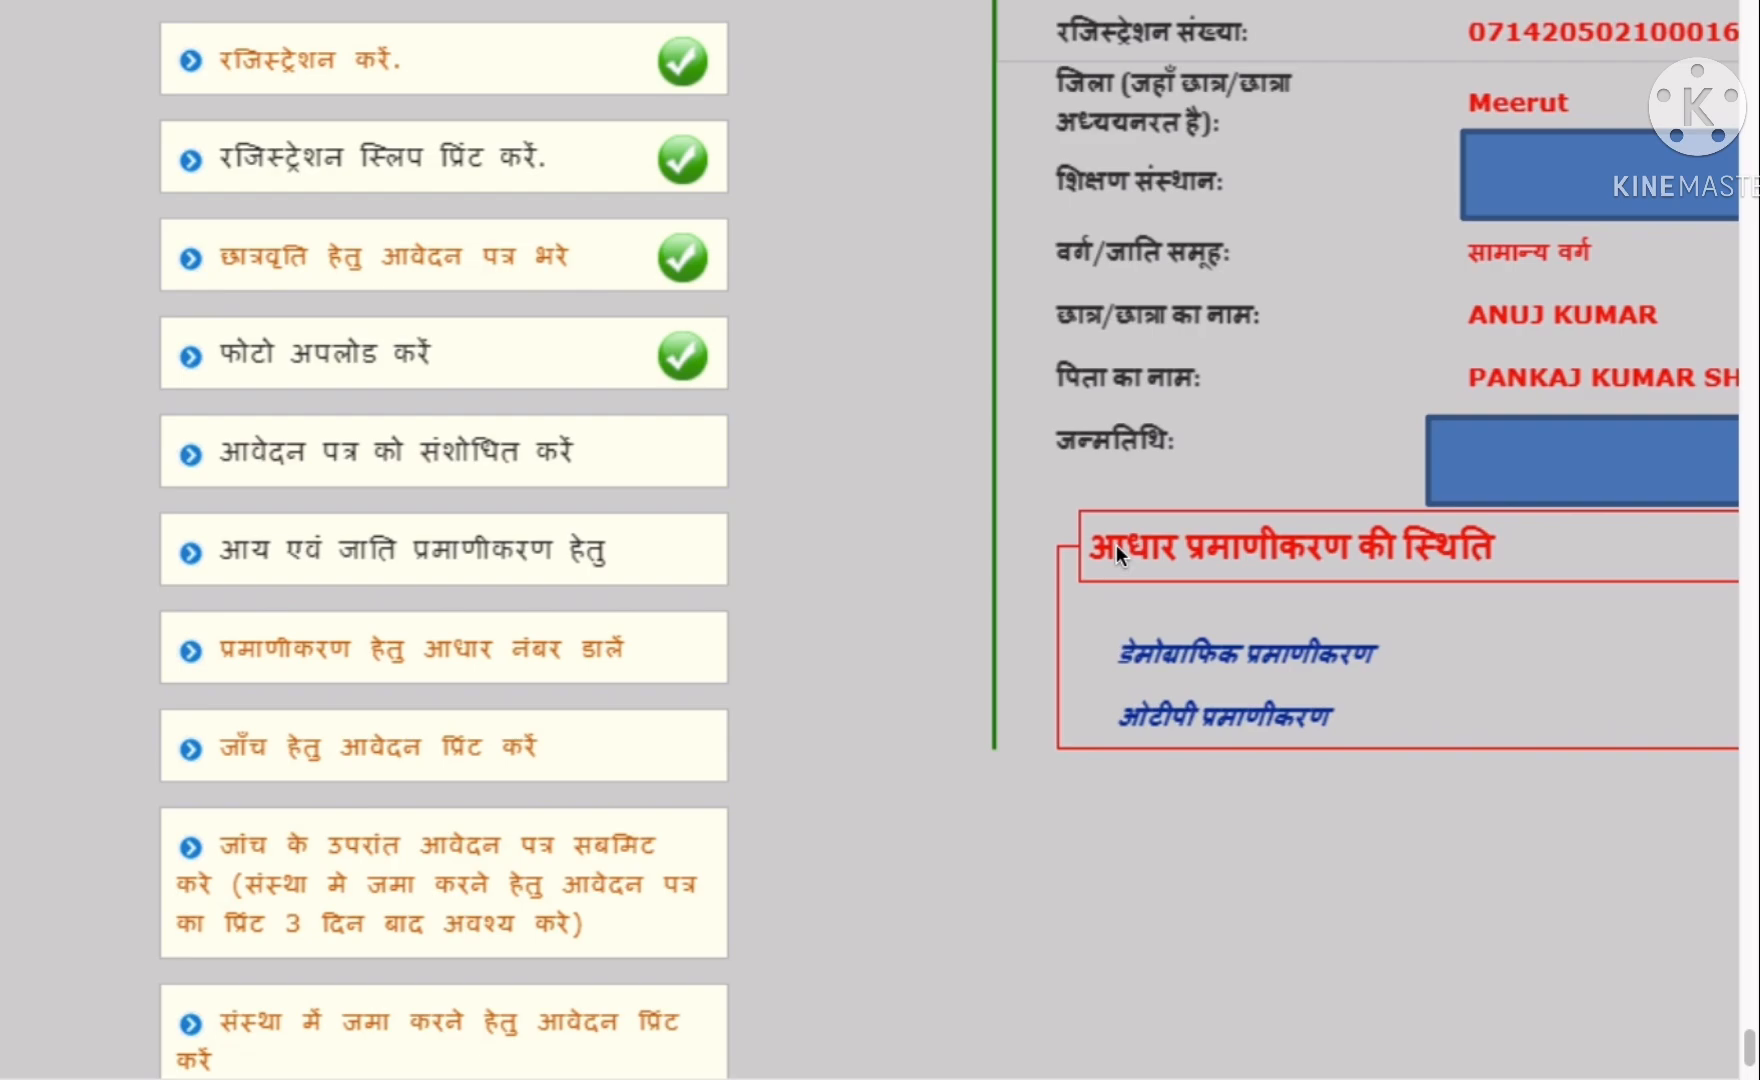
pyautogui.scroll(-5, 876, 551)
pyautogui.scroll(5, 485, 400)
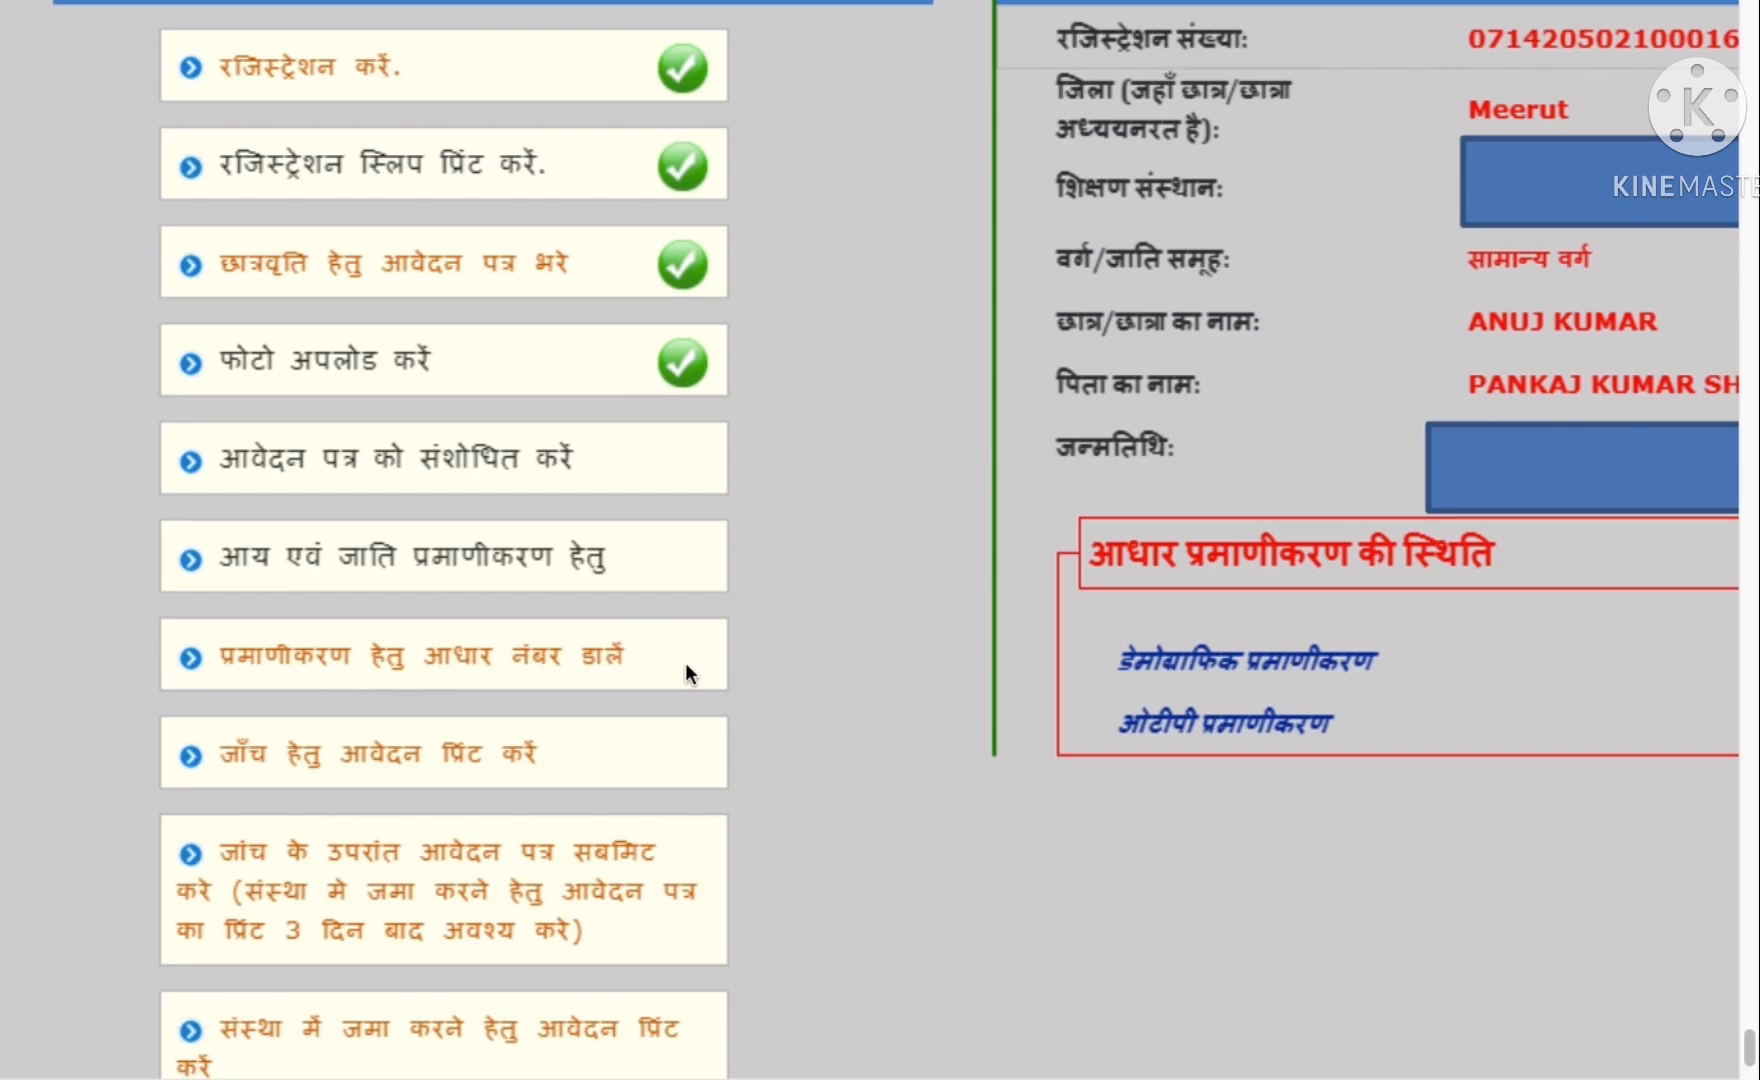
pyautogui.scroll(-10, 880, 540)
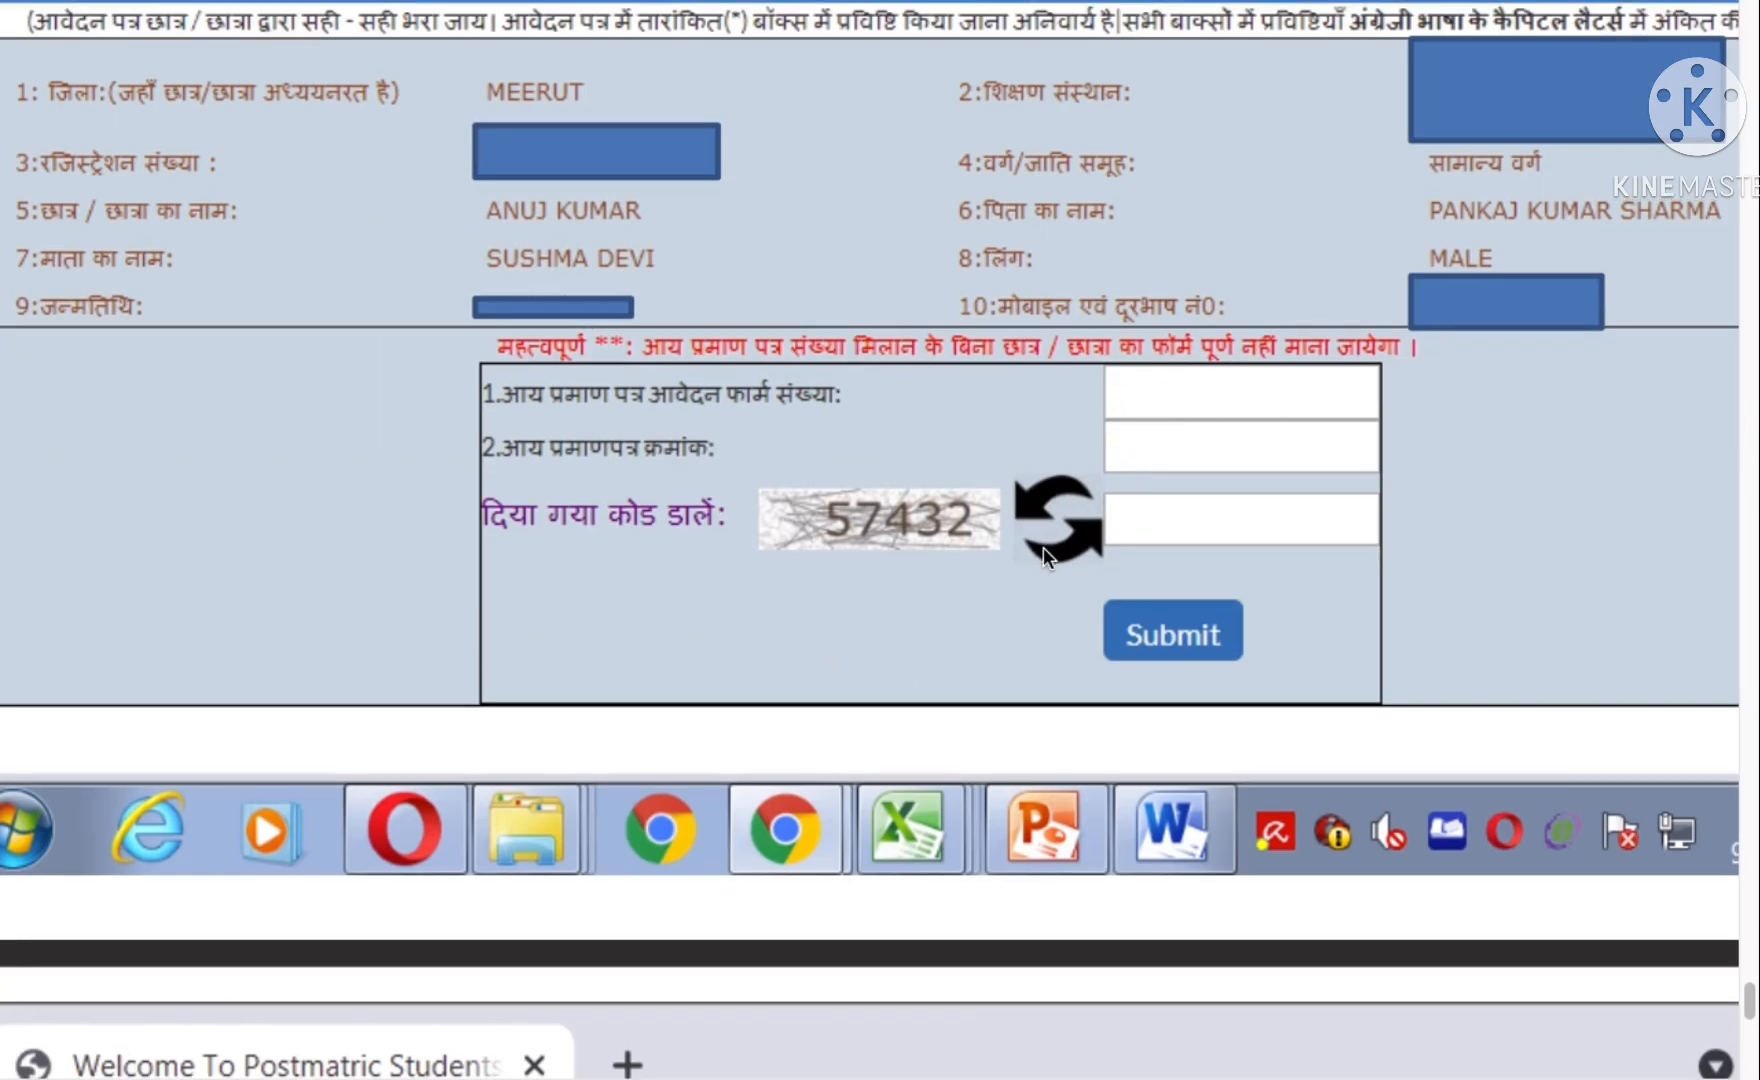
pyautogui.scroll(1, 1044, 547)
pyautogui.scroll(-12, 1044, 549)
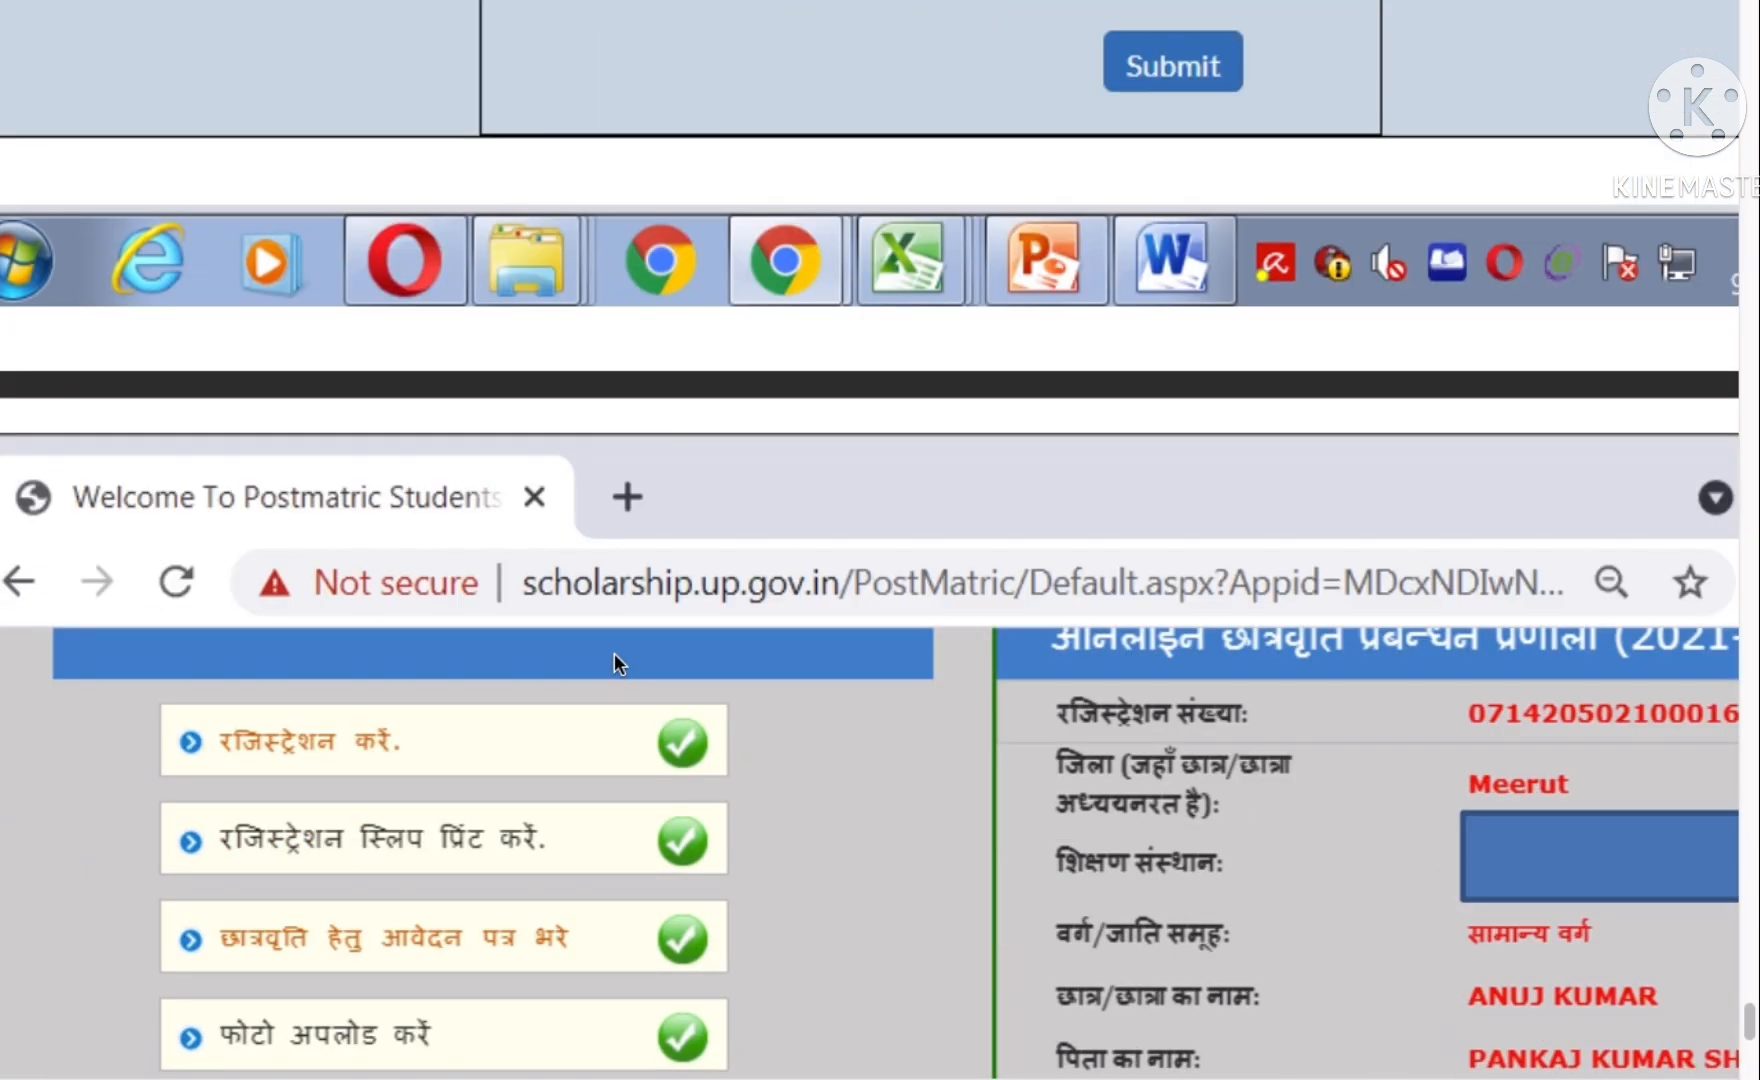
pyautogui.scroll(-12, 615, 653)
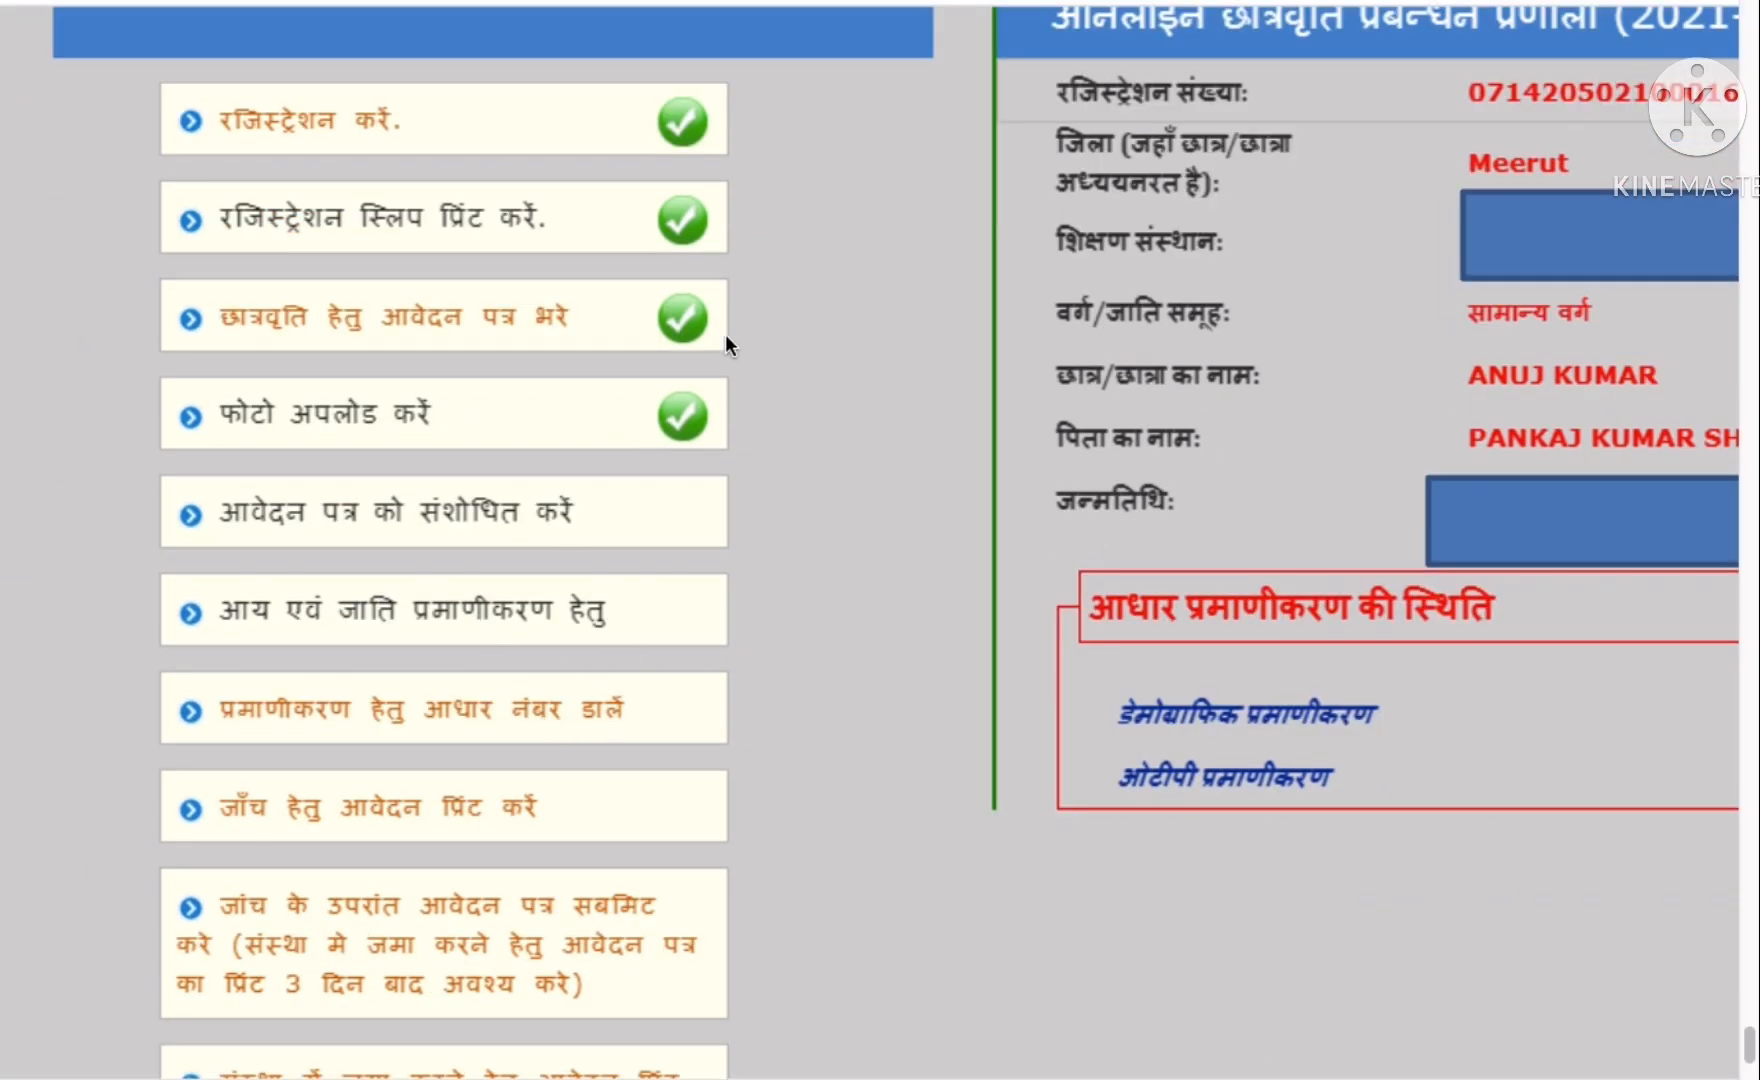
pyautogui.scroll(-4, 725, 334)
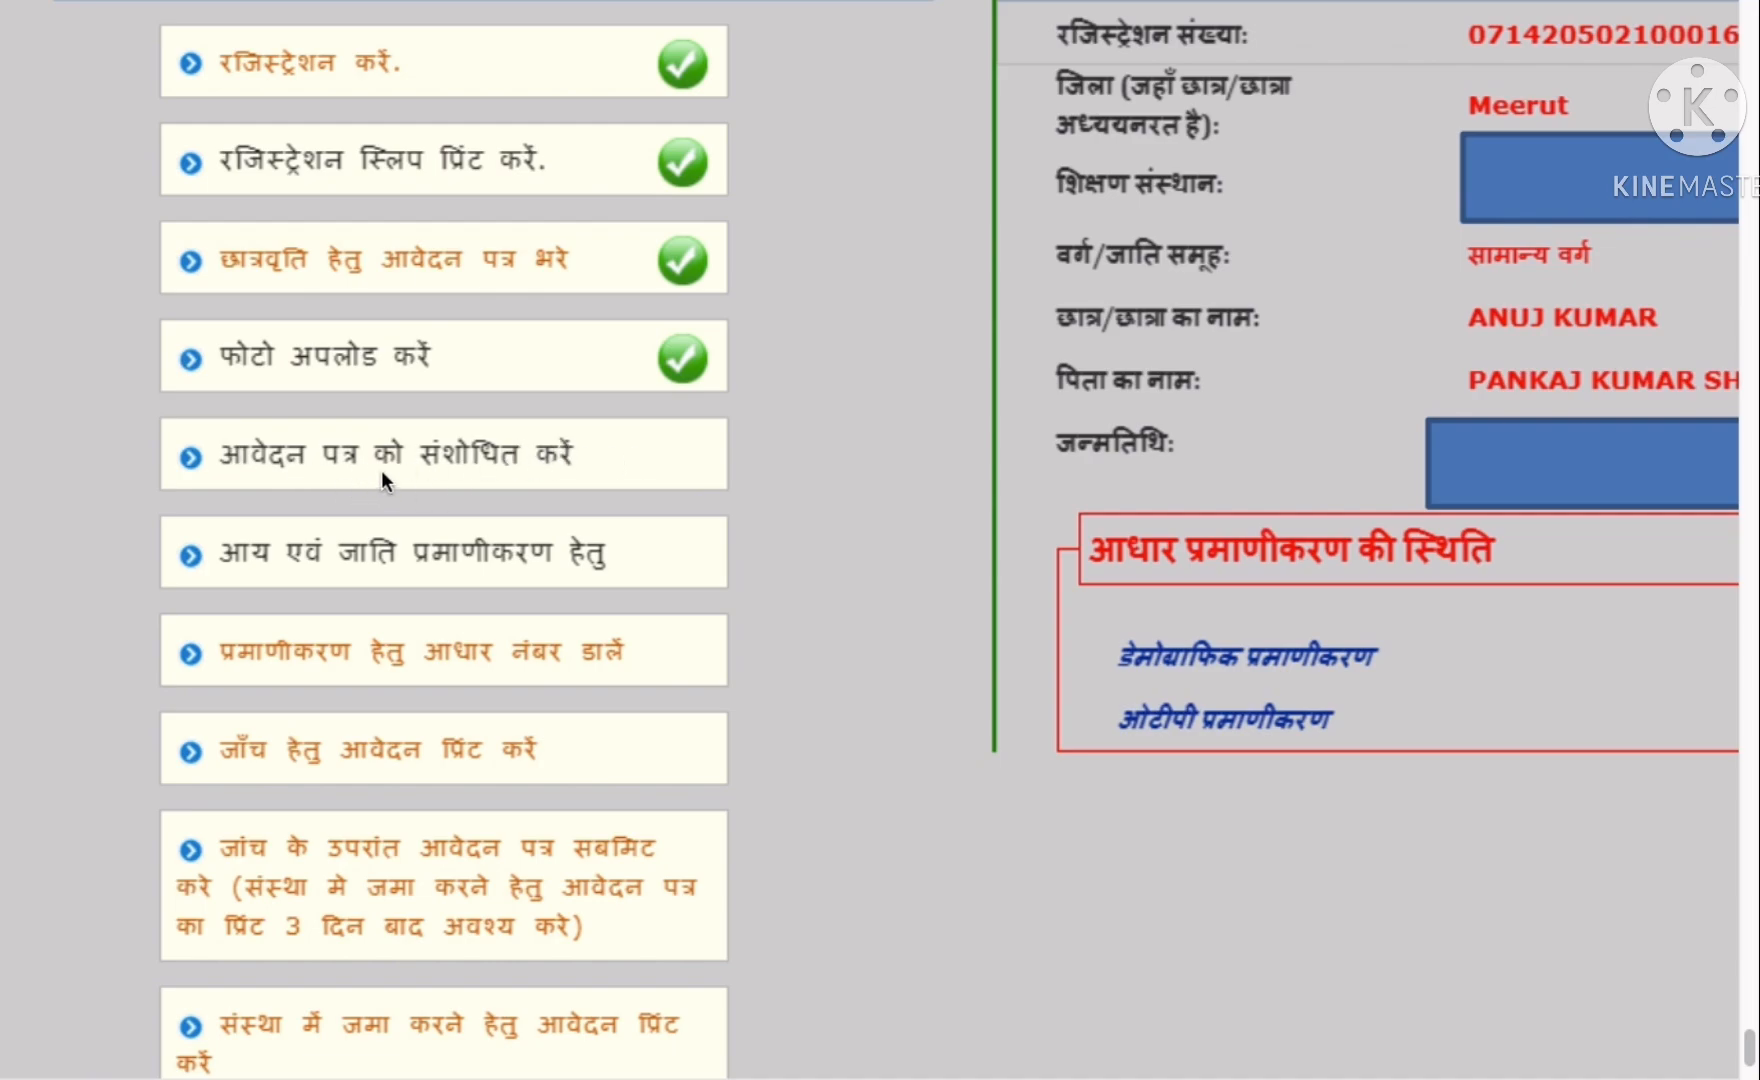
pyautogui.scroll(-1, 491, 463)
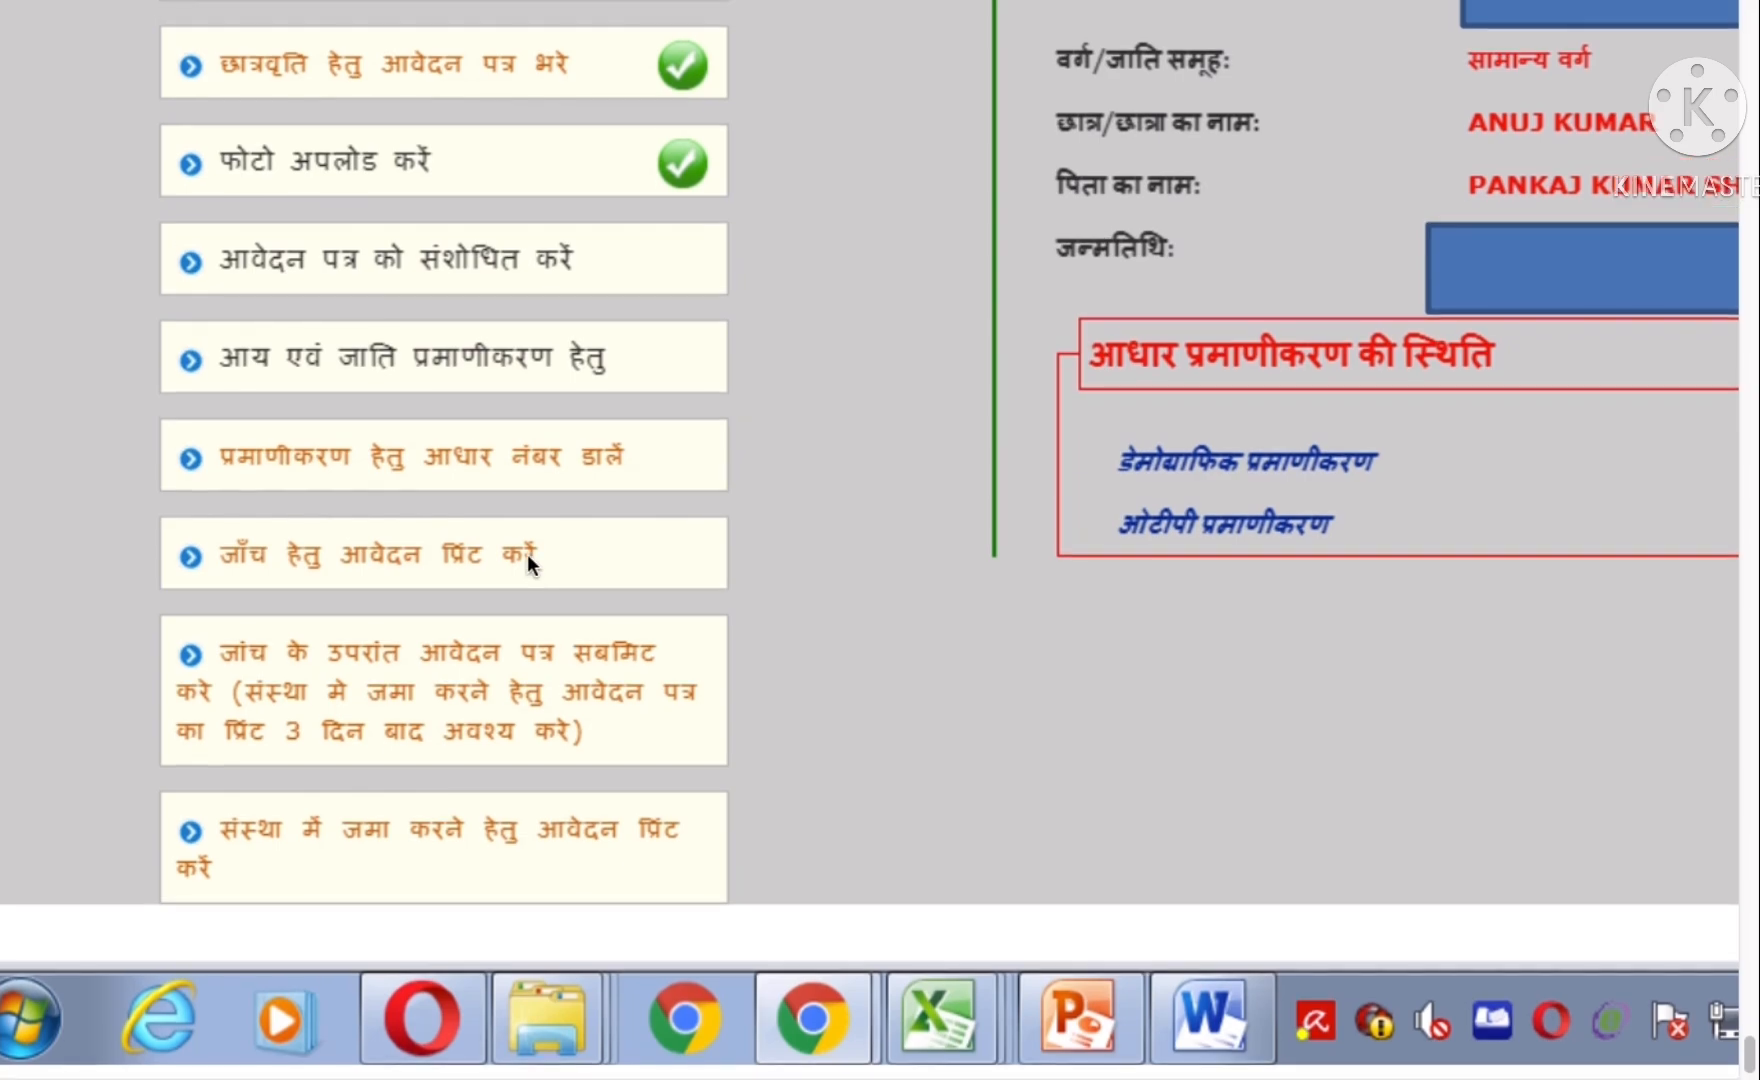
# - Scroll back up to the filled Postmatric Intermediate login page and bring Safari in front of Telegram
pyautogui.scroll(-15, 440, 670)
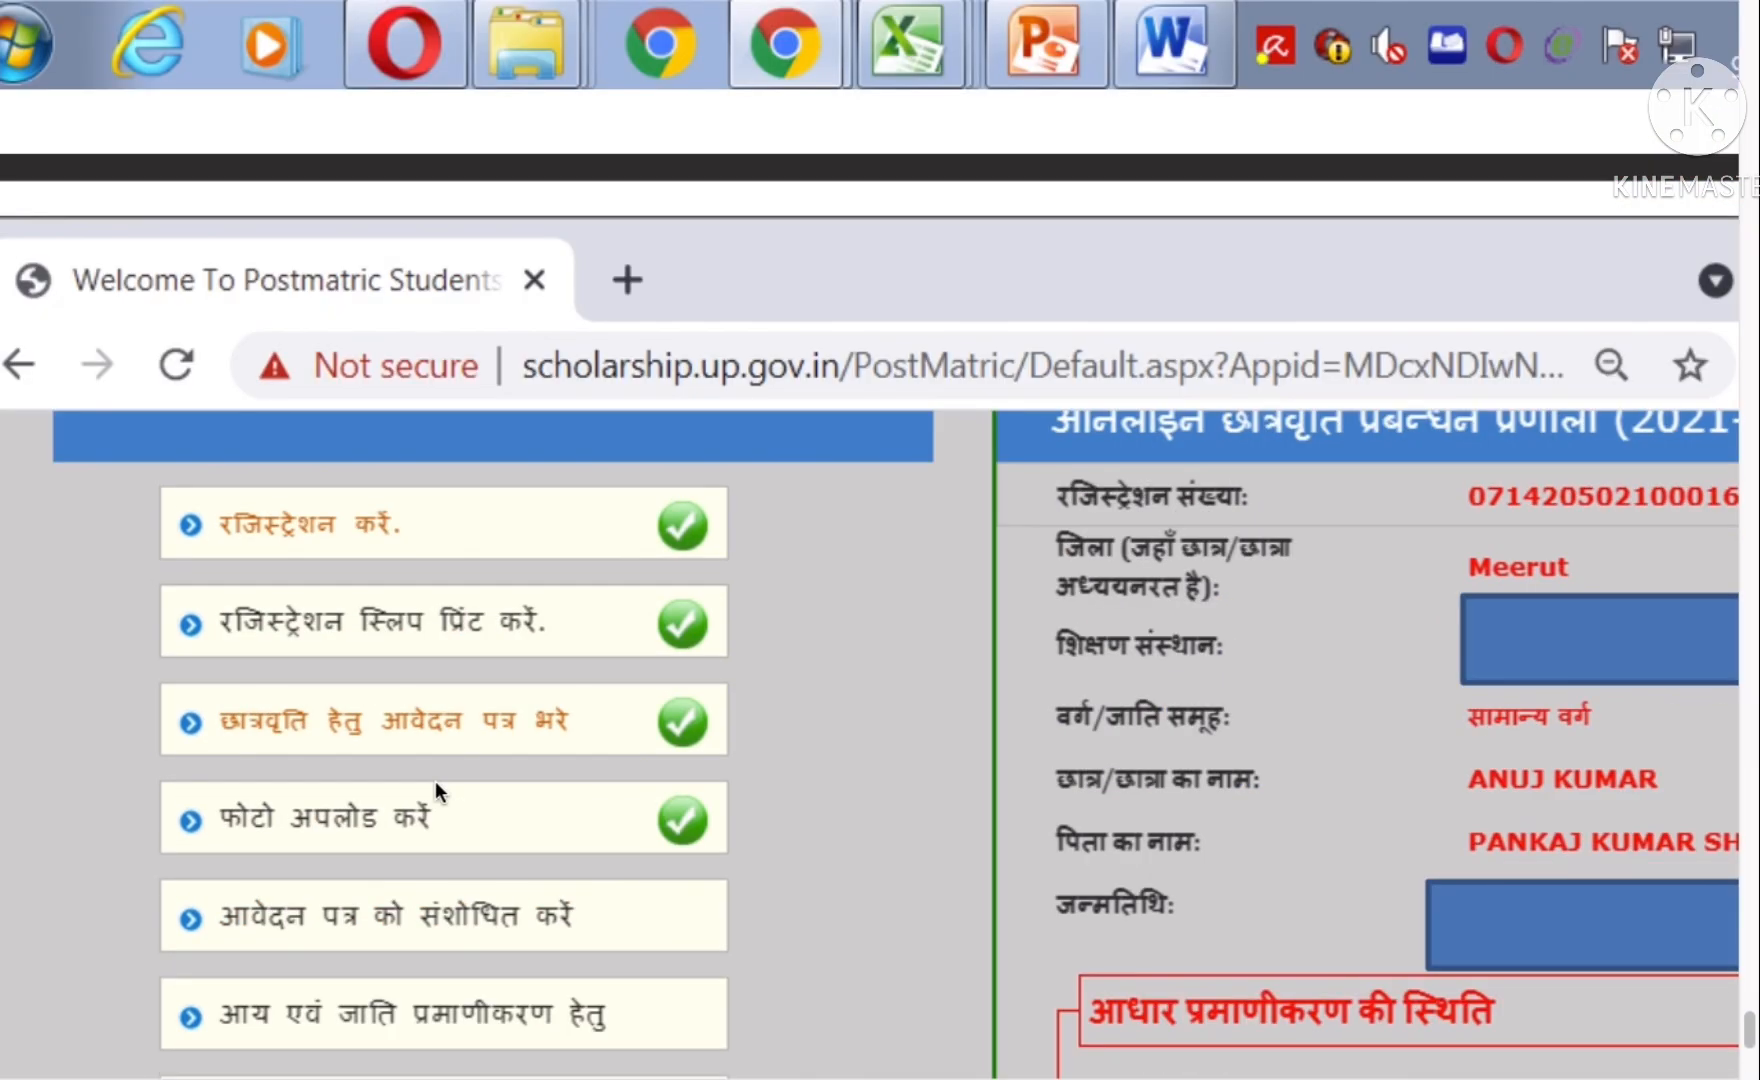
pyautogui.scroll(10, 469, 698)
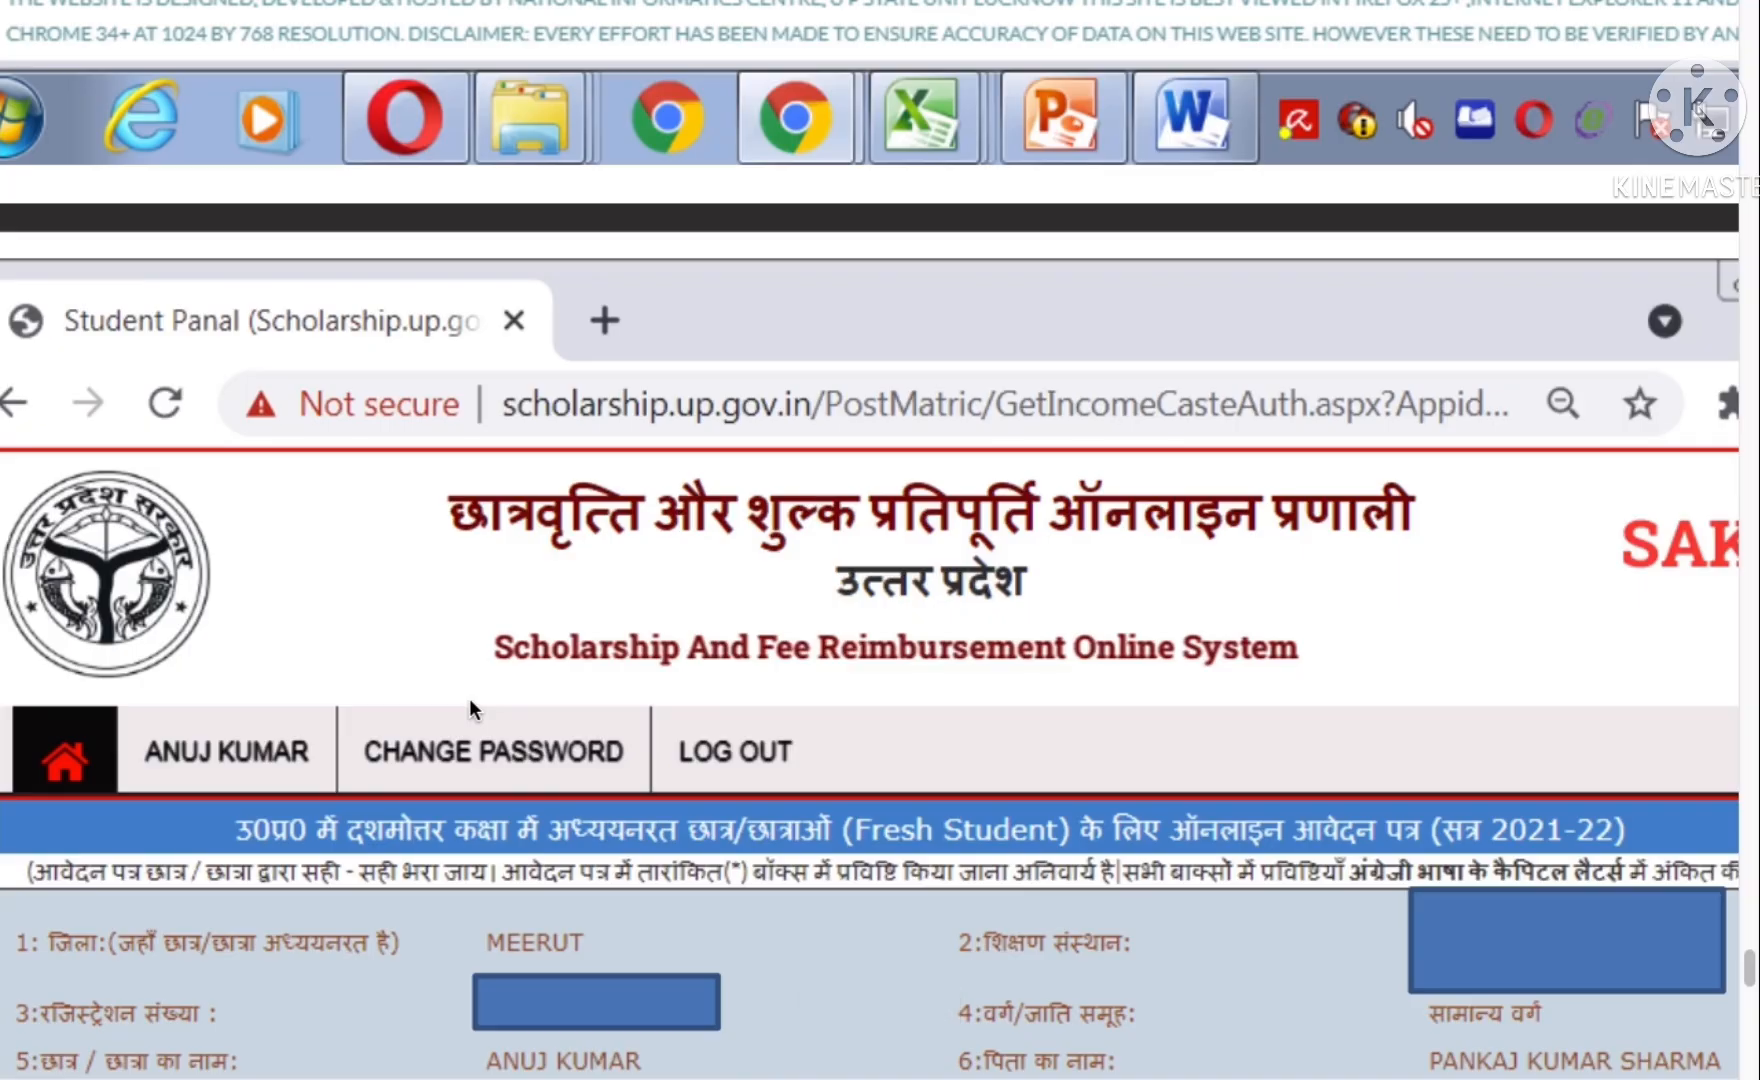
pyautogui.scroll(15, 469, 698)
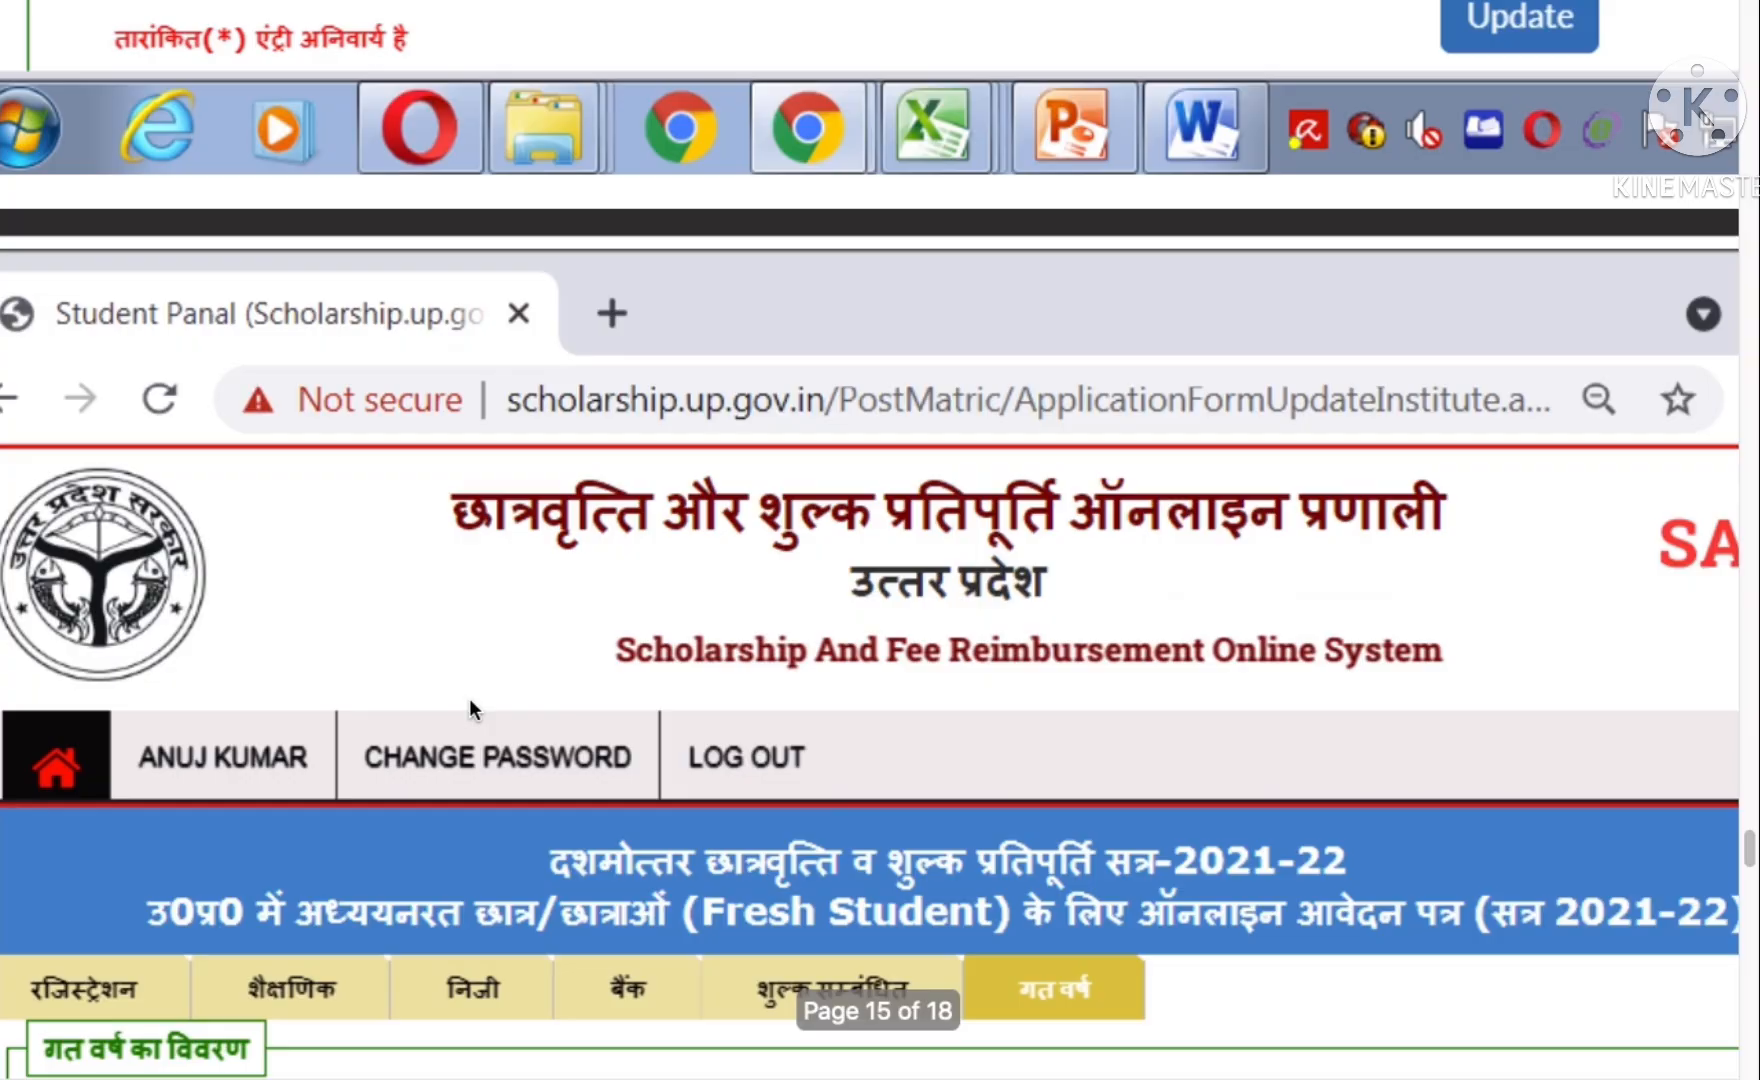
pyautogui.scroll(15, 469, 698)
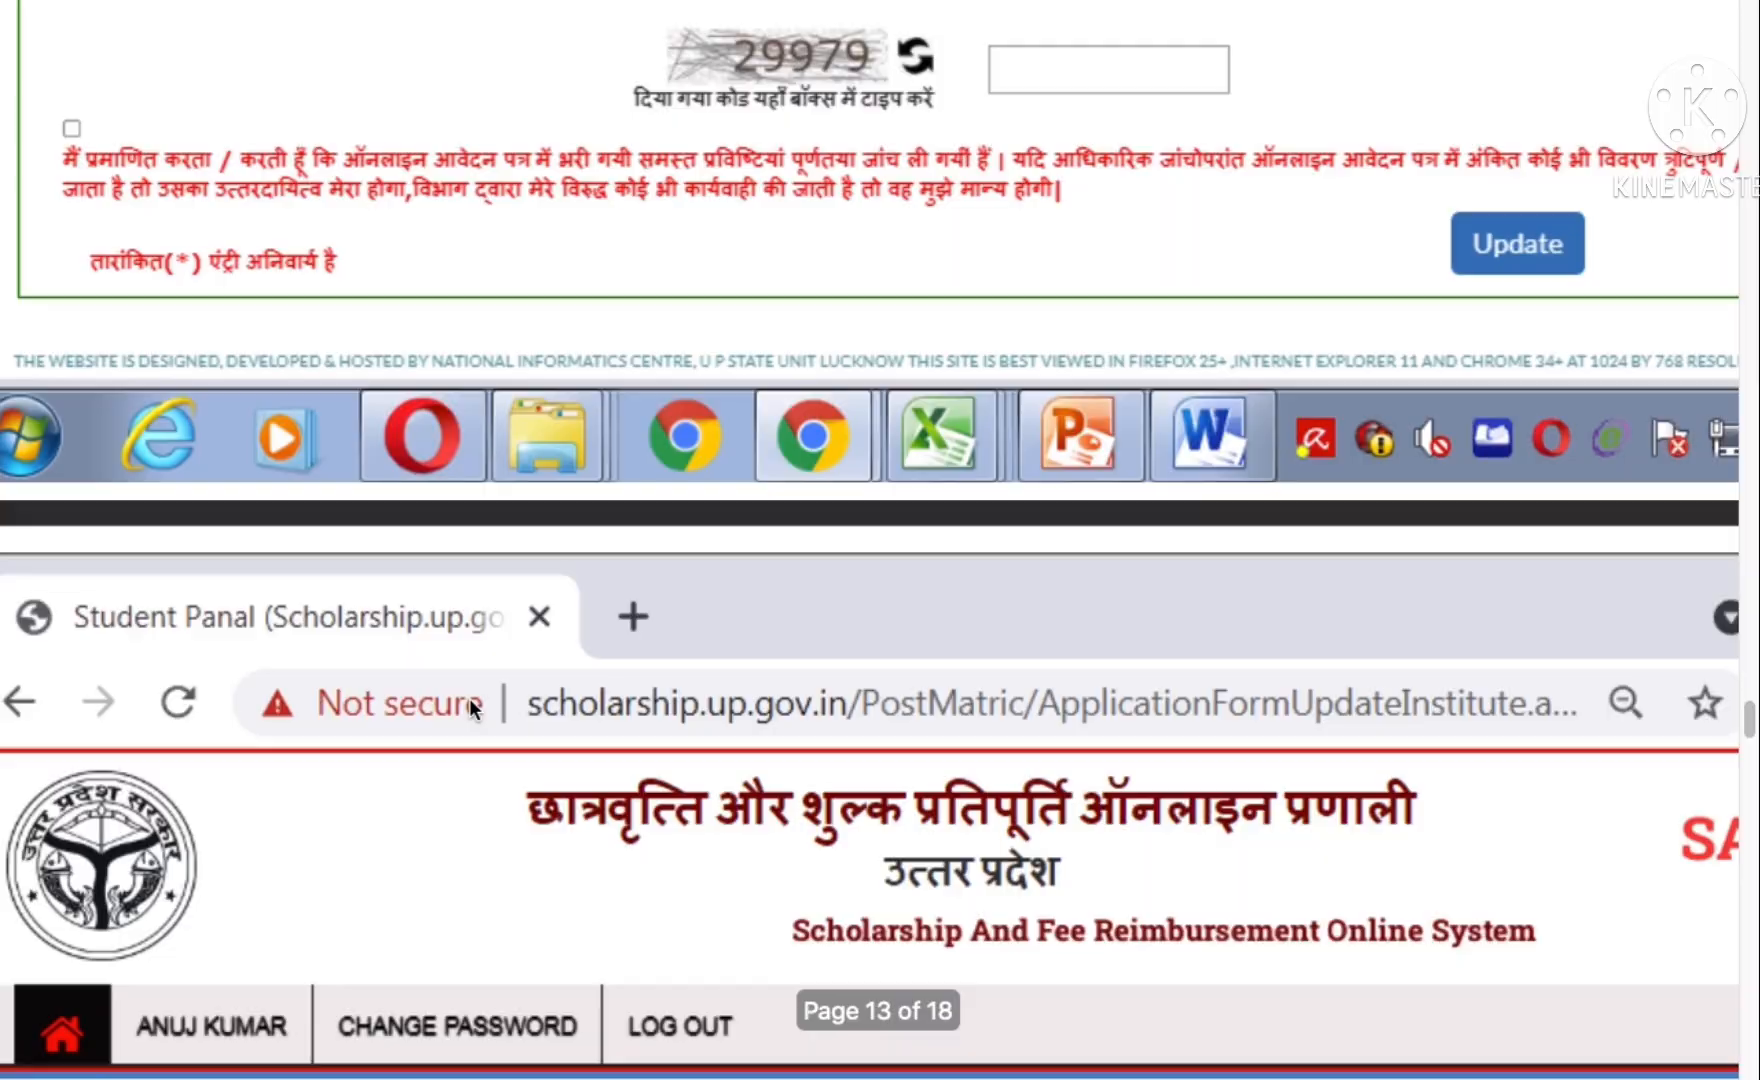
pyautogui.scroll(15, 469, 698)
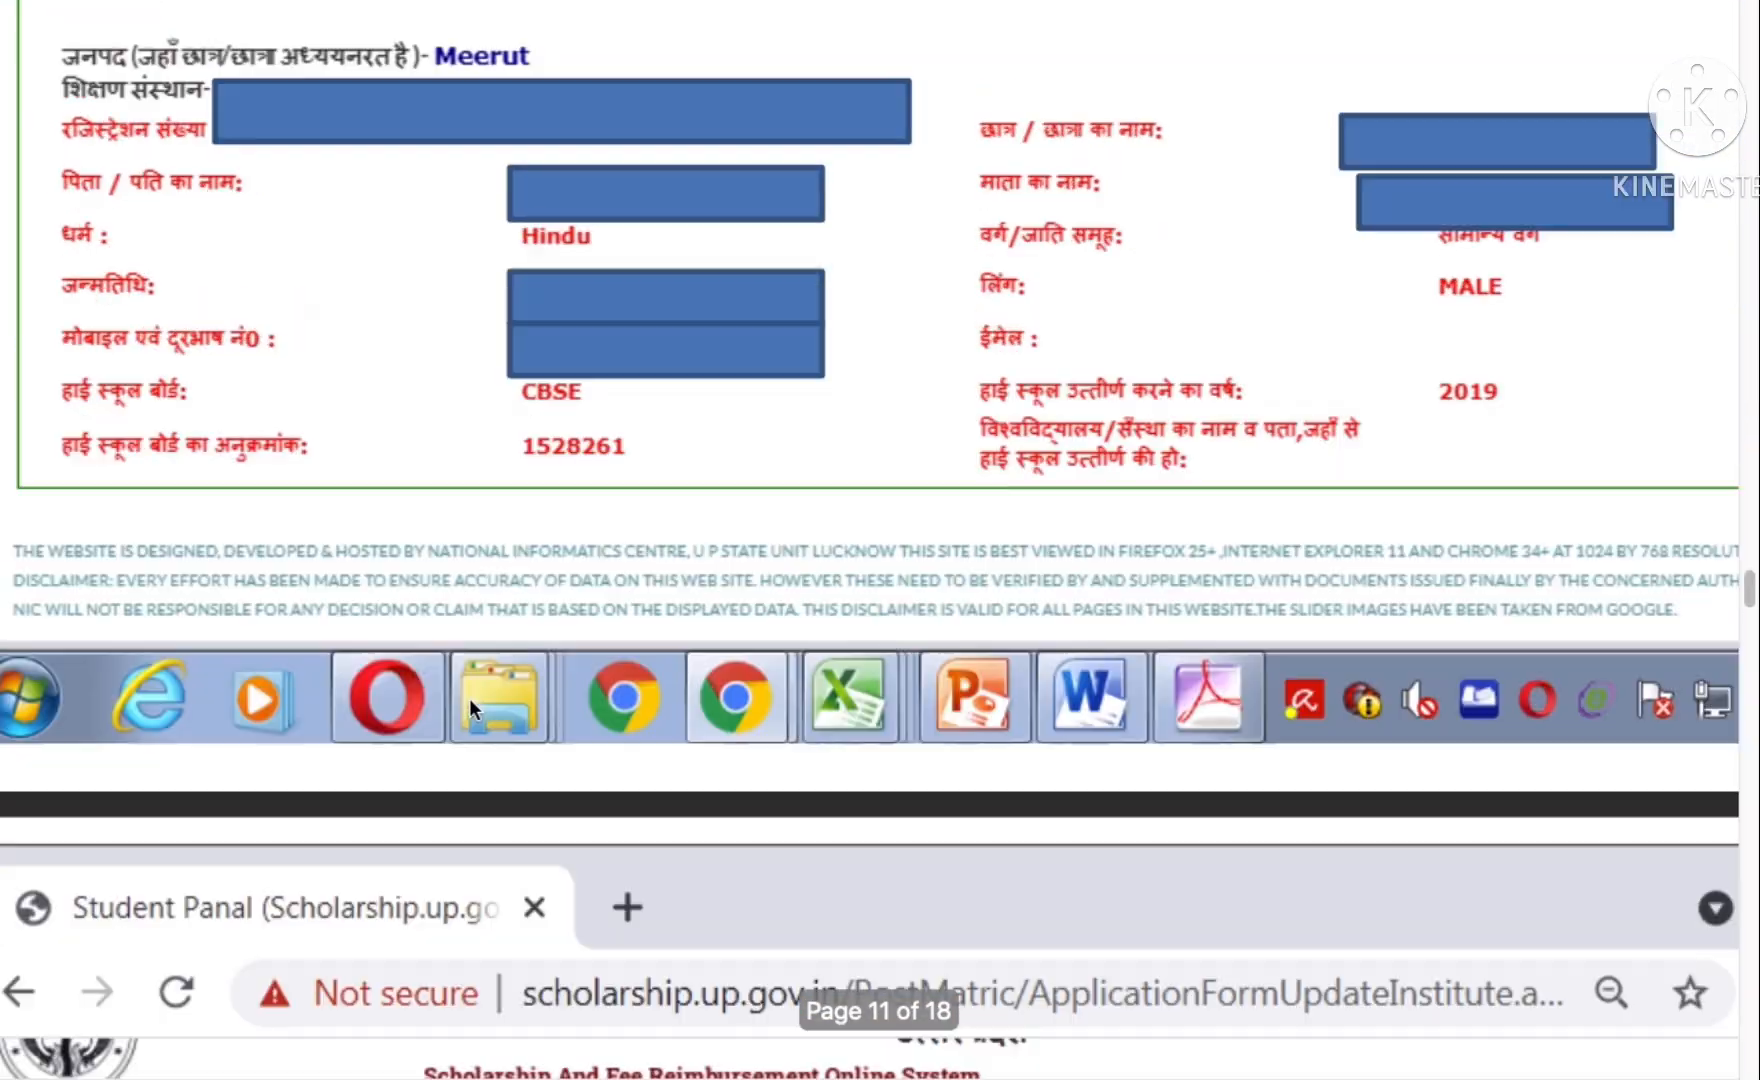
pyautogui.scroll(20, 469, 698)
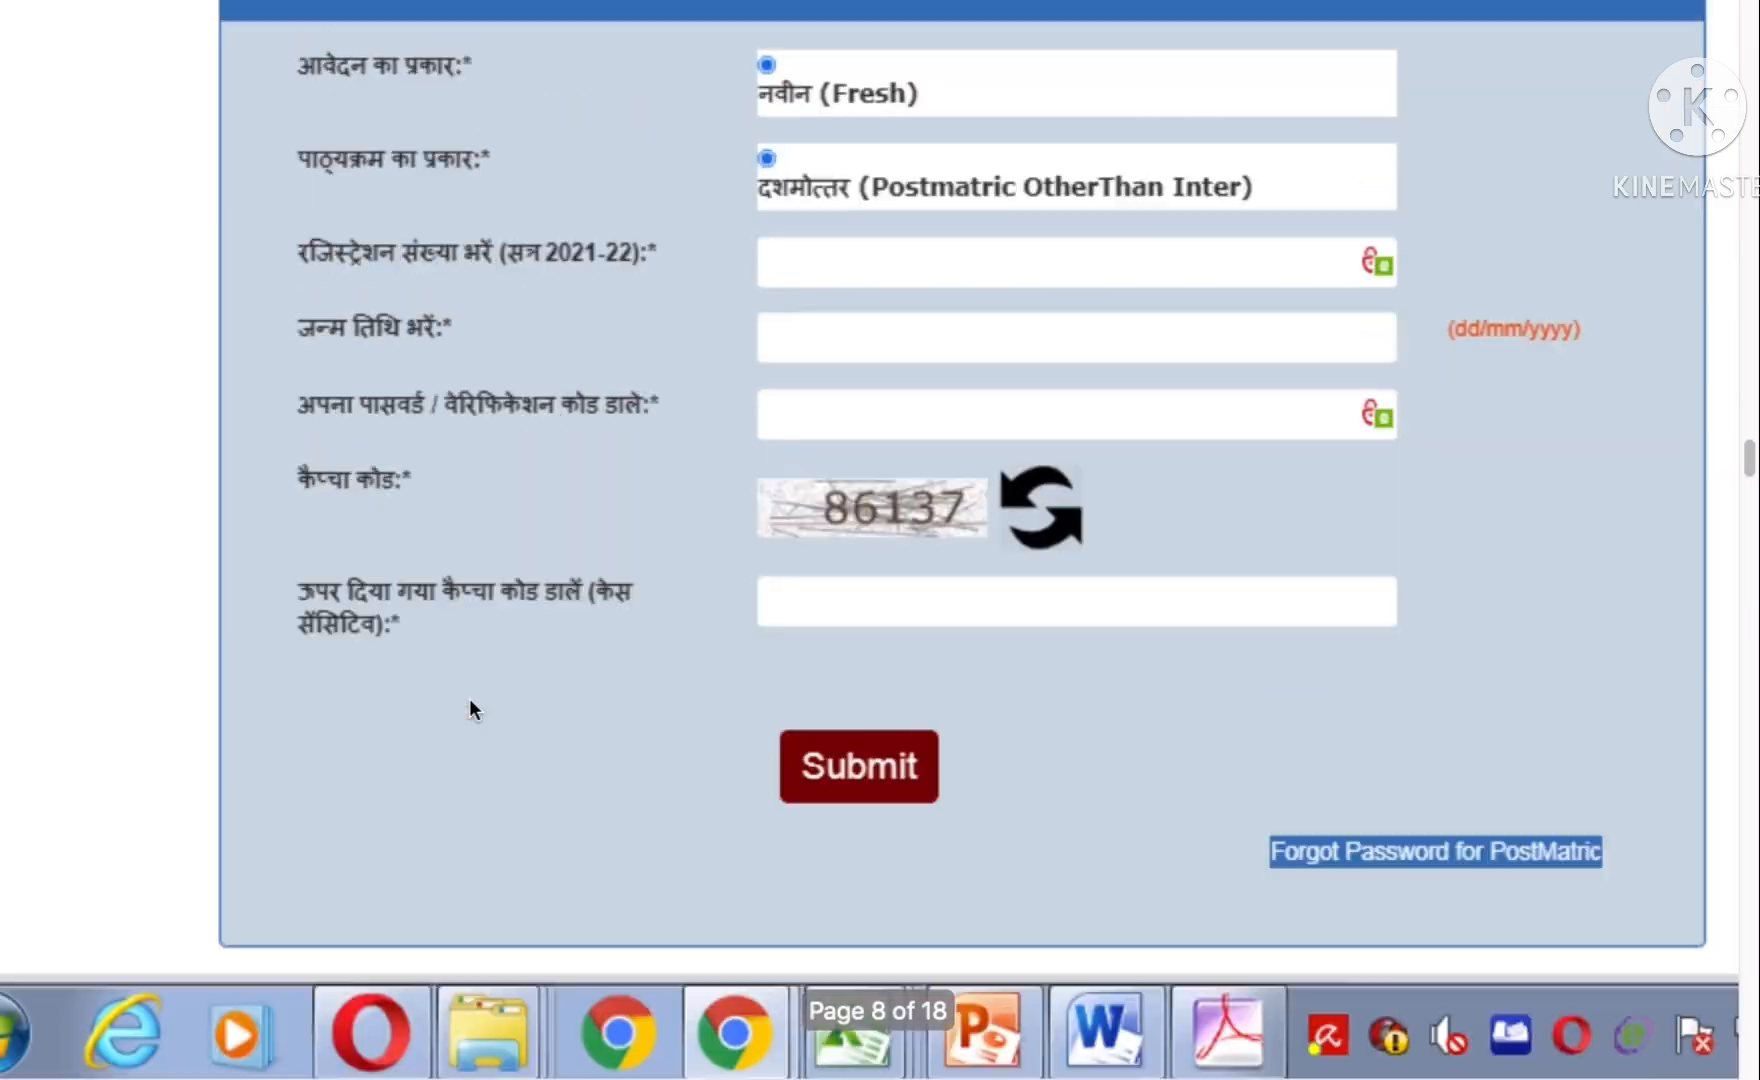
pyautogui.scroll(3, 469, 698)
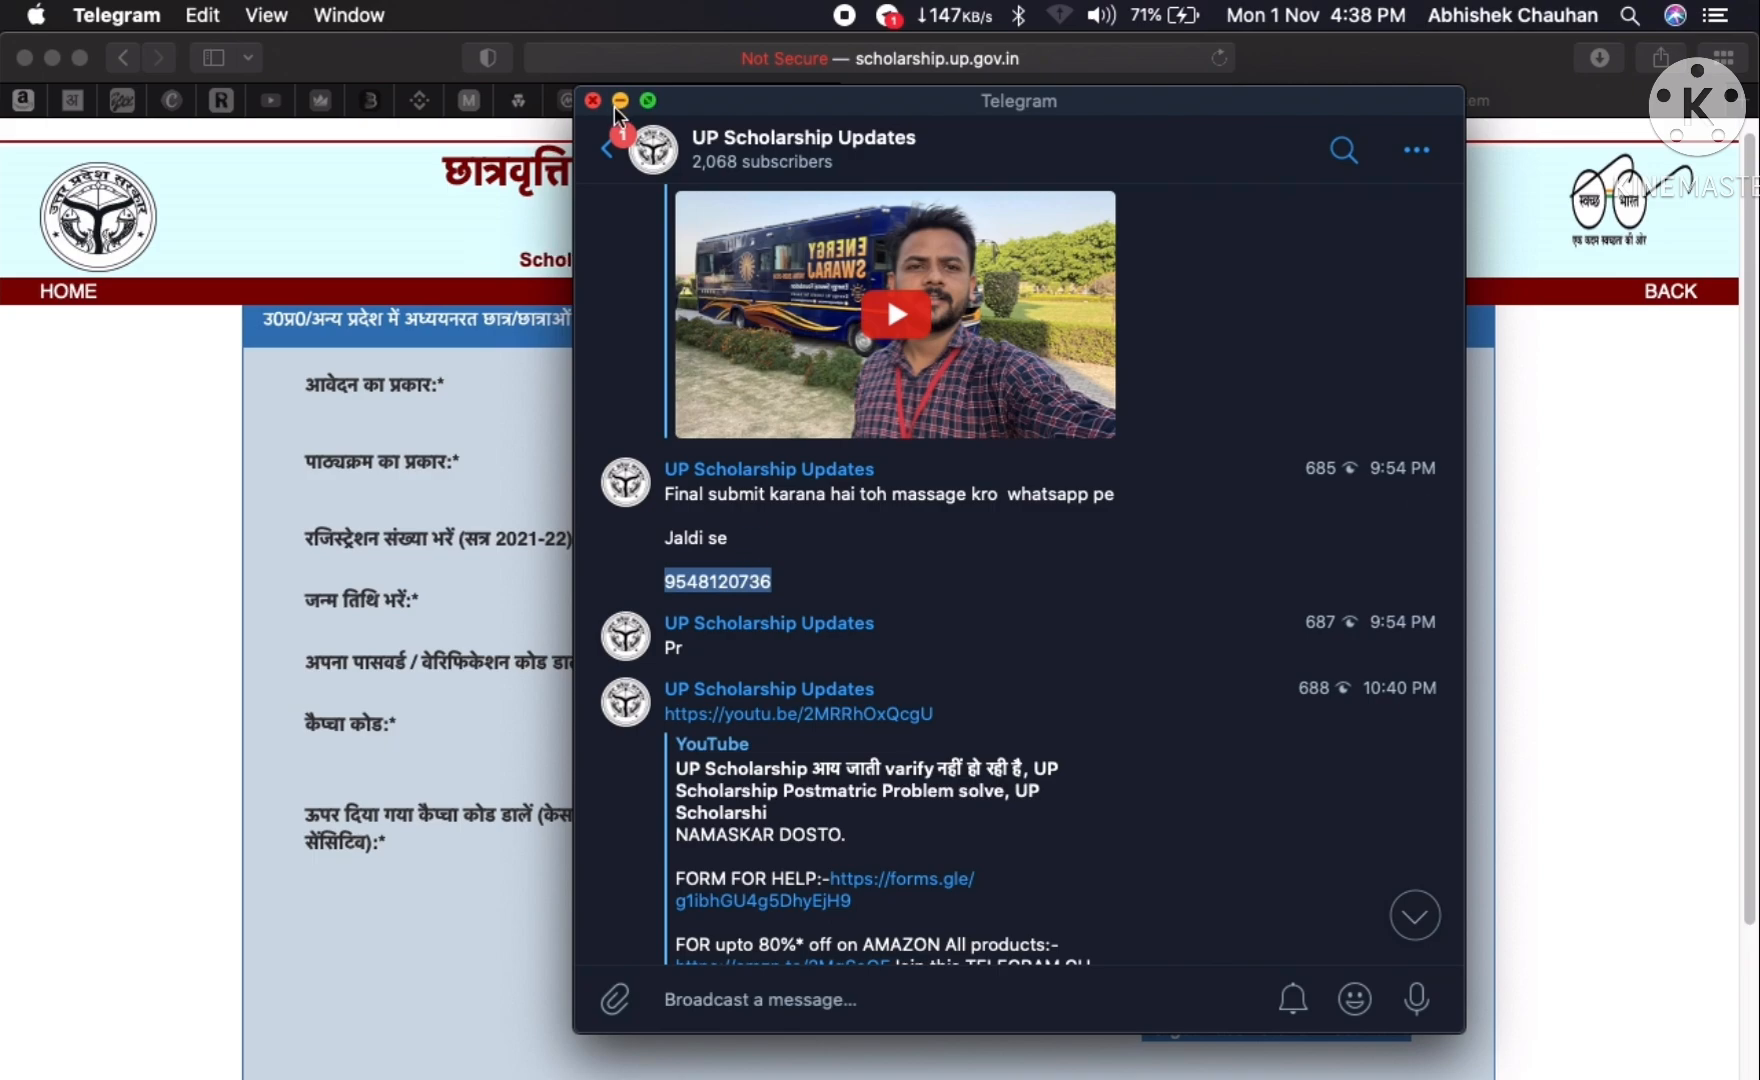
pyautogui.click(155, 393)
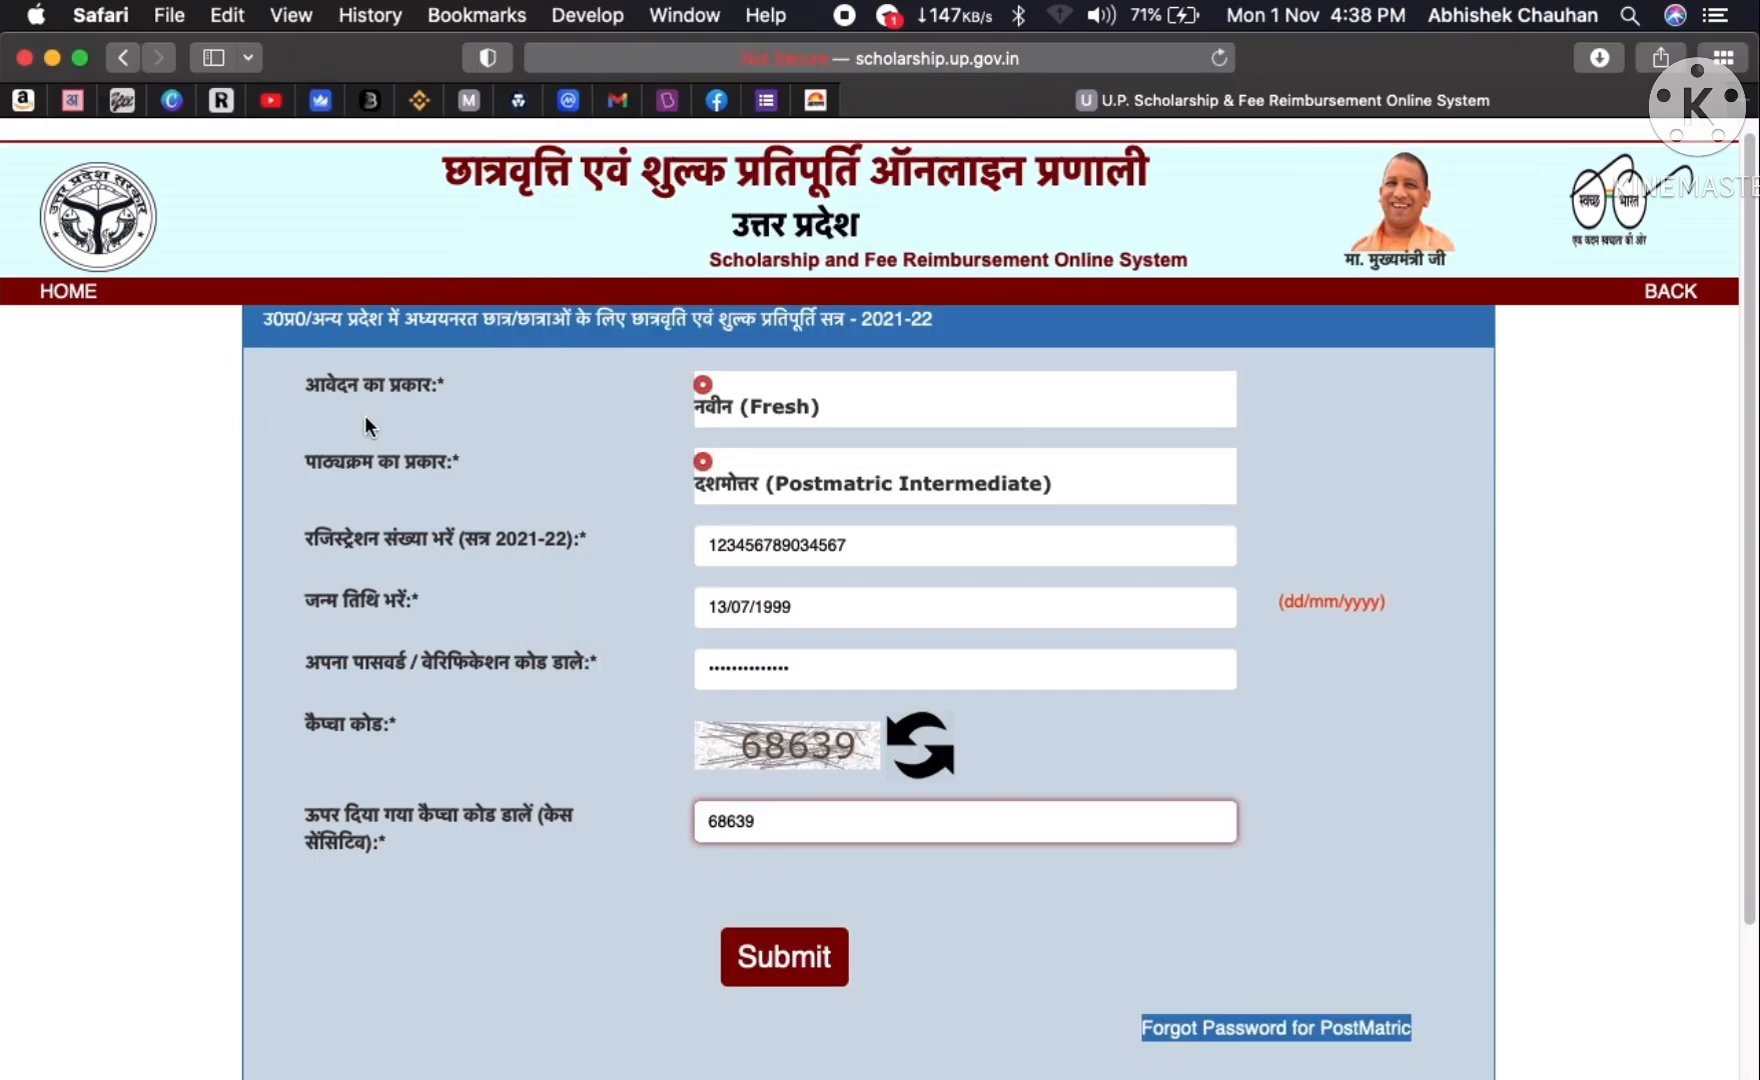